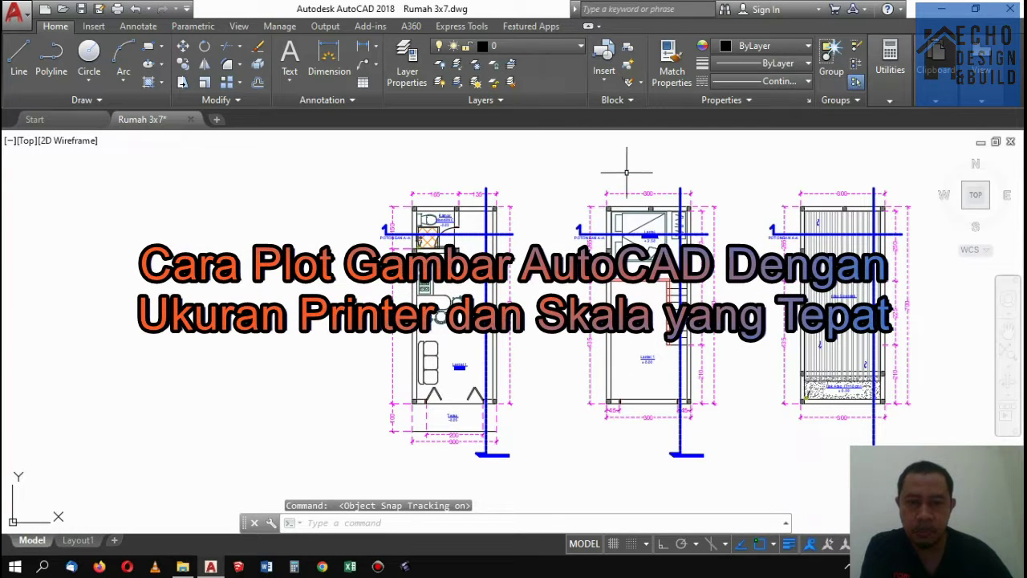
- In the Plot - Model dialog, select Canon MG2500 series Printer, which defaults to Letter 8.5"x11" paper
scroll(631, 169, down, 3)
scroll(622, 167, up, 1)
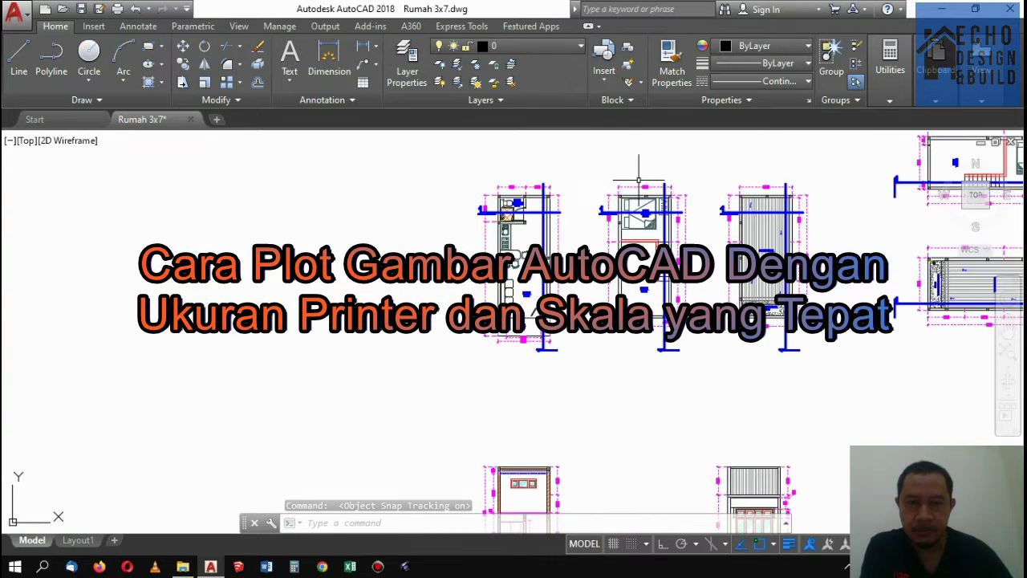
scroll(598, 164, up, 2)
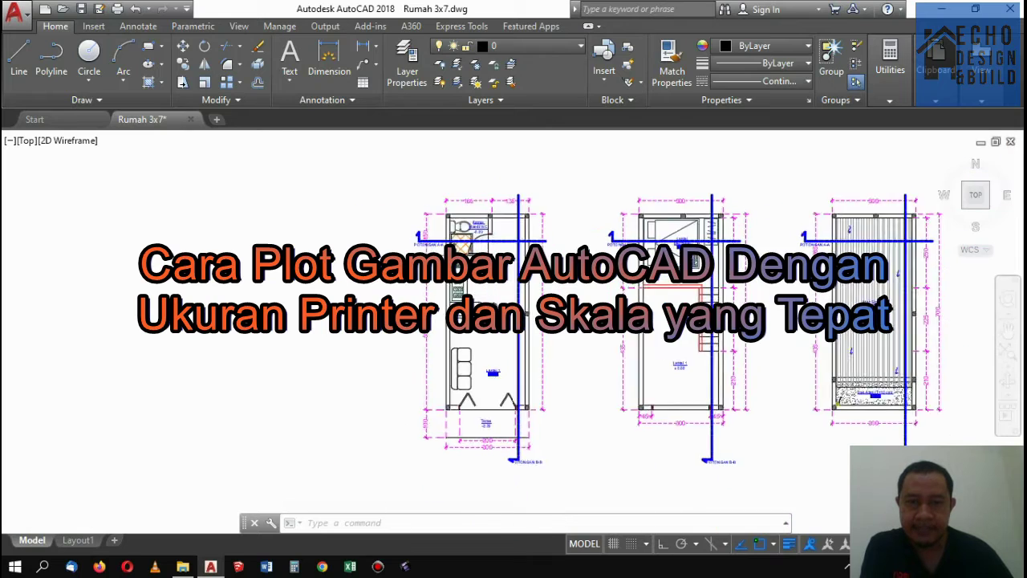
scroll(609, 182, down, 4)
scroll(610, 182, up, 2)
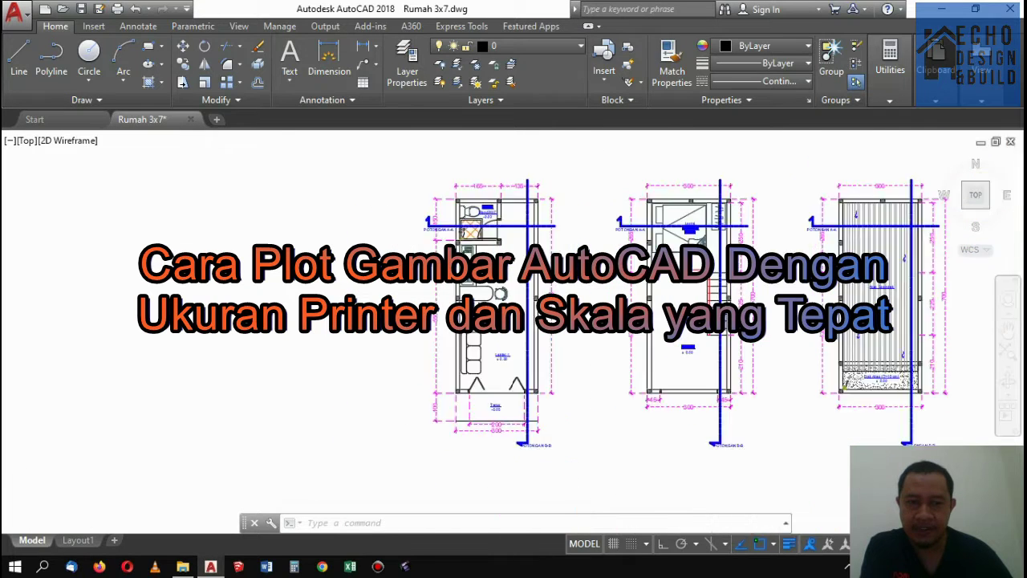
scroll(744, 298, down, 2)
scroll(744, 299, up, 1)
scroll(743, 298, down, 3)
scroll(729, 348, up, 2)
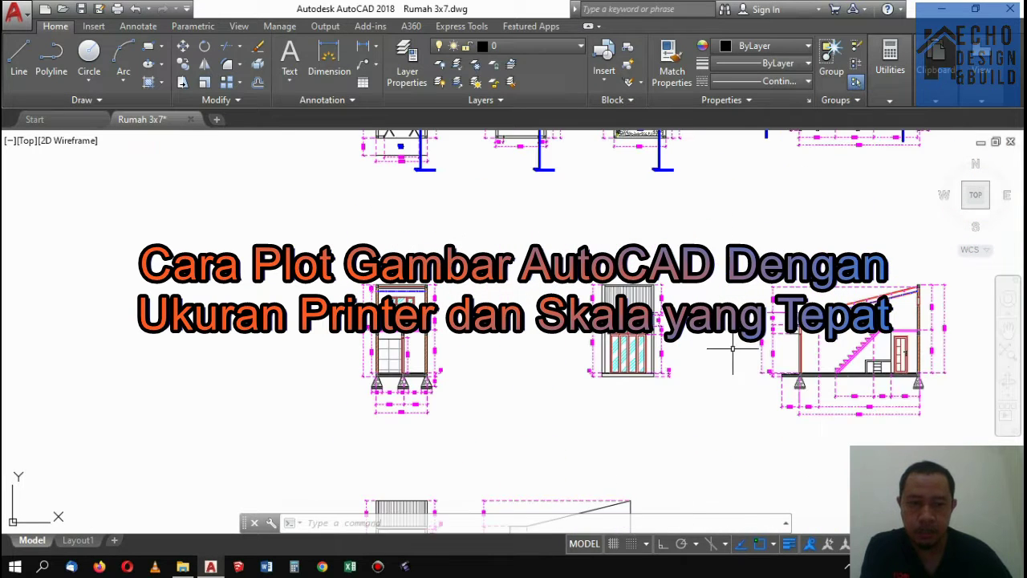
scroll(684, 321, down, 2)
scroll(684, 325, up, 1)
scroll(684, 325, up, 1)
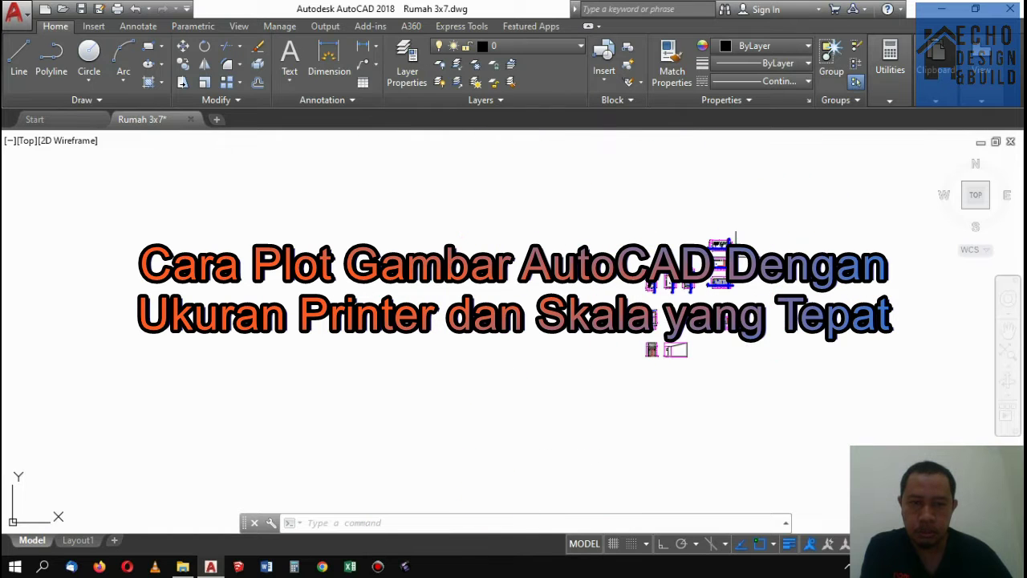
scroll(721, 276, down, 1)
scroll(721, 277, down, 1)
scroll(720, 277, up, 2)
scroll(746, 257, down, 4)
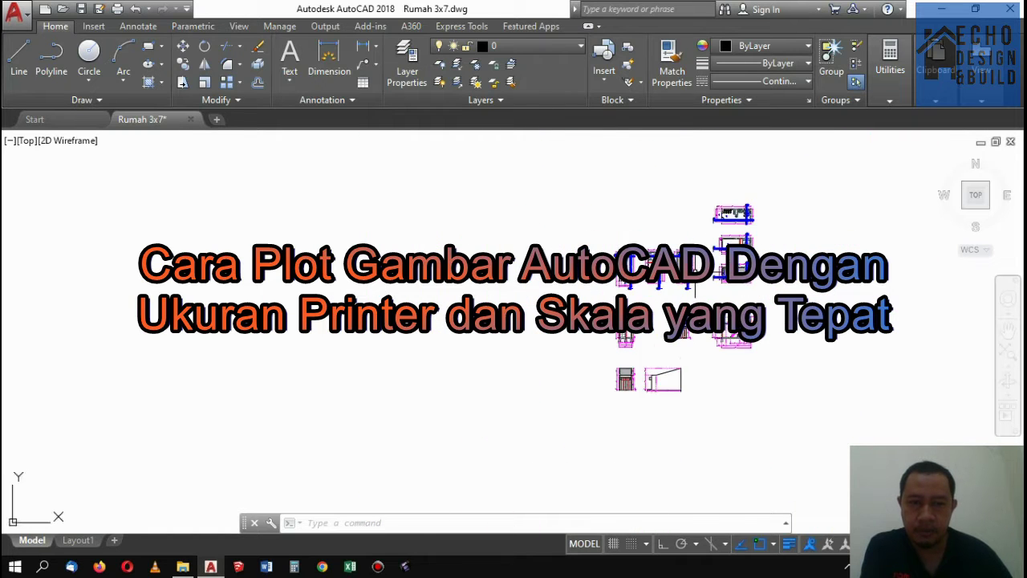
scroll(754, 249, up, 3)
scroll(762, 240, down, 5)
scroll(750, 228, up, 4)
scroll(742, 217, up, 2)
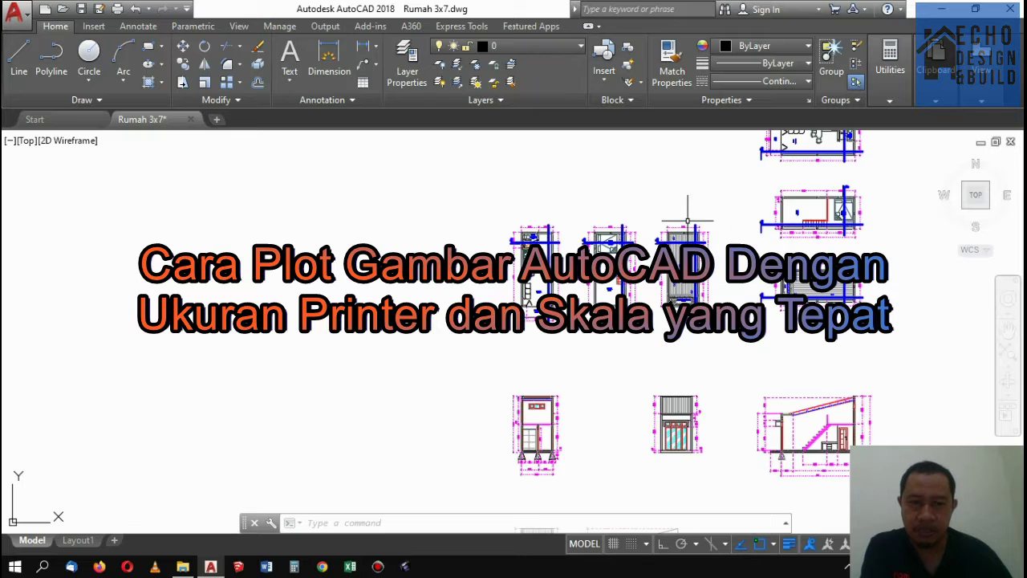
scroll(734, 204, down, 4)
scroll(722, 192, up, 3)
scroll(718, 205, up, 3)
scroll(710, 228, down, 5)
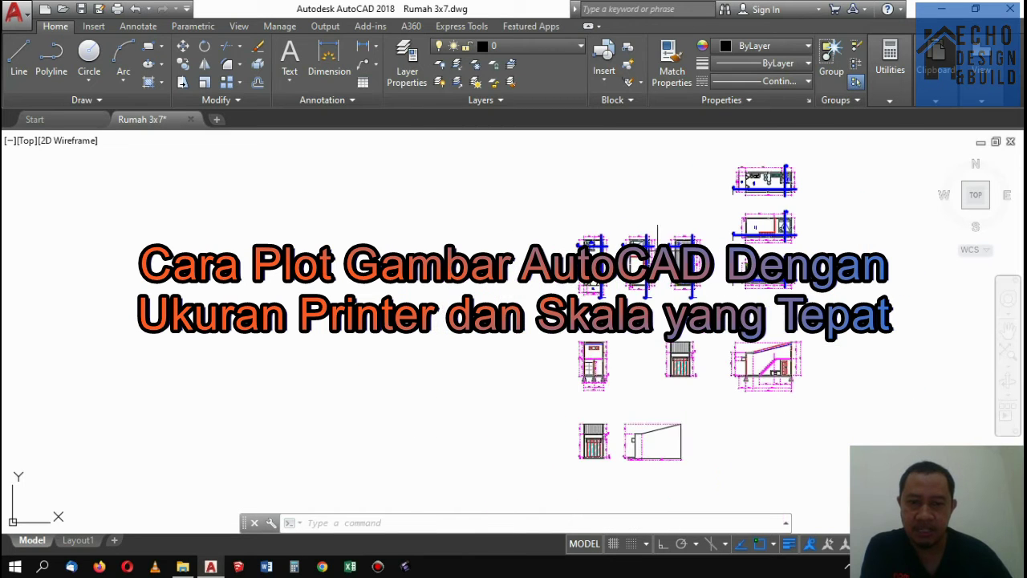
scroll(698, 256, up, 4)
scroll(686, 285, down, 5)
scroll(683, 284, up, 4)
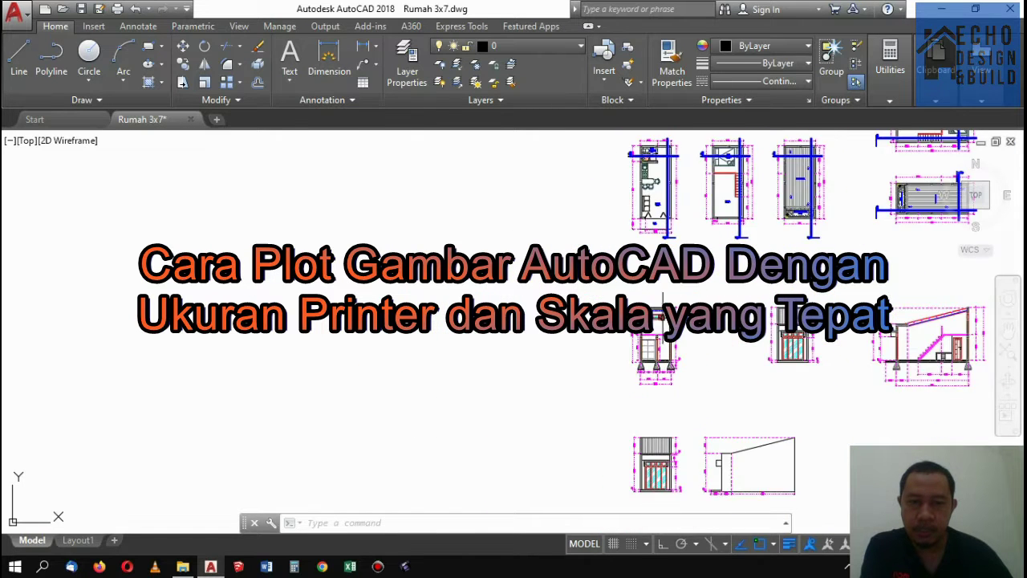
scroll(694, 249, down, 2)
scroll(704, 216, up, 2)
scroll(690, 240, down, 3)
scroll(634, 313, up, 3)
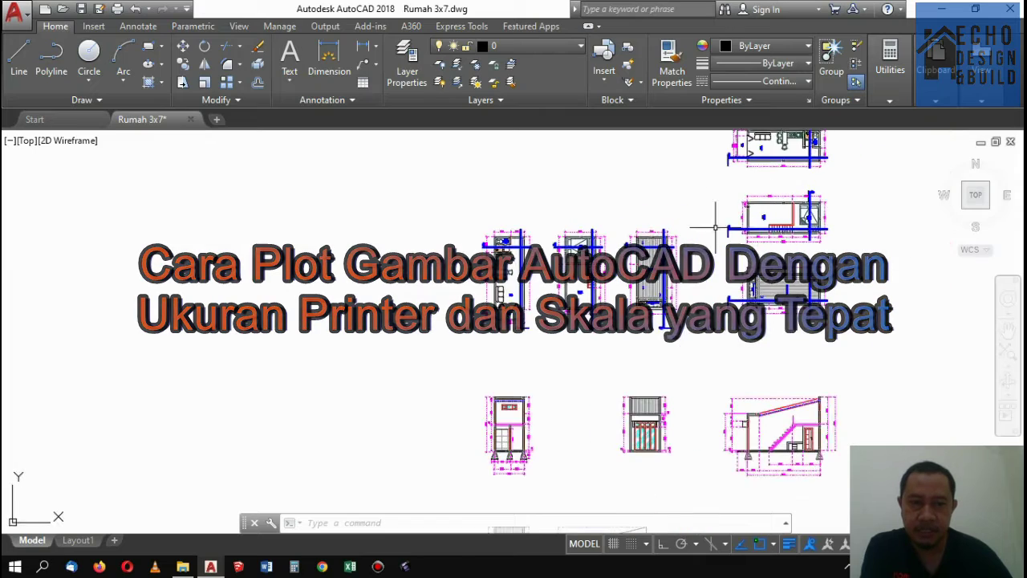
scroll(592, 366, up, 2)
scroll(704, 300, down, 4)
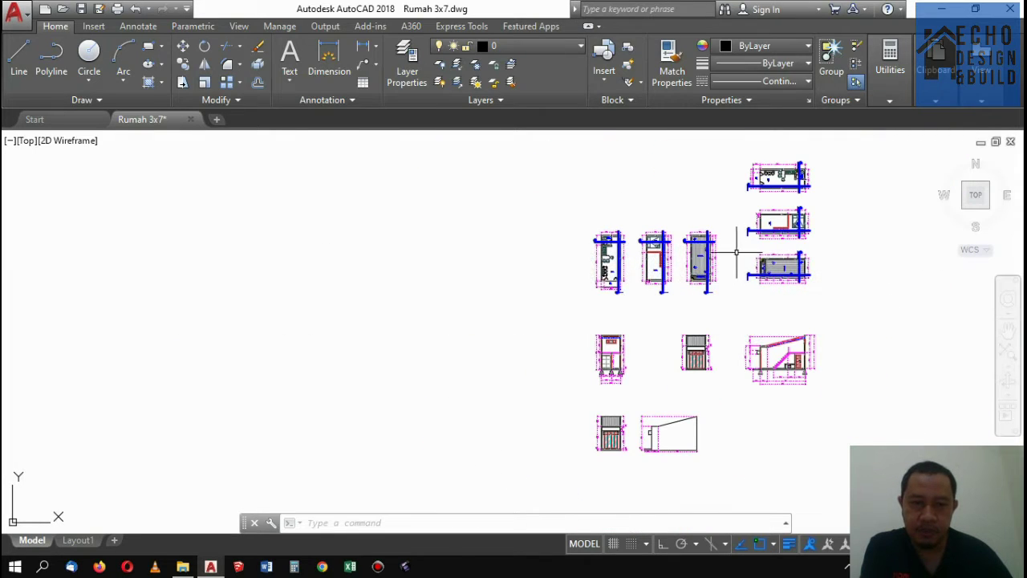
scroll(634, 215, up, 3)
scroll(656, 245, down, 3)
scroll(668, 275, up, 2)
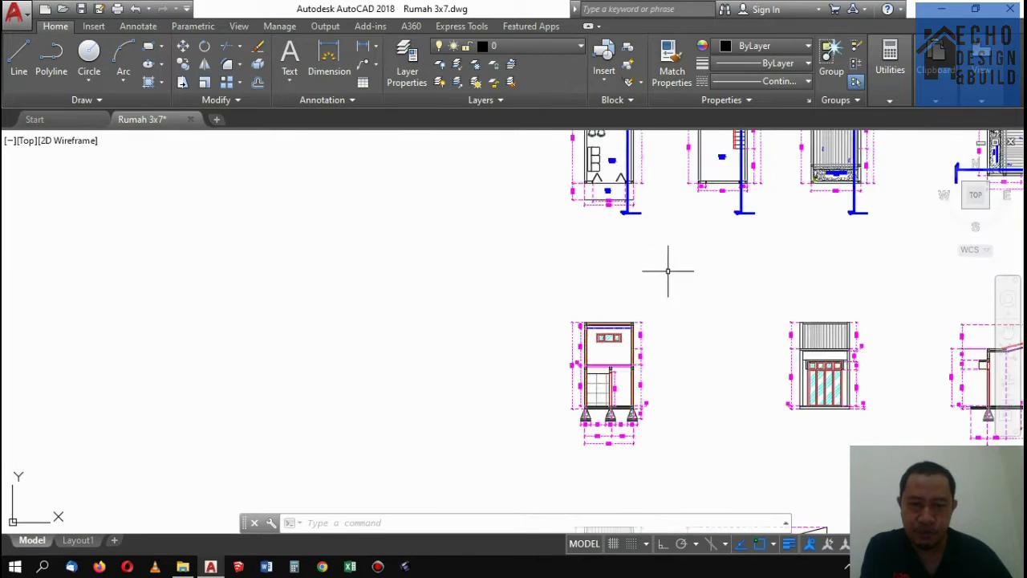
scroll(690, 278, down, 2)
scroll(720, 266, up, 2)
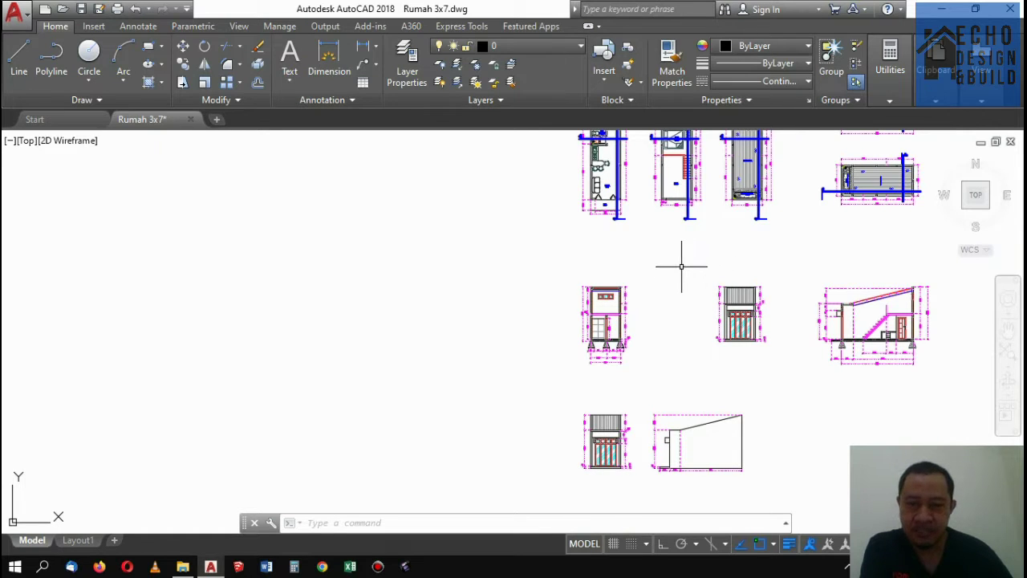
scroll(681, 266, down, 3)
scroll(678, 280, up, 3)
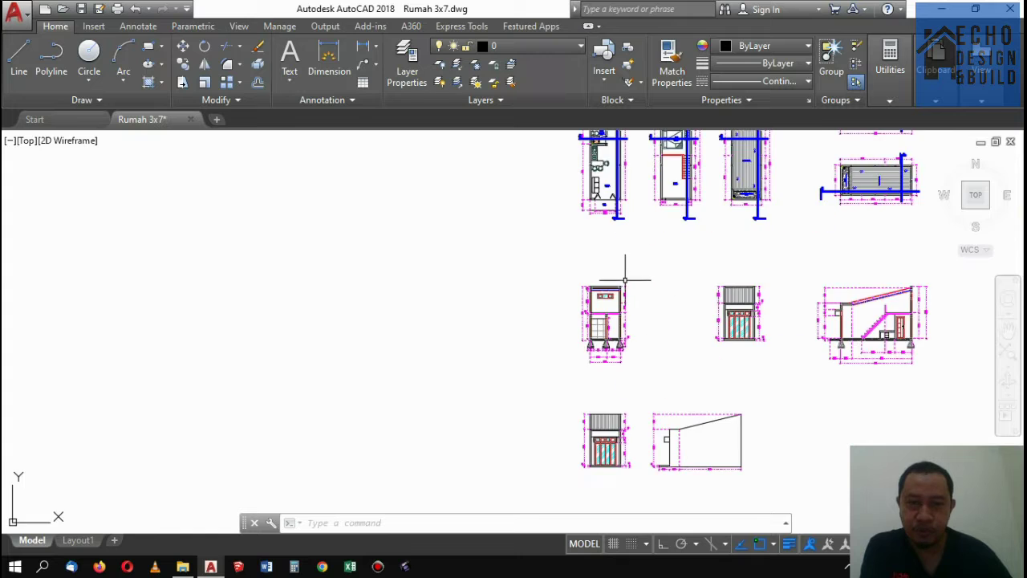
scroll(623, 276, up, 3)
scroll(692, 264, down, 3)
scroll(695, 291, down, 3)
scroll(695, 291, down, 2)
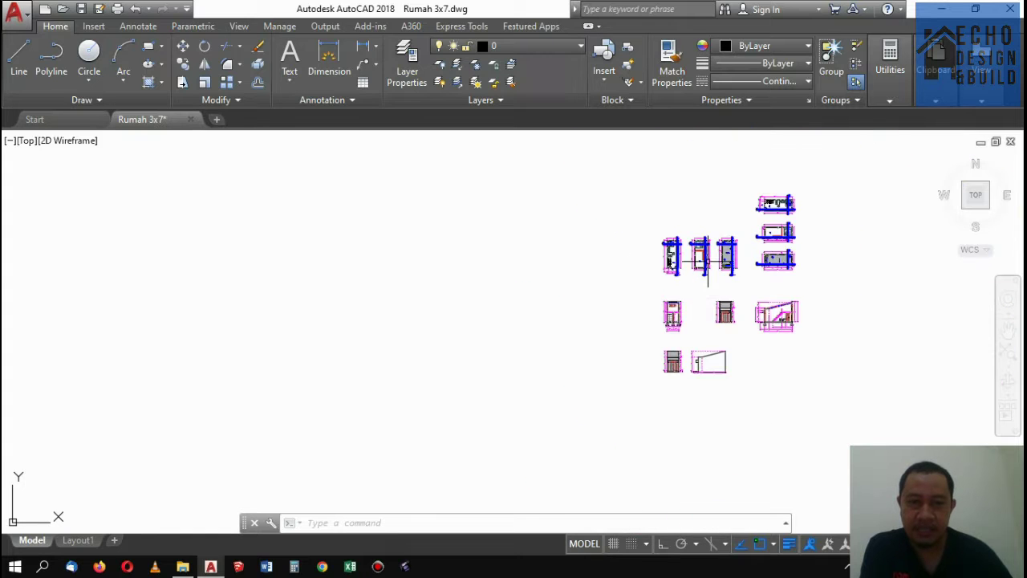
scroll(679, 304, up, 4)
scroll(675, 304, up, 2)
scroll(675, 308, down, 3)
scroll(676, 319, up, 2)
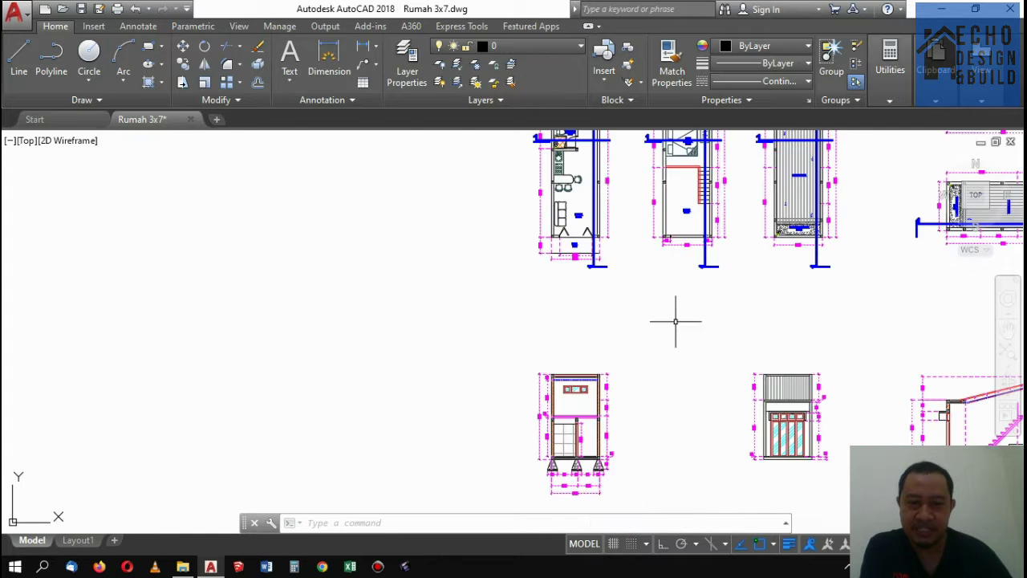
scroll(686, 309, down, 4)
scroll(696, 313, up, 2)
scroll(699, 313, down, 4)
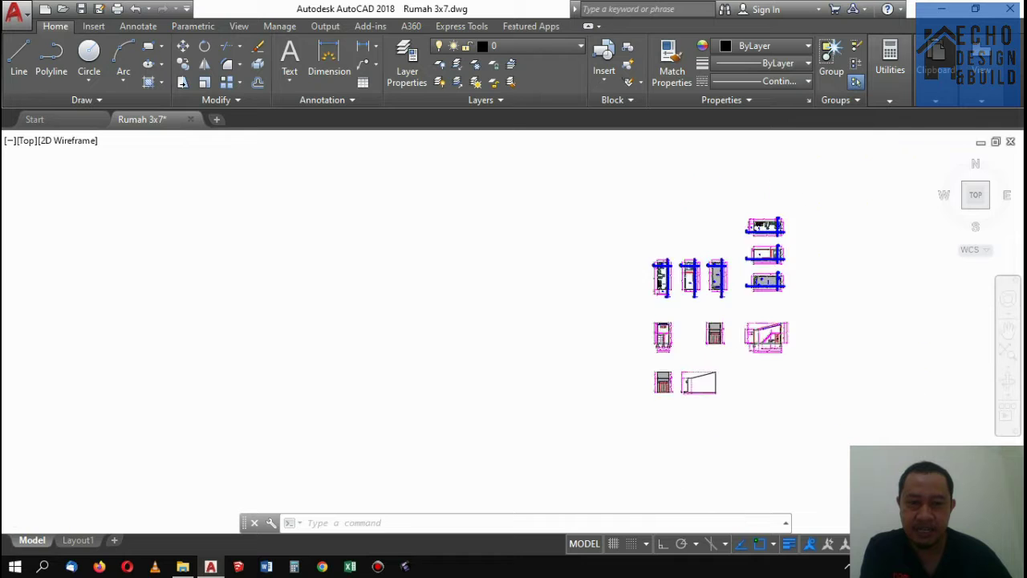
scroll(698, 304, up, 2)
scroll(683, 320, up, 4)
scroll(645, 338, up, 4)
scroll(645, 338, down, 5)
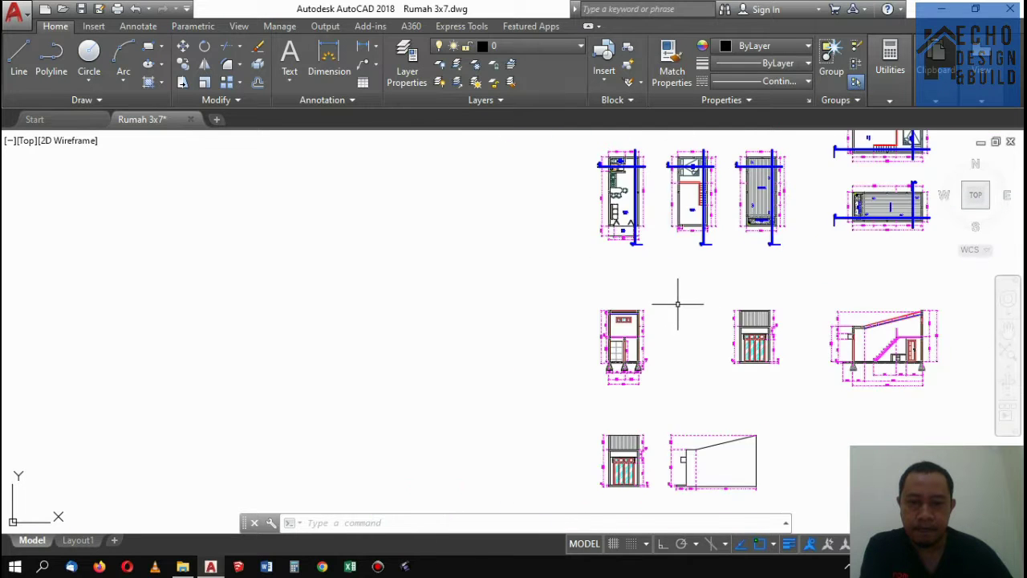
scroll(676, 298, down, 1)
scroll(678, 277, up, 3)
scroll(678, 269, down, 3)
scroll(678, 269, up, 4)
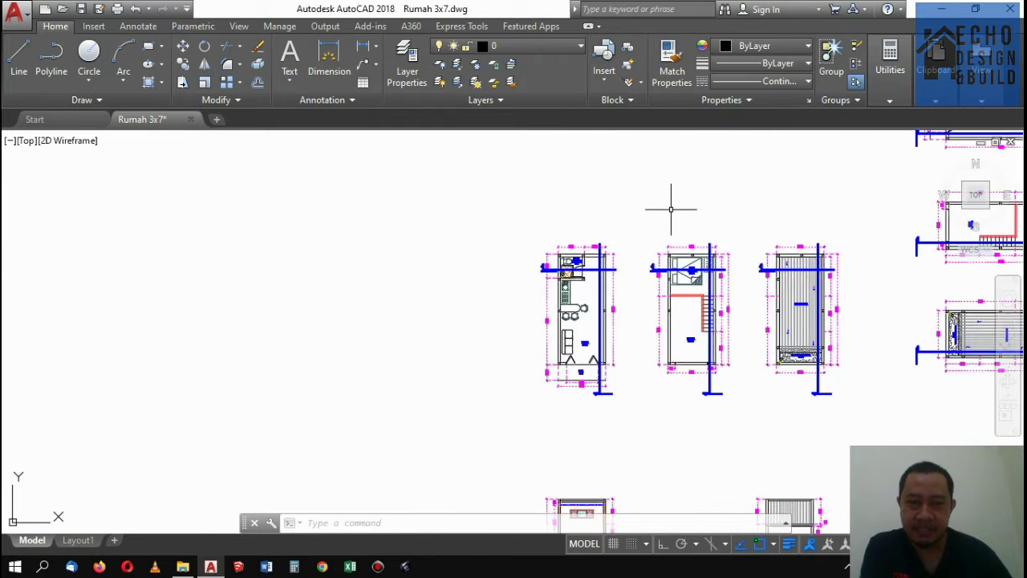
scroll(669, 206, down, 4)
scroll(692, 230, up, 4)
scroll(666, 230, down, 5)
scroll(654, 281, up, 3)
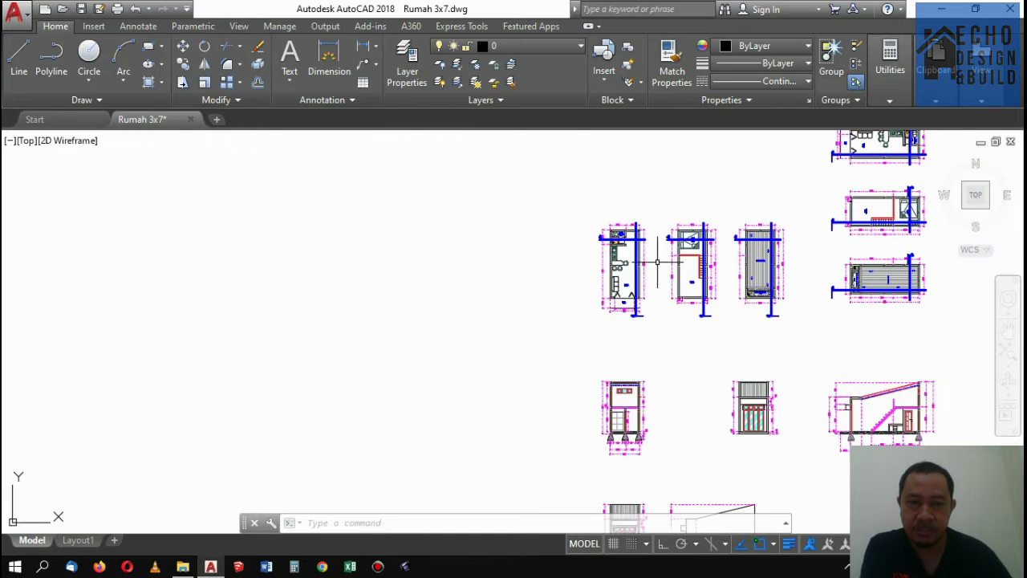
scroll(637, 310, up, 3)
scroll(645, 321, up, 4)
scroll(657, 316, down, 8)
scroll(657, 316, up, 3)
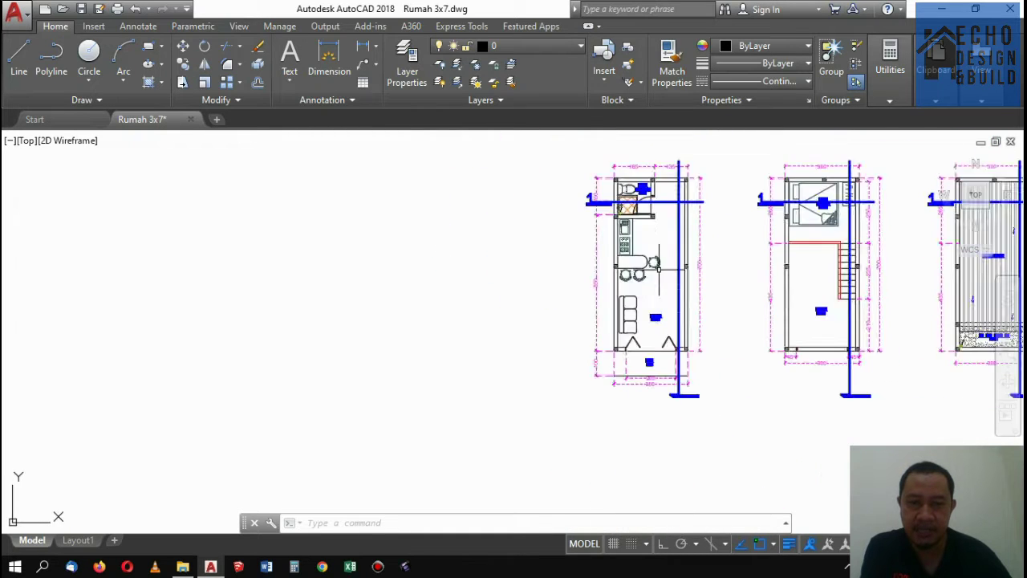
scroll(654, 305, down, 2)
scroll(662, 285, up, 4)
scroll(650, 287, down, 2)
scroll(650, 287, up, 4)
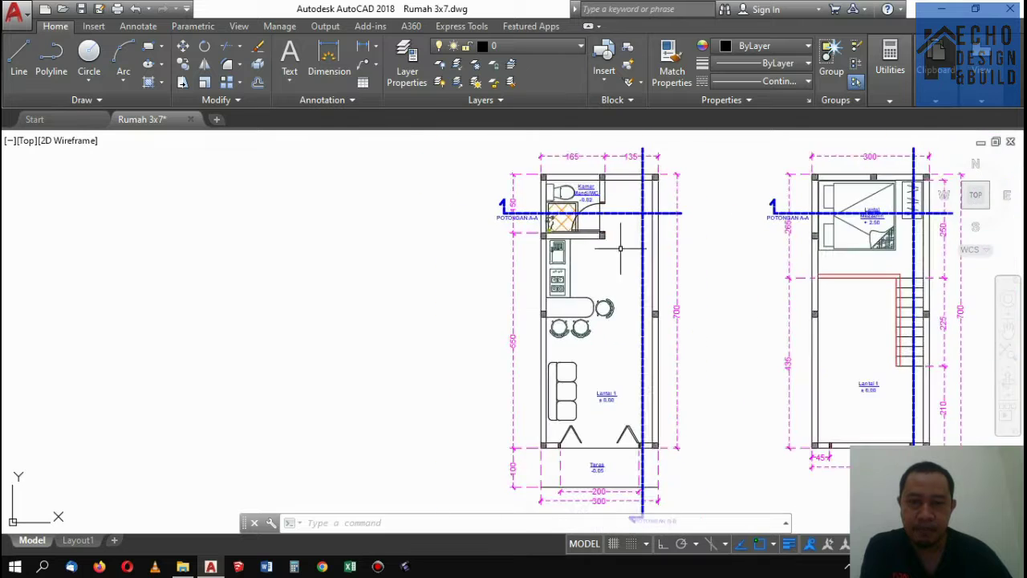
scroll(642, 290, down, 5)
scroll(634, 292, up, 3)
scroll(630, 294, up, 1)
scroll(630, 294, up, 3)
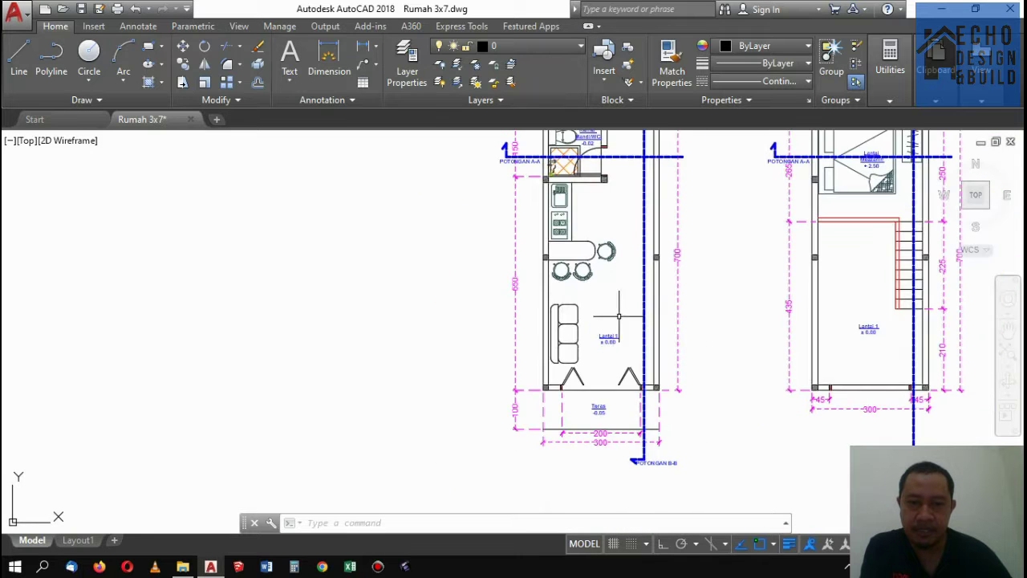
scroll(617, 301, down, 5)
scroll(602, 309, up, 3)
scroll(601, 313, down, 1)
scroll(703, 345, down, 1)
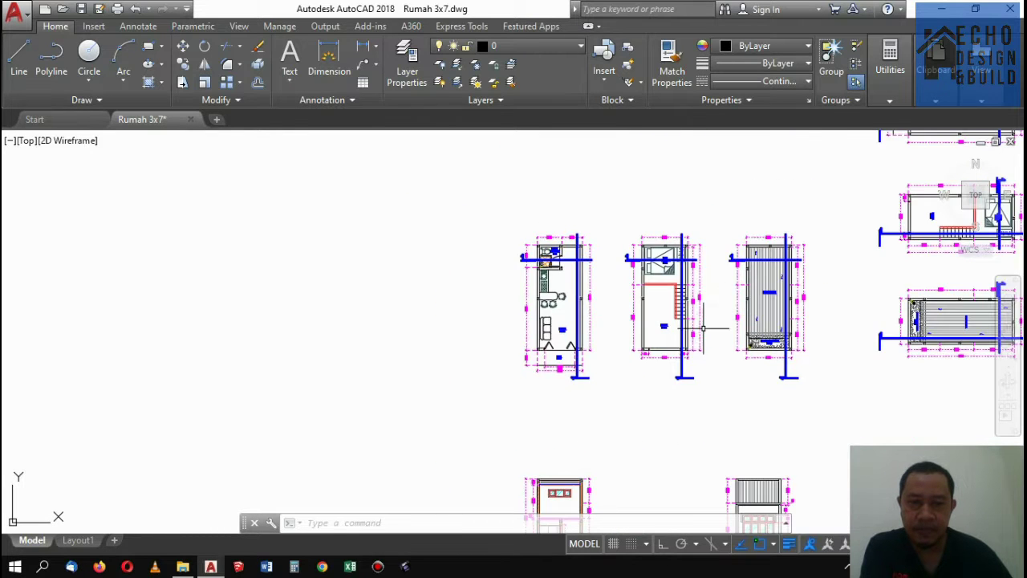
scroll(706, 341, up, 3)
scroll(743, 394, down, 2)
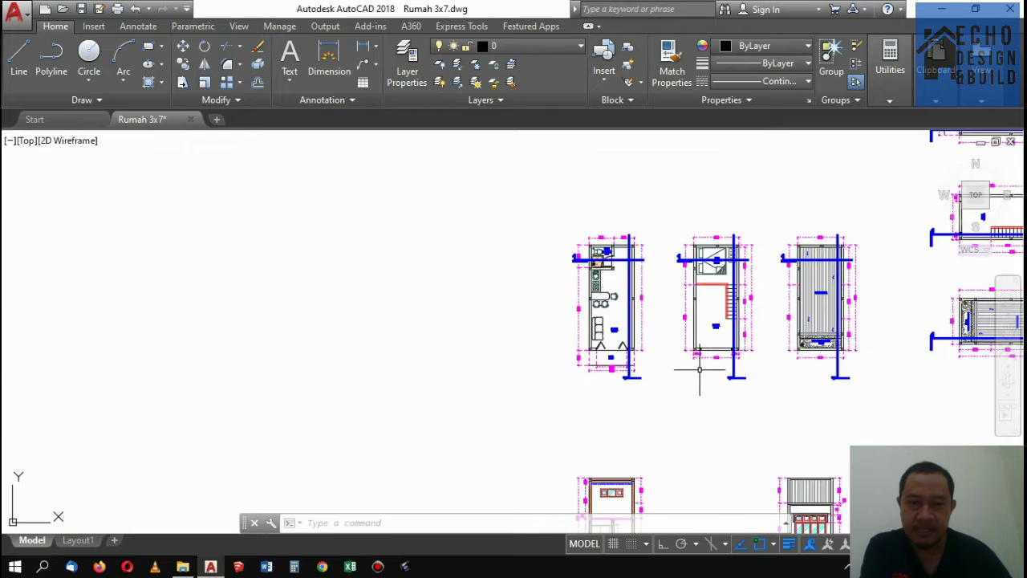
scroll(715, 377, up, 2)
scroll(722, 361, down, 3)
scroll(754, 321, up, 2)
scroll(766, 313, up, 2)
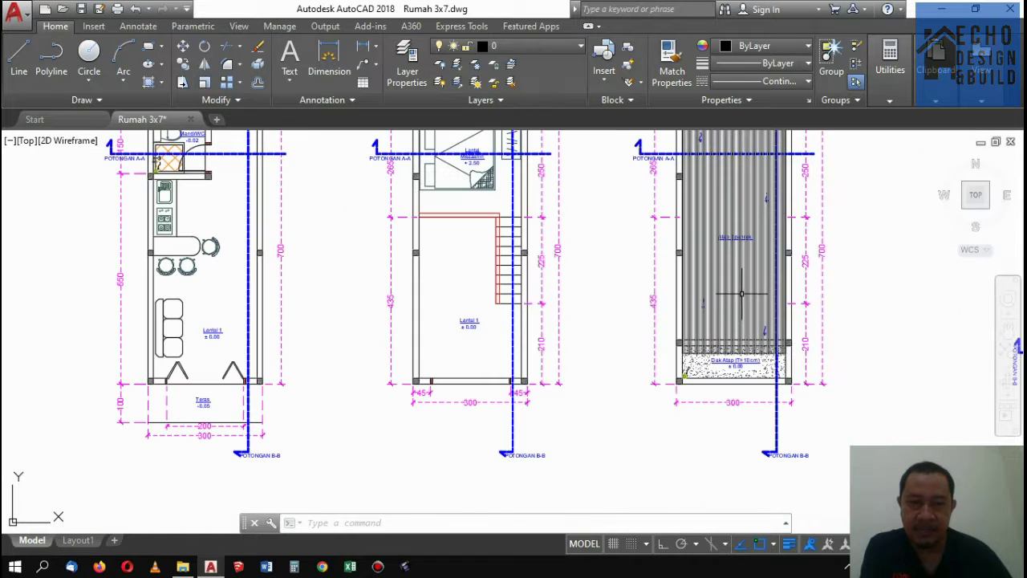
scroll(762, 305, down, 2)
scroll(758, 297, down, 1)
scroll(756, 289, down, 2)
scroll(766, 336, up, 2)
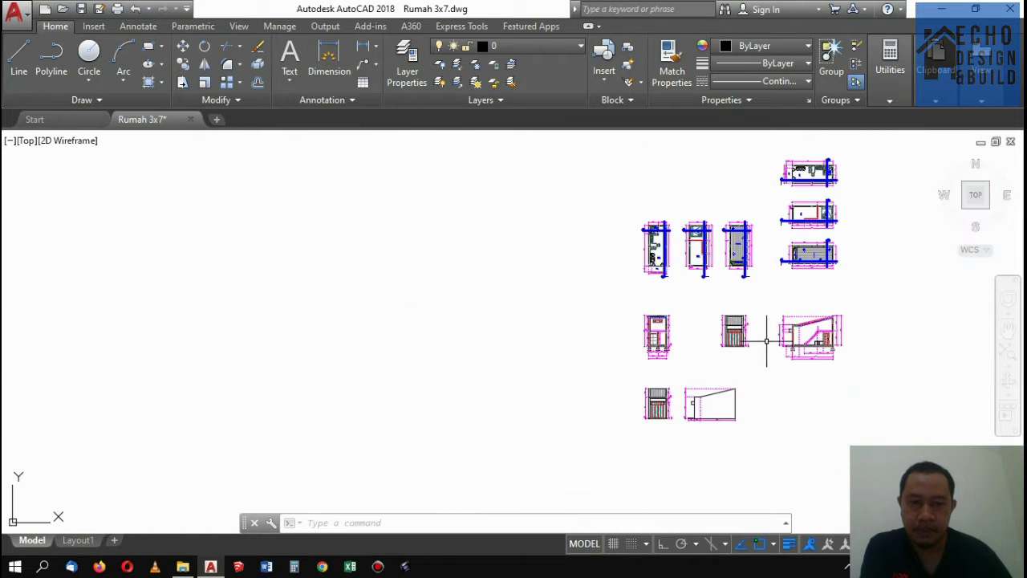
scroll(715, 259, down, 1)
scroll(700, 271, up, 2)
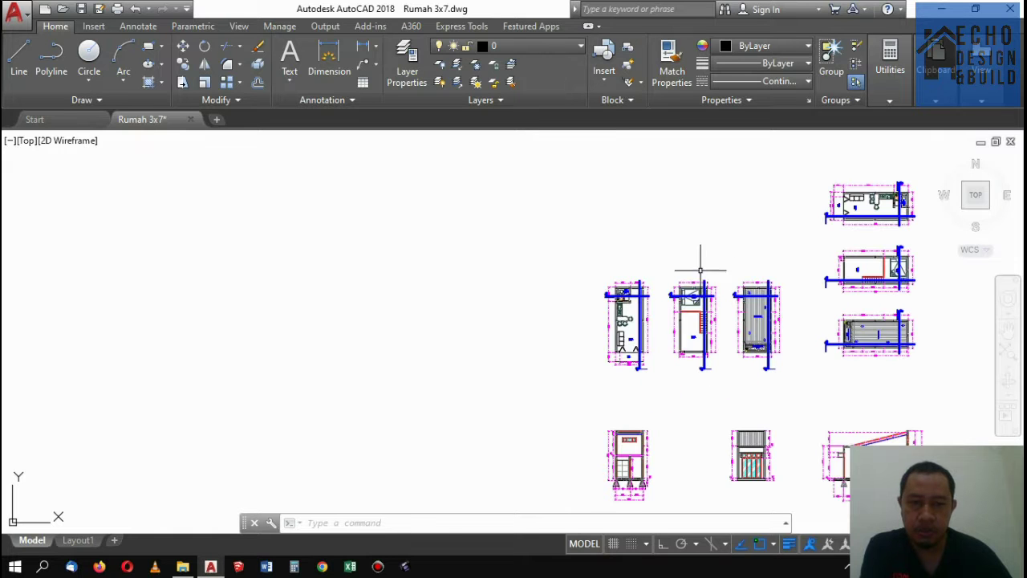
scroll(644, 362, up, 3)
scroll(638, 357, down, 1)
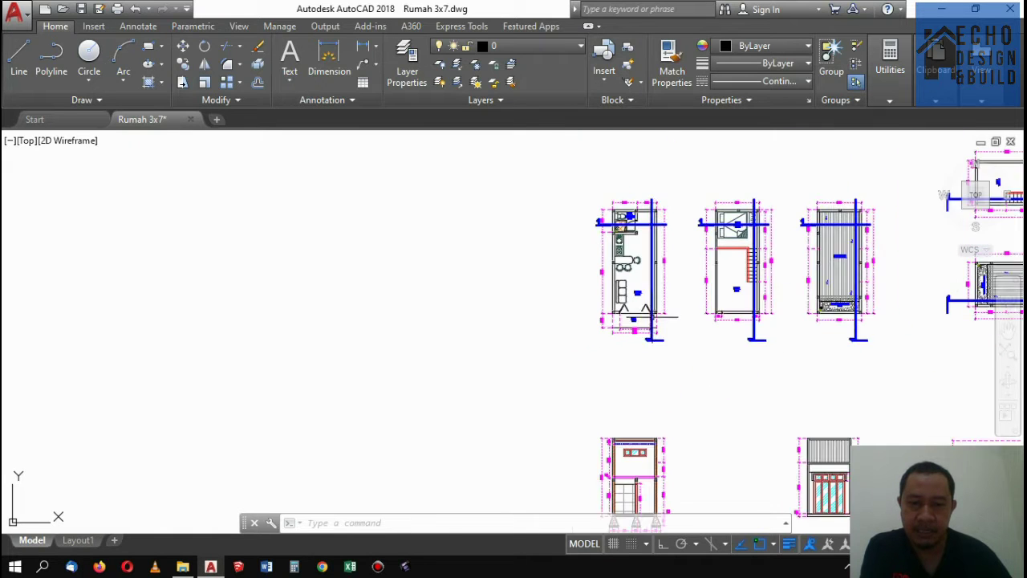
scroll(629, 353, up, 1)
scroll(627, 347, down, 3)
scroll(622, 337, up, 2)
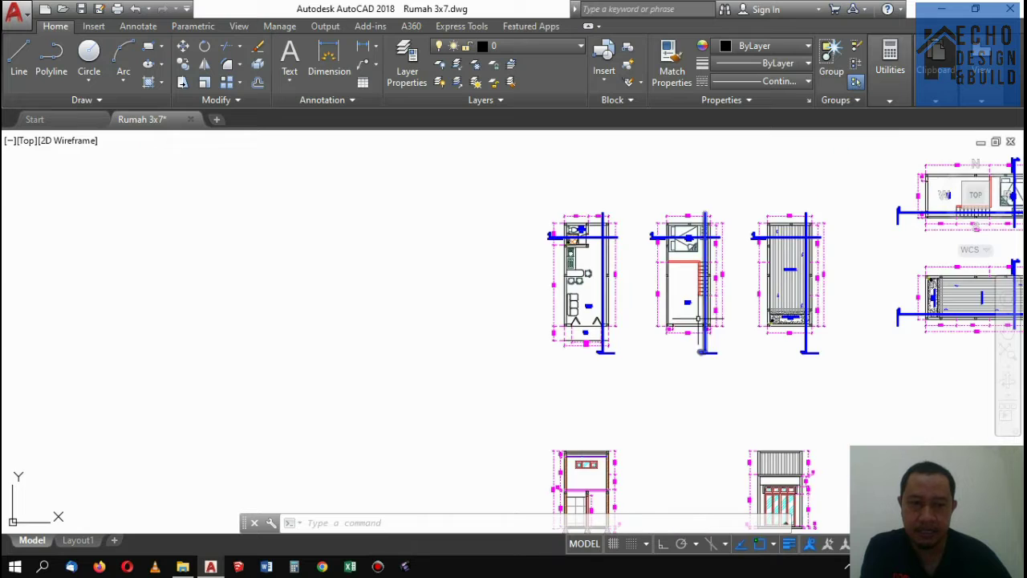
scroll(672, 297, down, 3)
scroll(716, 290, up, 3)
scroll(717, 290, down, 4)
scroll(698, 273, up, 2)
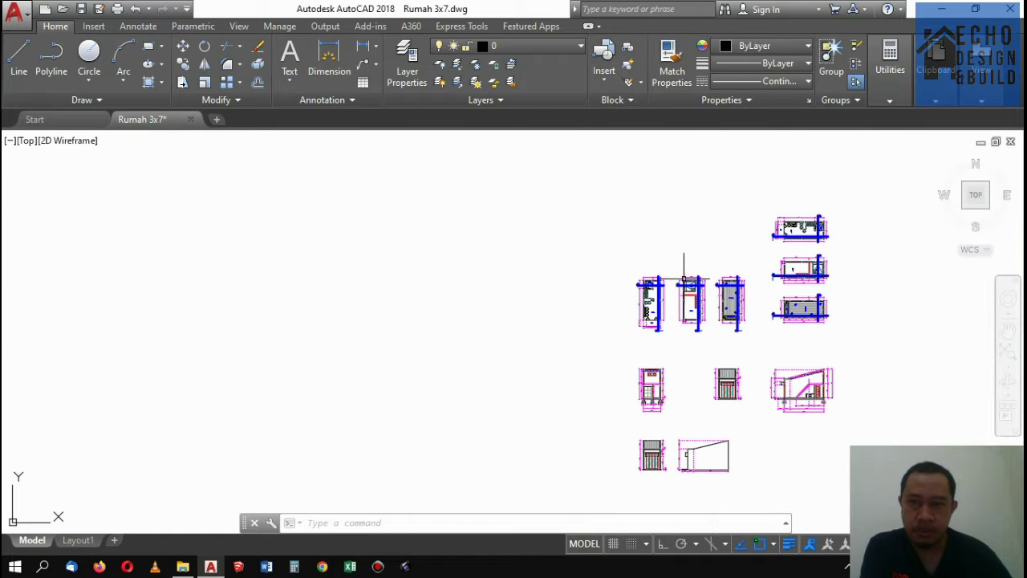
scroll(584, 239, down, 4)
scroll(585, 236, up, 4)
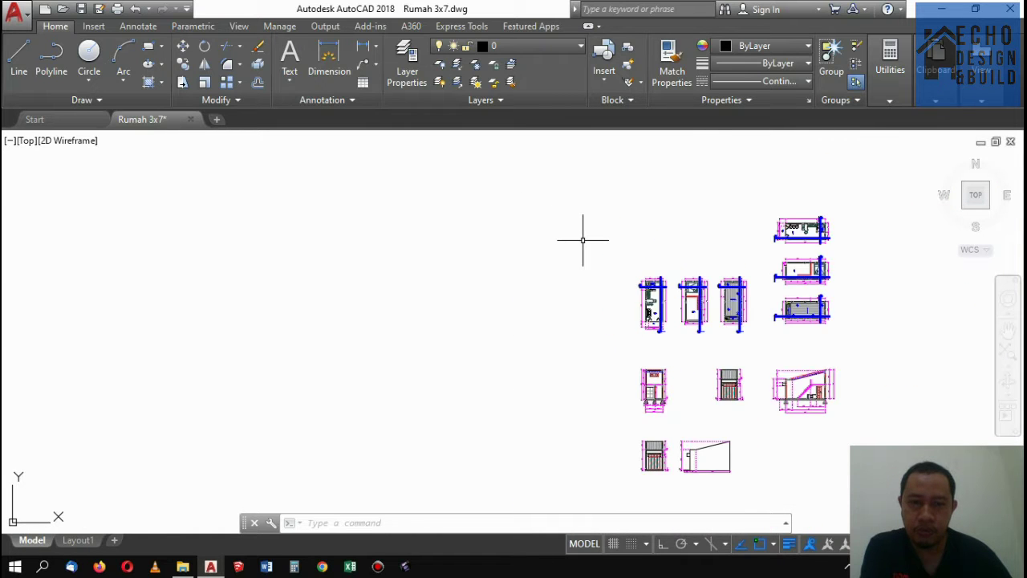
scroll(594, 236, down, 5)
scroll(598, 245, up, 5)
scroll(595, 254, down, 4)
scroll(594, 240, up, 4)
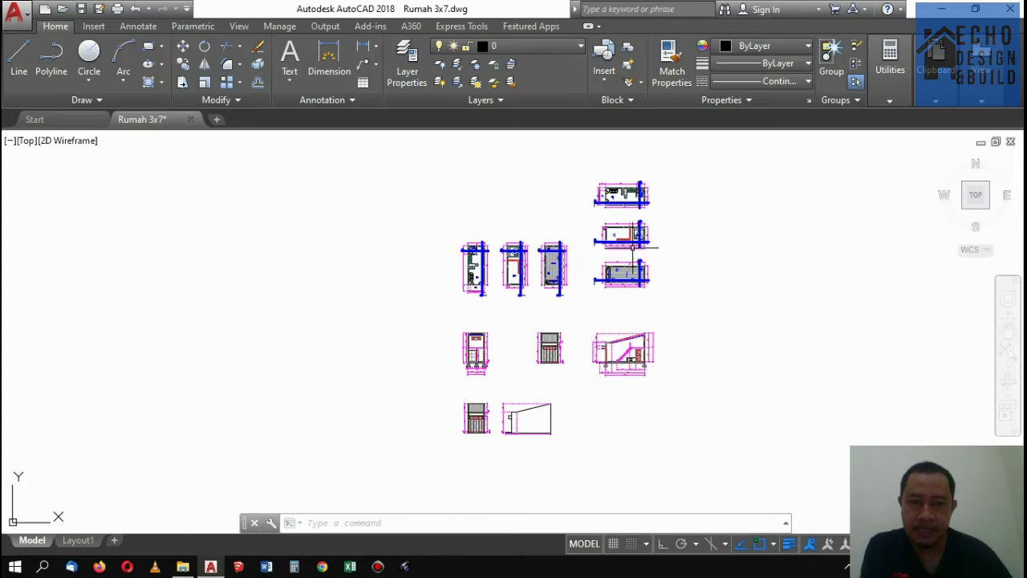
scroll(591, 231, up, 4)
scroll(642, 234, down, 4)
scroll(688, 231, up, 2)
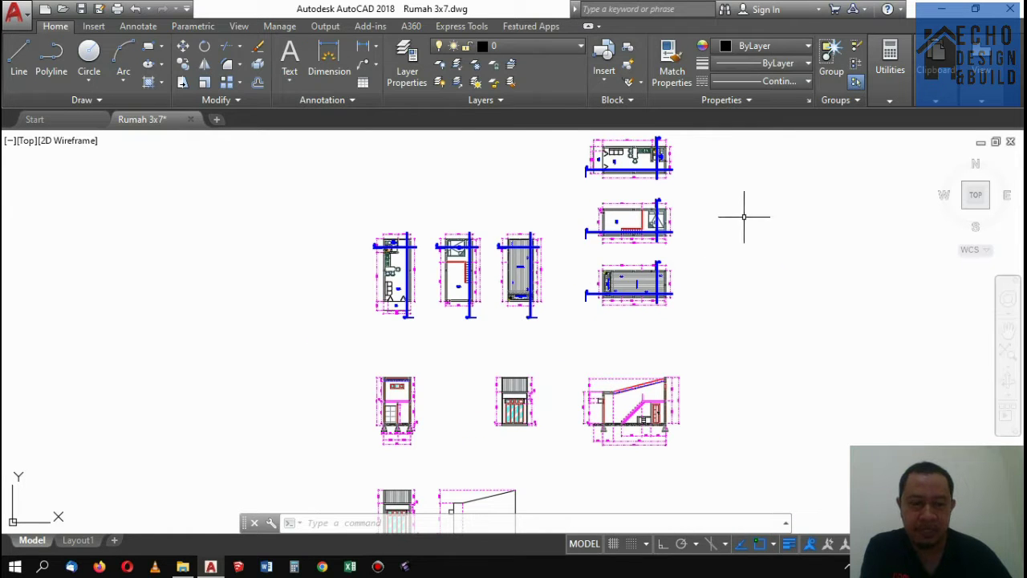
scroll(763, 213, down, 2)
scroll(766, 212, up, 3)
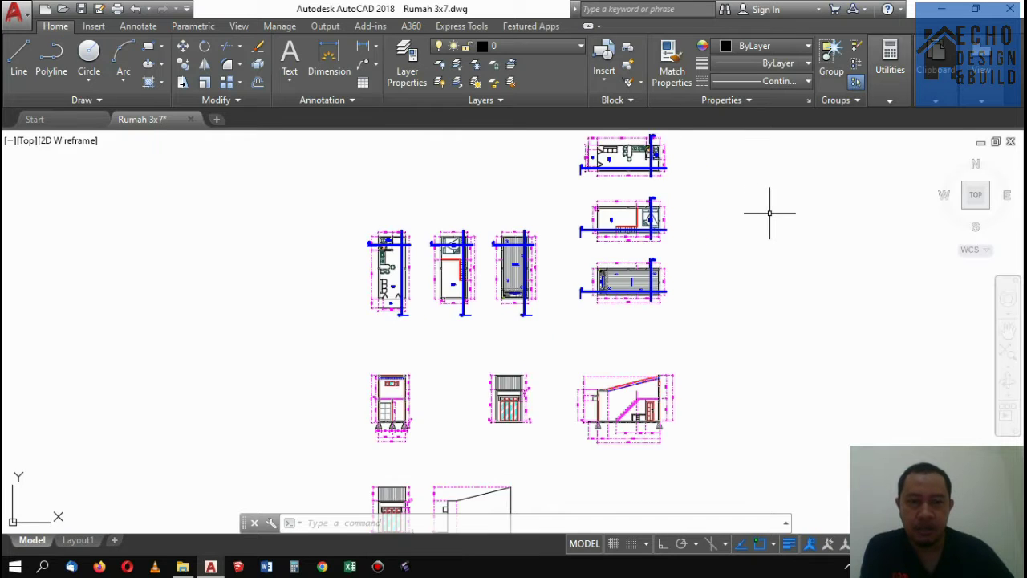
scroll(773, 214, down, 5)
scroll(750, 215, up, 4)
scroll(746, 223, down, 3)
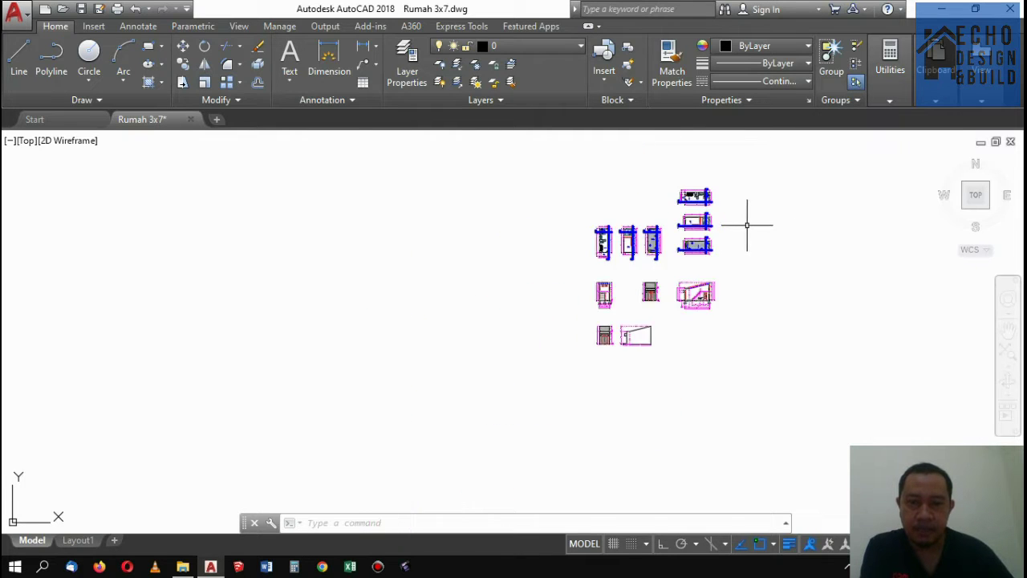
scroll(688, 222, up, 3)
scroll(698, 225, down, 2)
scroll(711, 228, up, 2)
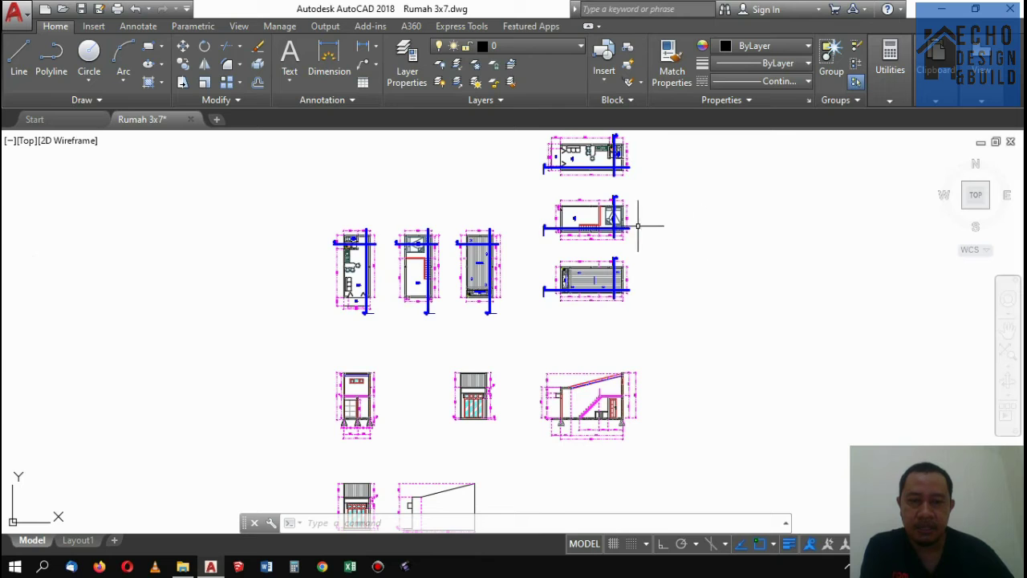
scroll(642, 217, up, 3)
scroll(658, 216, down, 5)
scroll(673, 216, up, 3)
scroll(678, 218, down, 4)
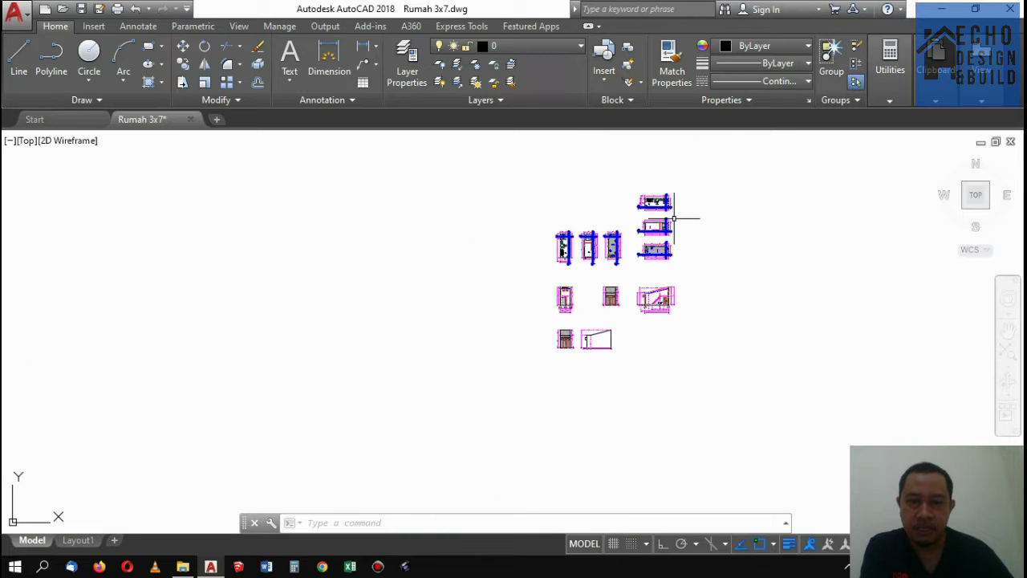
scroll(634, 215, up, 4)
scroll(596, 213, up, 2)
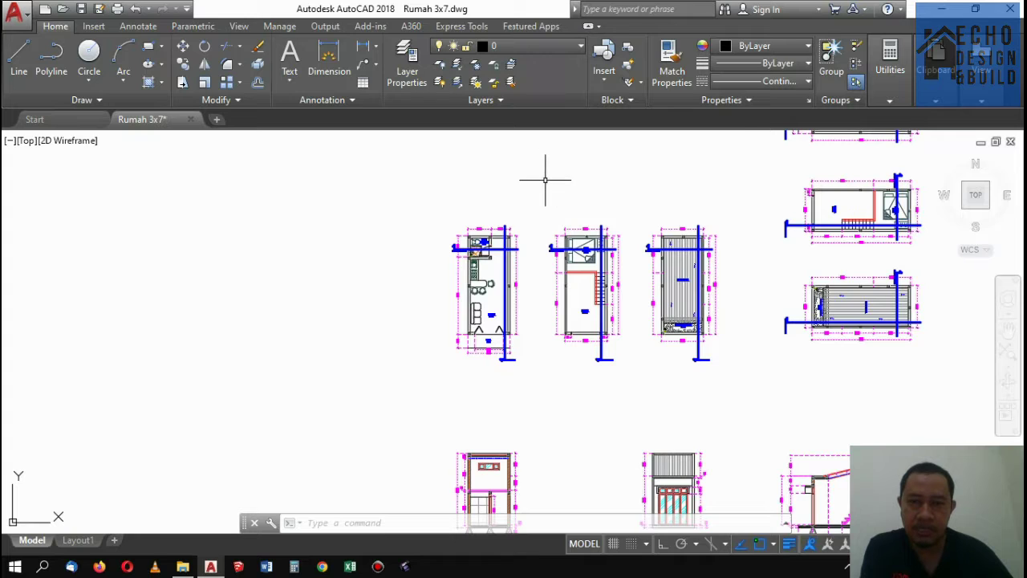
scroll(544, 177, down, 3)
scroll(550, 179, up, 3)
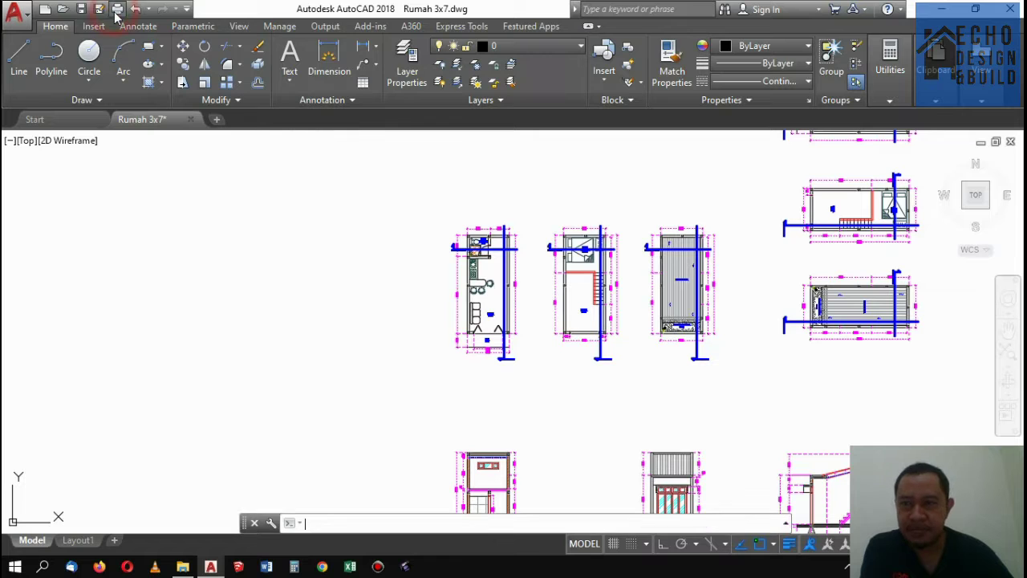
click(117, 10)
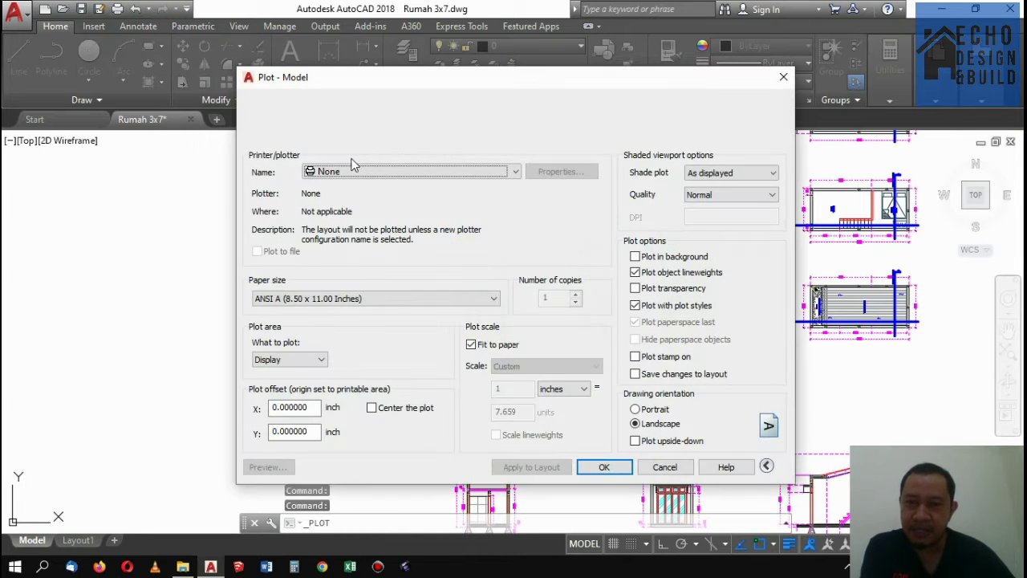
click(515, 171)
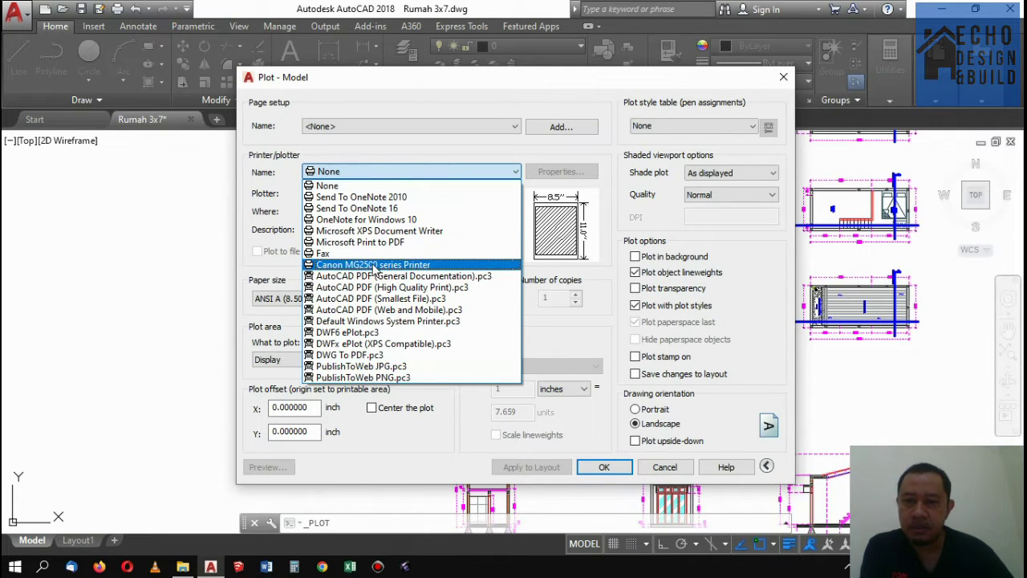
click(374, 264)
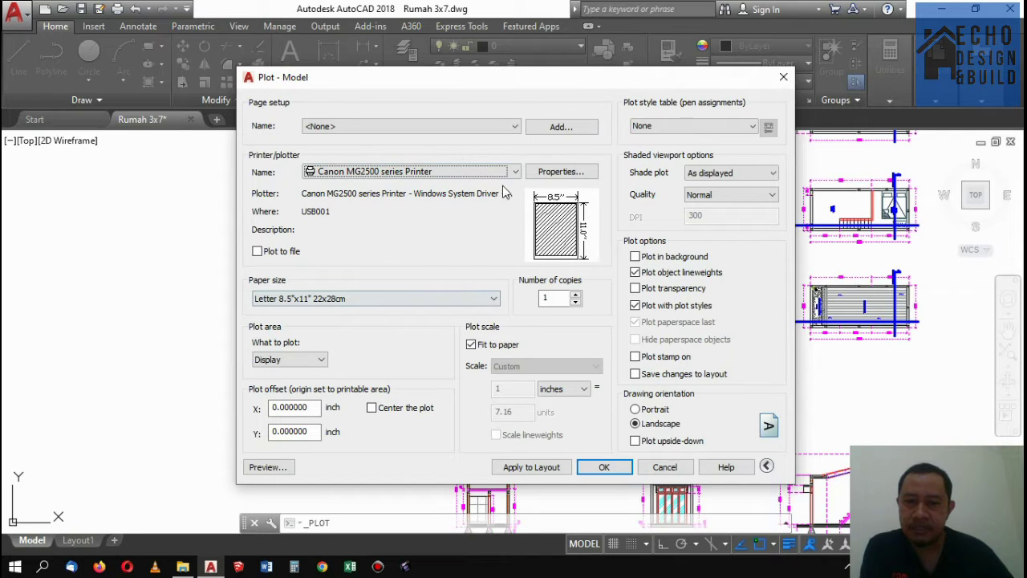
click(546, 172)
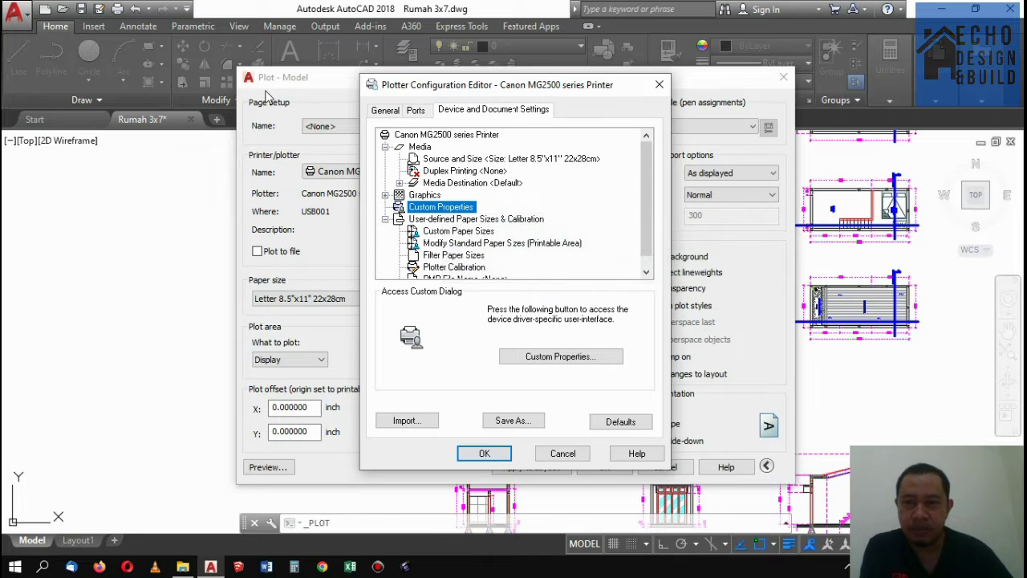
click(658, 85)
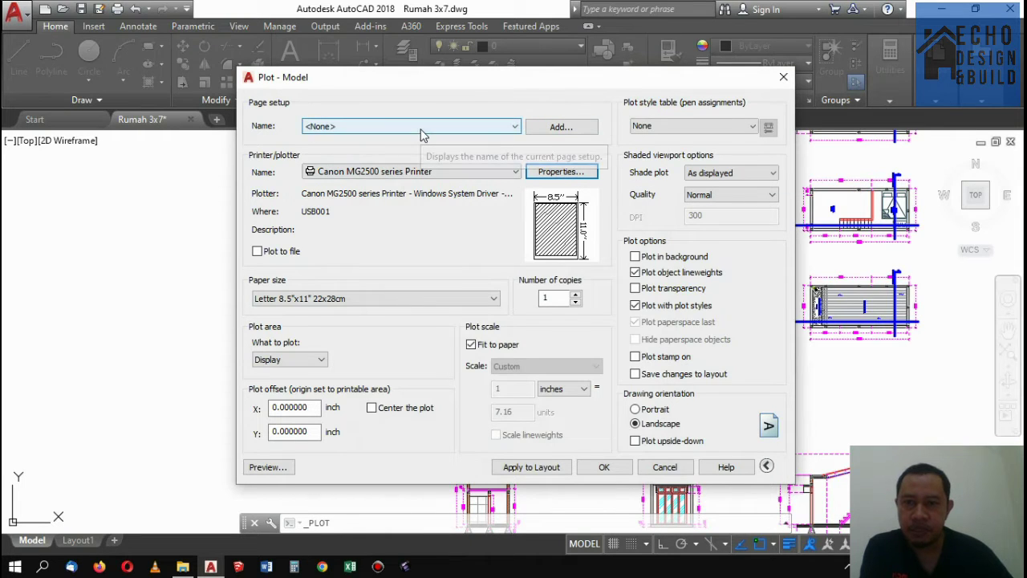
click(393, 172)
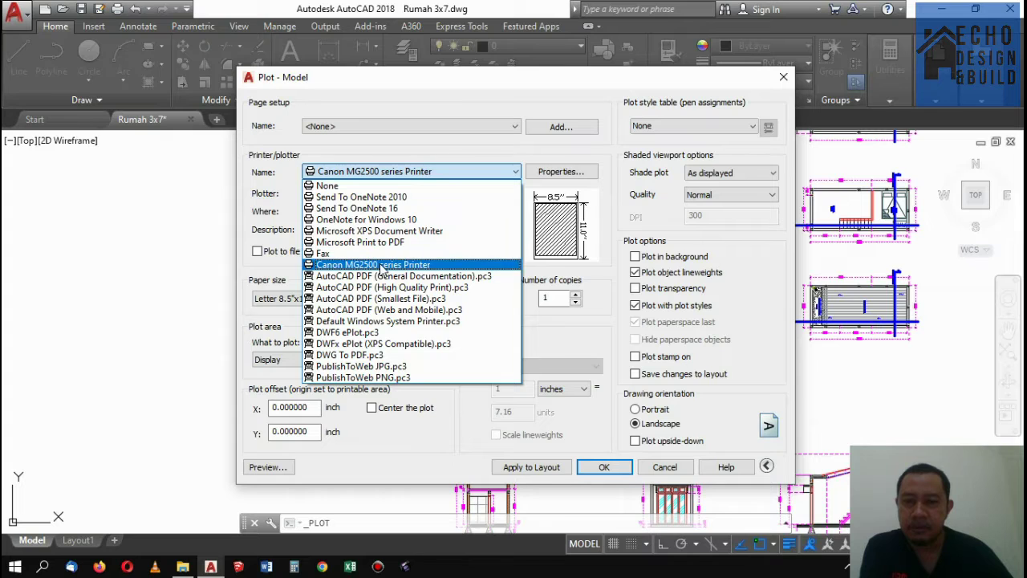
click(380, 265)
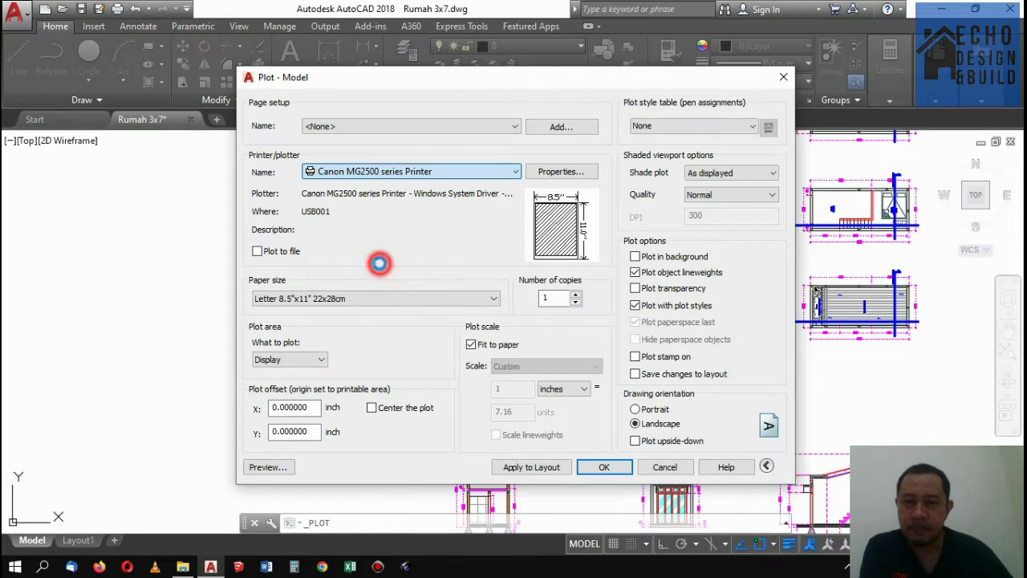
click(557, 172)
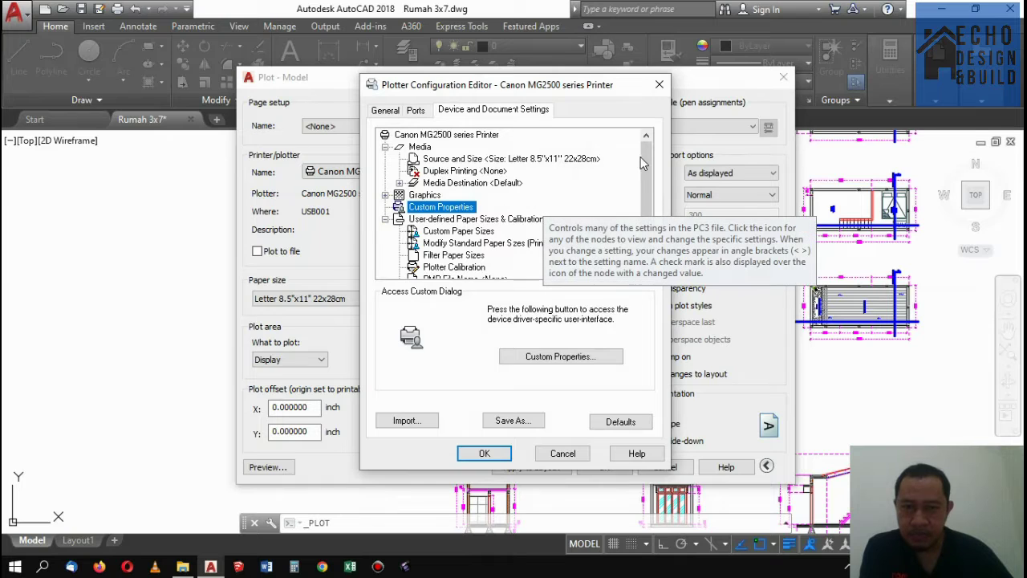
- Check the Canon printer's Media Source and Size properties without saving any changes
drag(646, 156, 647, 180)
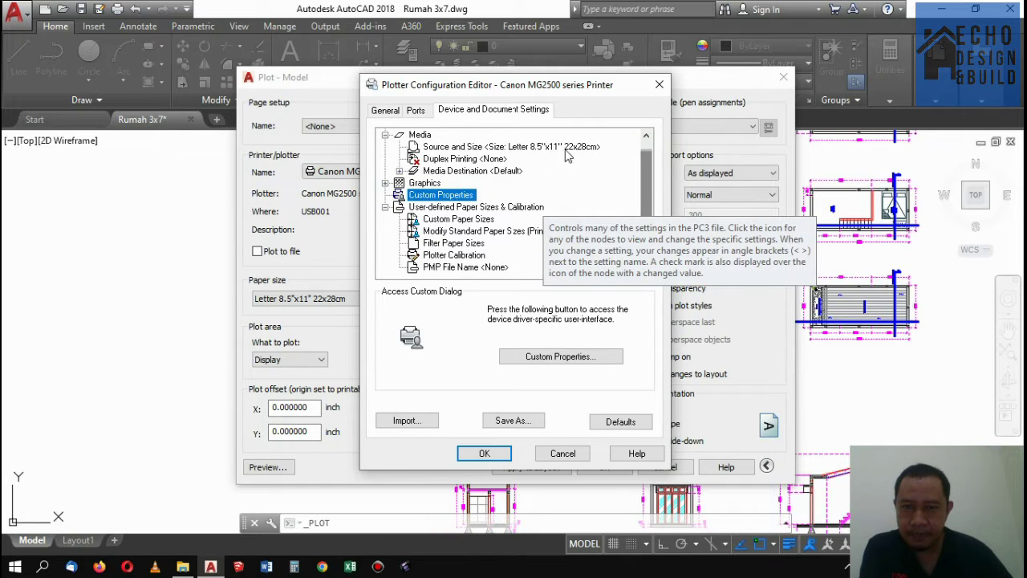
click(534, 148)
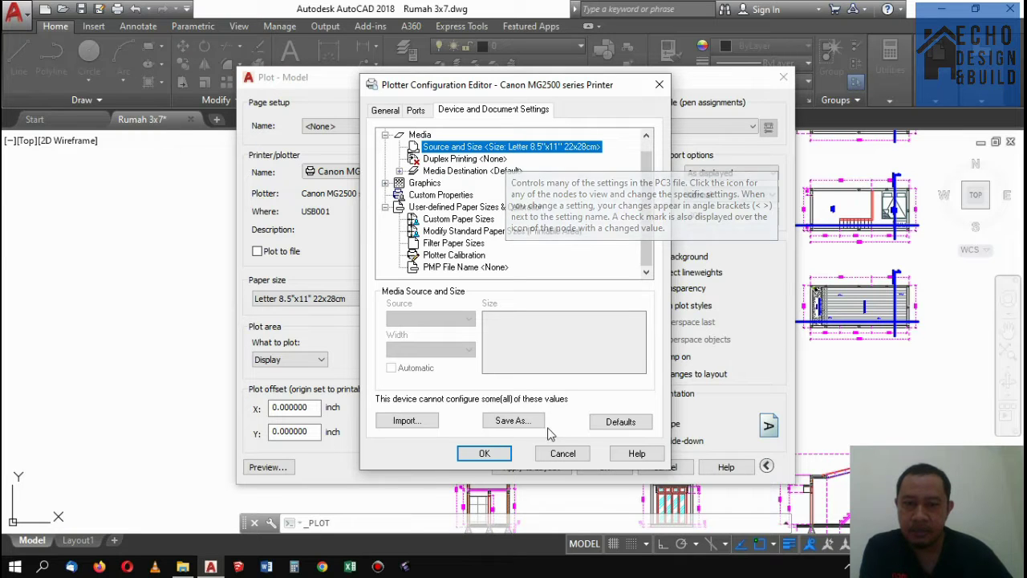
click(557, 453)
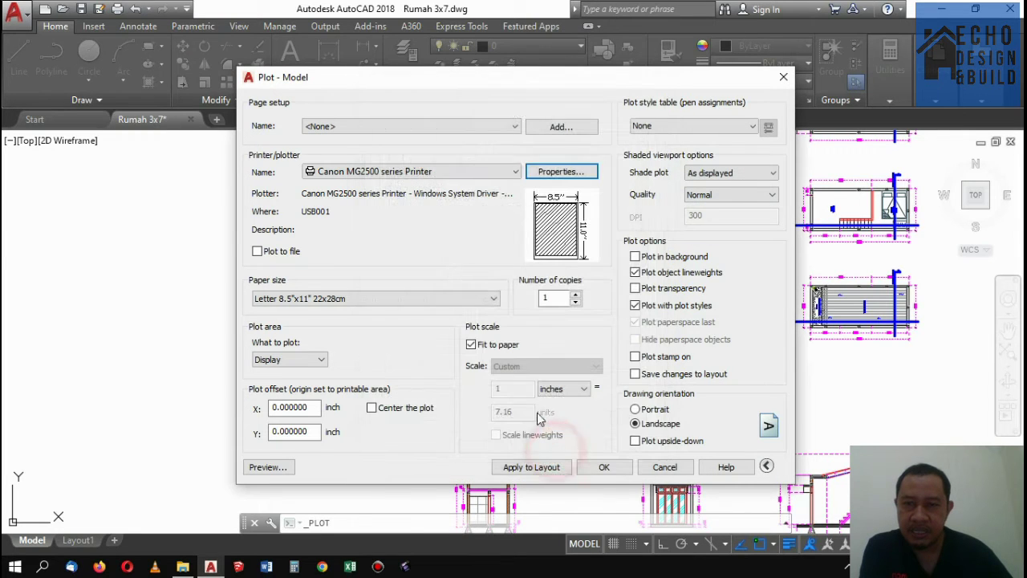
- Set the paper size to A4 instead of Letter
click(397, 298)
click(393, 277)
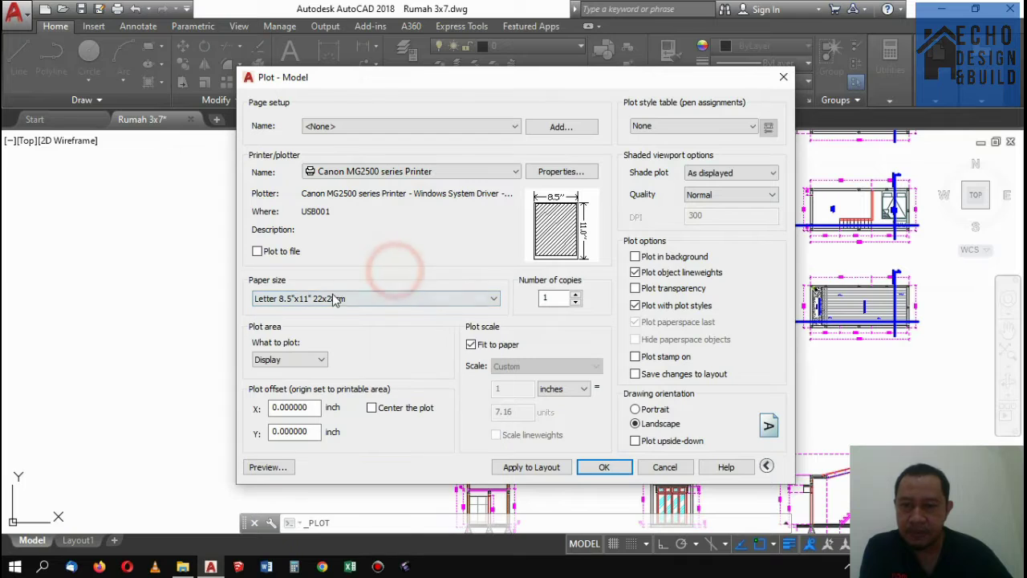
click(391, 298)
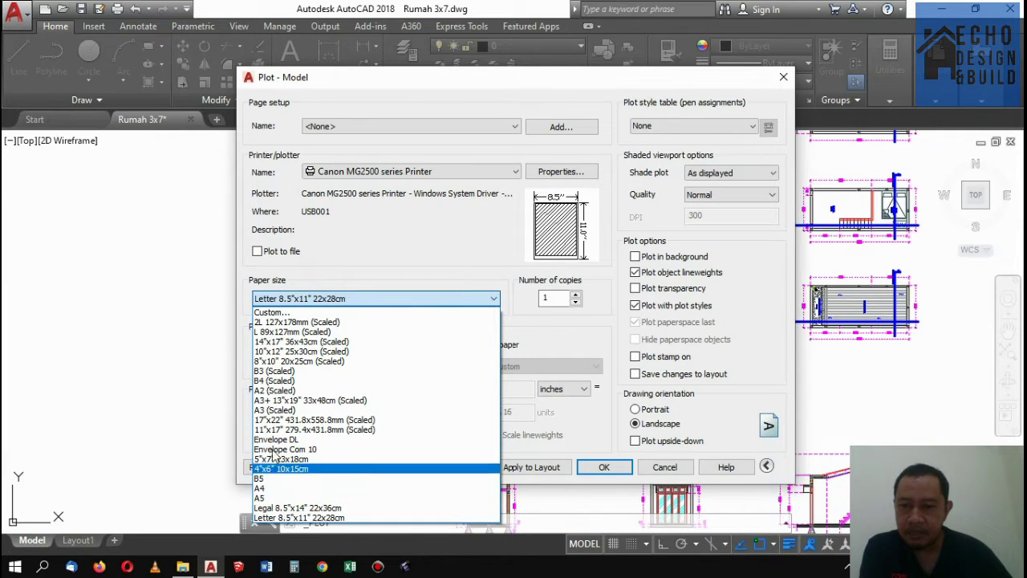
click(277, 489)
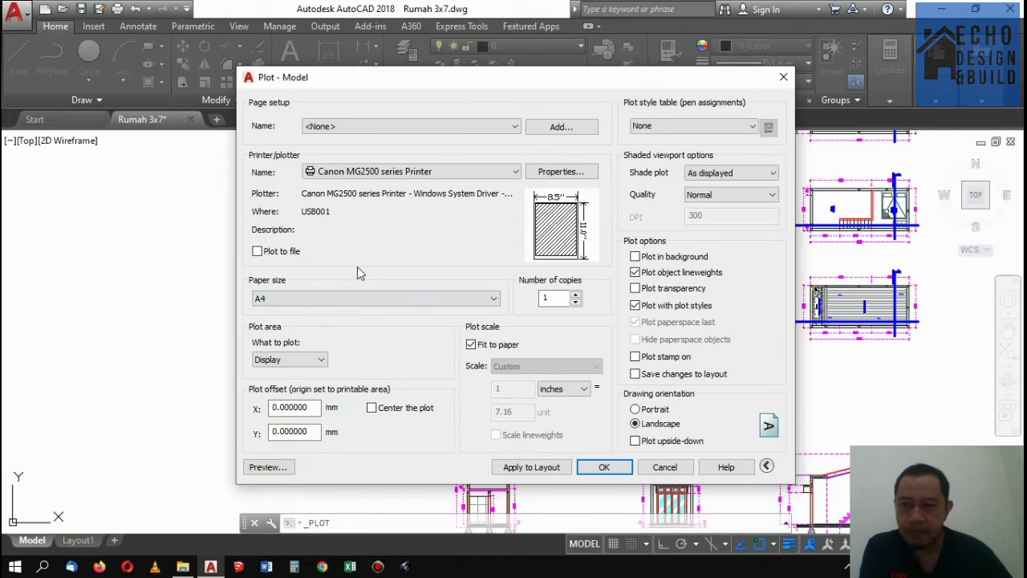
- Review the Canon printer's custom and standard paper sizes, including A4 printable area, then exit Plot without plotting
click(546, 173)
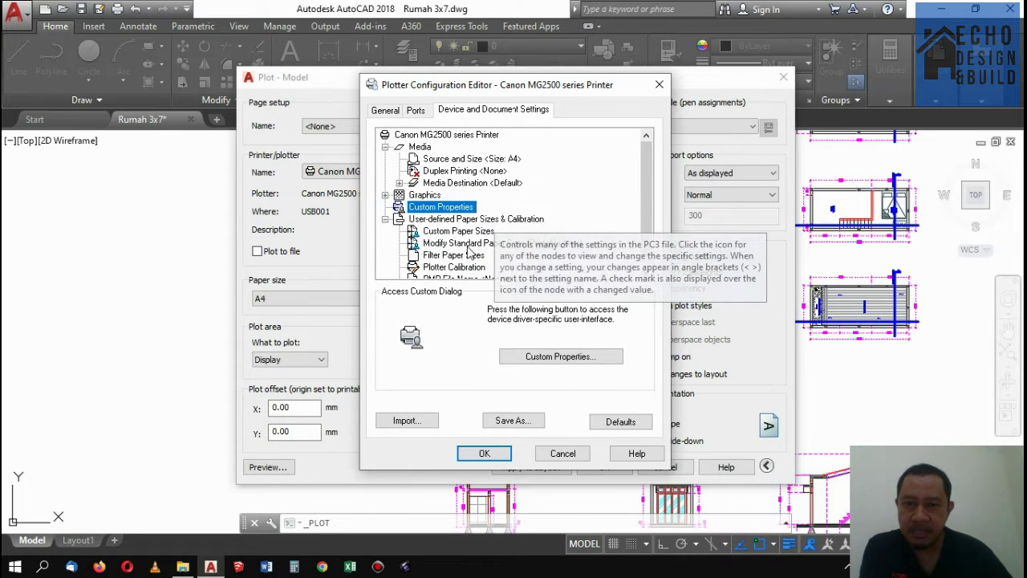
click(464, 232)
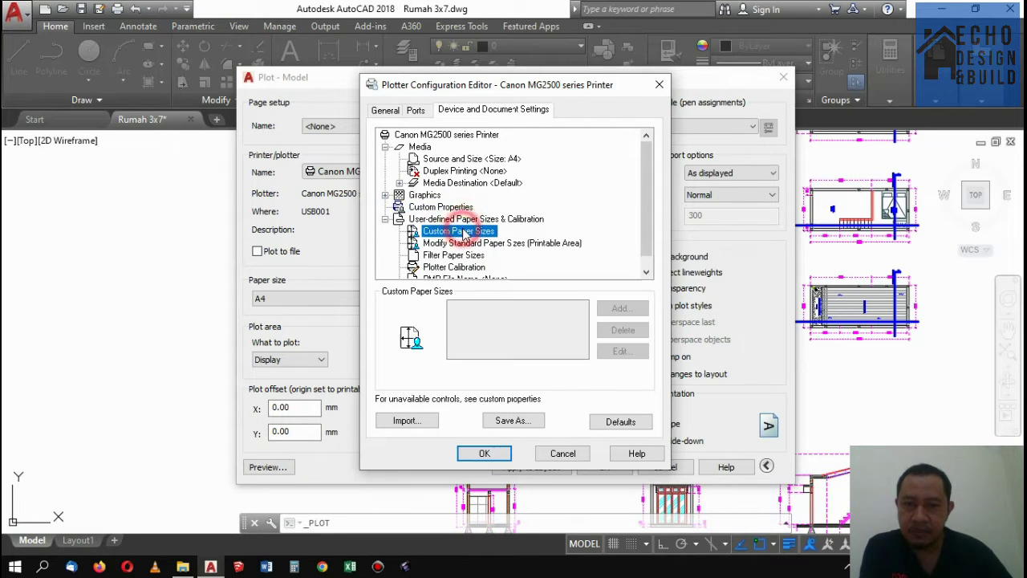
click(537, 244)
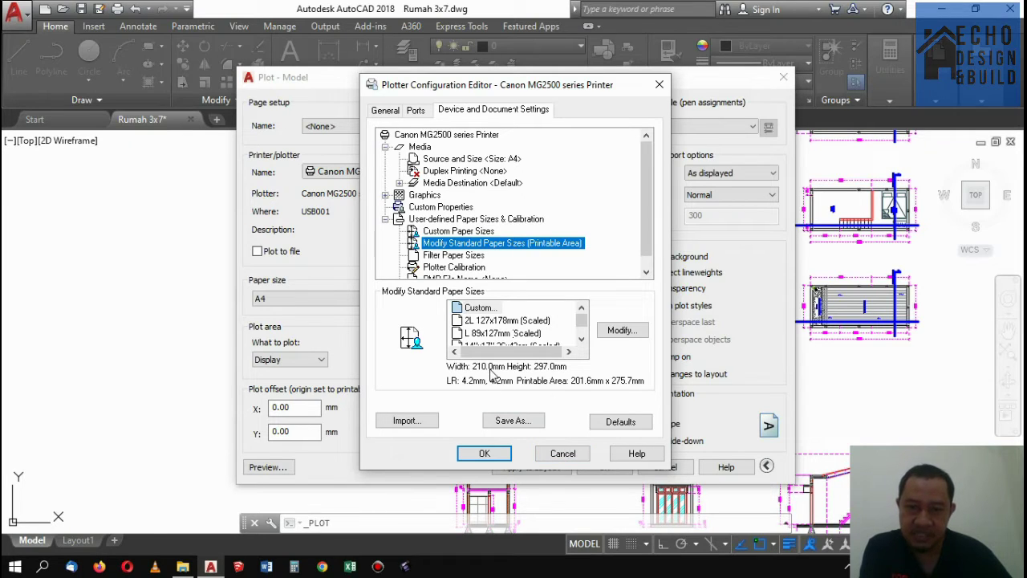
click(565, 453)
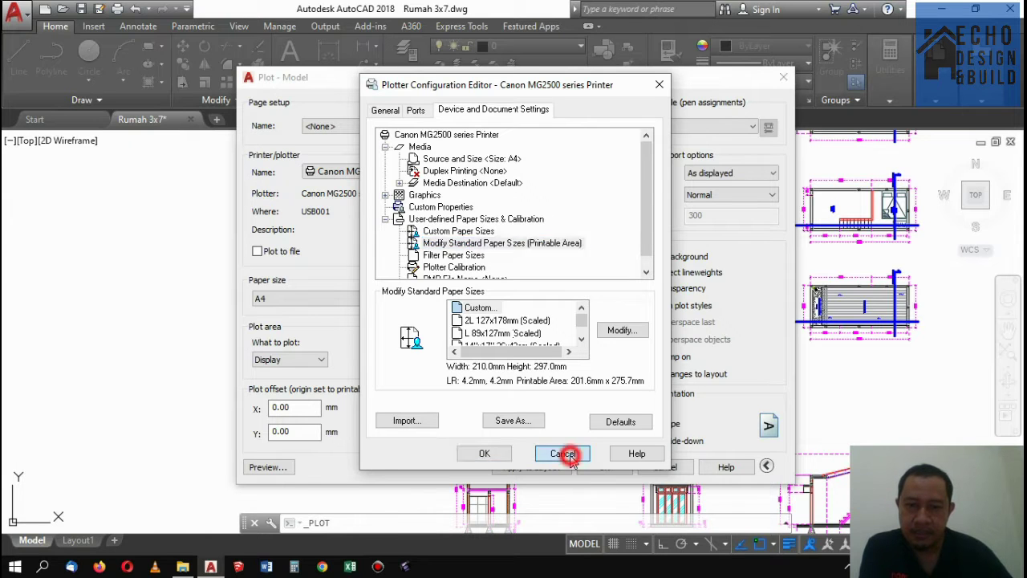
click(782, 77)
- Draw a 21 by 29.7 rectangle to the right of the house plans
scroll(616, 245, down, 2)
scroll(634, 256, up, 2)
scroll(666, 281, down, 4)
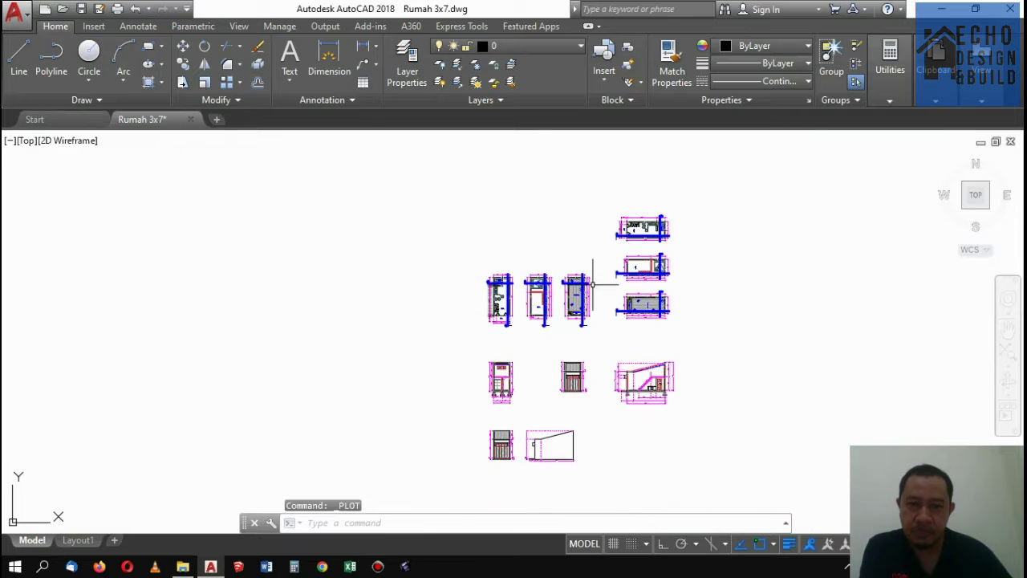
scroll(688, 298, up, 2)
text(rec)
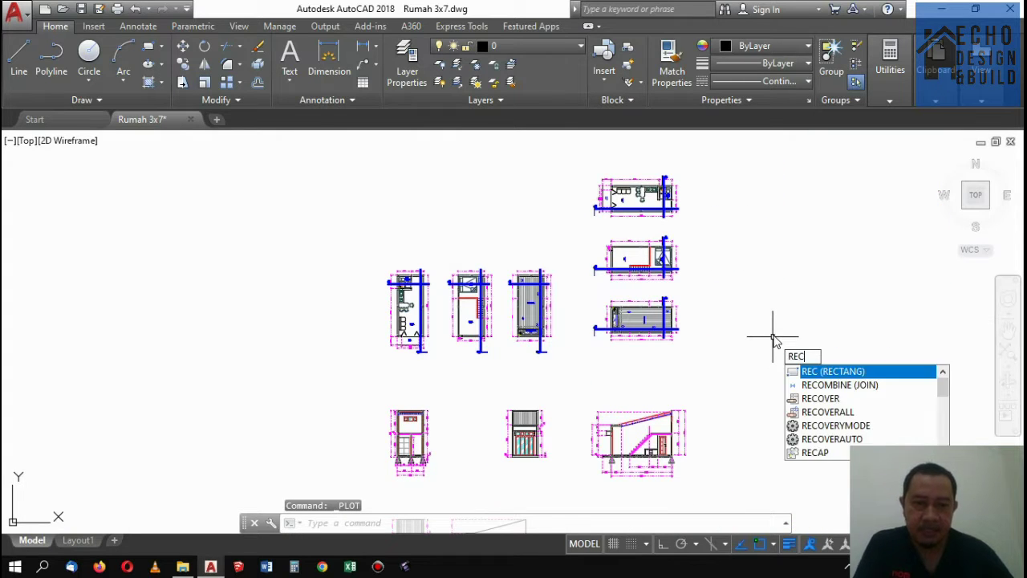
key(Down)
key(Up)
key(Return)
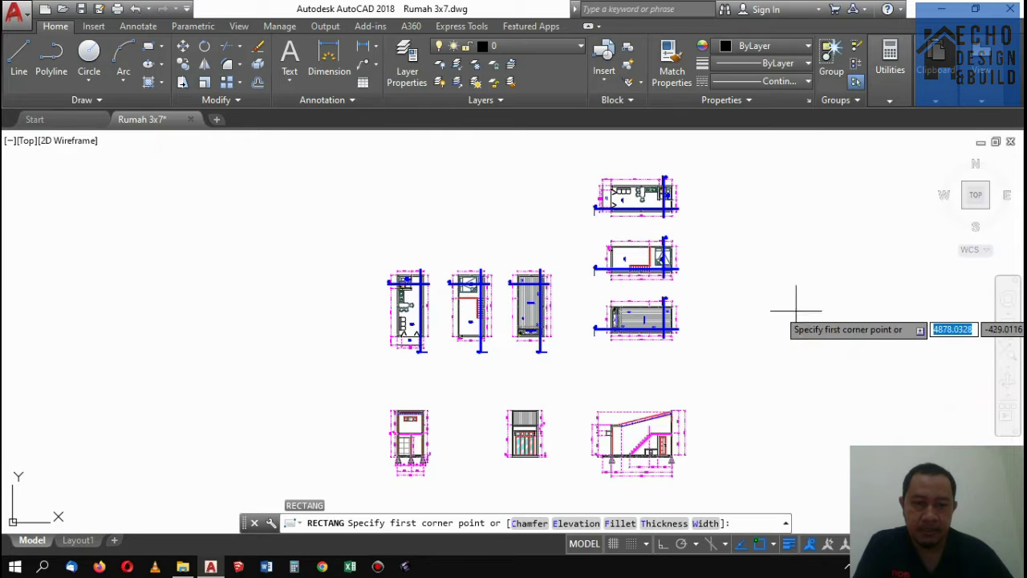
click(772, 289)
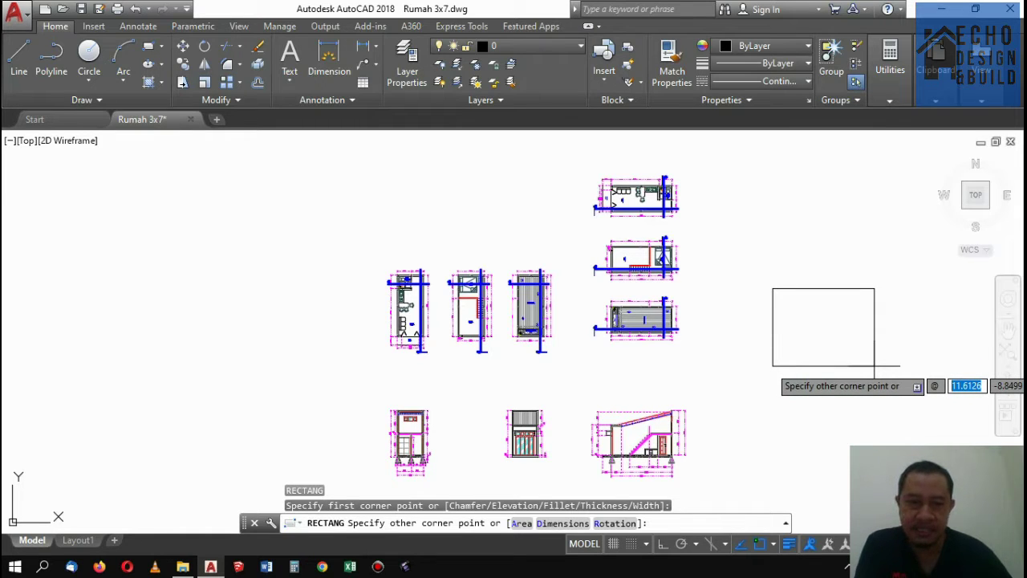
text(21)
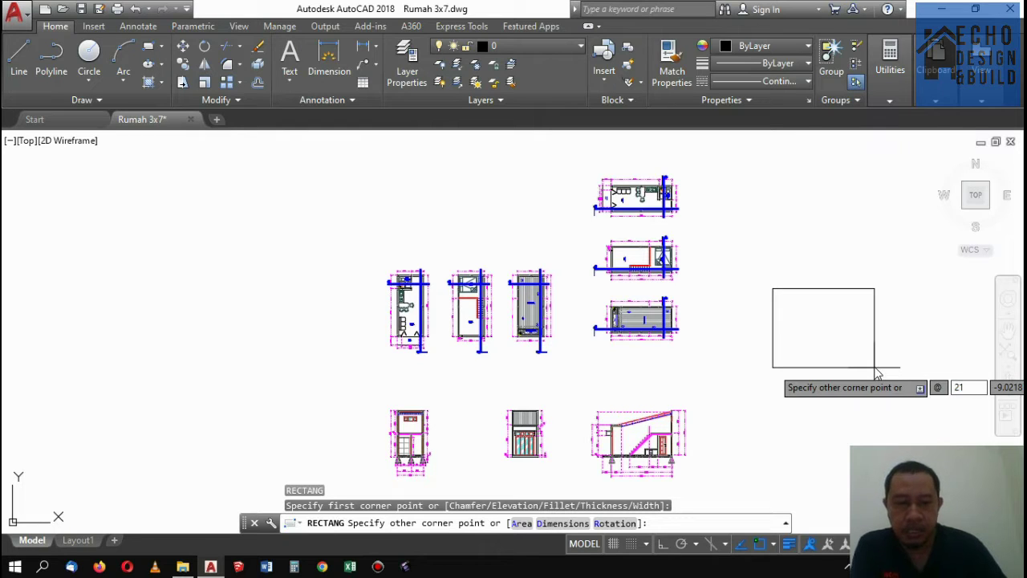
key(Tab)
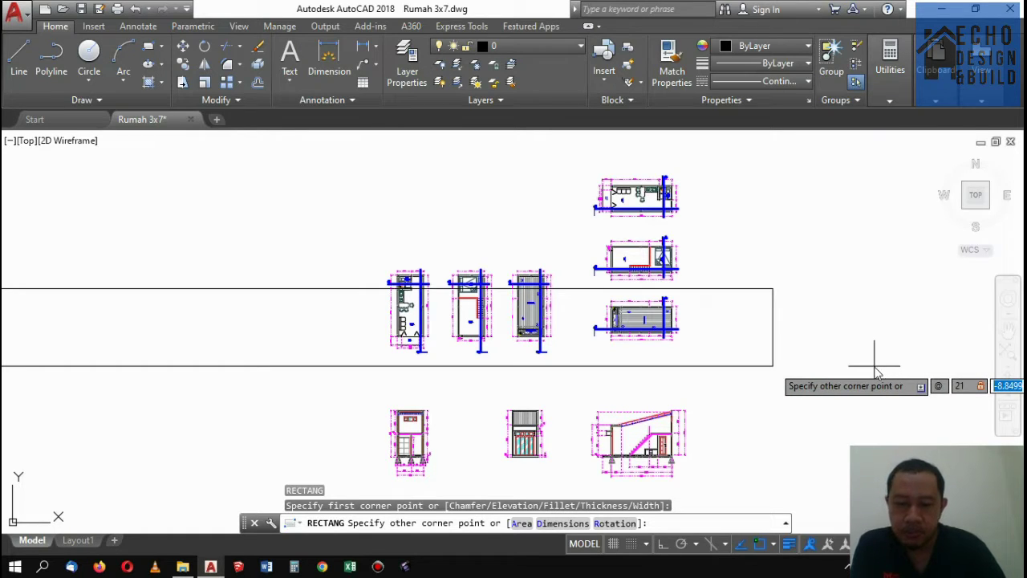
text(29.7)
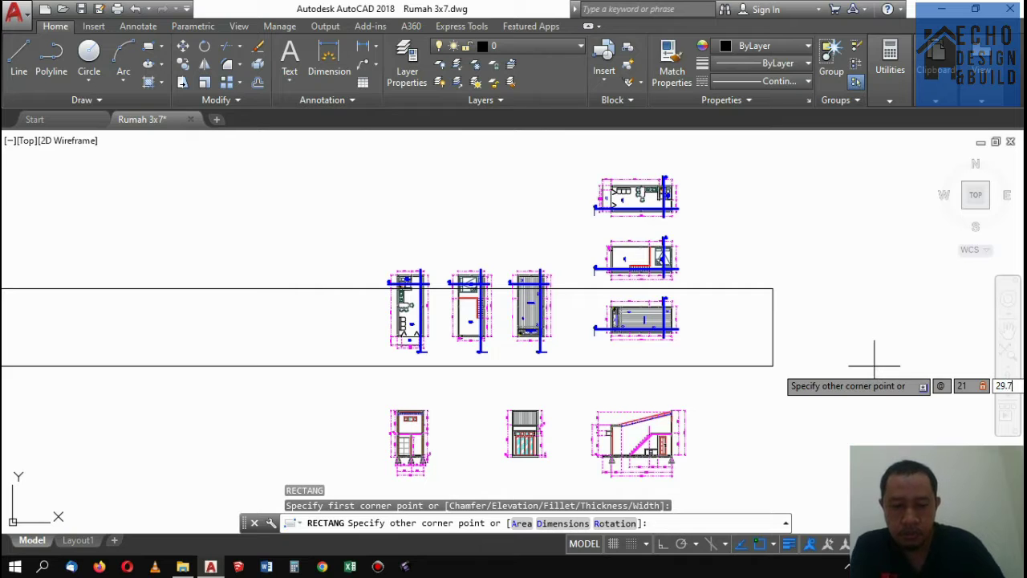
key(Return)
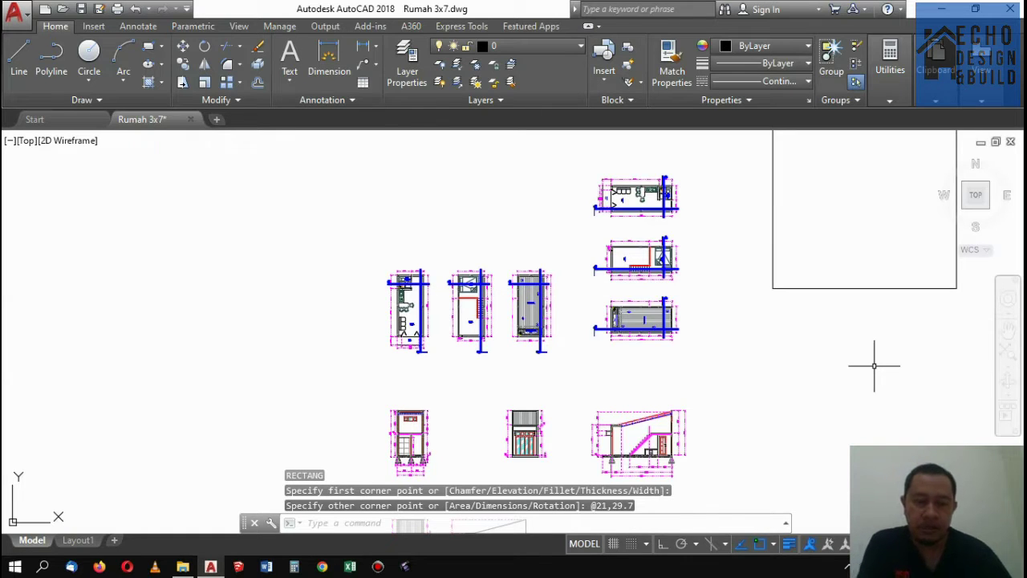
- Rotate the rectangle 90° about its lower-right corner with Ortho on, turning it landscape
scroll(874, 365, down, 2)
scroll(862, 344, down, 2)
scroll(879, 349, up, 4)
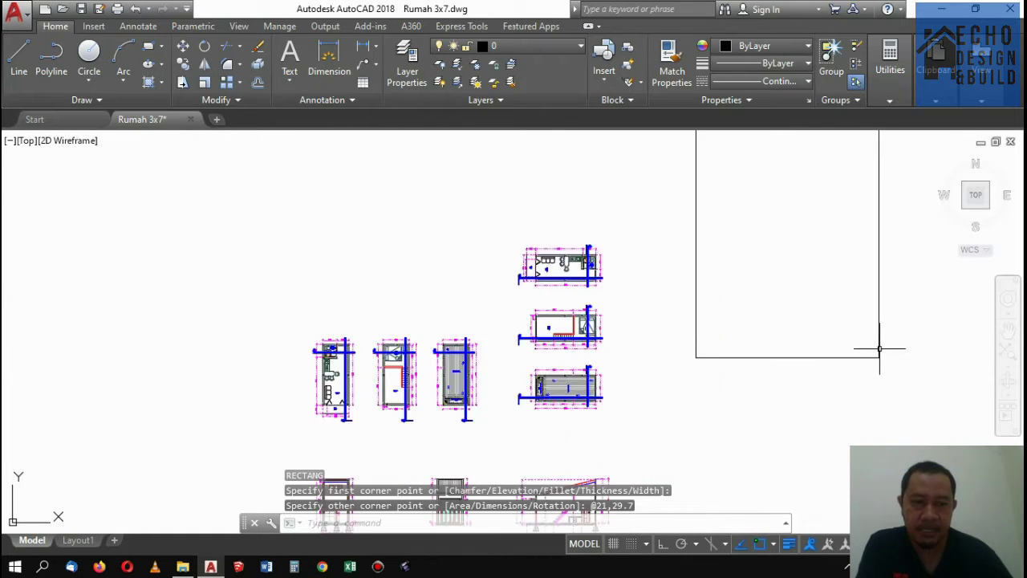
scroll(871, 329, down, 5)
scroll(854, 281, up, 4)
scroll(859, 277, down, 2)
scroll(870, 313, up, 2)
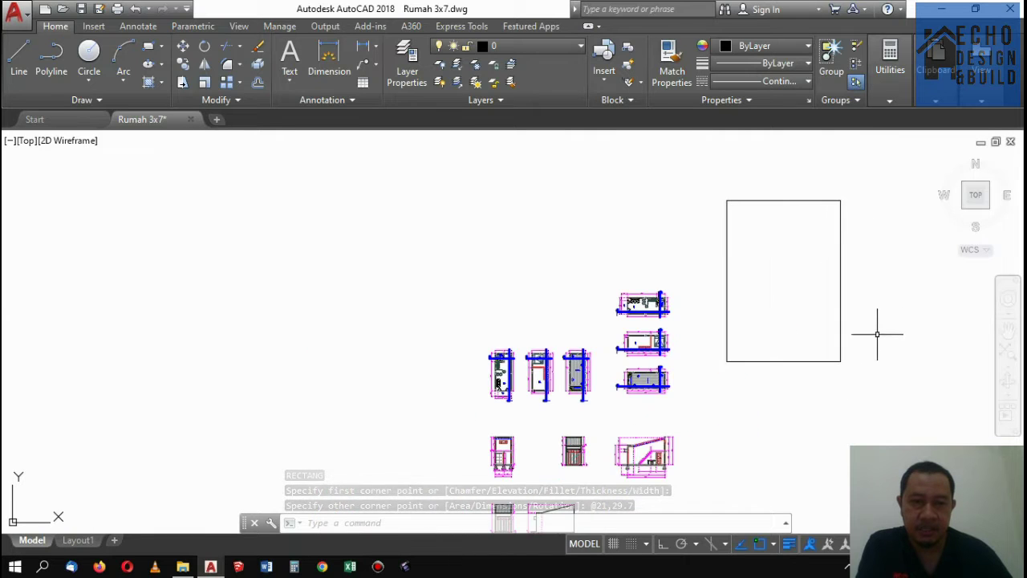
click(891, 380)
click(807, 300)
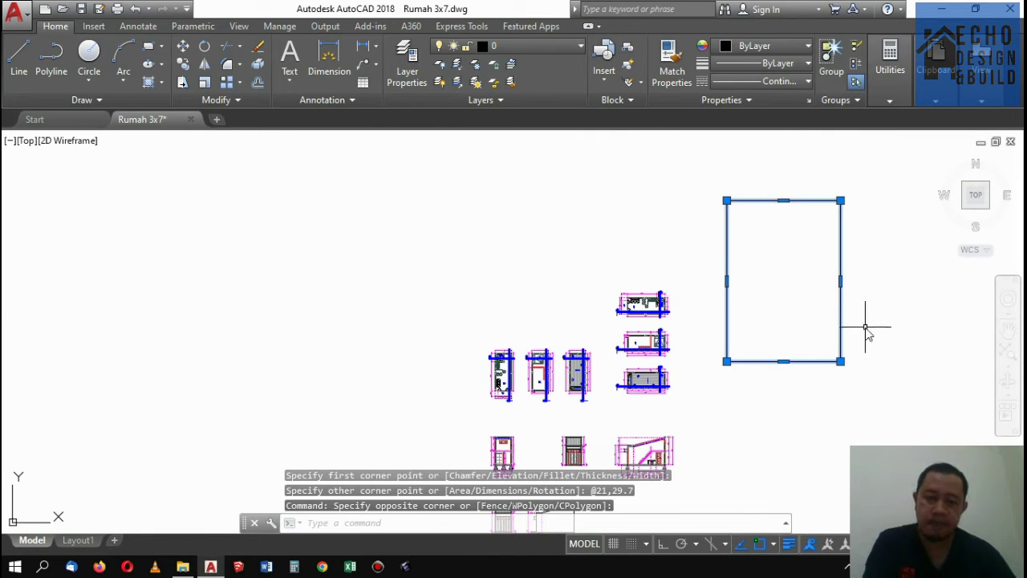
text(ro)
key(Return)
click(840, 361)
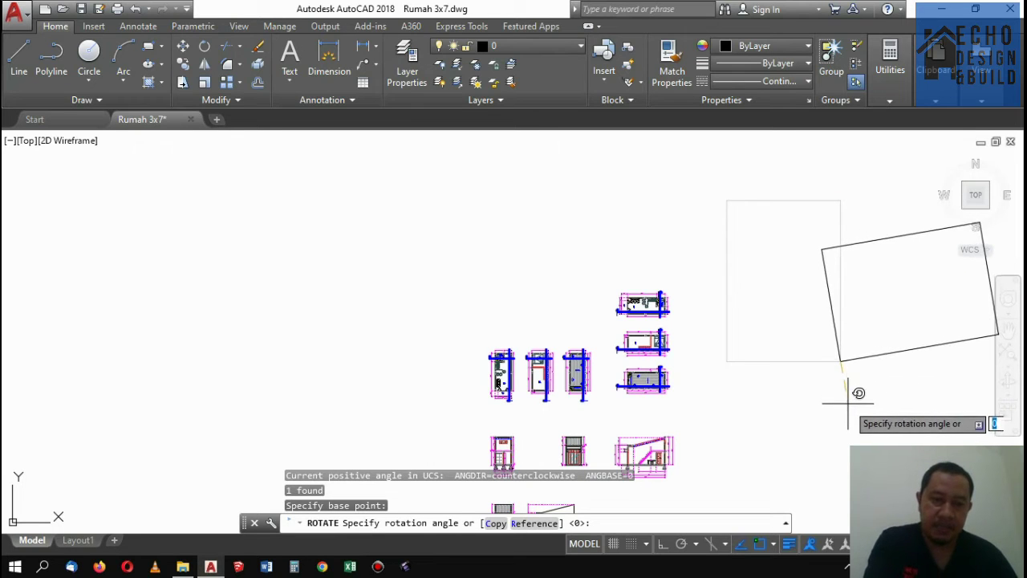
key(F8)
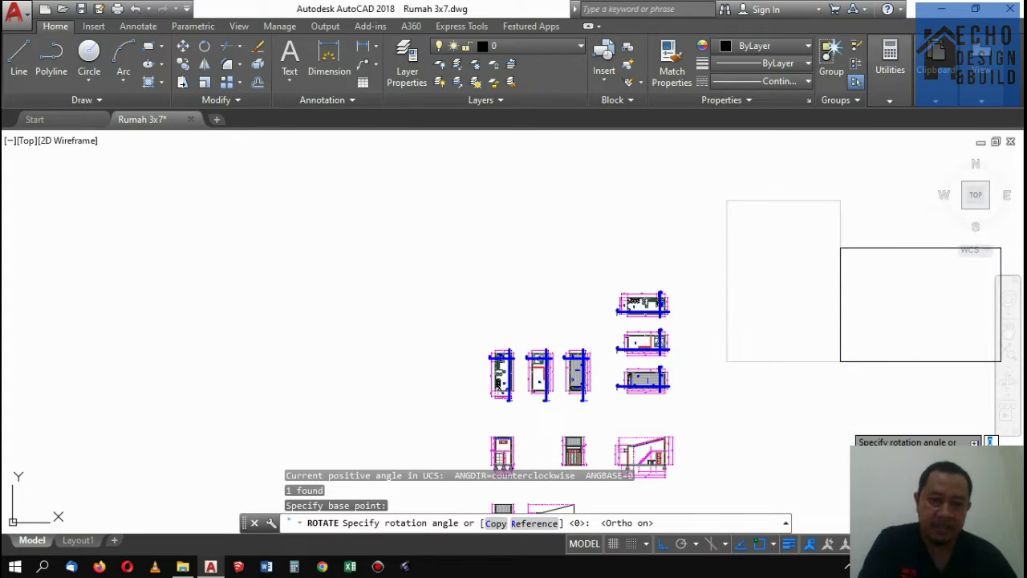
click(841, 416)
scroll(810, 345, down, 5)
scroll(786, 298, up, 3)
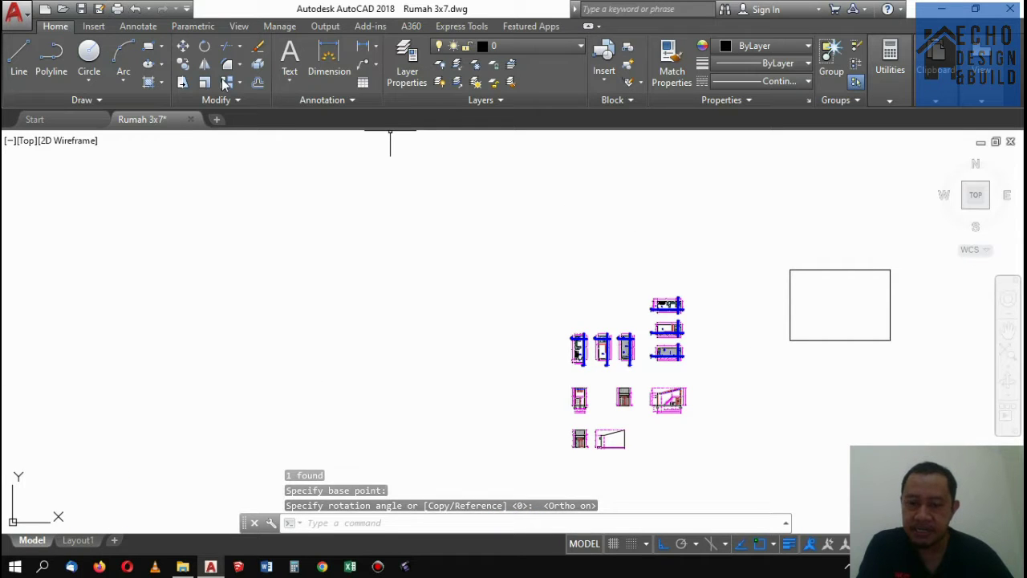
- In the Plot dialog, choose the Canon MG2500 series Printer with A4 paper
key(ctrl+p)
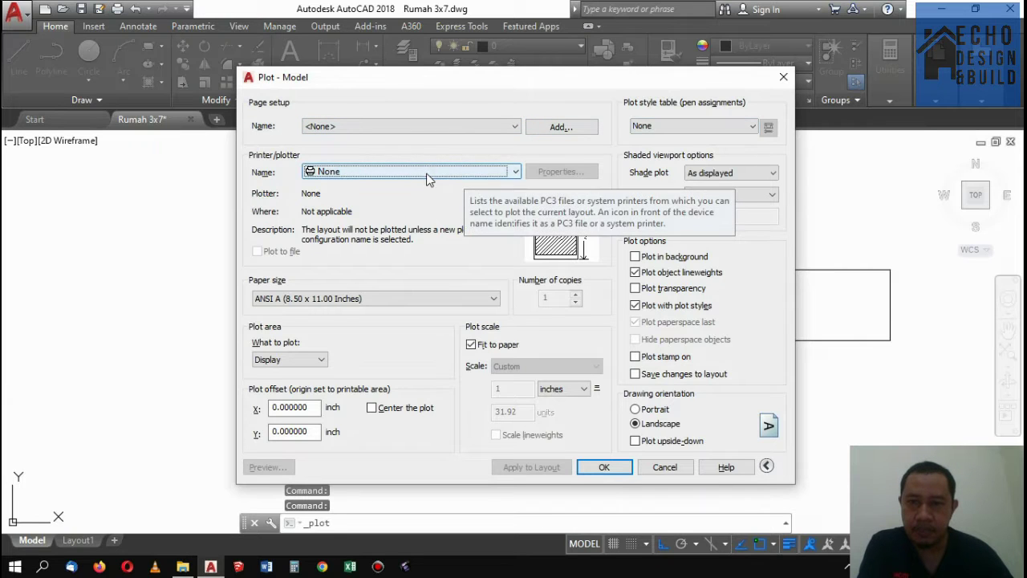
click(433, 172)
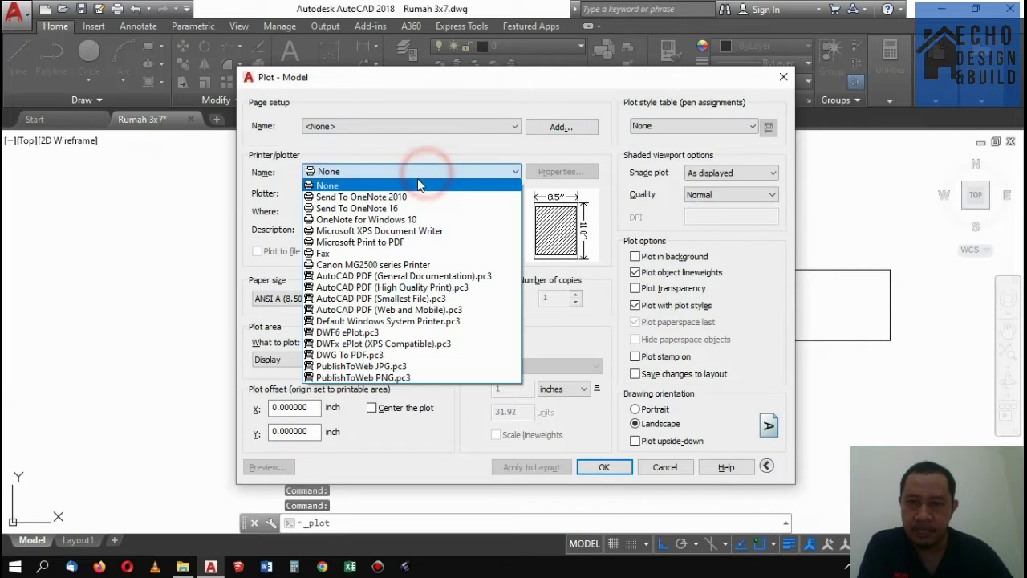
click(374, 265)
click(365, 295)
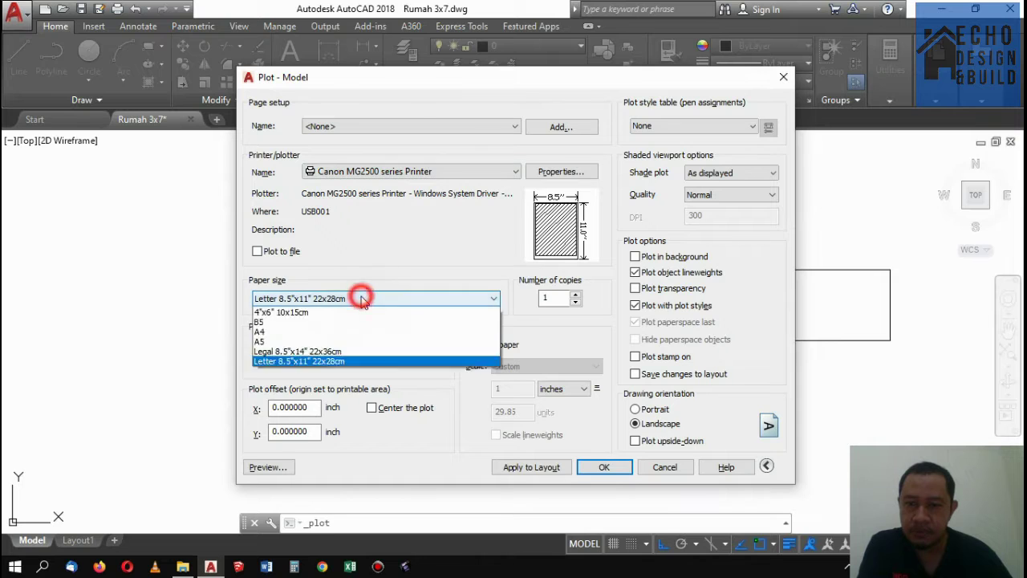
click(321, 473)
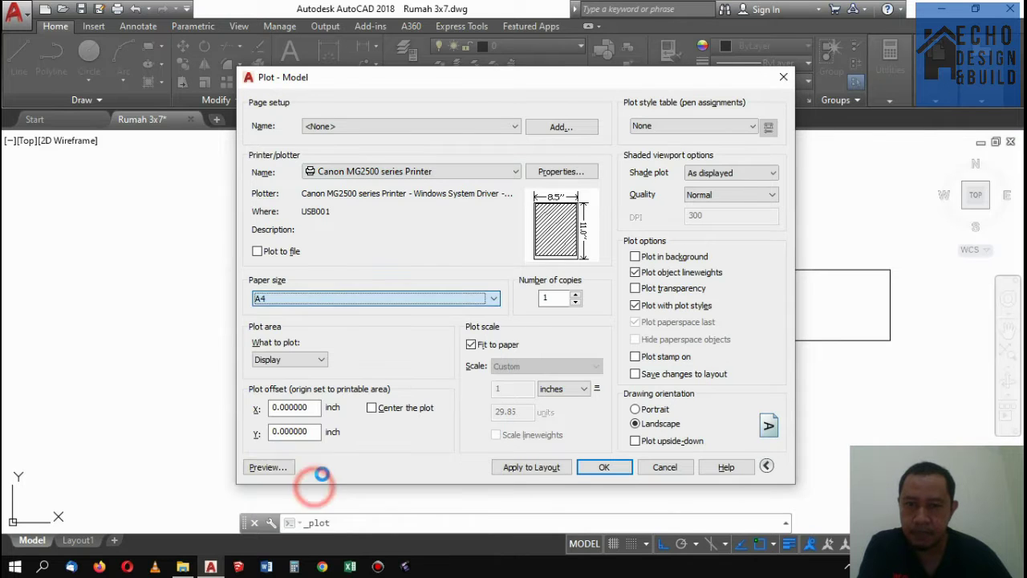
- Show the printer's standard paper sizes with printable area, ready for a screen capture
click(560, 172)
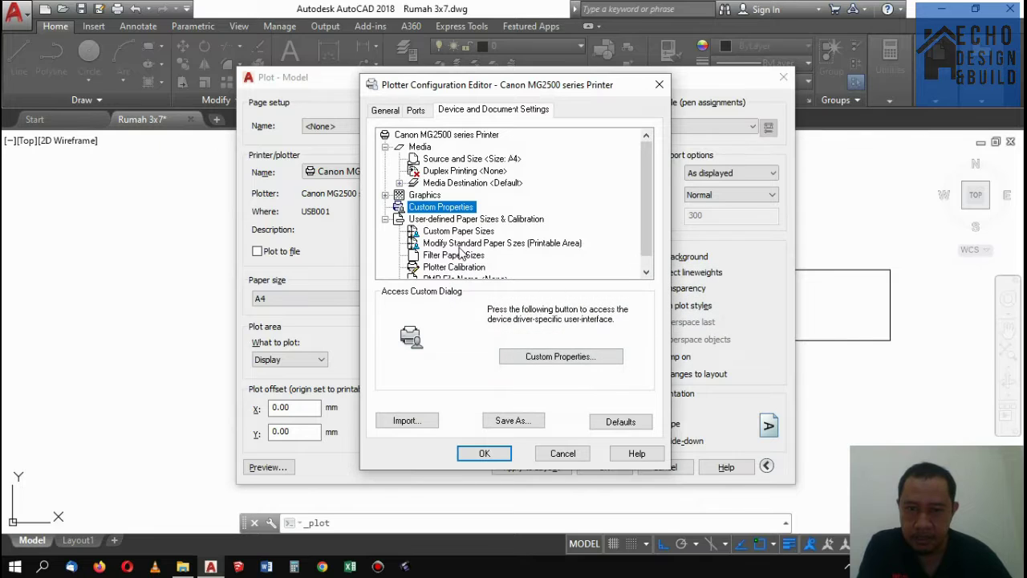
click(464, 242)
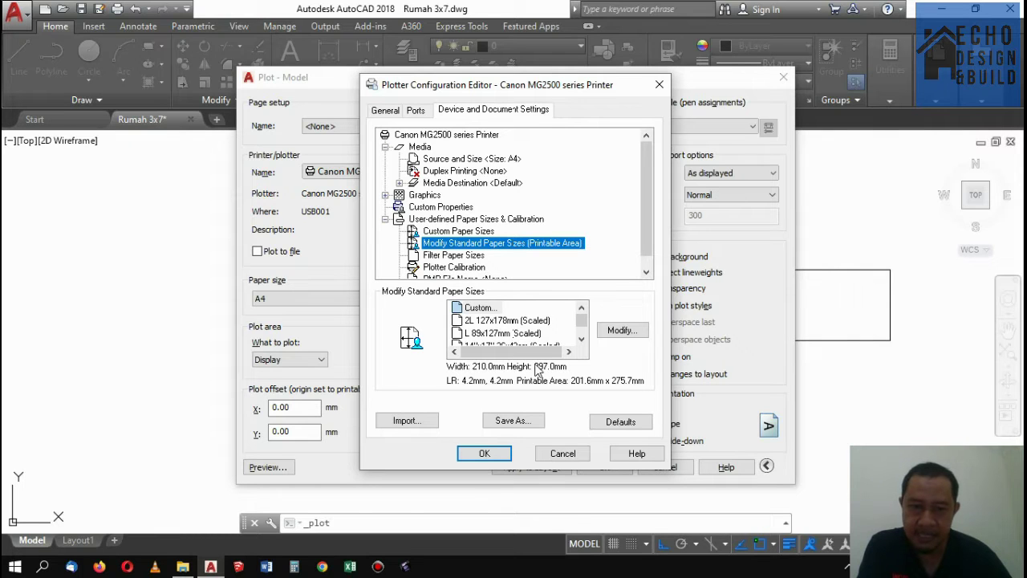
key(Print)
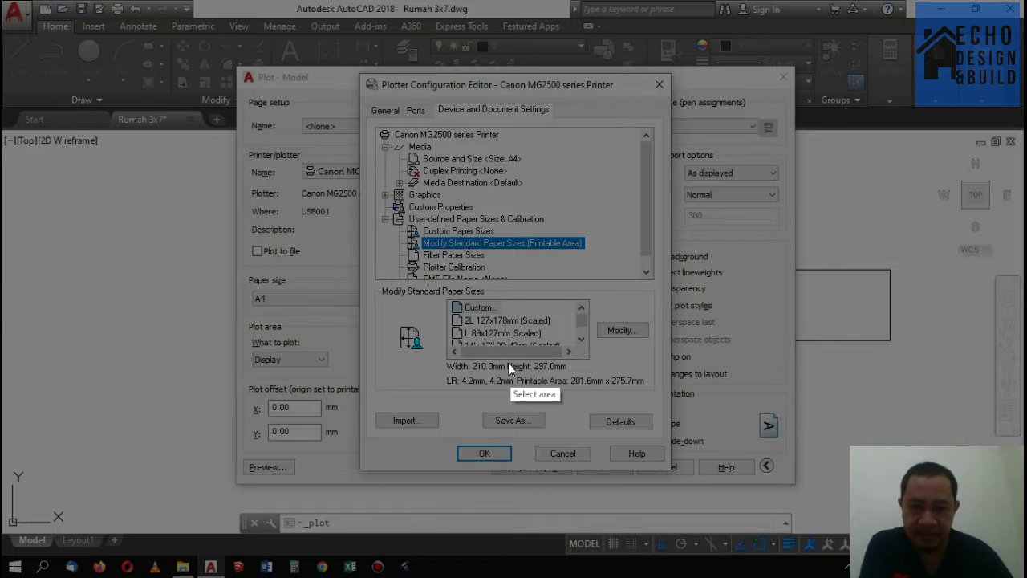
- Save a capture of the A4 printable area as 'printable area mg 2500' in Documents, then cancel the editor
mouse_move(505, 361)
mouse_down()
mouse_move(611, 399)
mouse_move(656, 399)
mouse_up()
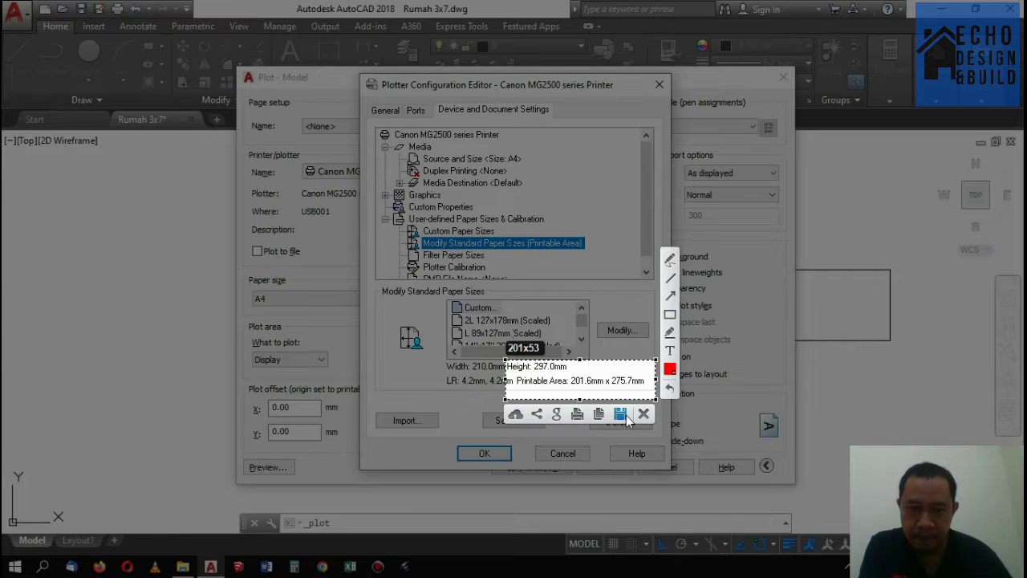
click(625, 420)
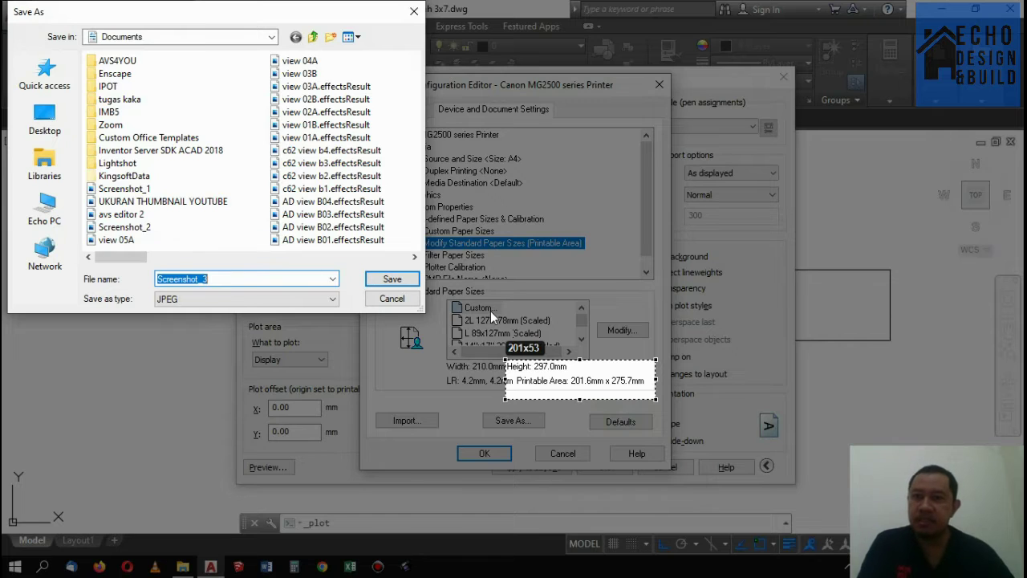
text(printable area mg 25)
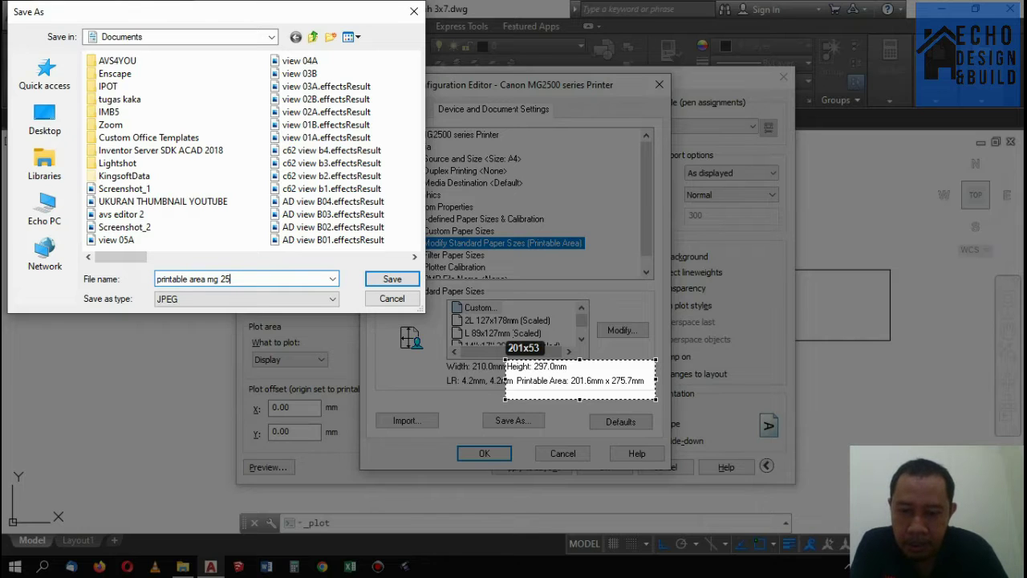
text(00)
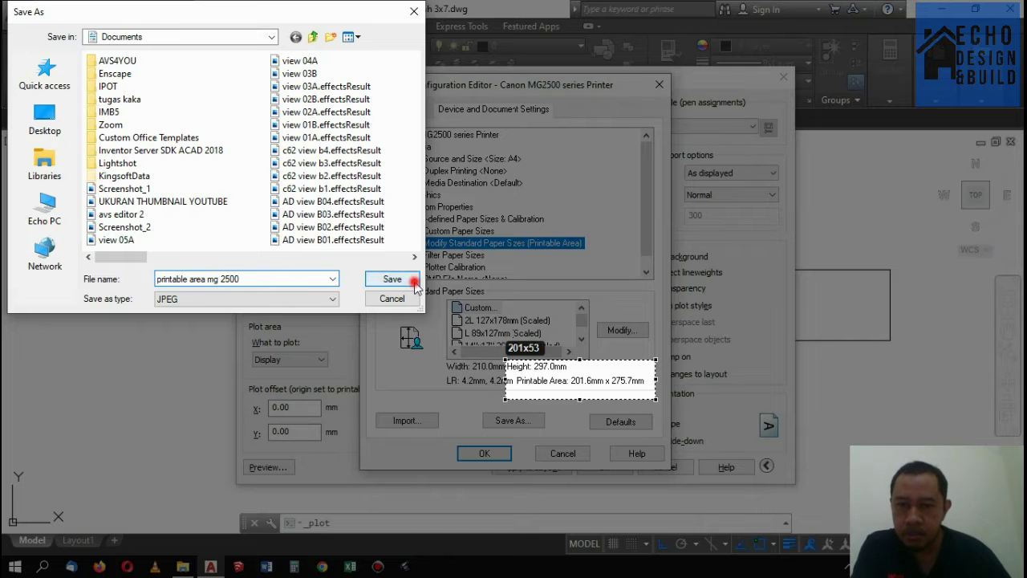
click(390, 279)
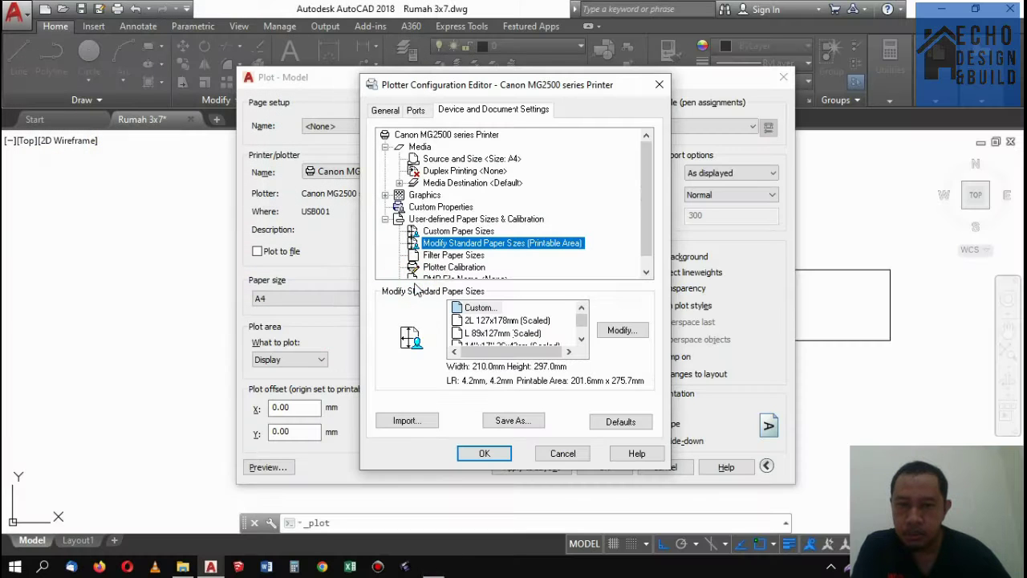
click(562, 454)
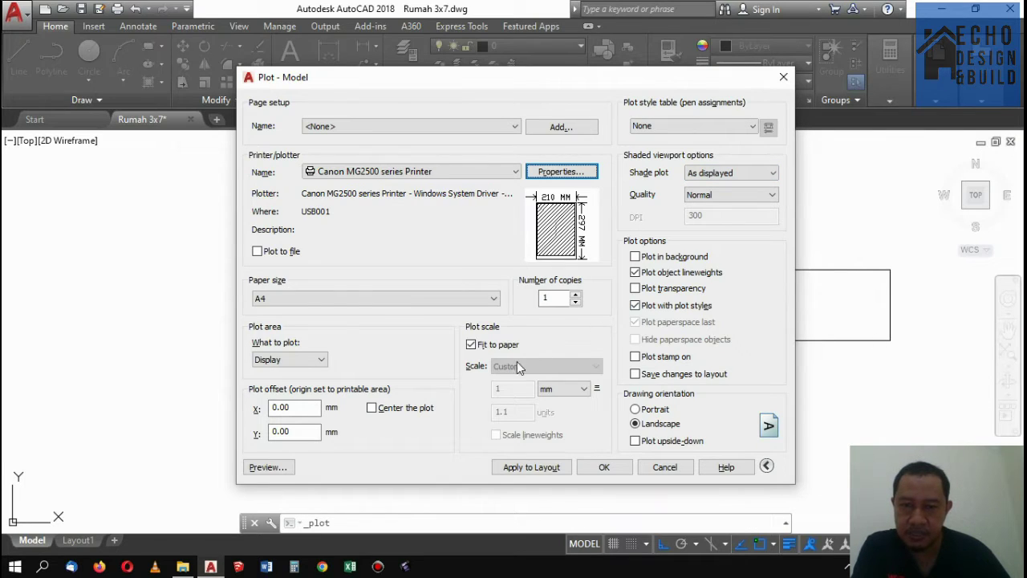
- Cancel plotting, view 'printable area mg 2500' from Documents, then return to AutoCAD
click(667, 466)
click(185, 567)
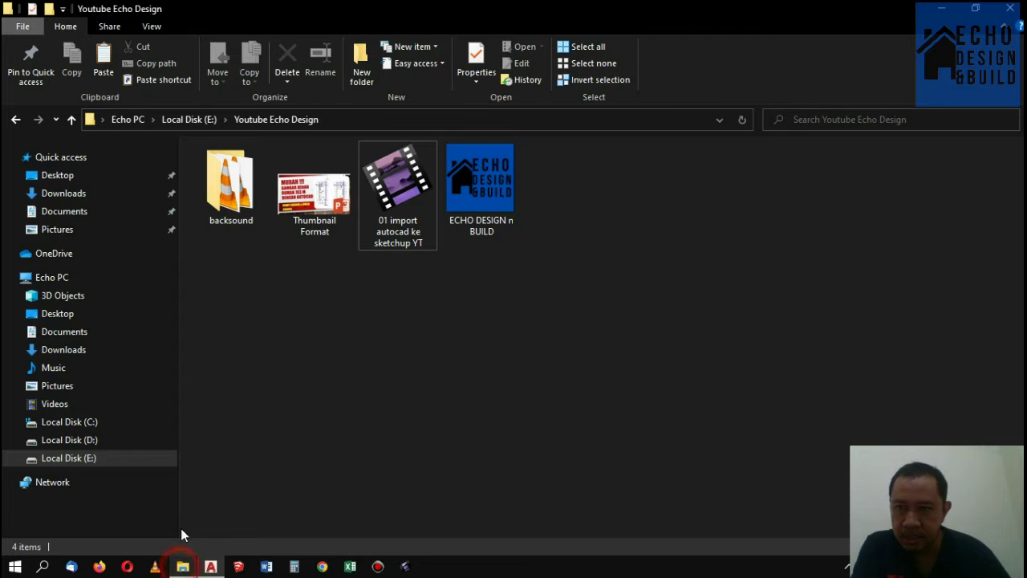
click(46, 211)
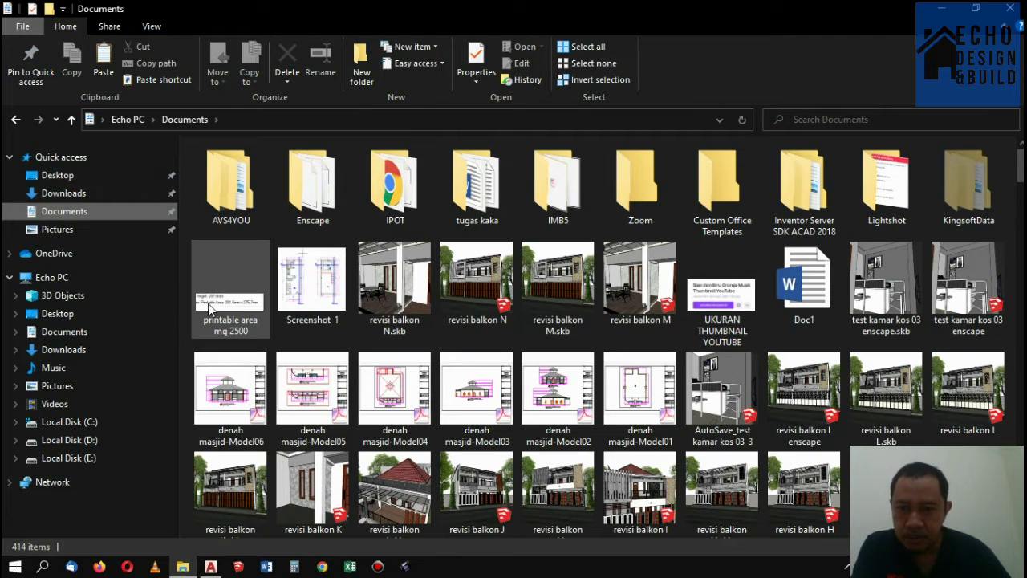
double_click(209, 304)
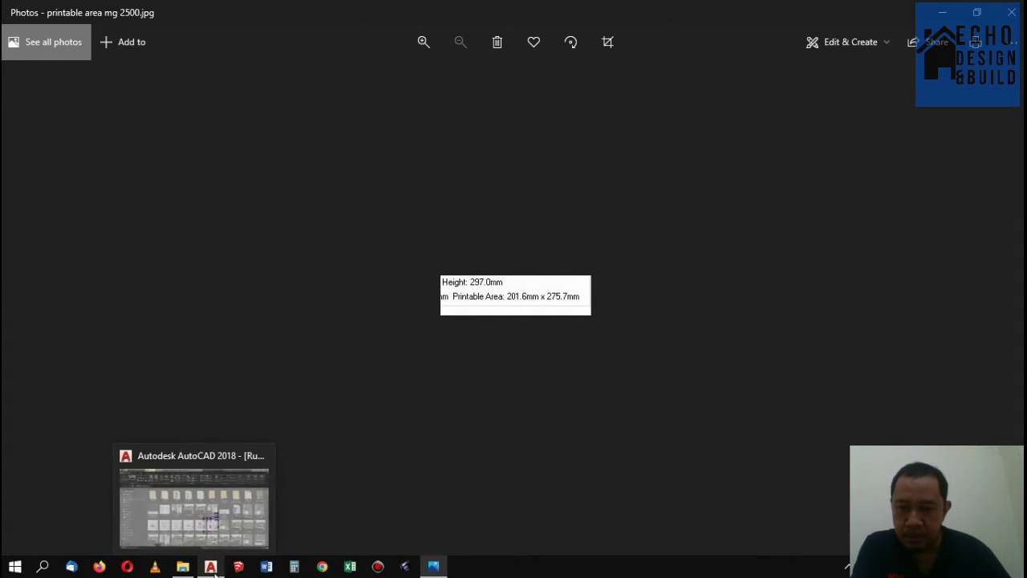
click(211, 566)
- Zoom in on the landscape rectangle and start a new rectangle with its first corner inside it
scroll(991, 251, up, 2)
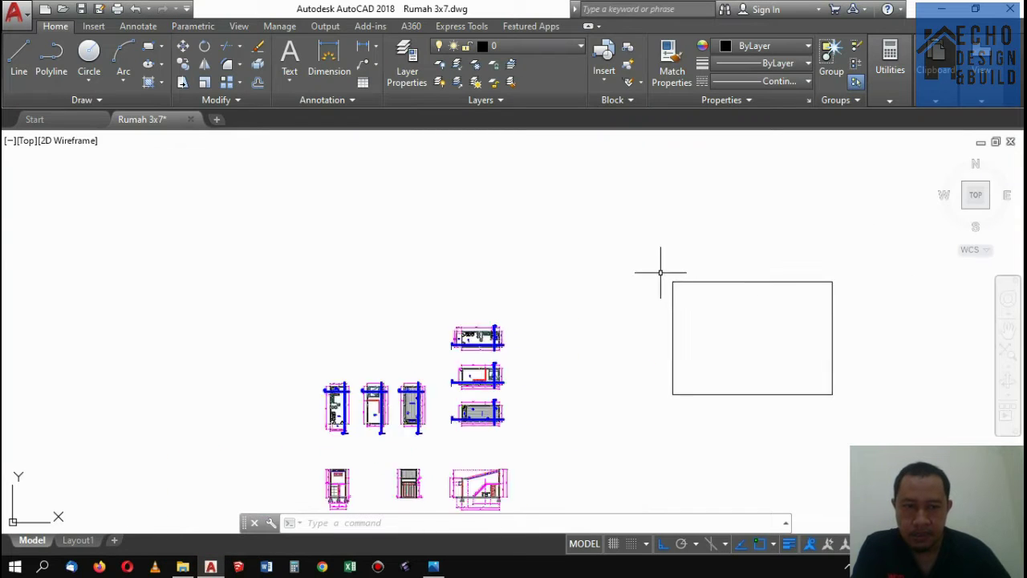
middle_drag(660, 270, 628, 259)
scroll(712, 303, up, 2)
text(RE)
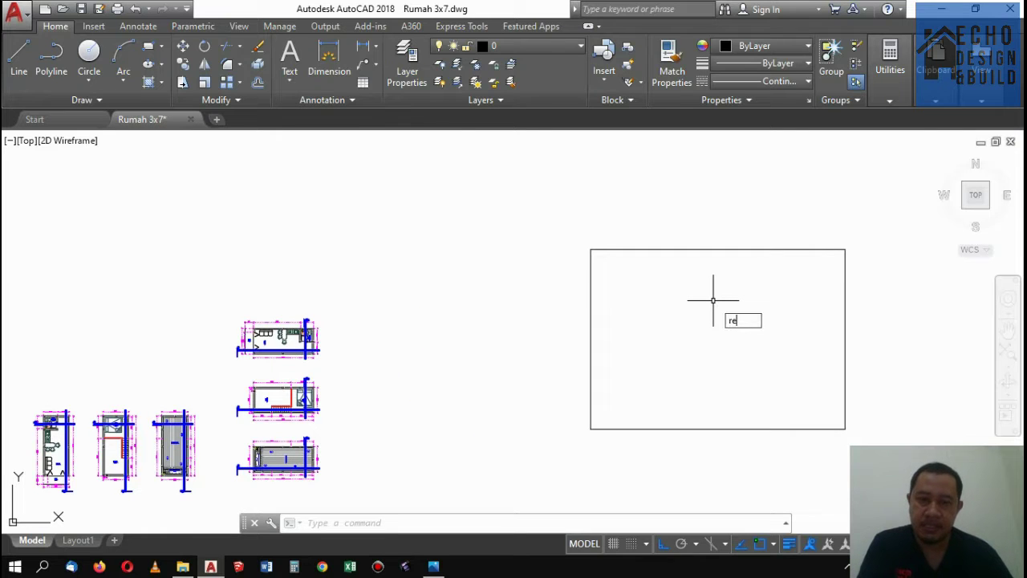
text(C)
key(Return)
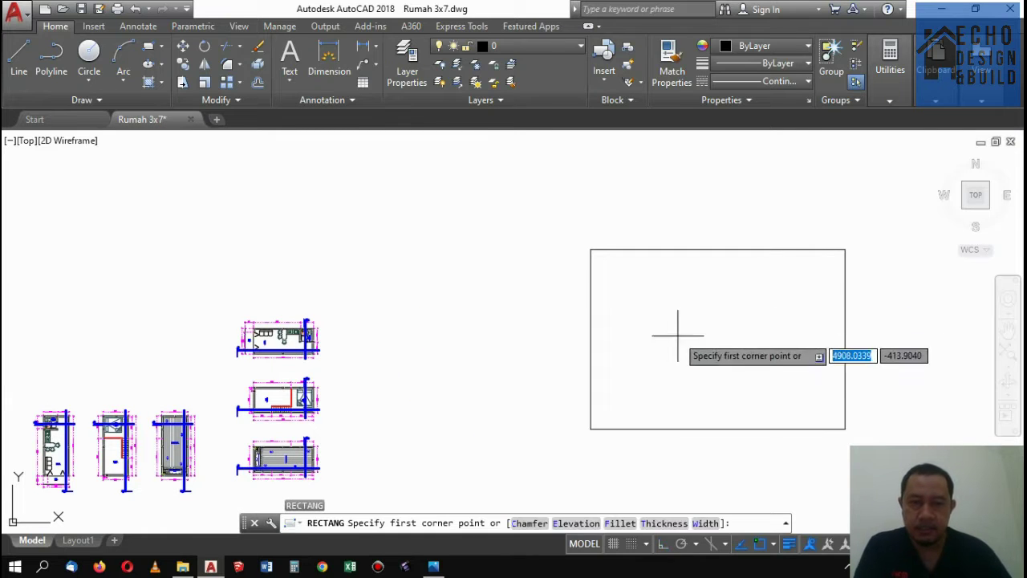
click(634, 410)
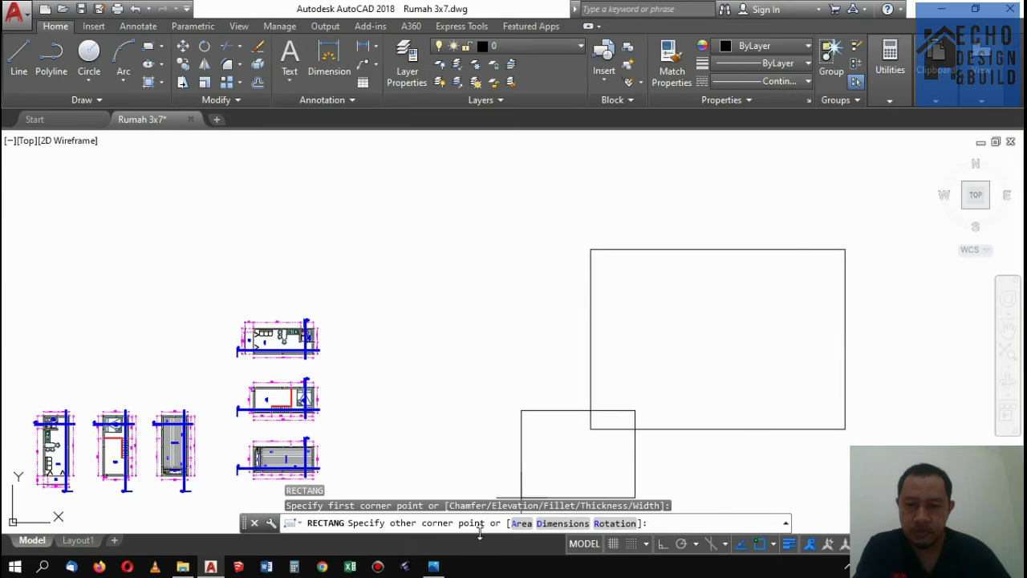
- Checking the printable-area image, give the rectangle 20.16 by 27.57 and select it
click(434, 565)
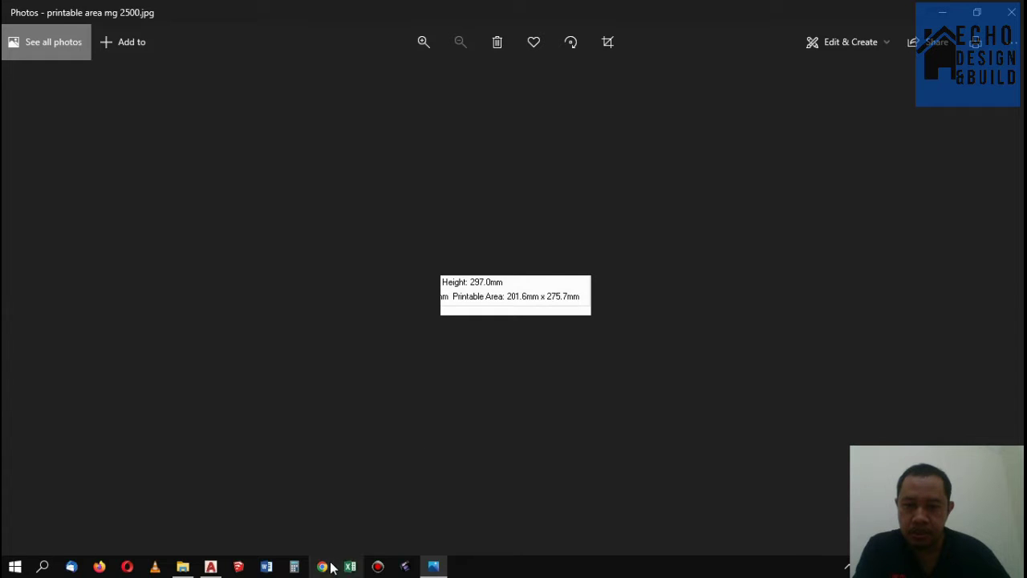
click(211, 566)
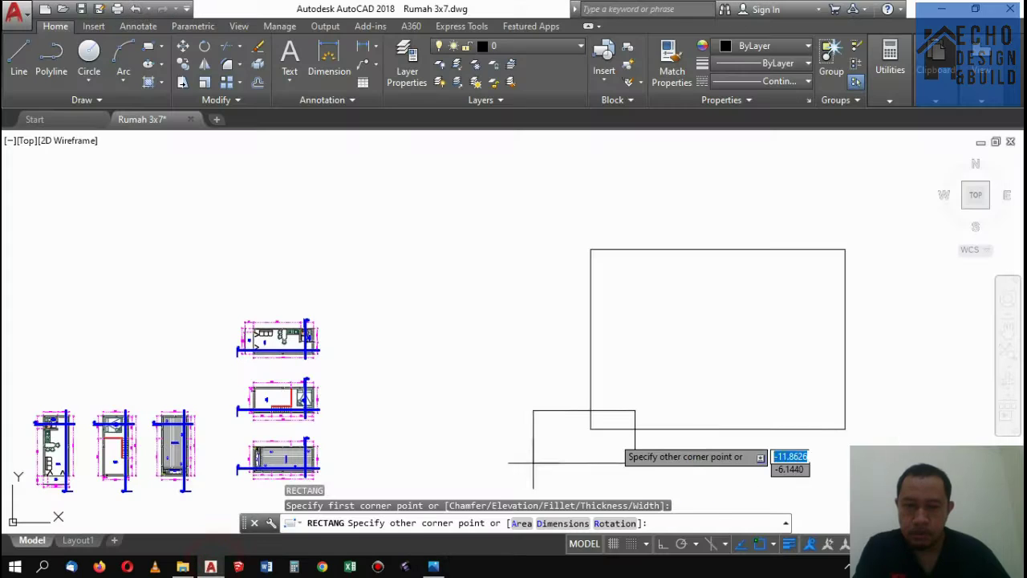
text(@)
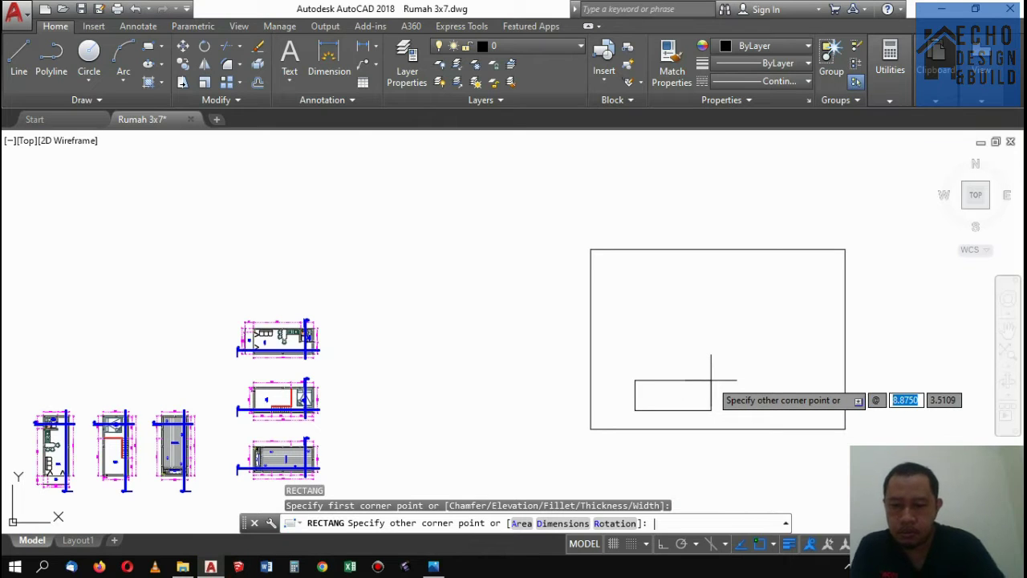
text(20.16)
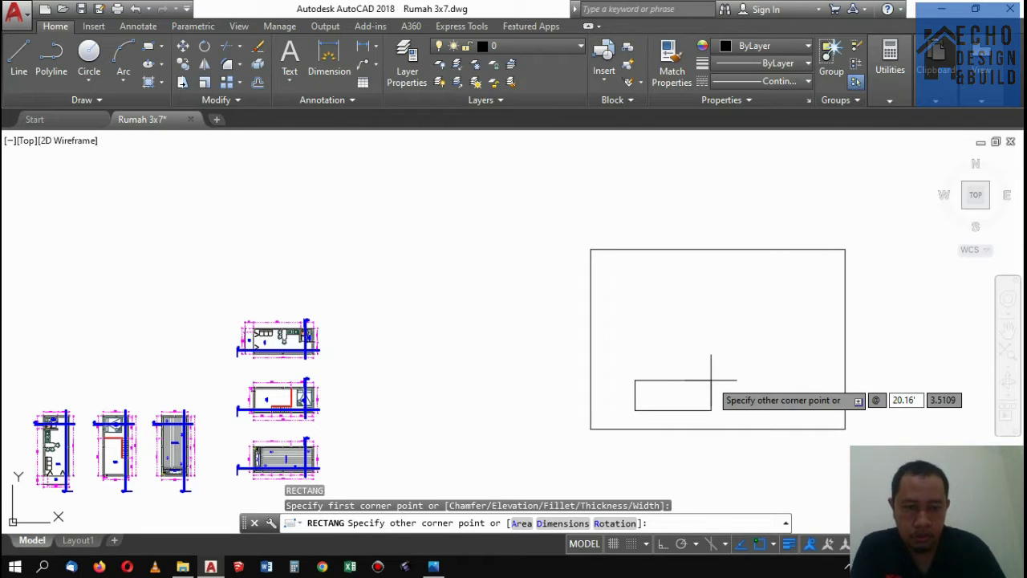
key(Tab)
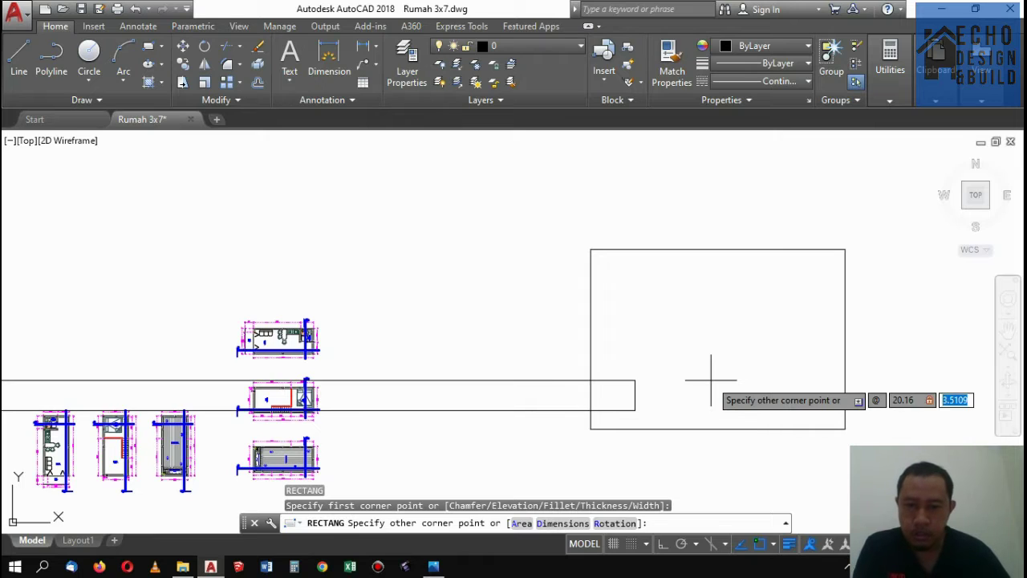
click(433, 566)
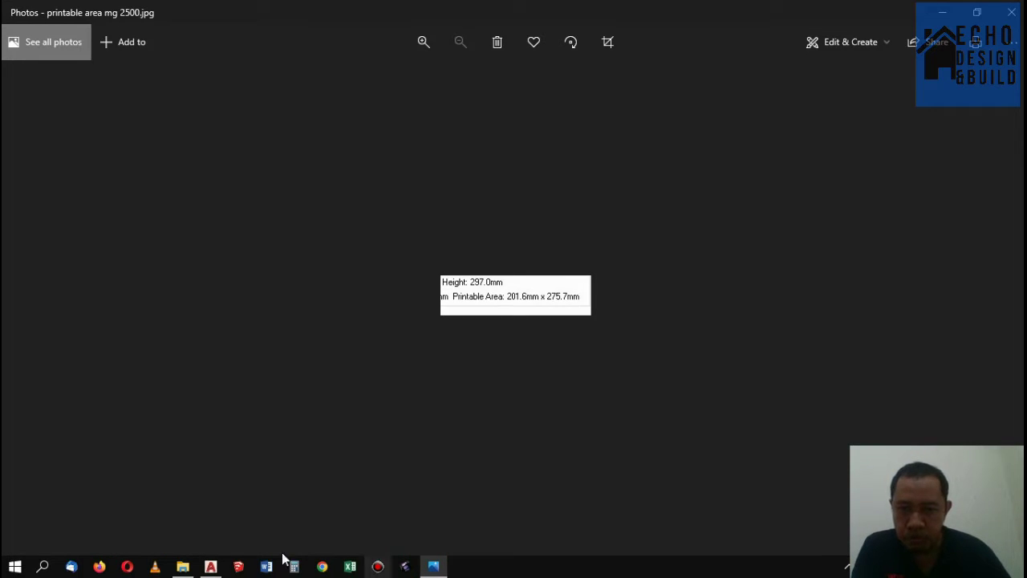
click(208, 567)
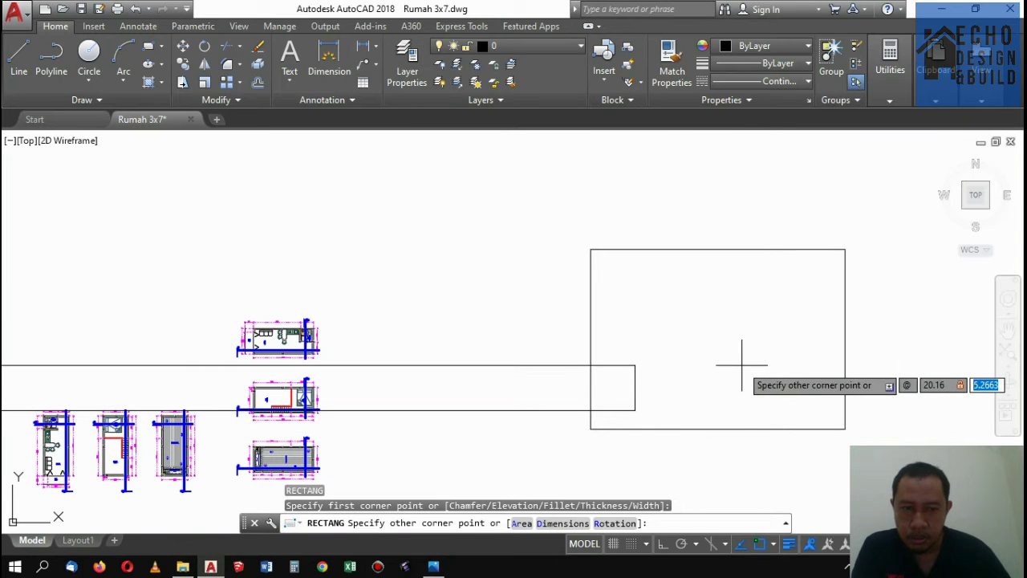
text(27.57)
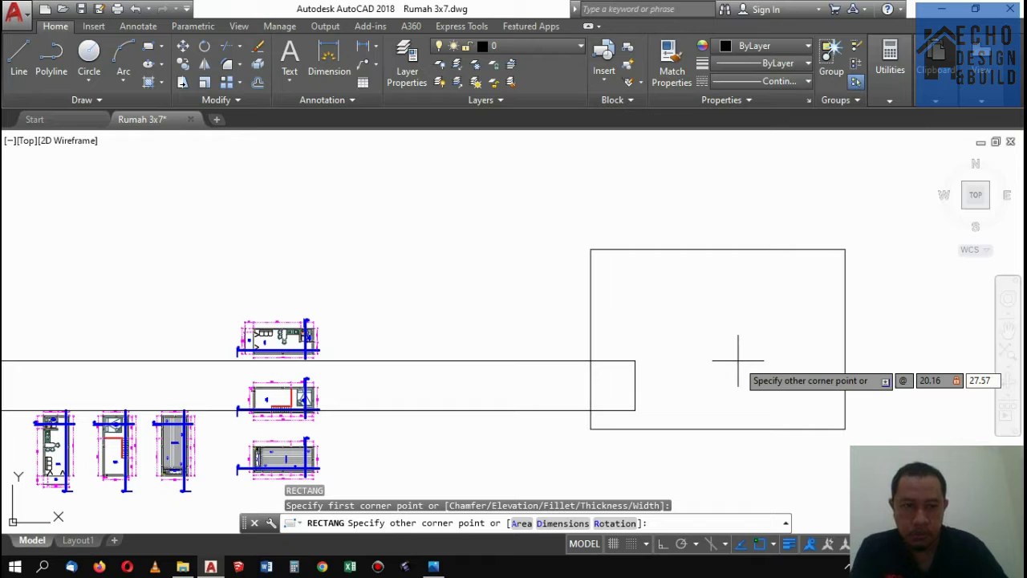
key(Return)
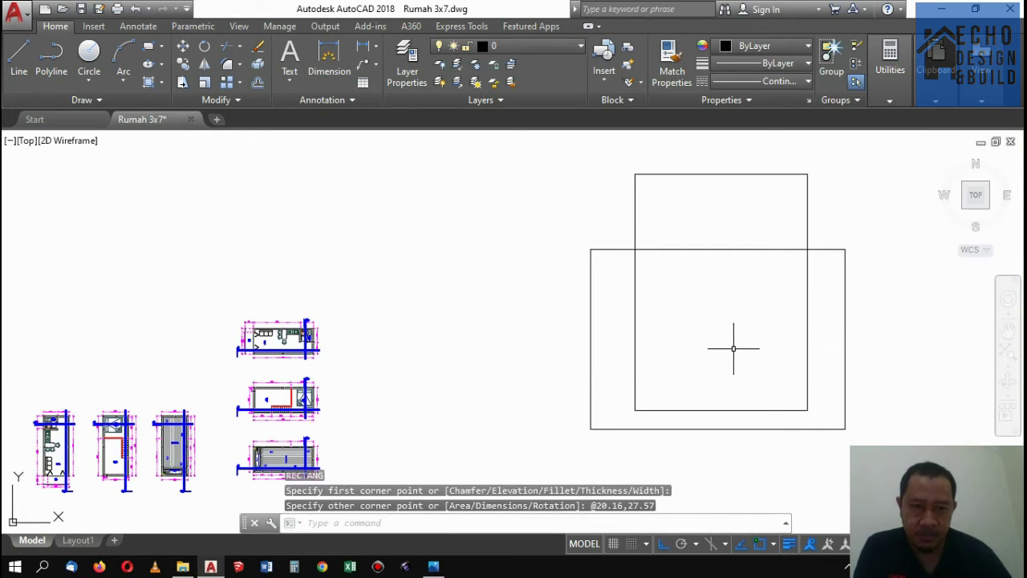
drag(819, 313, 793, 305)
text(ro)
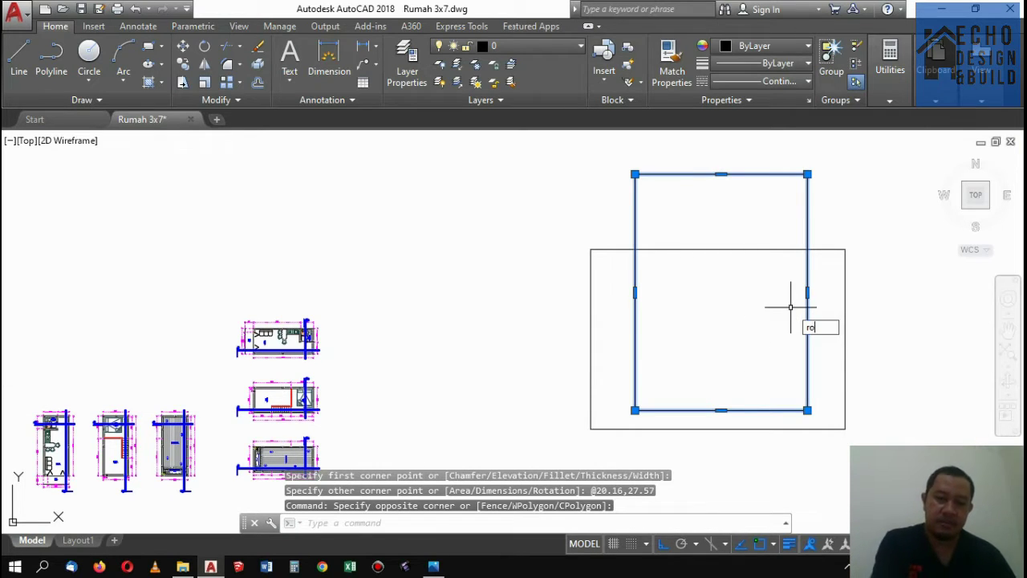
- Rotate the printable-area rectangle 270° about its lower-right corner to landscape
key(Return)
click(807, 409)
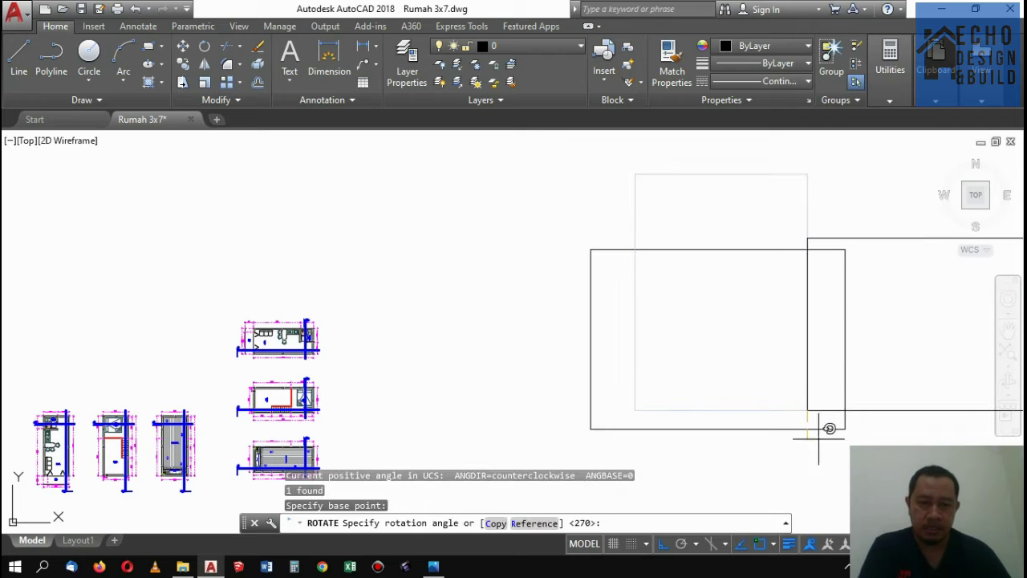
key(Return)
scroll(841, 292, down, 3)
- Move the rotated rectangle by its right-edge midpoint into the larger frame
drag(860, 360, 837, 289)
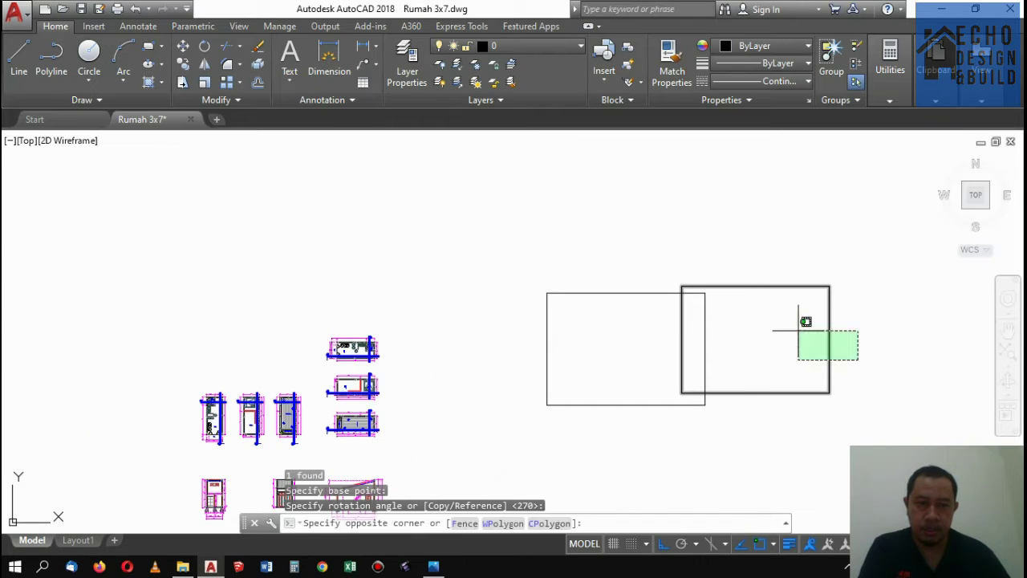
text(m)
key(Return)
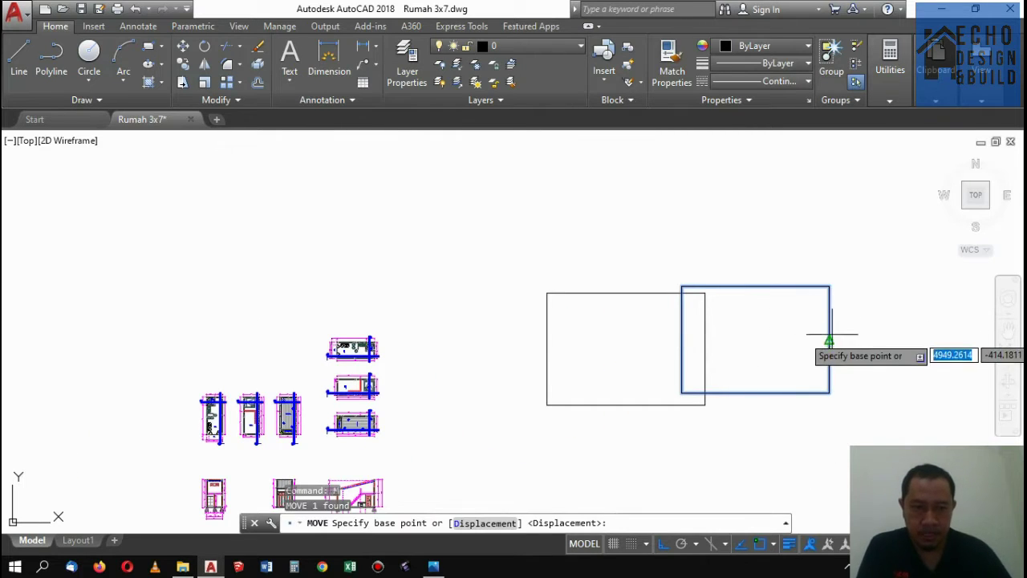
click(829, 340)
click(707, 353)
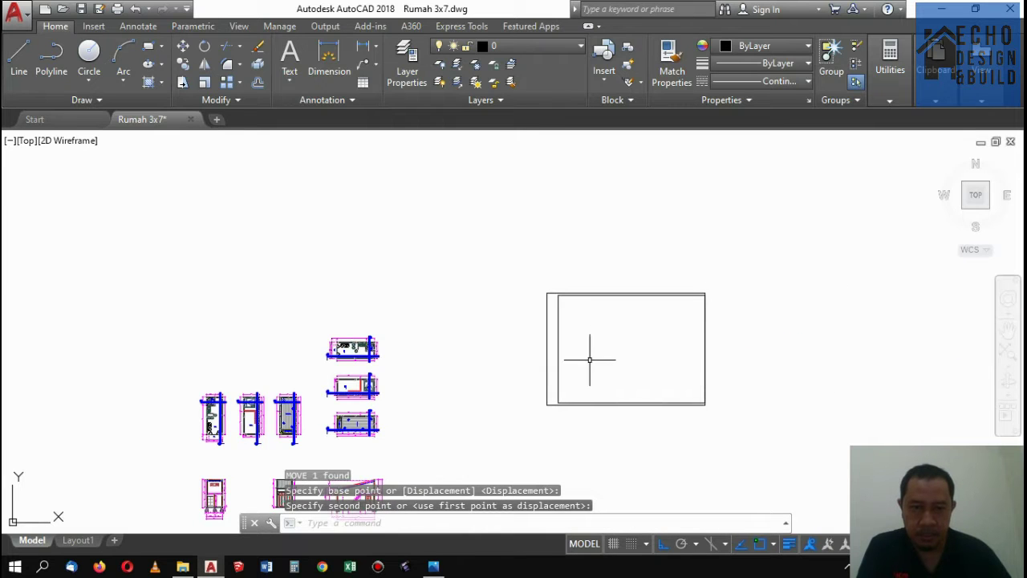
- Select the rectangle, clear the selection, and bring up the plot settings
scroll(594, 353, up, 1)
scroll(605, 312, up, 1)
scroll(605, 312, up, 1)
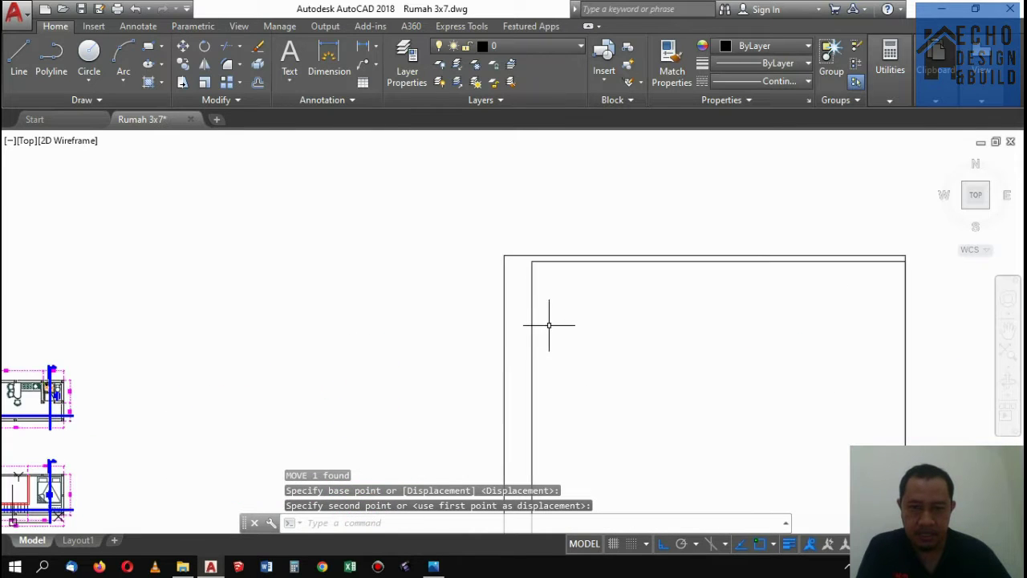
click(508, 294)
click(468, 268)
scroll(555, 231, down, 2)
scroll(591, 237, up, 3)
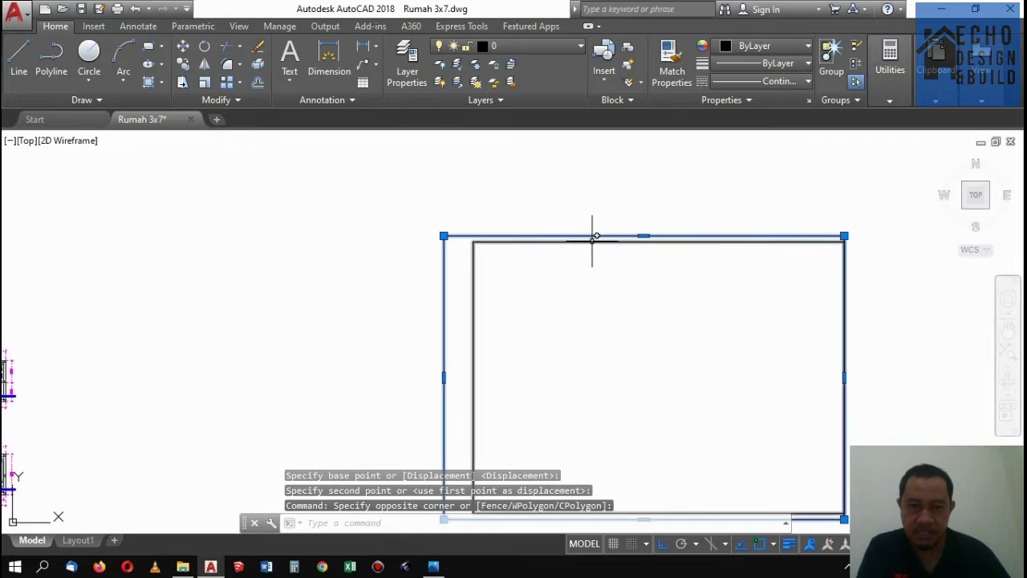
key(Escape)
scroll(720, 261, down, 5)
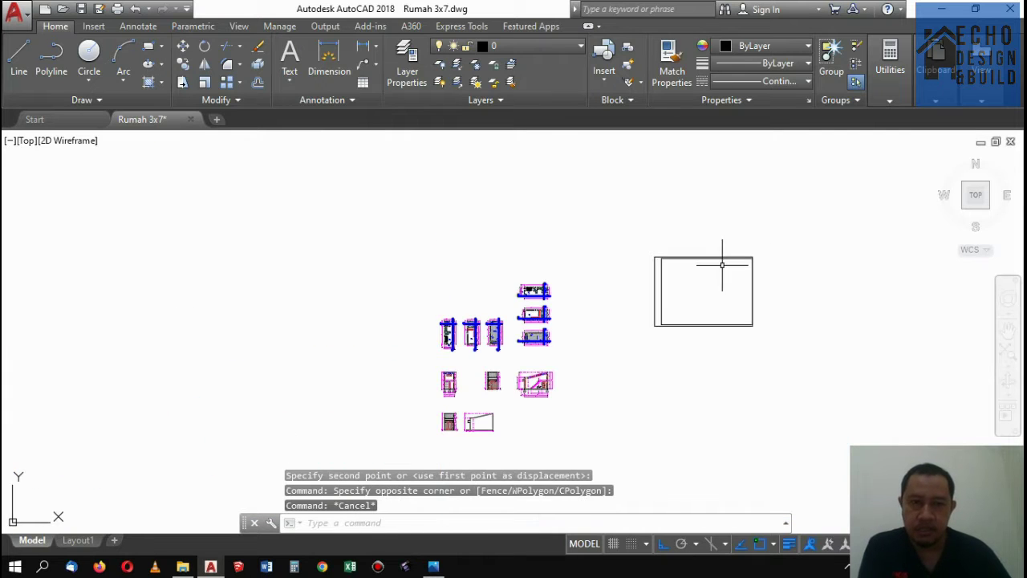
click(117, 9)
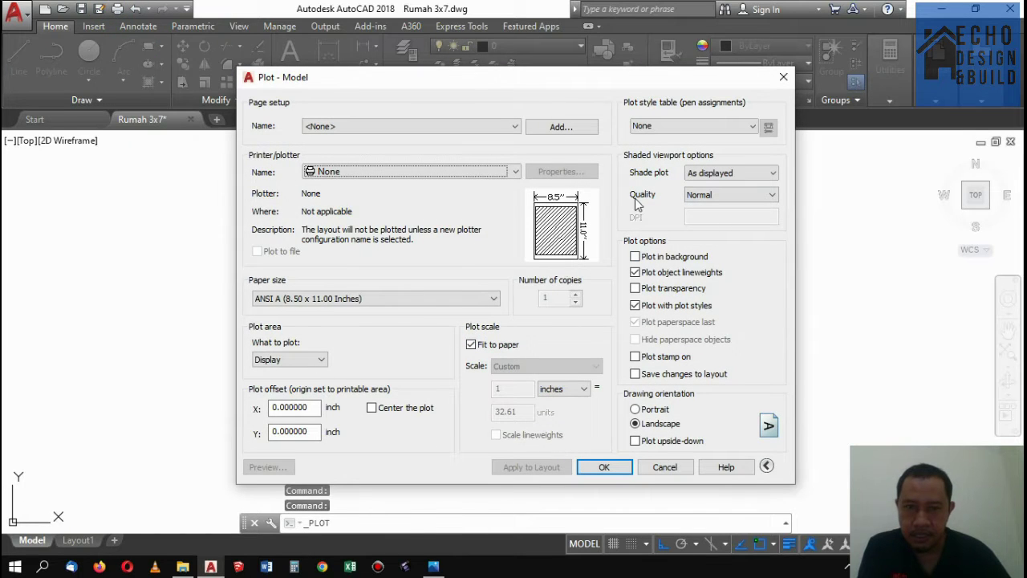
- Set the Canon MG2500 series Printer on A4 paper and open its Properties
click(453, 170)
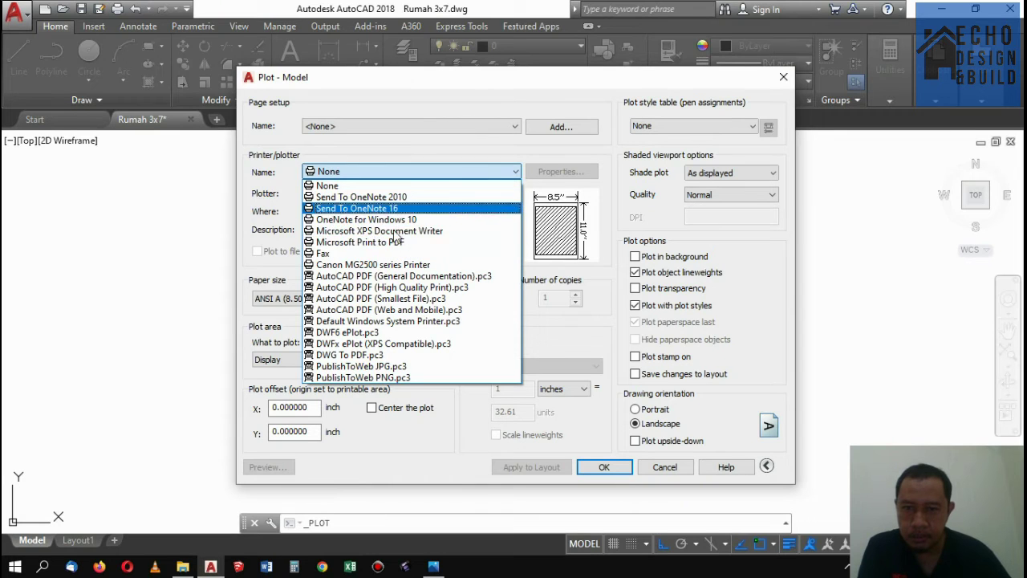
click(385, 264)
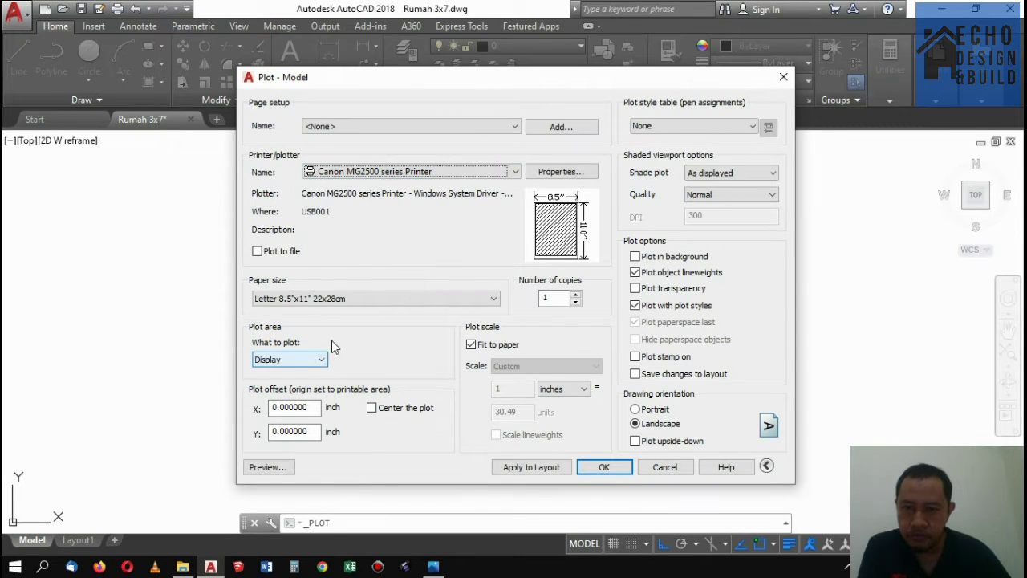
click(358, 299)
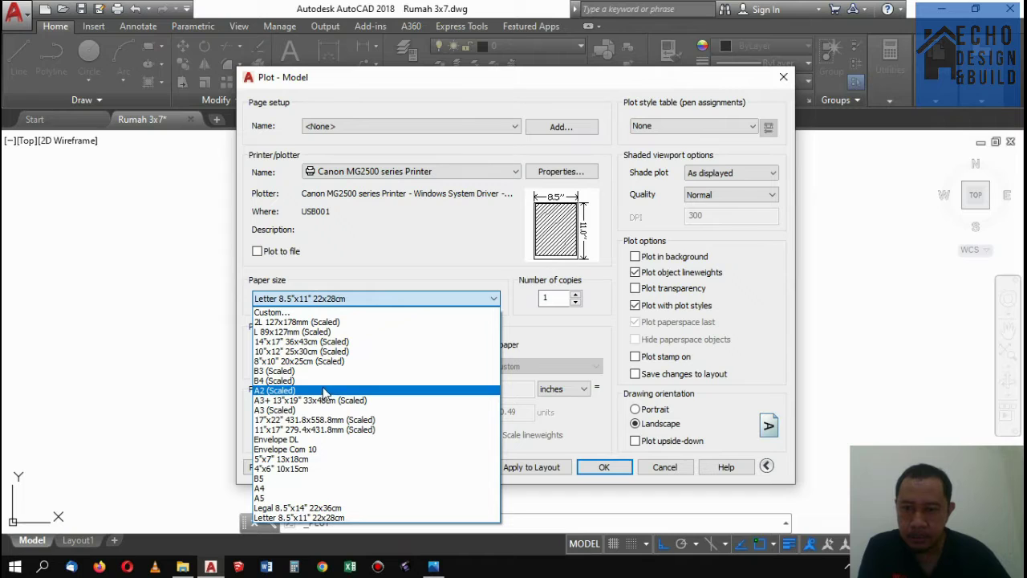
click(290, 487)
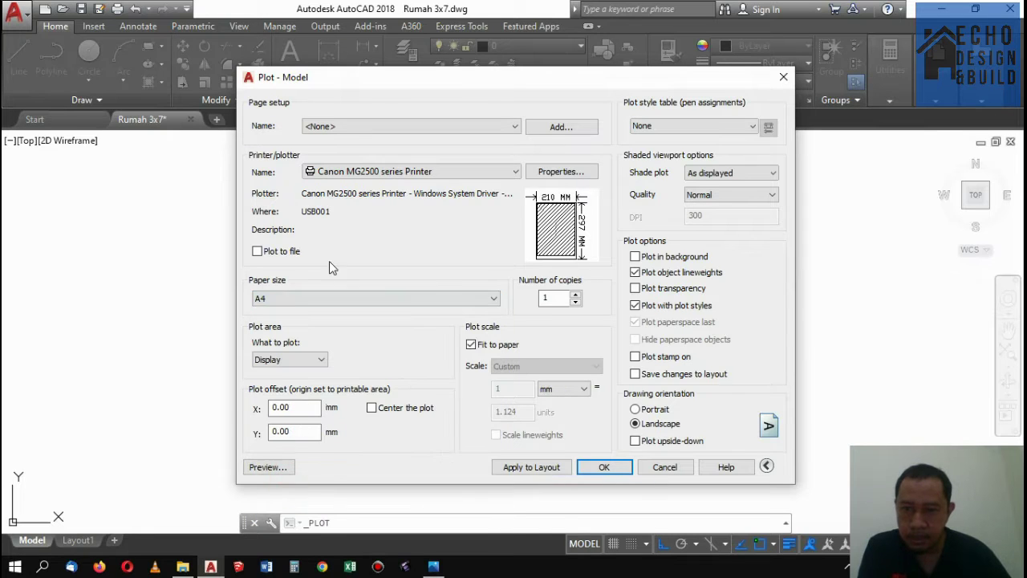
click(570, 172)
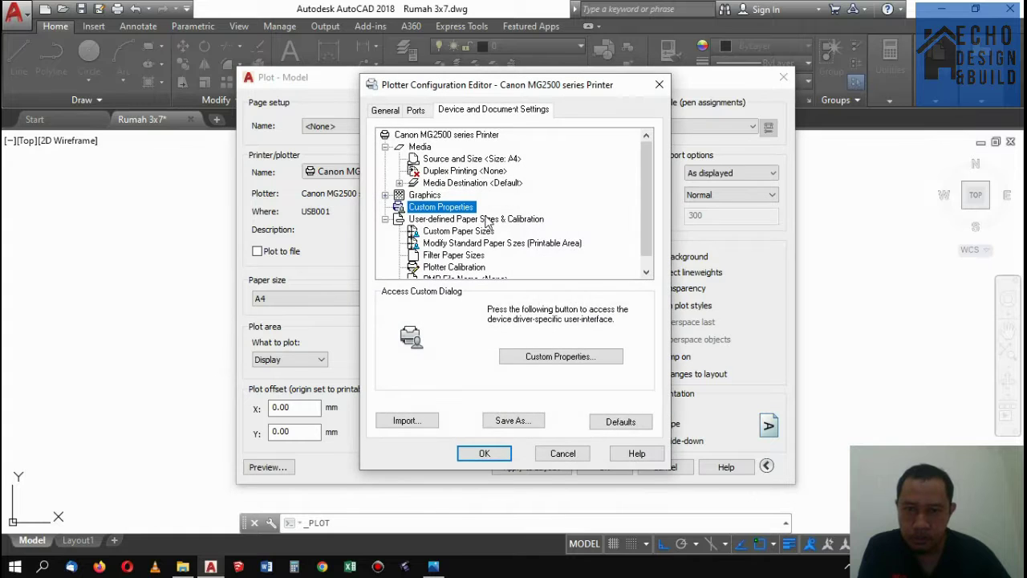
- Read the A4 printable area of 201.6 x 275.7 mm, then cancel the Plotter Configuration Editor
click(484, 243)
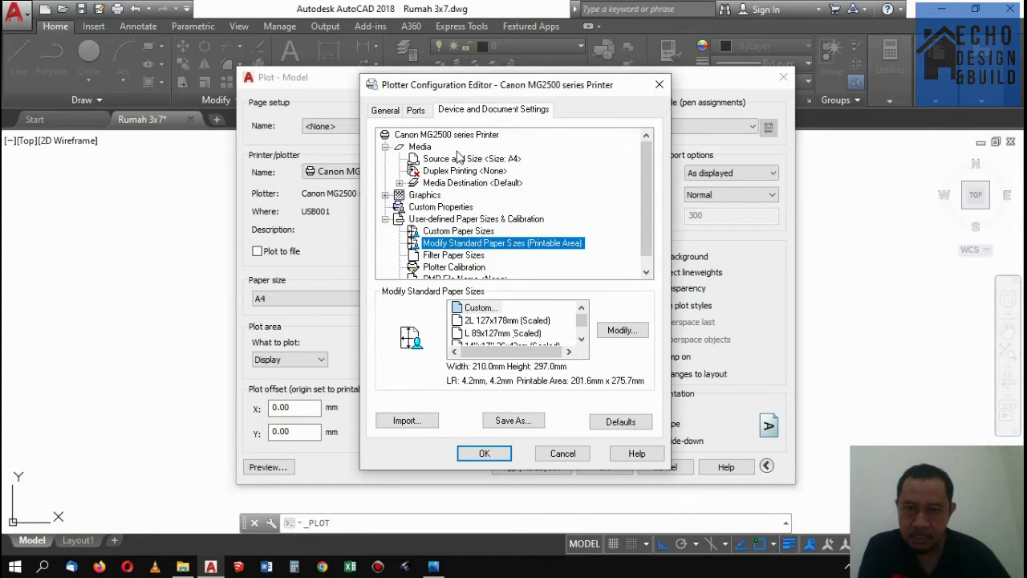
click(586, 325)
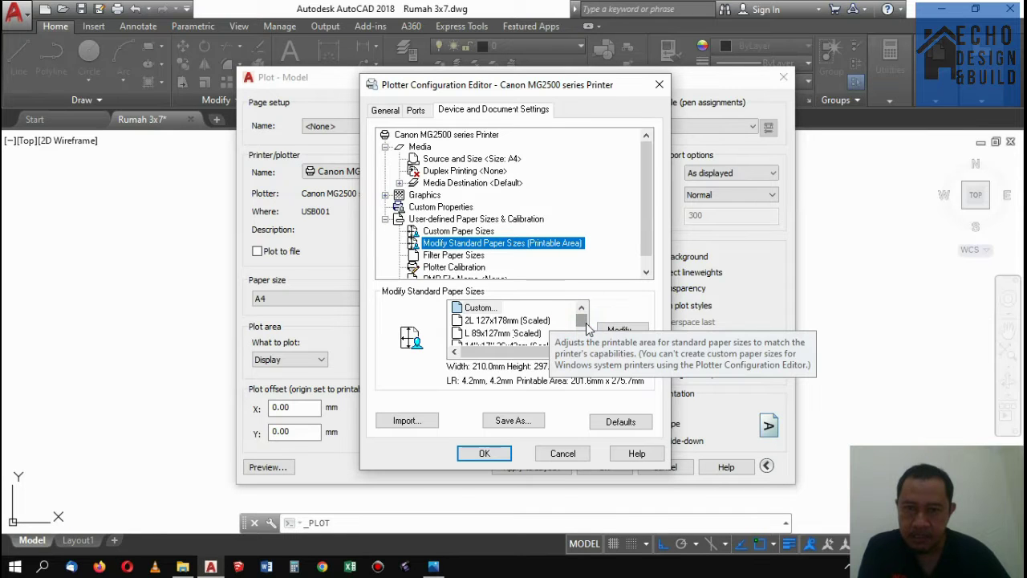
click(443, 156)
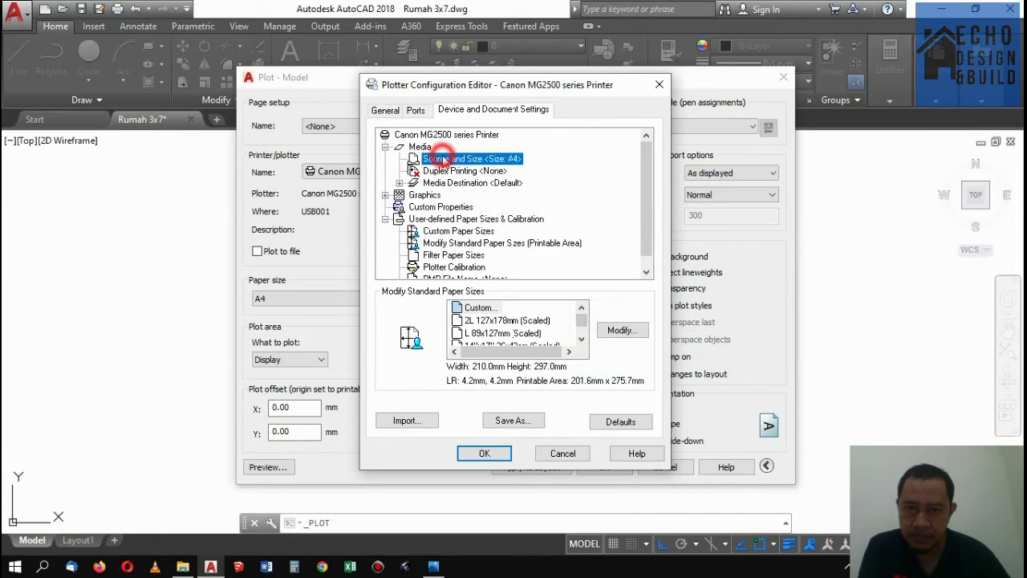
click(504, 243)
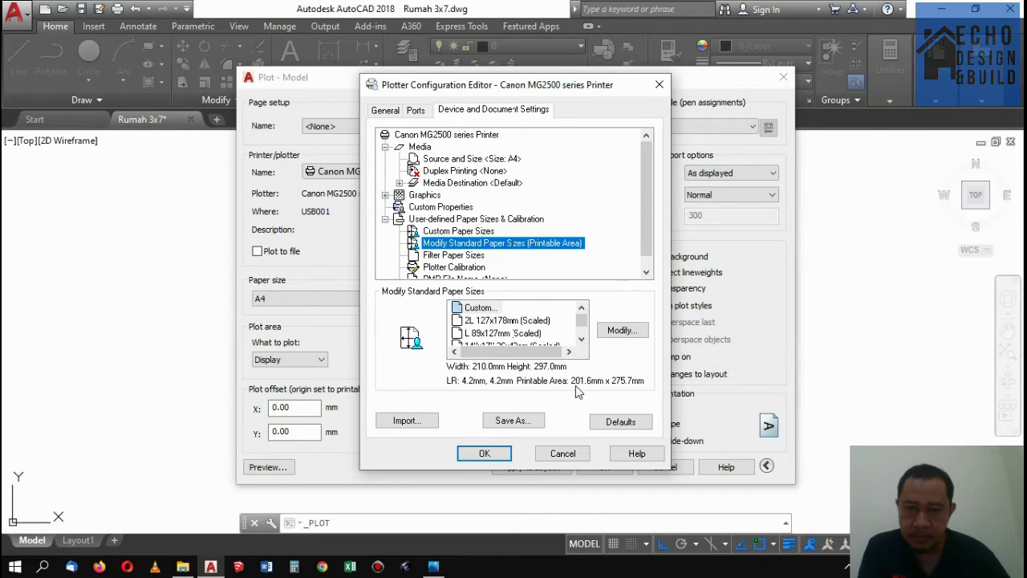
click(562, 454)
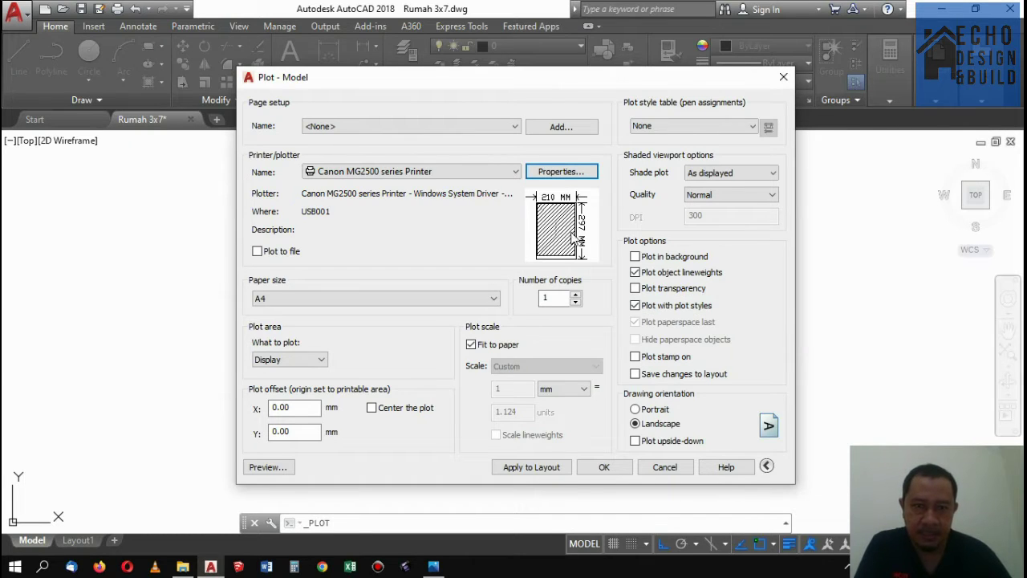
mouse_move(495, 249)
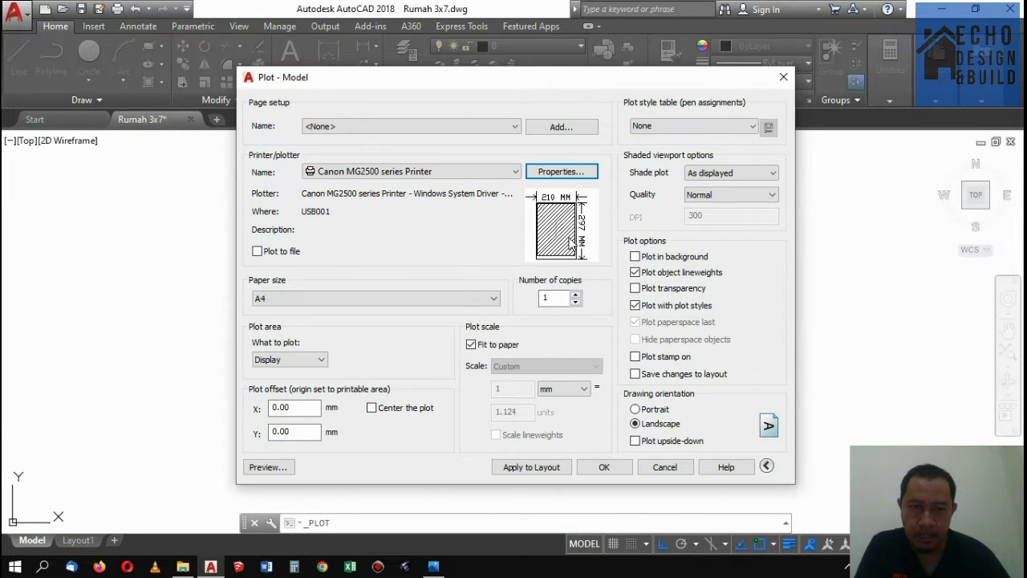
mouse_move(556, 227)
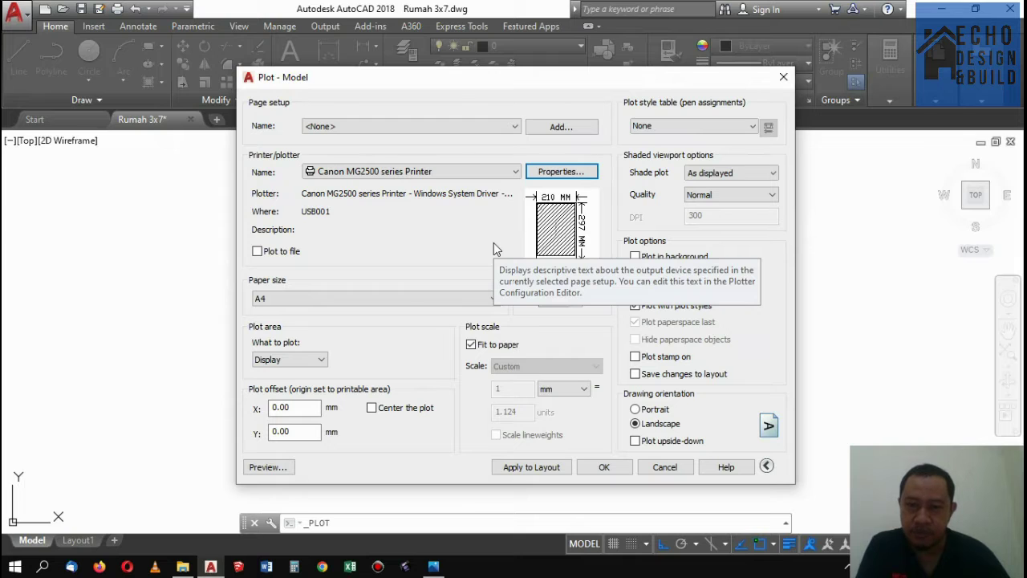
- Cancel the Plot dialog and select the landscape printable-area rectangle
click(665, 467)
scroll(660, 260, up, 2)
scroll(711, 252, down, 2)
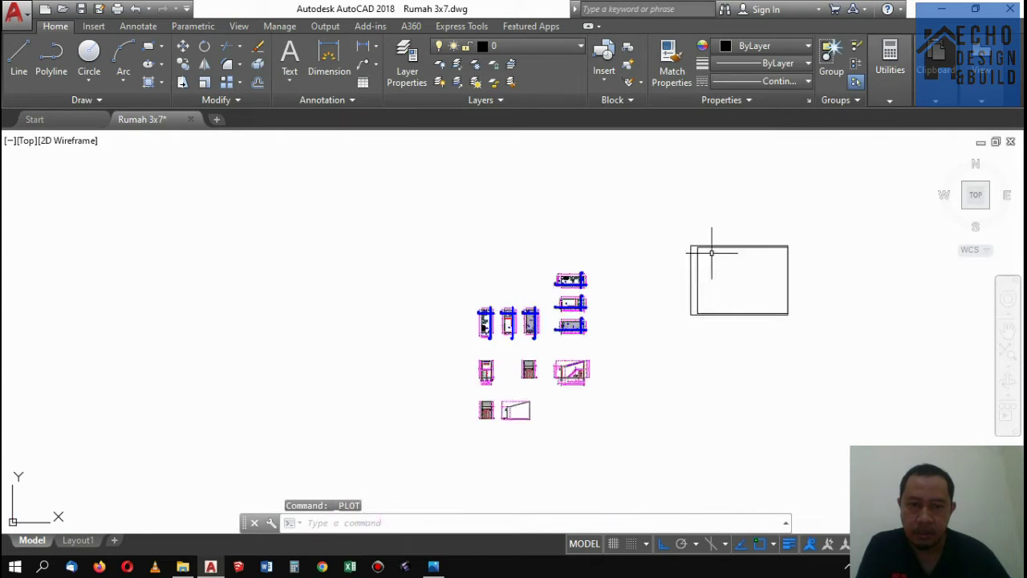
scroll(711, 252, up, 3)
click(671, 228)
click(736, 243)
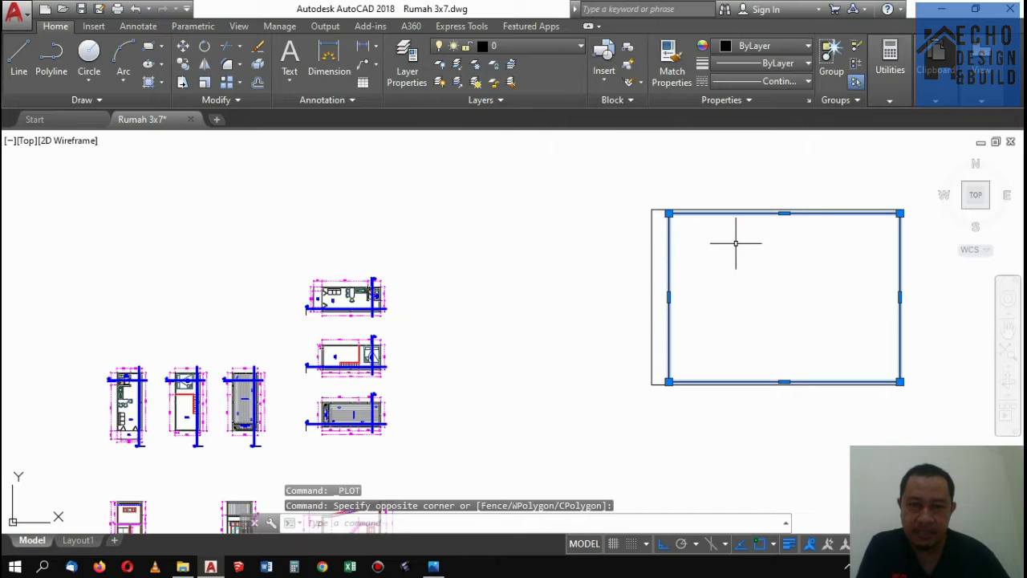
scroll(791, 239, down, 3)
scroll(788, 239, up, 4)
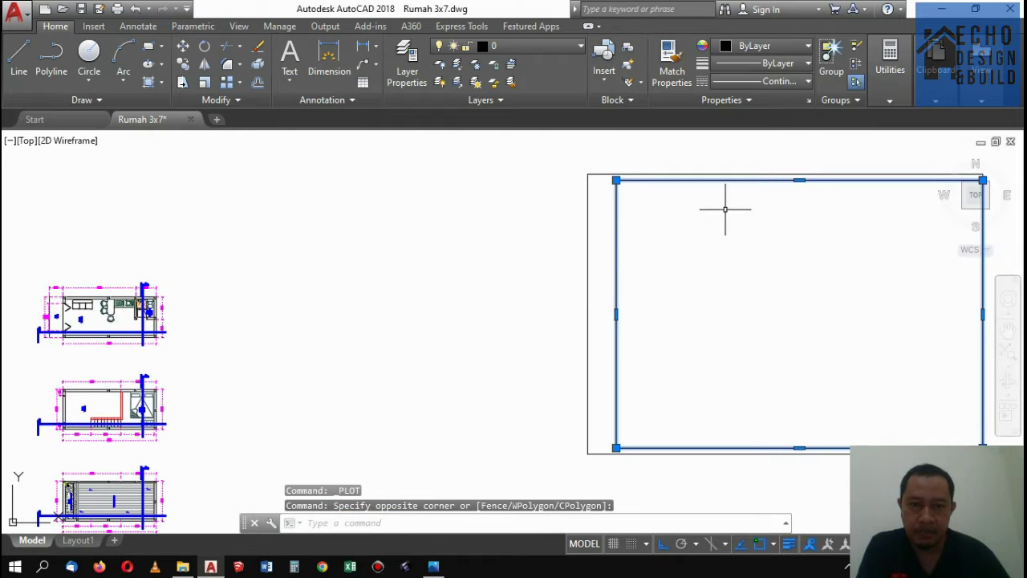
scroll(725, 210, down, 4)
scroll(754, 204, up, 2)
scroll(736, 213, up, 2)
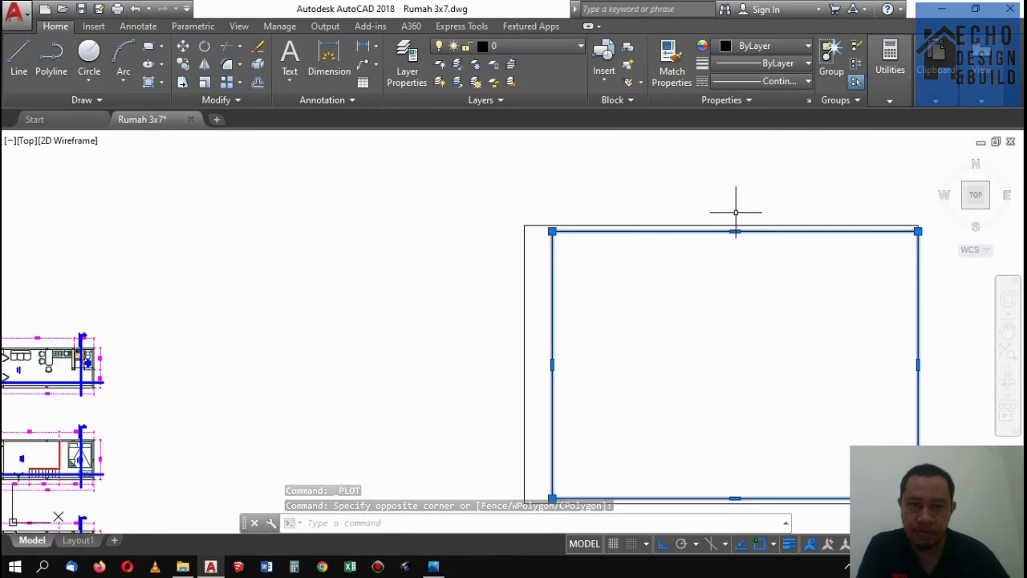
scroll(734, 213, down, 3)
scroll(752, 206, up, 1)
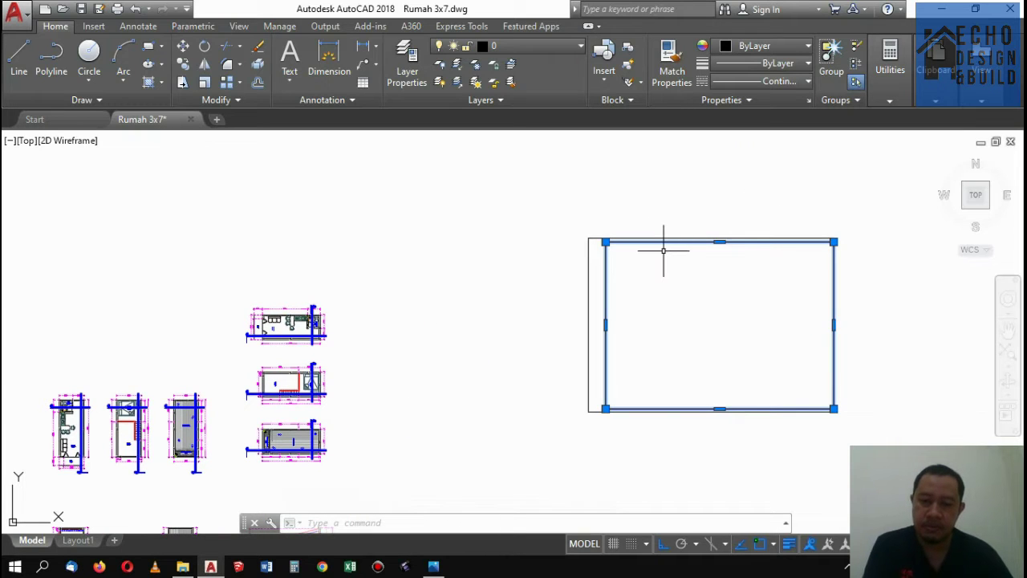
- Copy the rectangle from its top-edge midpoint, placing the copy freely with Ortho off
text(co)
key(Return)
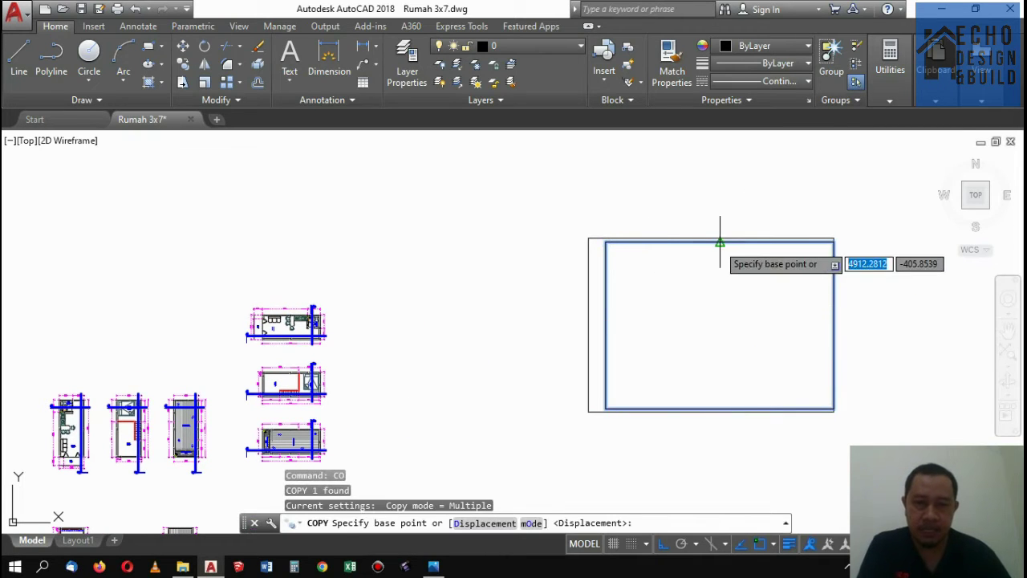
click(719, 241)
scroll(738, 240, down, 5)
scroll(706, 289, up, 3)
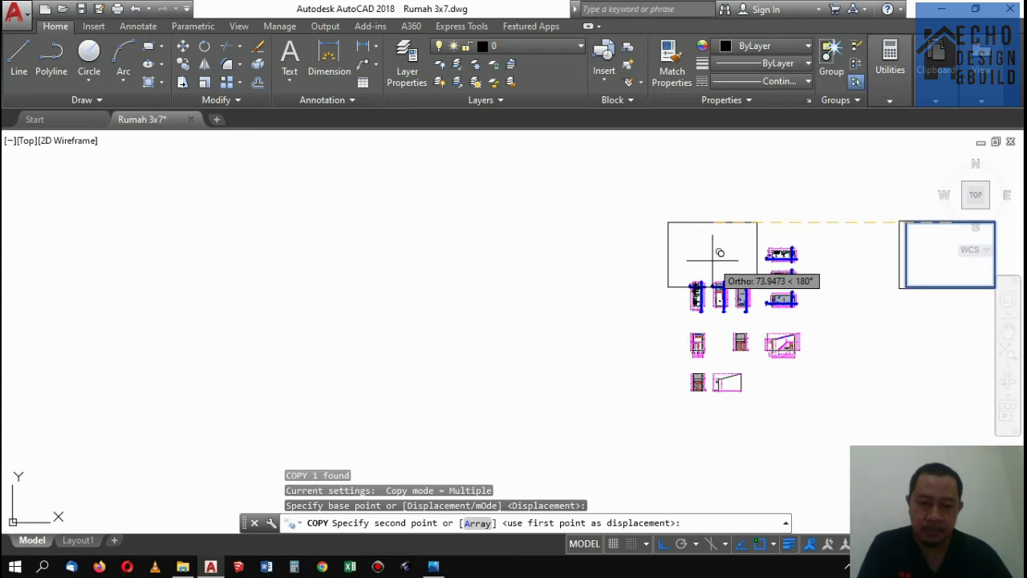
key(F8)
scroll(720, 257, up, 1)
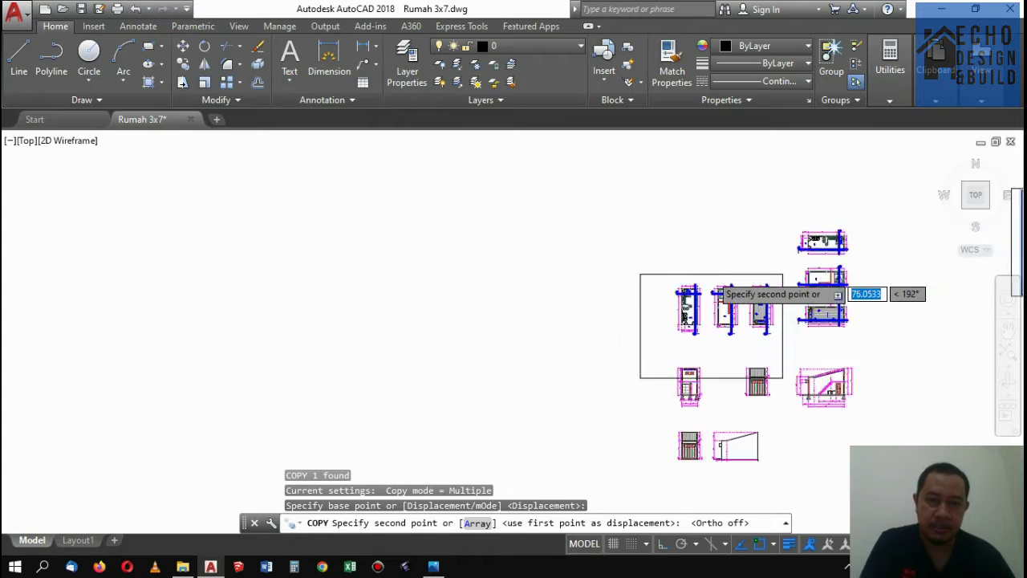
scroll(738, 241, up, 2)
scroll(730, 228, up, 1)
scroll(706, 204, down, 1)
scroll(734, 202, up, 1)
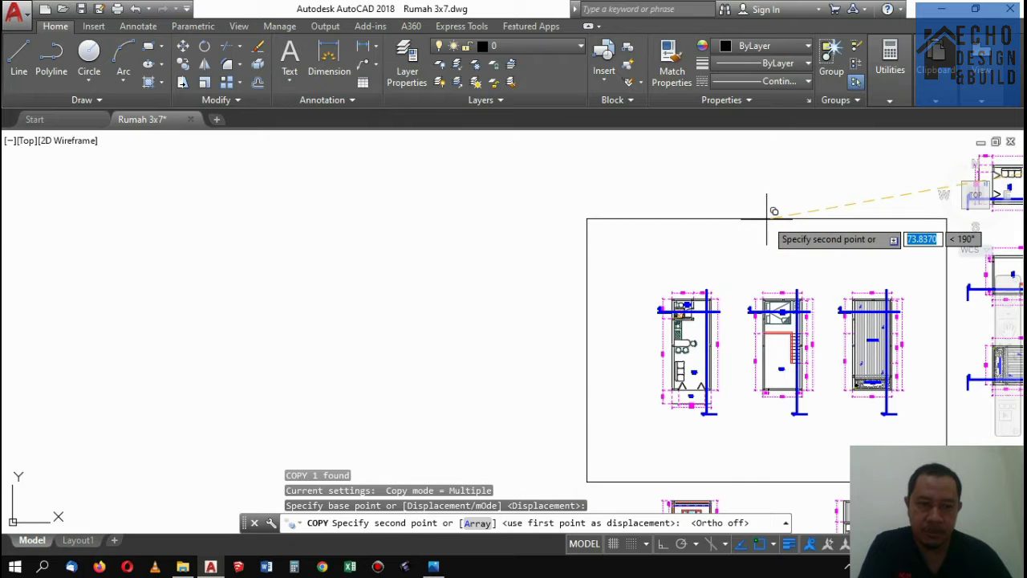
click(766, 217)
scroll(731, 238, down, 3)
scroll(730, 230, up, 2)
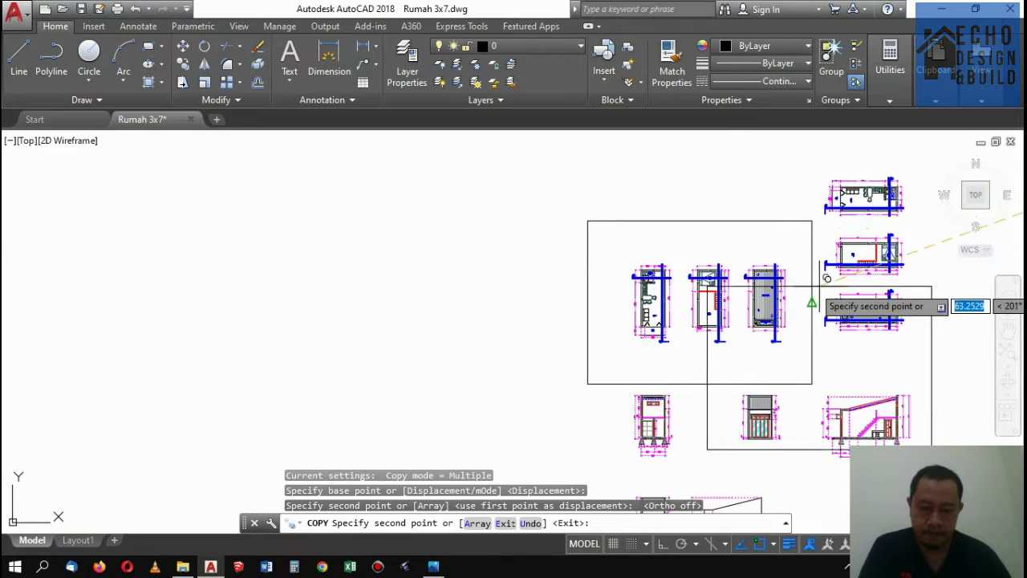
key(Return)
- Select the frame rectangle around the plans and begin moving it from a base point
scroll(831, 348, up, 3)
click(831, 347)
scroll(706, 377, down, 3)
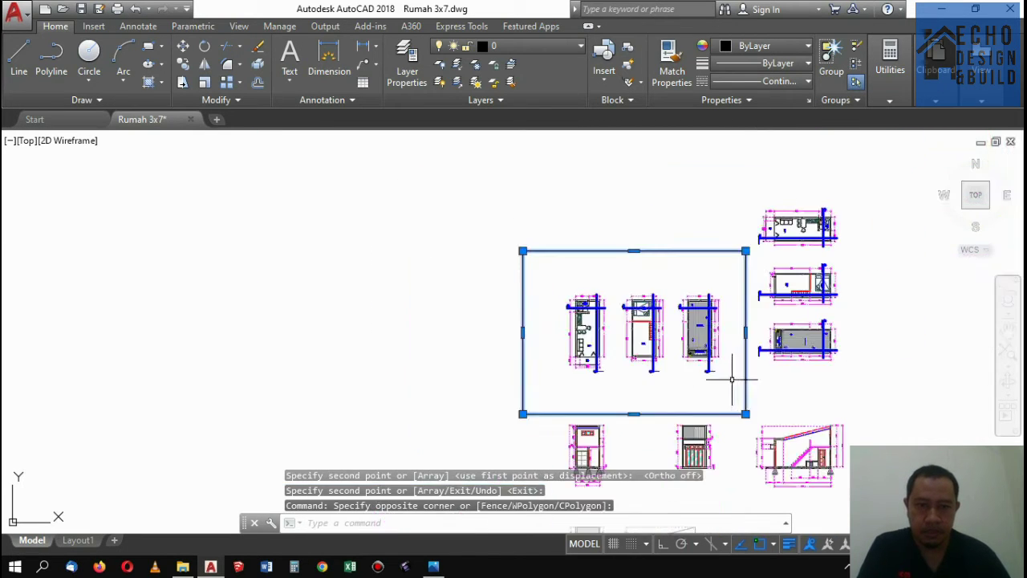
text(m)
key(Return)
click(861, 371)
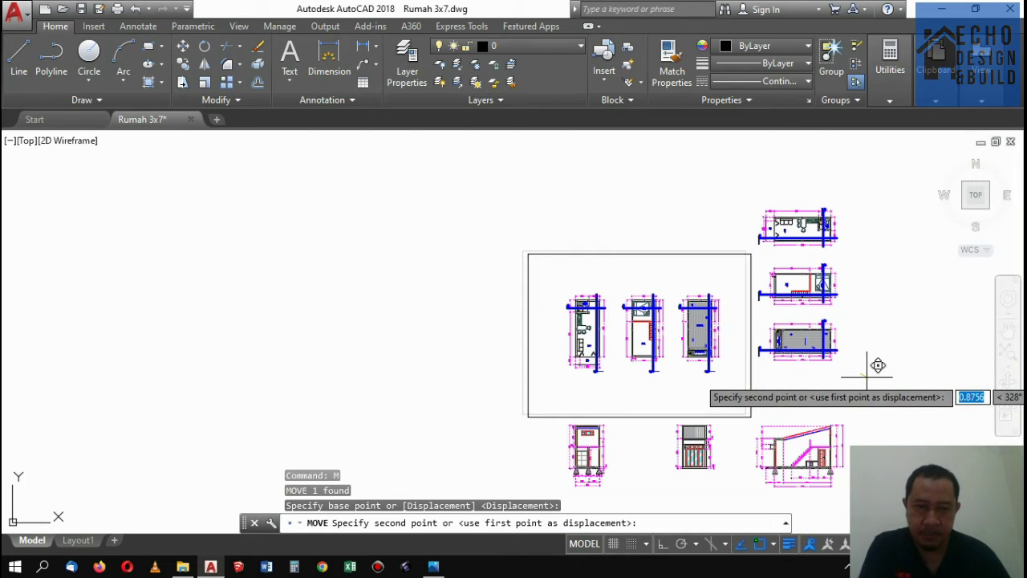
- Place the moved frame and delete the three right-hand drawings
click(877, 365)
click(737, 186)
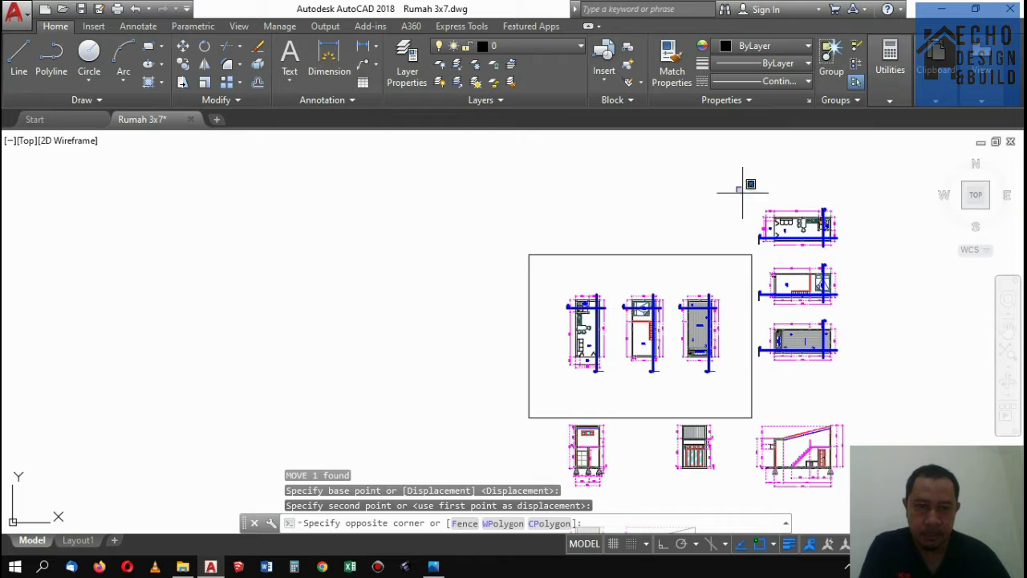
click(862, 361)
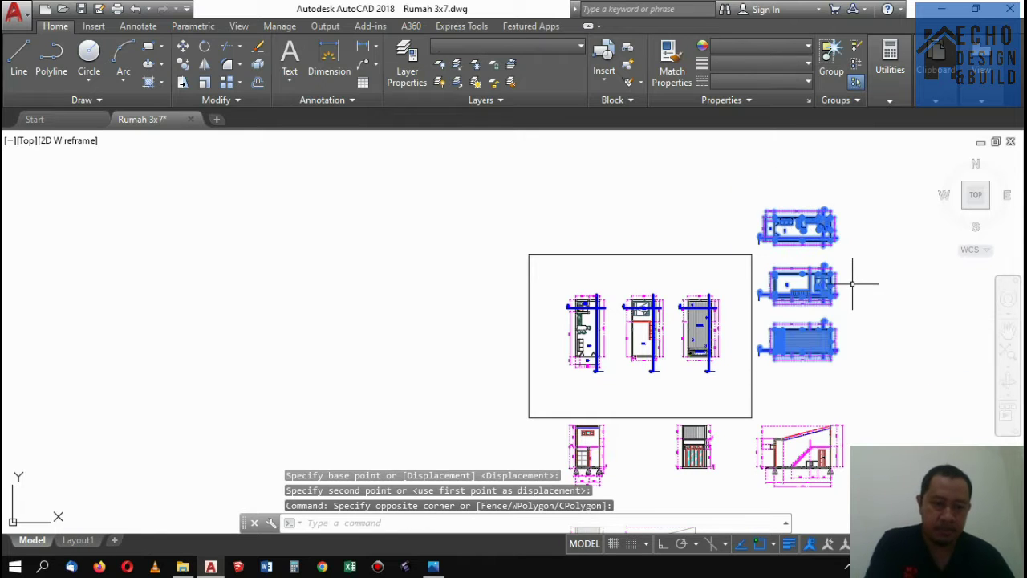
key(Delete)
scroll(659, 327, up, 2)
scroll(735, 315, down, 2)
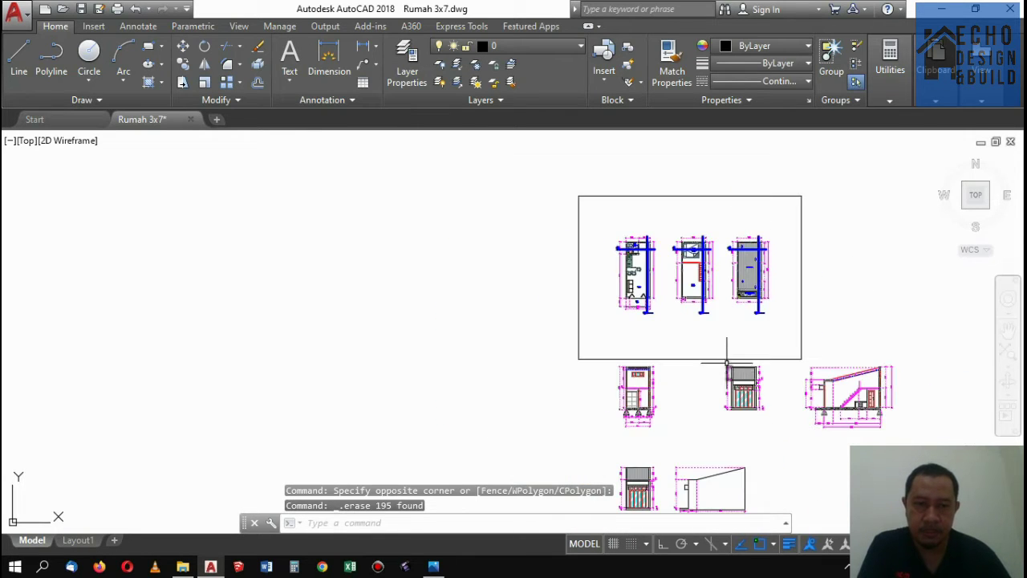
scroll(735, 314, down, 4)
scroll(735, 315, up, 2)
- Move the lower drawings straight down, well below the frame, with Ortho on
click(625, 320)
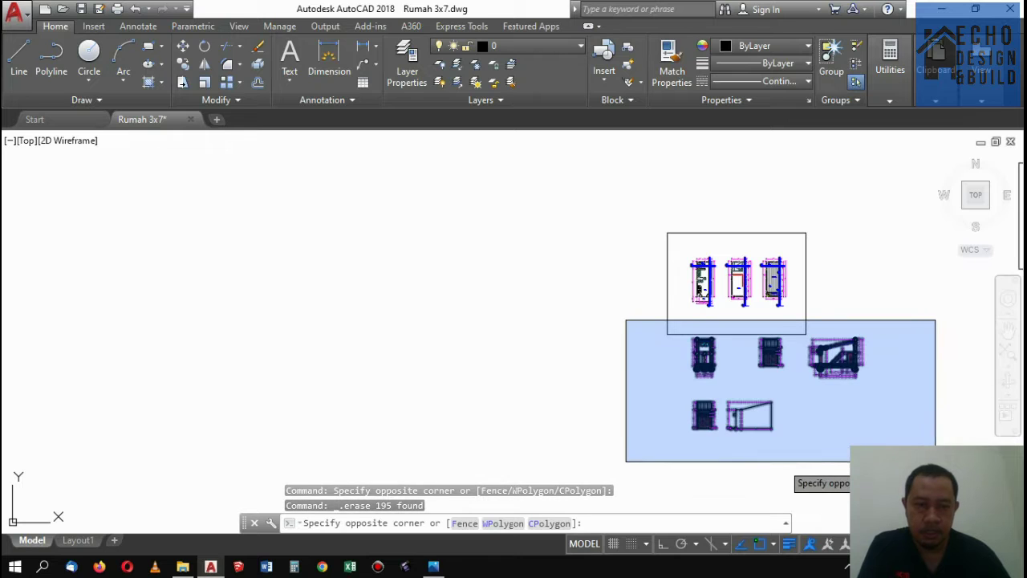
click(924, 449)
text(m)
key(Return)
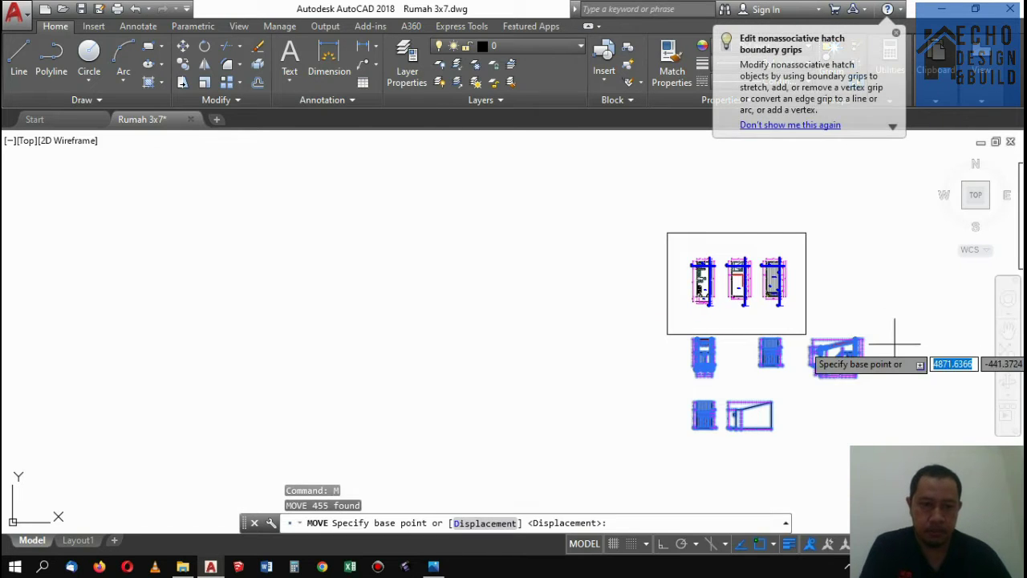
click(898, 337)
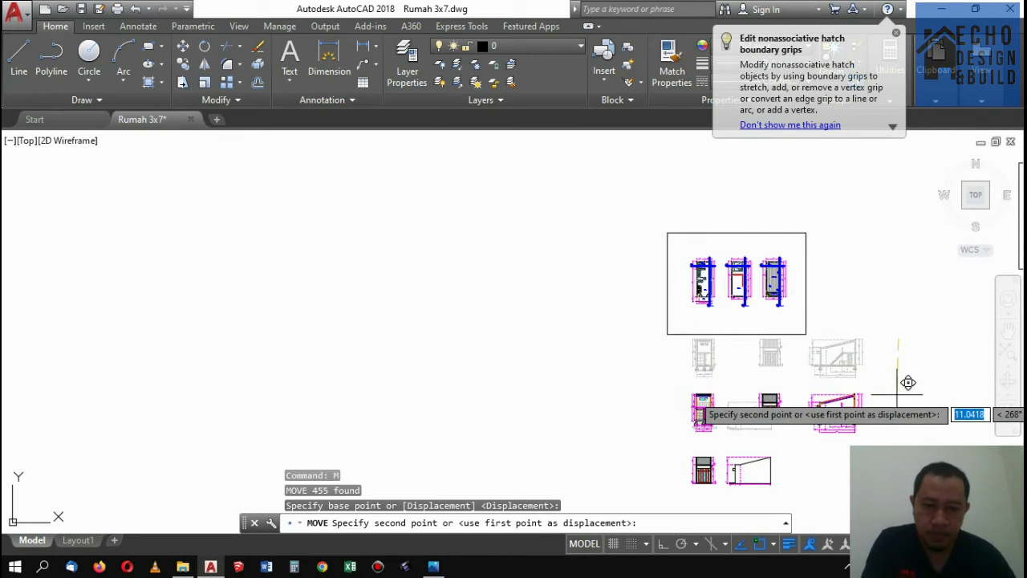
key(F8)
click(905, 403)
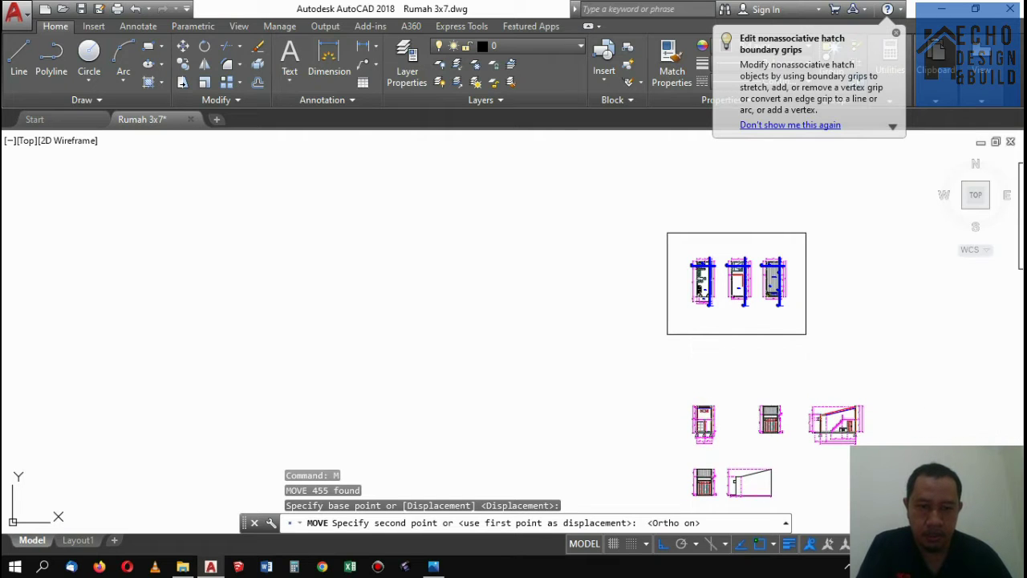
click(738, 281)
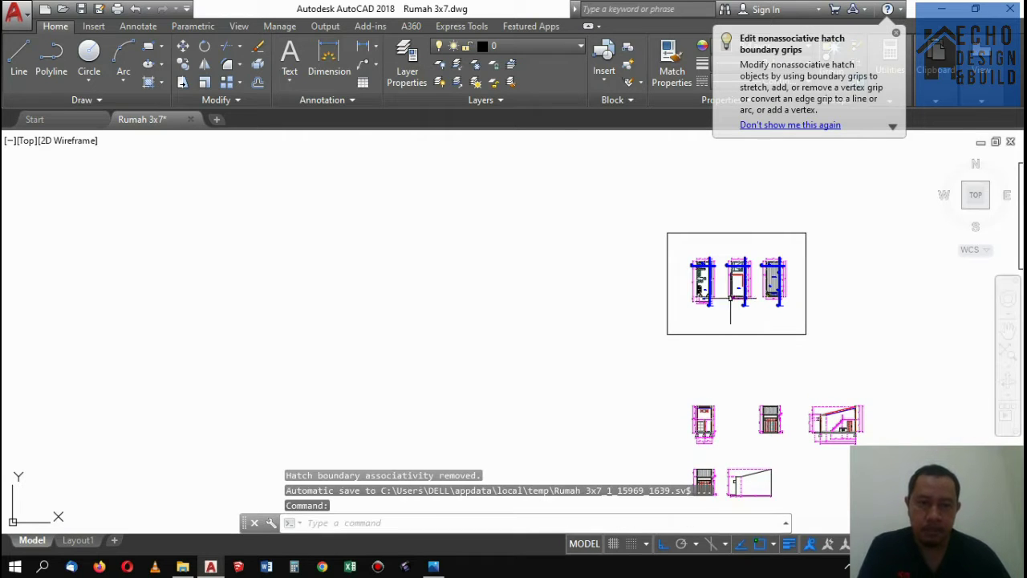
scroll(738, 276, up, 2)
scroll(734, 285, up, 3)
scroll(705, 327, down, 1)
scroll(706, 325, up, 3)
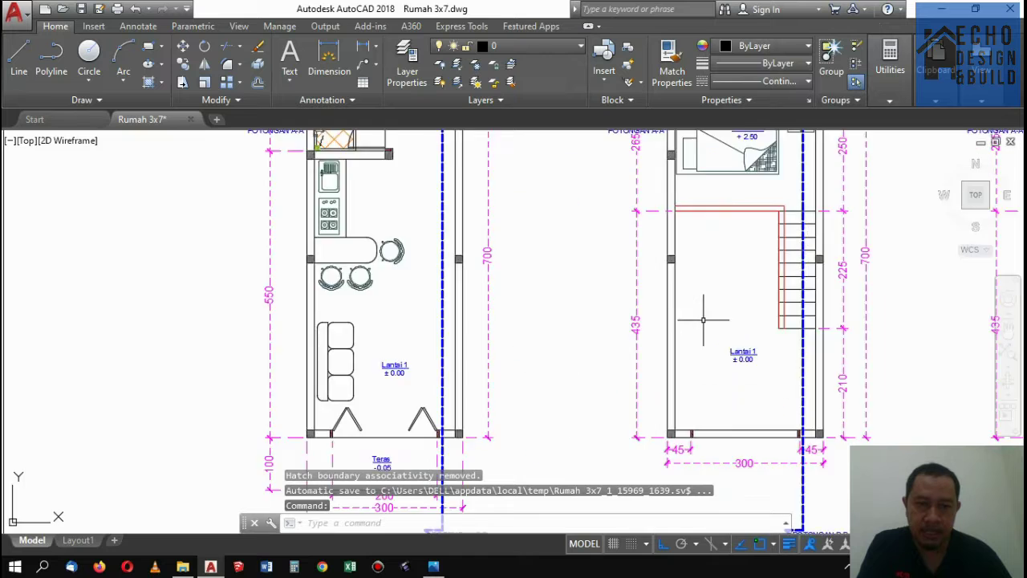
scroll(706, 321, down, 5)
scroll(687, 269, up, 2)
scroll(682, 275, down, 4)
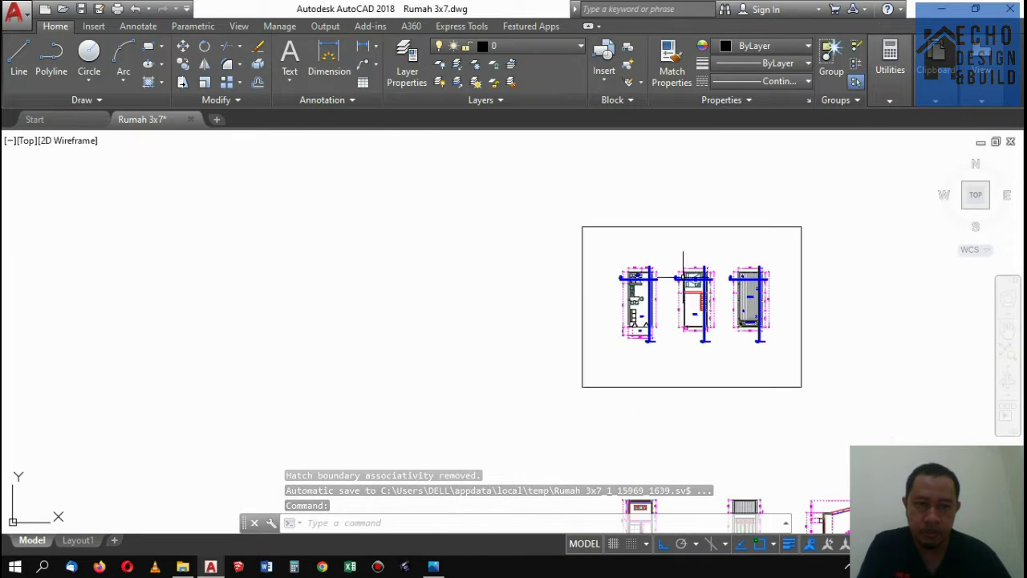
scroll(729, 268, up, 2)
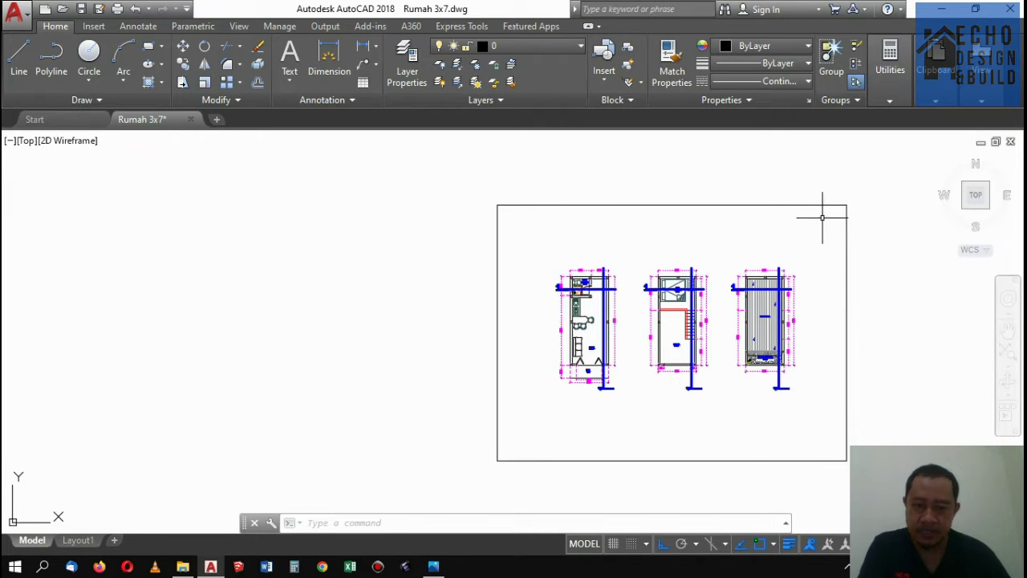
- Draw a vertical line along the frame's right edge and shift it slightly left
text(l)
key(Return)
click(846, 205)
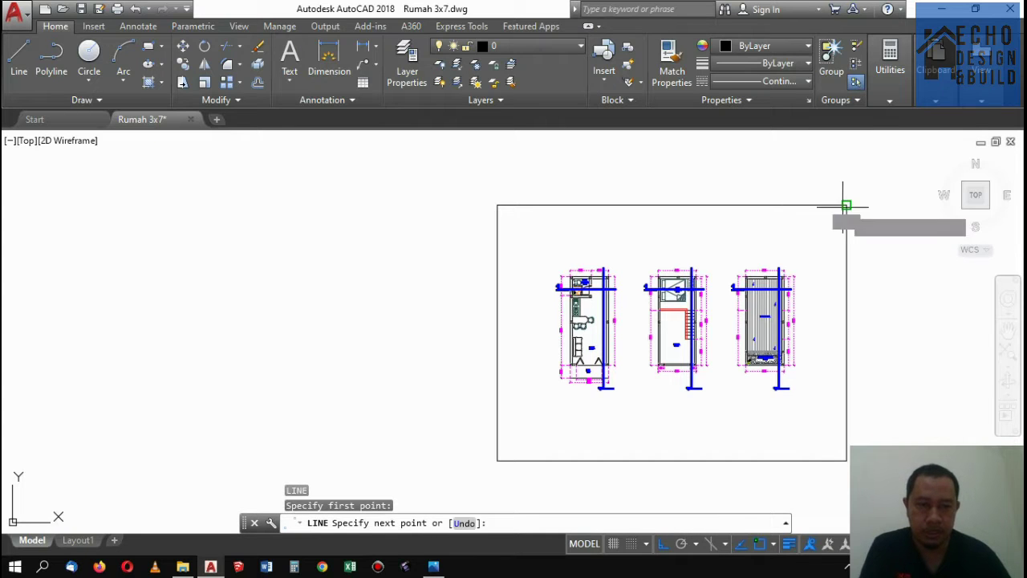
click(846, 460)
key(Return)
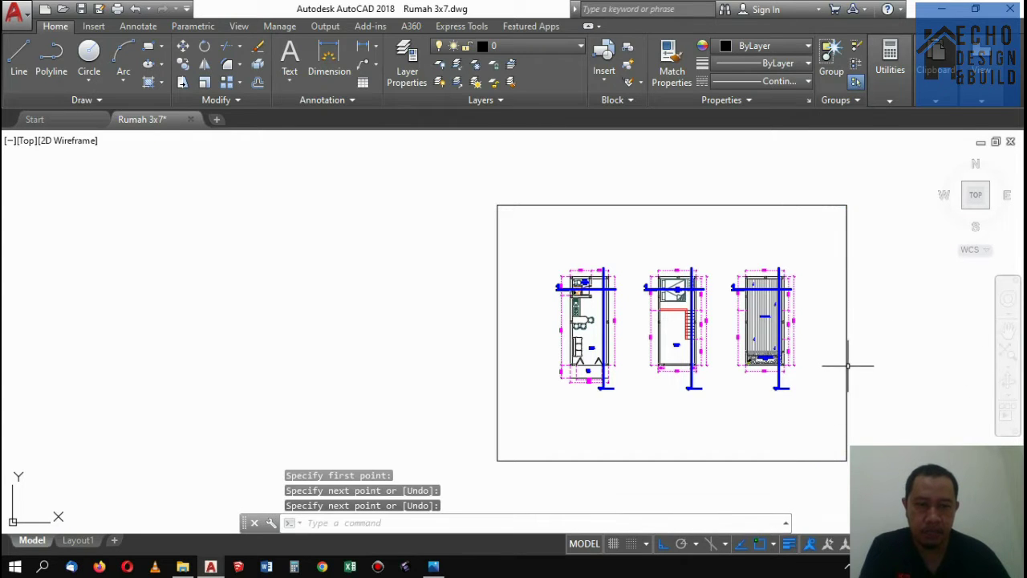
click(846, 361)
scroll(837, 218, up, 2)
text(m)
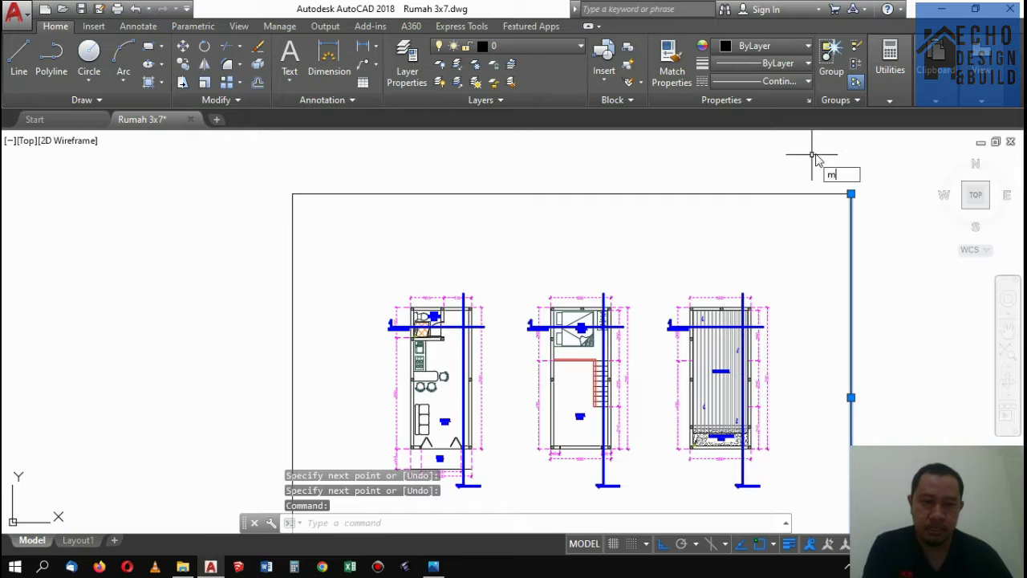
key(Return)
click(825, 151)
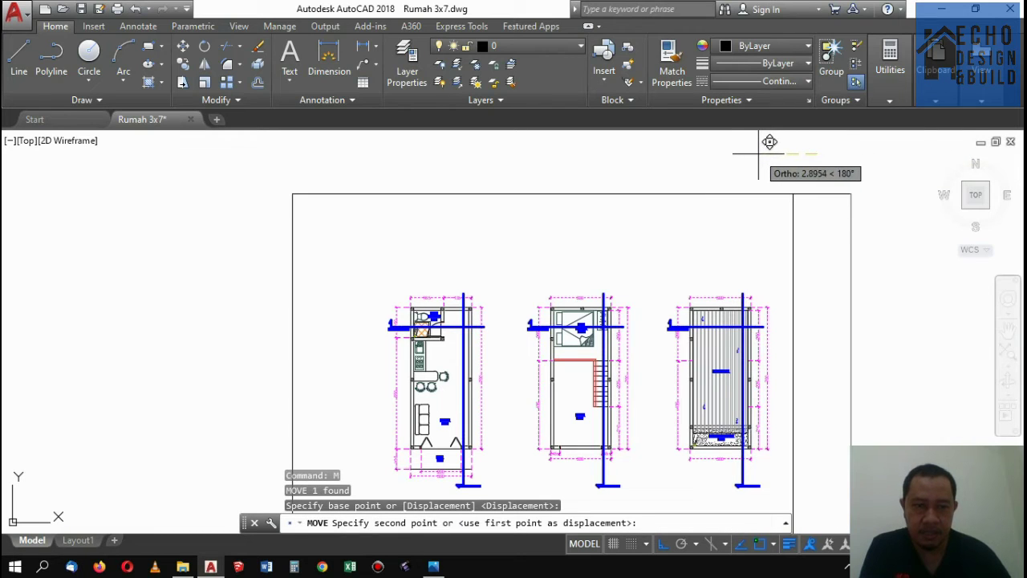
click(781, 149)
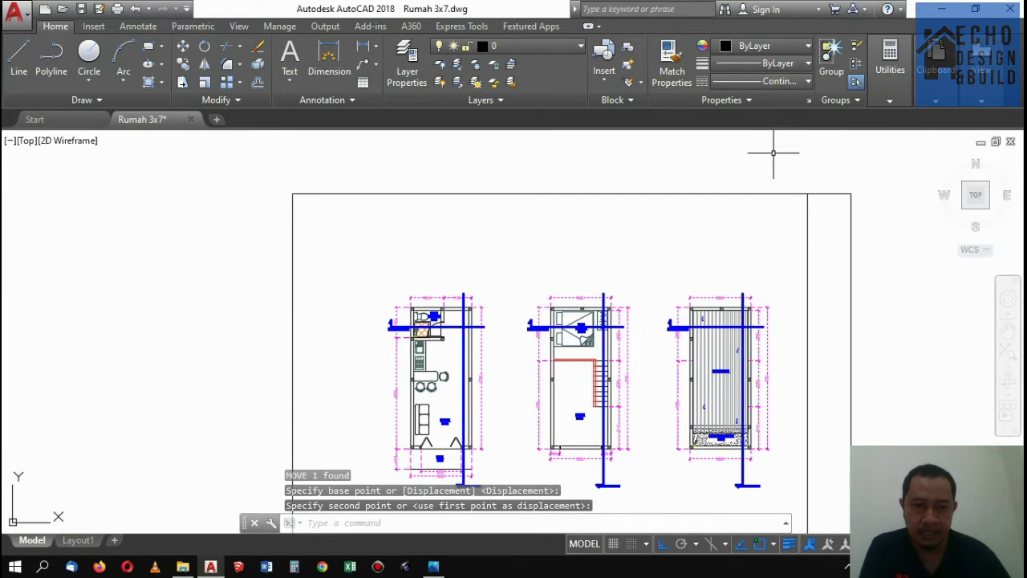
scroll(808, 173, down, 5)
scroll(802, 184, up, 4)
scroll(787, 225, down, 2)
scroll(790, 198, up, 2)
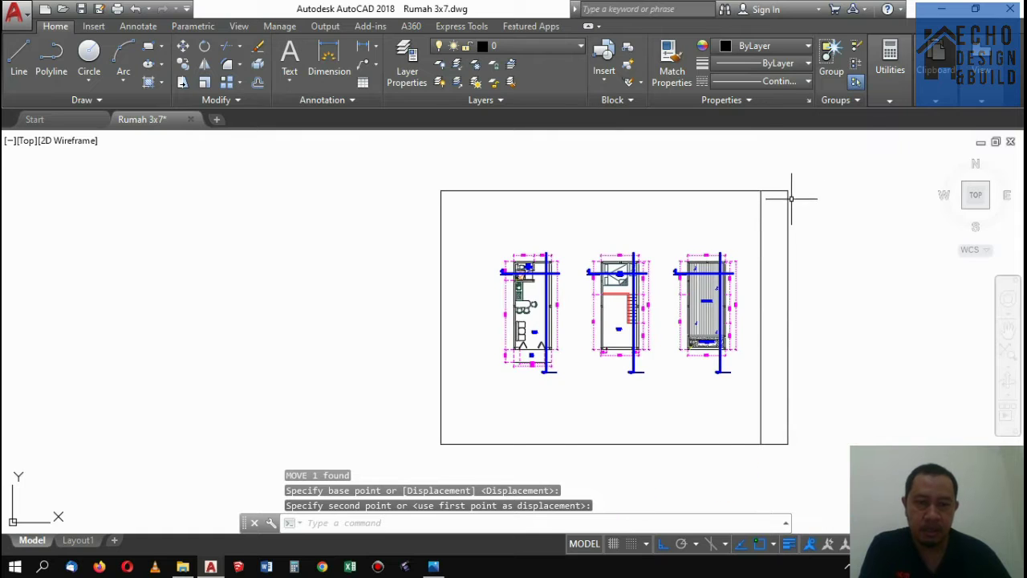
scroll(790, 205, down, 2)
scroll(786, 212, up, 2)
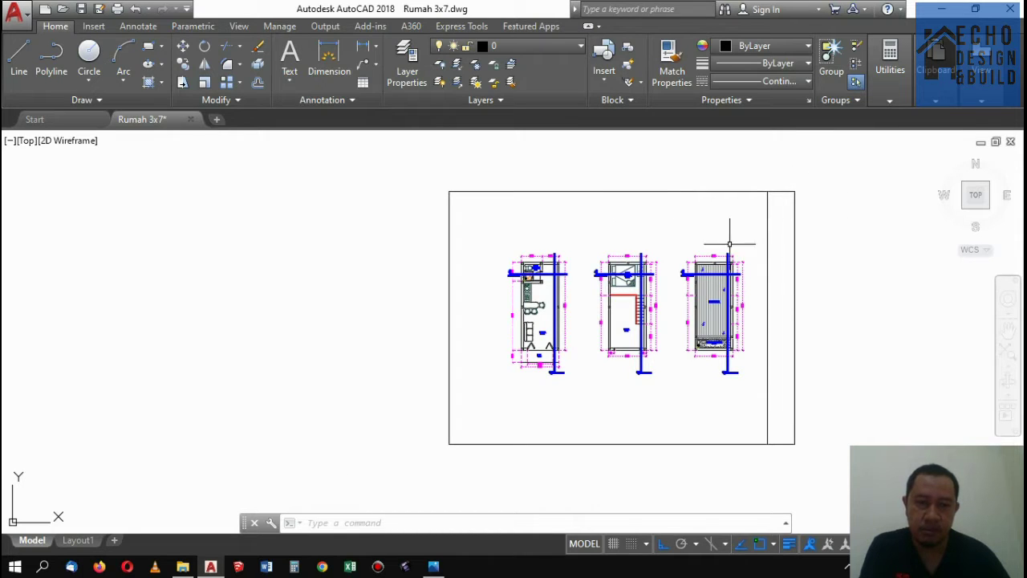
- Change the outer frame rectangle's colour to red
click(531, 196)
click(523, 172)
click(771, 46)
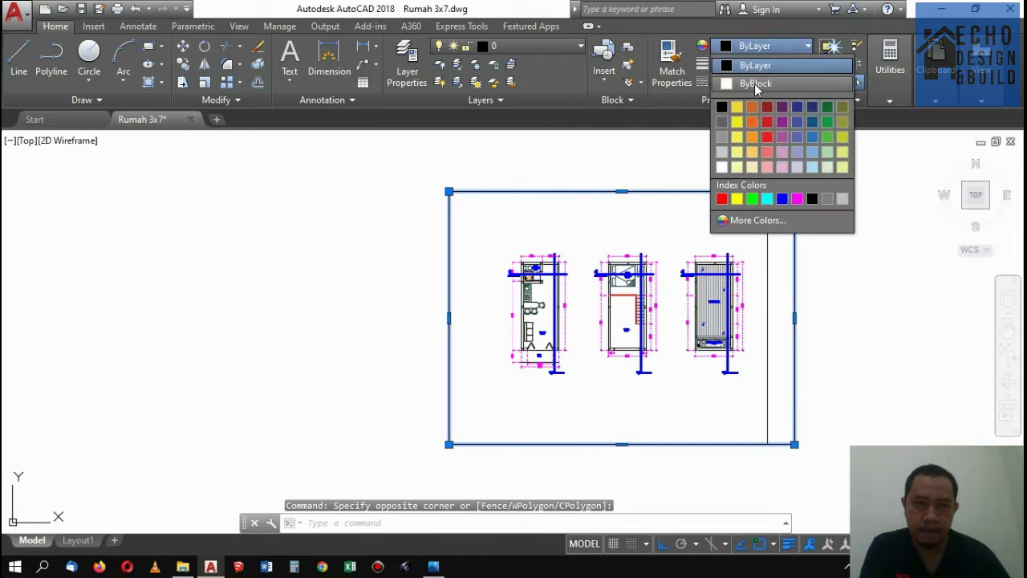
click(721, 198)
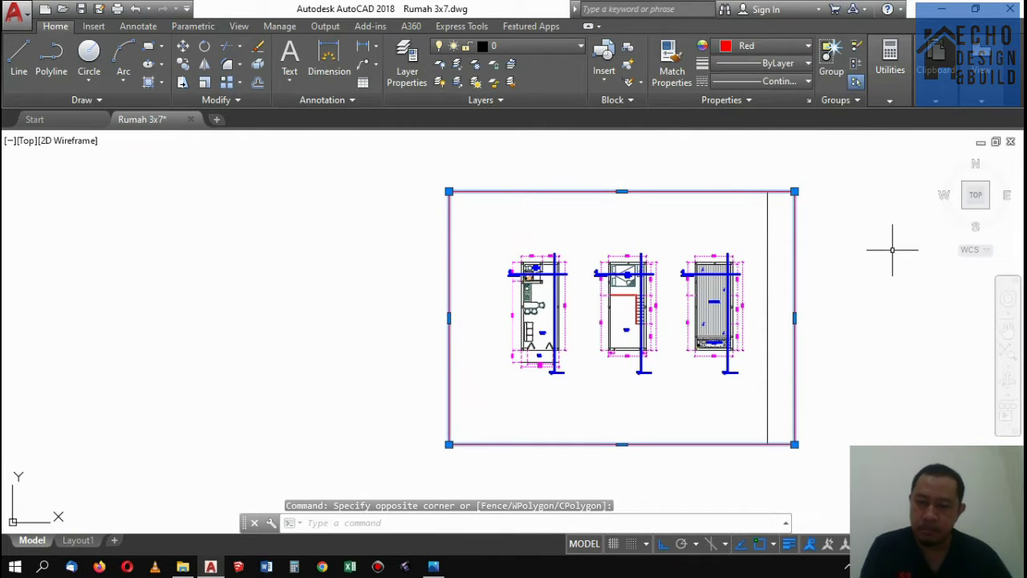
key(Escape)
scroll(770, 237, down, 4)
scroll(746, 257, up, 4)
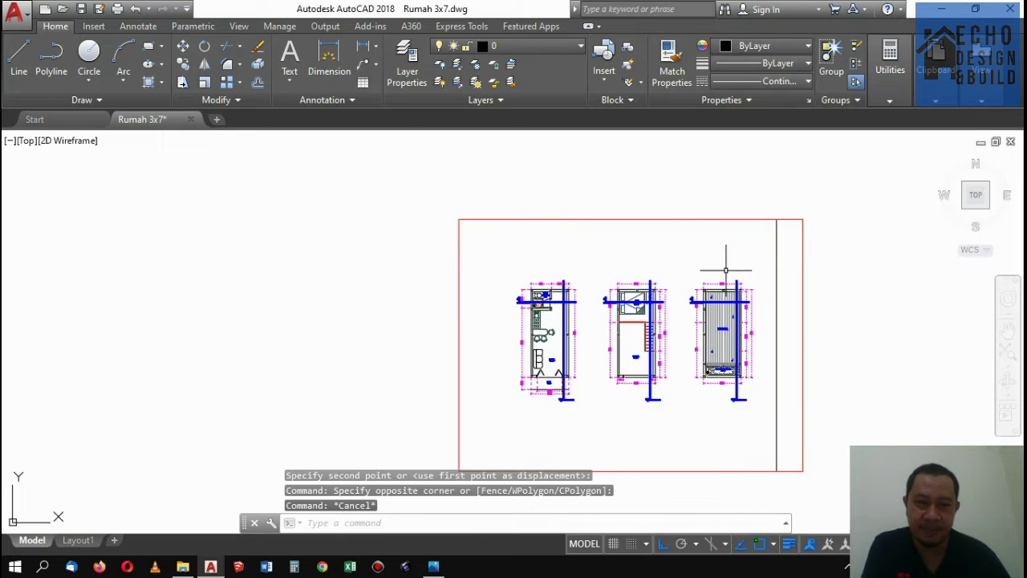
scroll(752, 249, down, 2)
scroll(766, 239, up, 4)
scroll(782, 229, down, 4)
scroll(786, 230, up, 4)
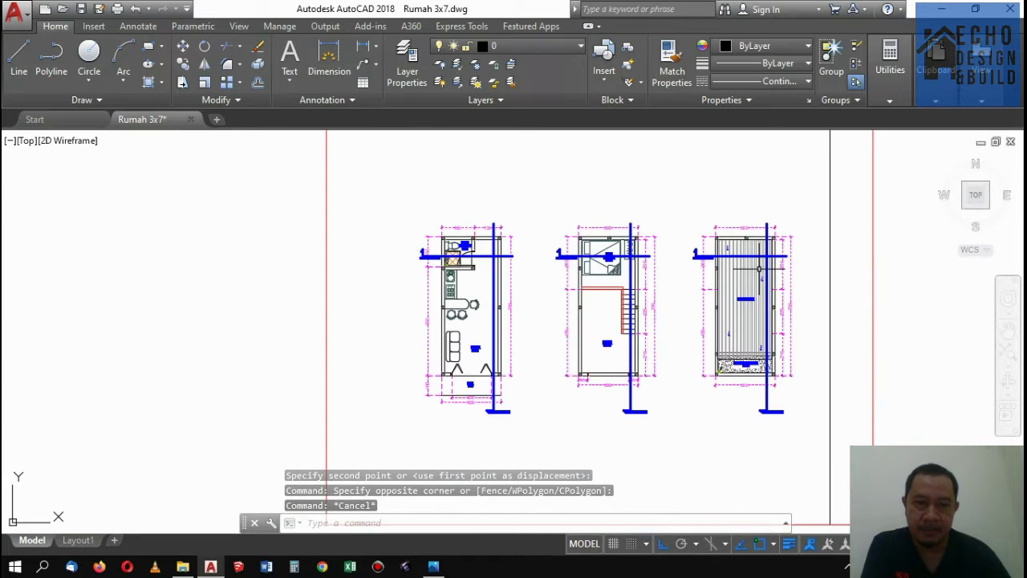
scroll(787, 236, down, 4)
scroll(787, 236, up, 3)
- Move the red frame and divider line together to the right
click(790, 221)
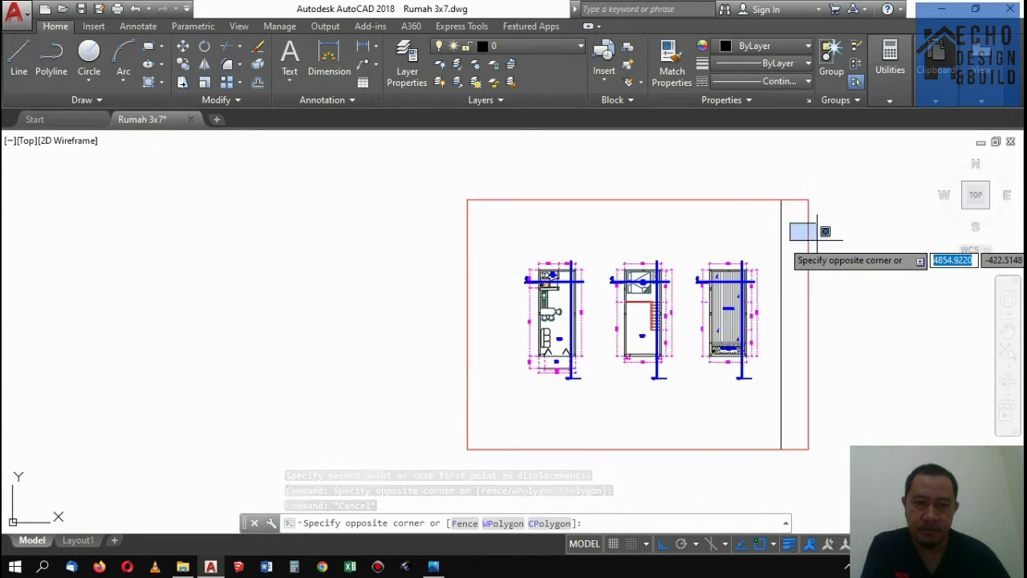
click(842, 255)
click(842, 255)
click(770, 226)
text(m)
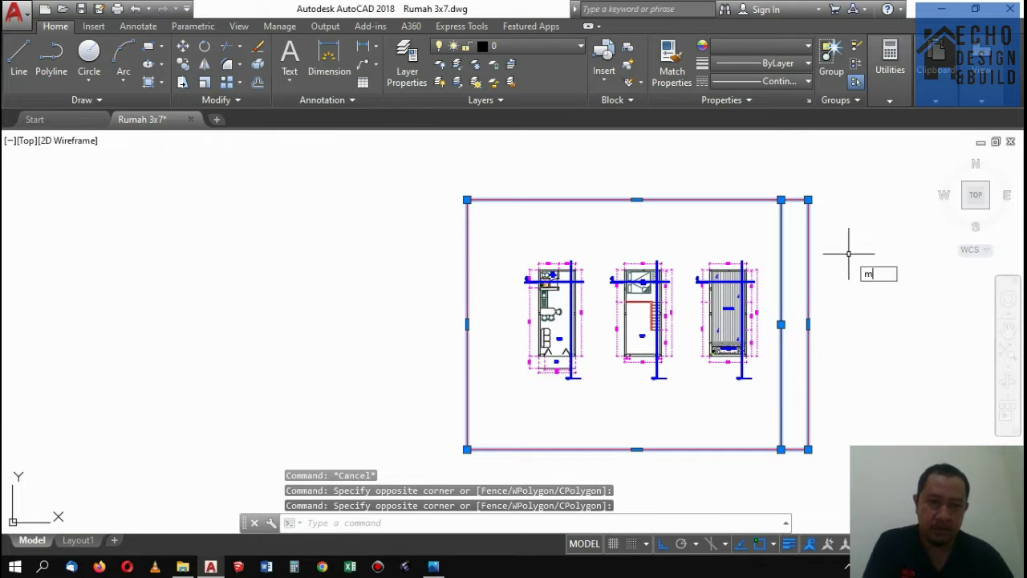
key(Return)
click(848, 254)
click(857, 297)
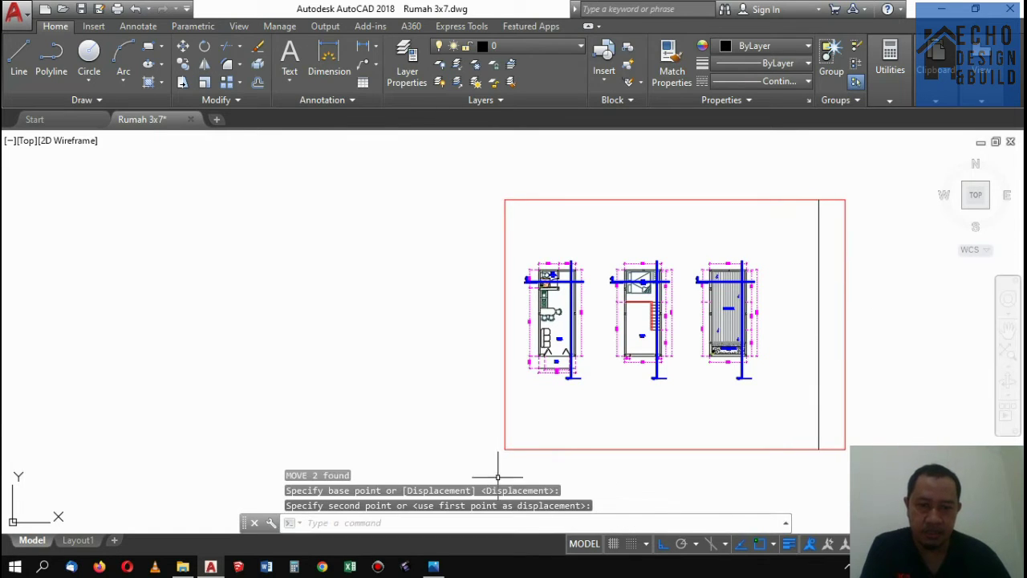
- Select only the vertical divider line and begin moving it from a base point
click(834, 273)
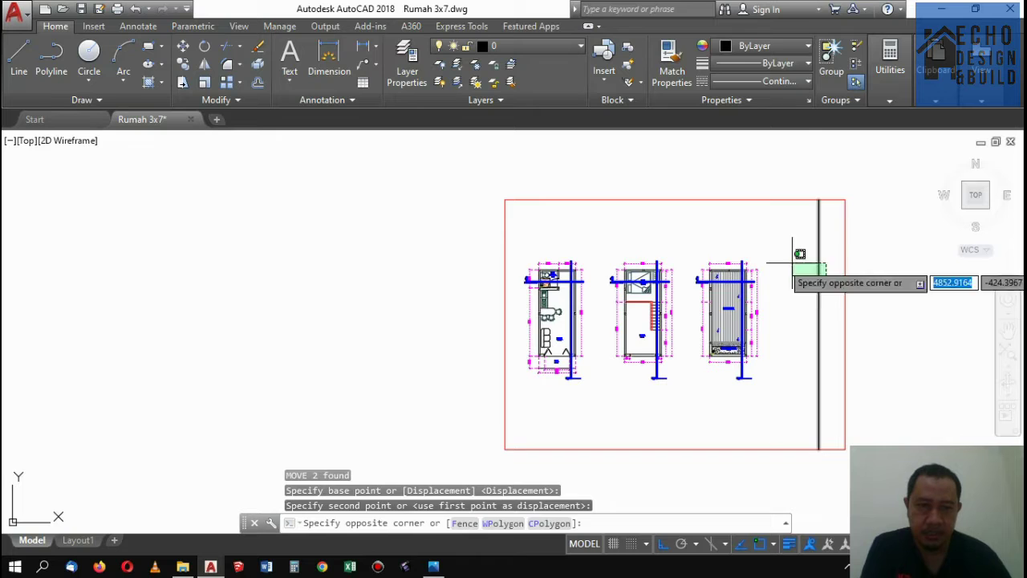
click(790, 253)
key(Return)
click(812, 159)
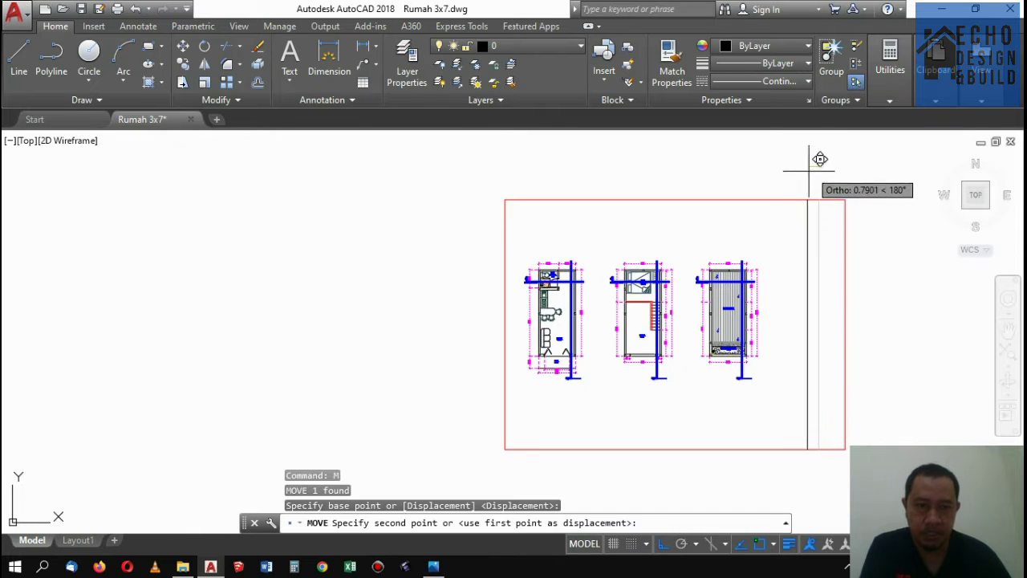
scroll(791, 213, down, 2)
scroll(770, 224, up, 1)
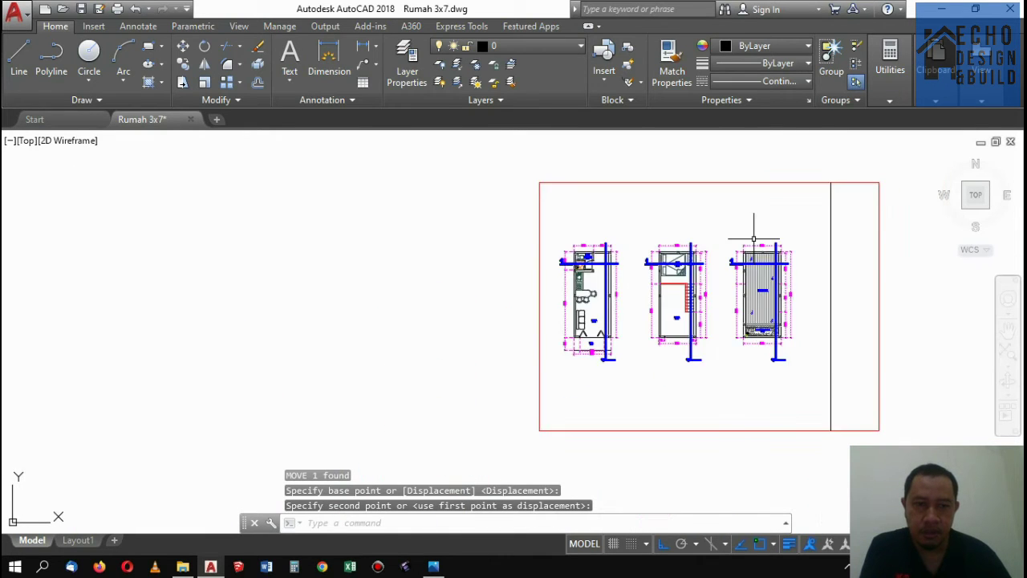
scroll(790, 212, down, 1)
scroll(722, 297, up, 4)
scroll(686, 333, down, 3)
scroll(695, 310, up, 5)
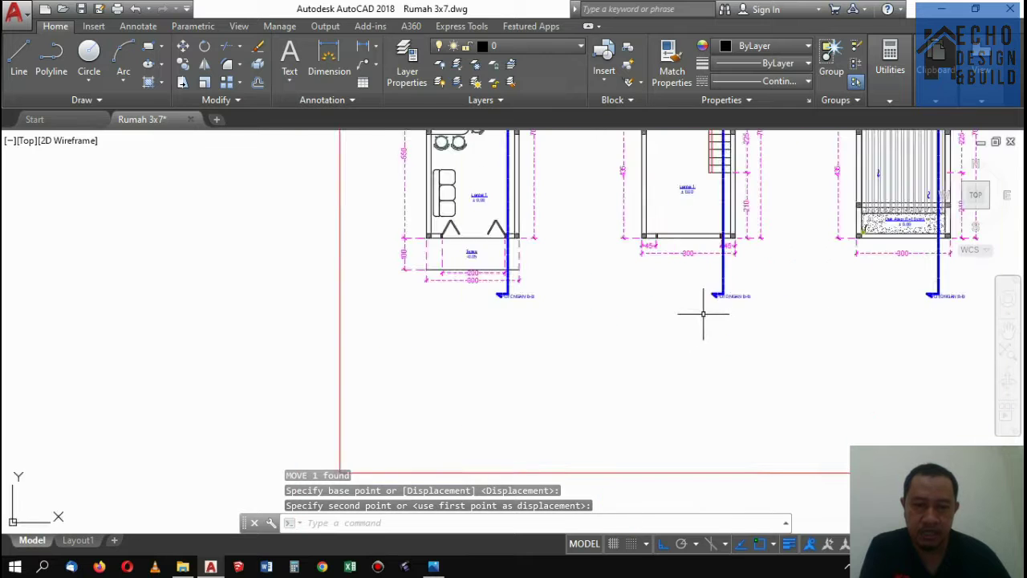
scroll(786, 270, up, 3)
- Copy the POTONGAN B-B label to a spot below the plans
click(808, 299)
click(777, 254)
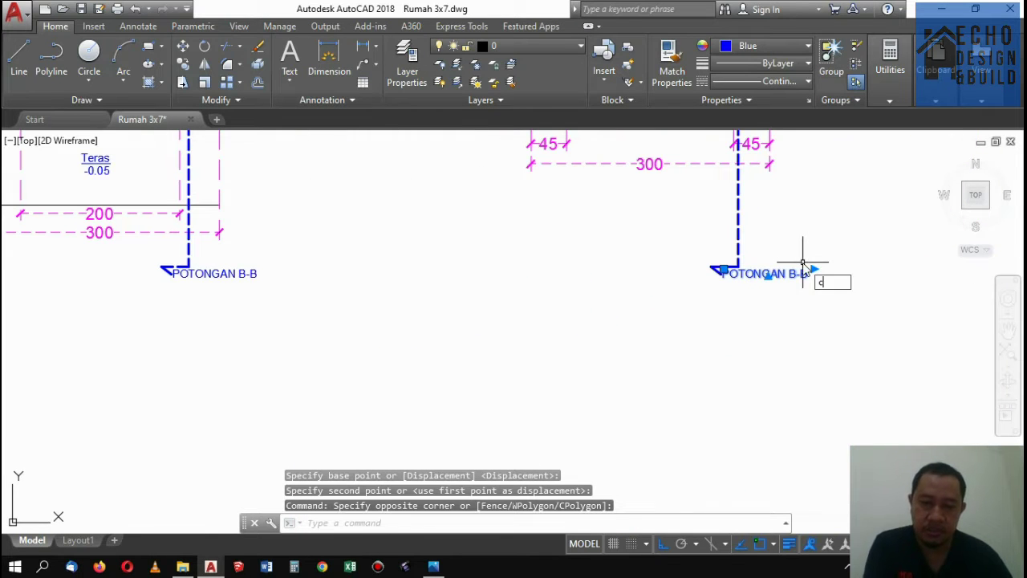
text(co)
key(space)
click(802, 270)
scroll(870, 321, down, 5)
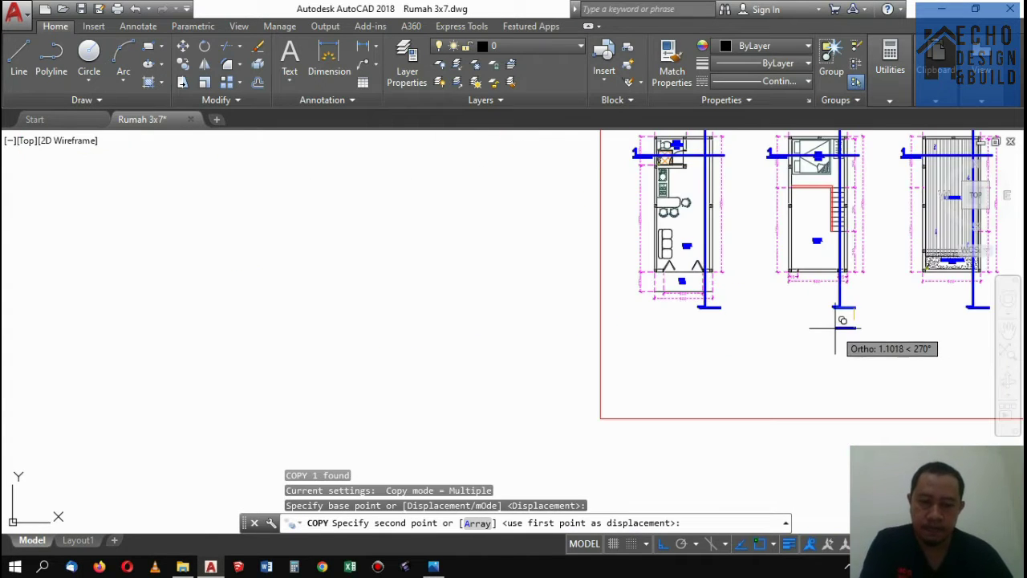
key(F8)
scroll(802, 325, up, 3)
scroll(739, 327, up, 2)
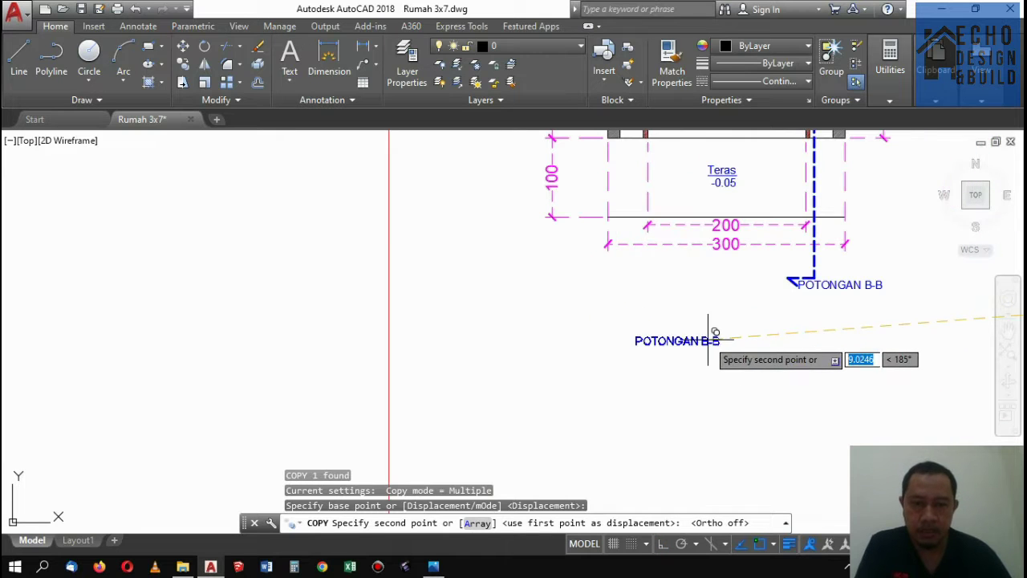
click(738, 328)
scroll(687, 350, up, 2)
key(Return)
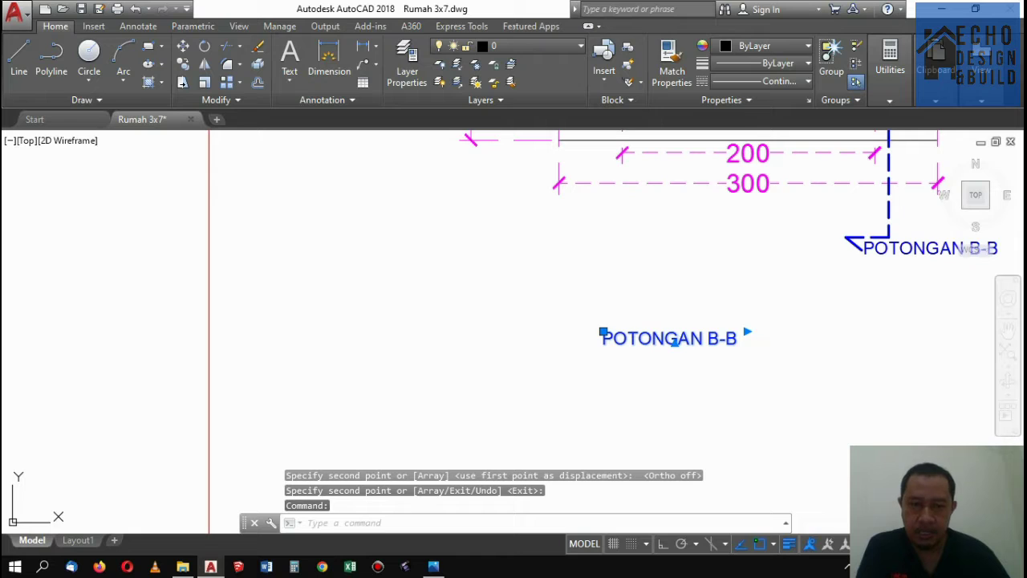
- Edit the copied label to read DENAH LANTAI, with a second line SKALA : 1: 100
double_click(732, 345)
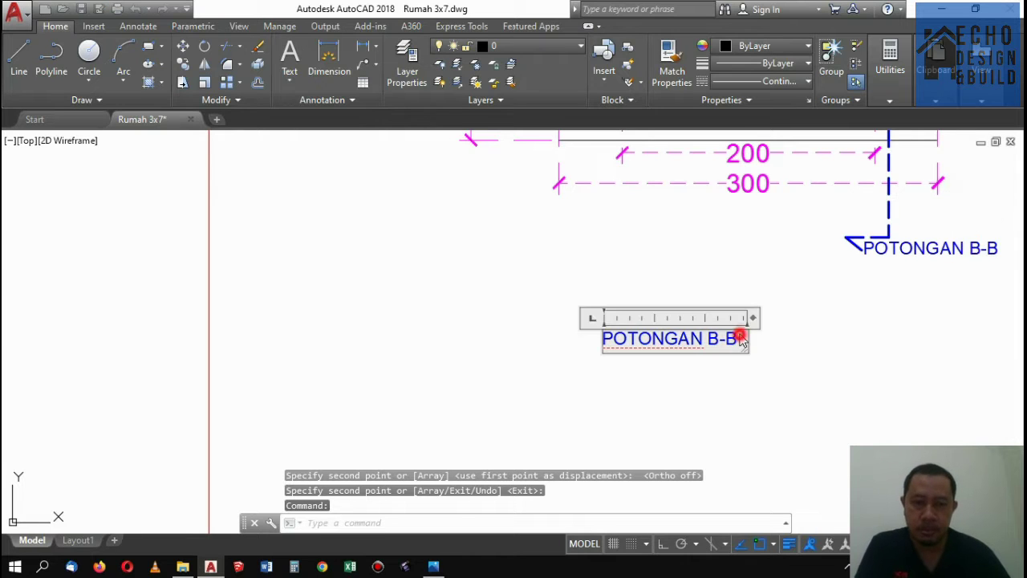
drag(736, 338, 608, 338)
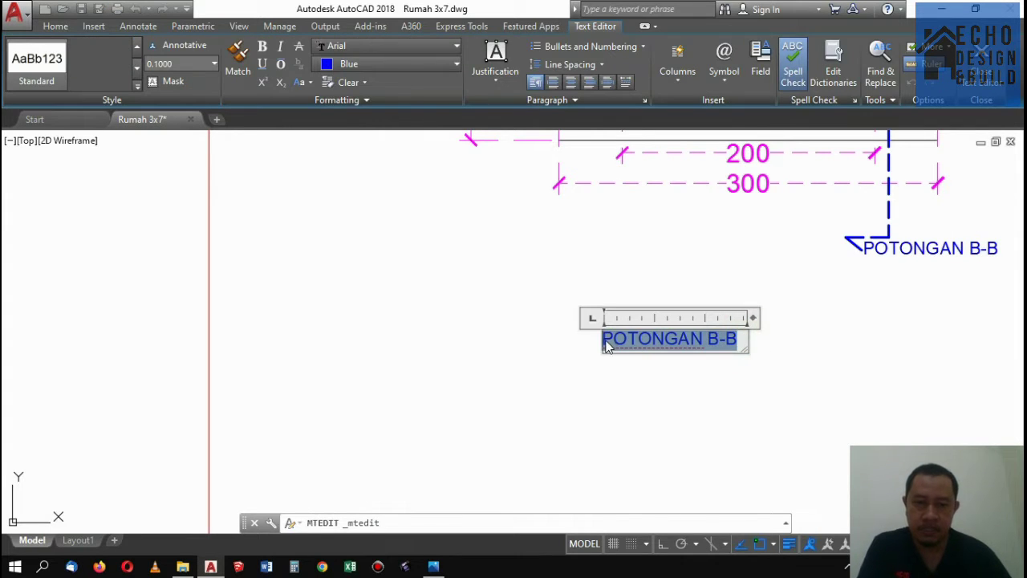
text(DENAH LANTAI)
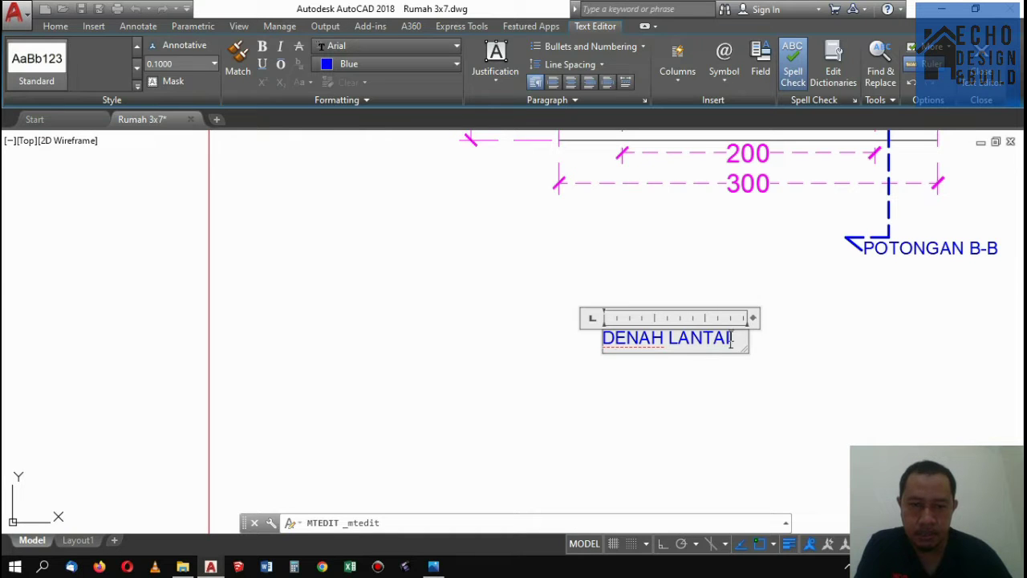
click(715, 377)
click(682, 338)
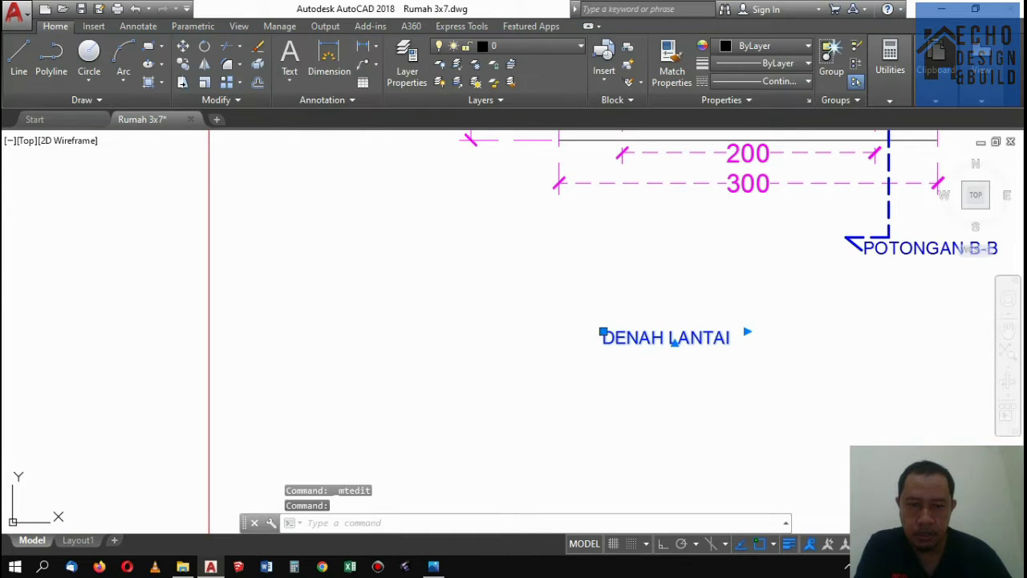
double_click(732, 338)
key(Return)
text(SKALA : 1: 100)
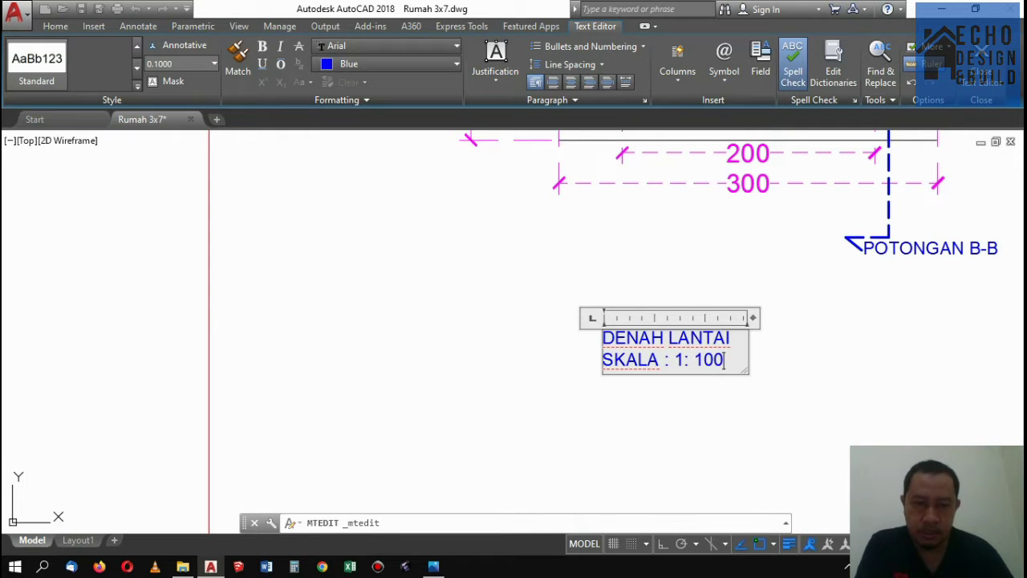
click(704, 321)
- Zoom in and out around the sheet to review the new title under the plans
scroll(705, 305, down, 5)
scroll(710, 273, down, 2)
scroll(713, 249, down, 3)
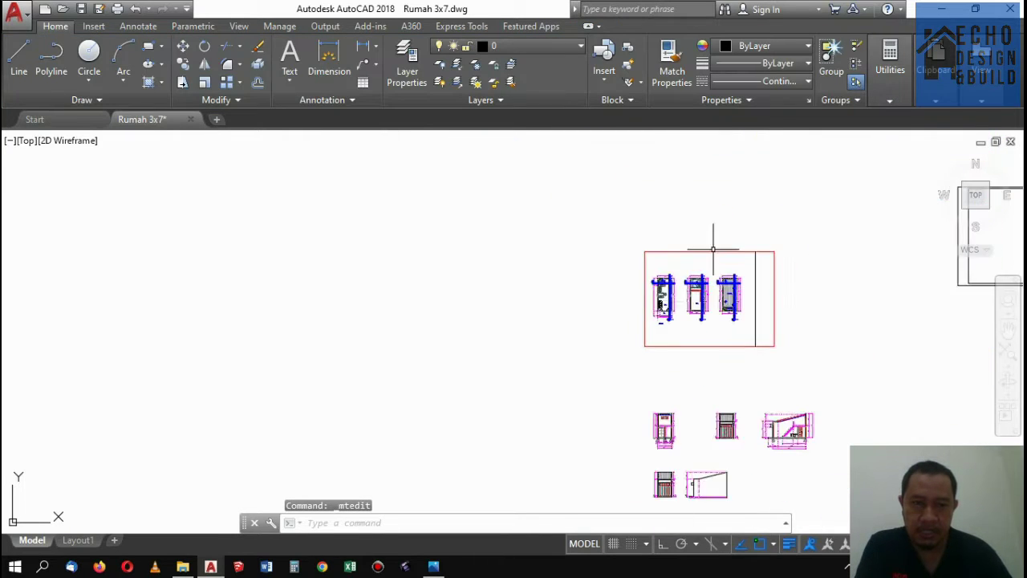
scroll(714, 244, up, 4)
scroll(726, 240, down, 4)
scroll(731, 235, up, 2)
scroll(630, 197, up, 2)
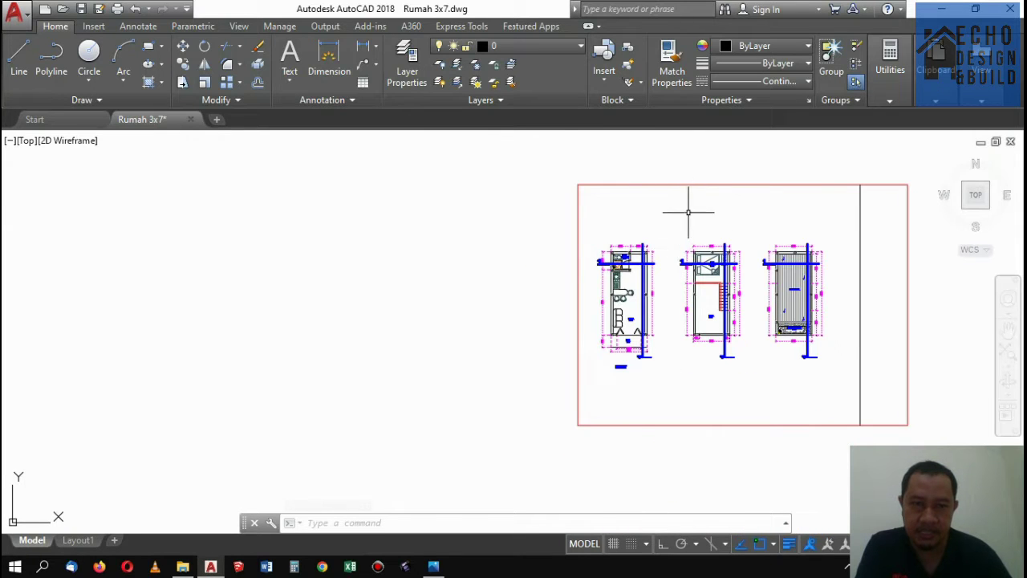
scroll(623, 360, up, 2)
scroll(634, 345, up, 2)
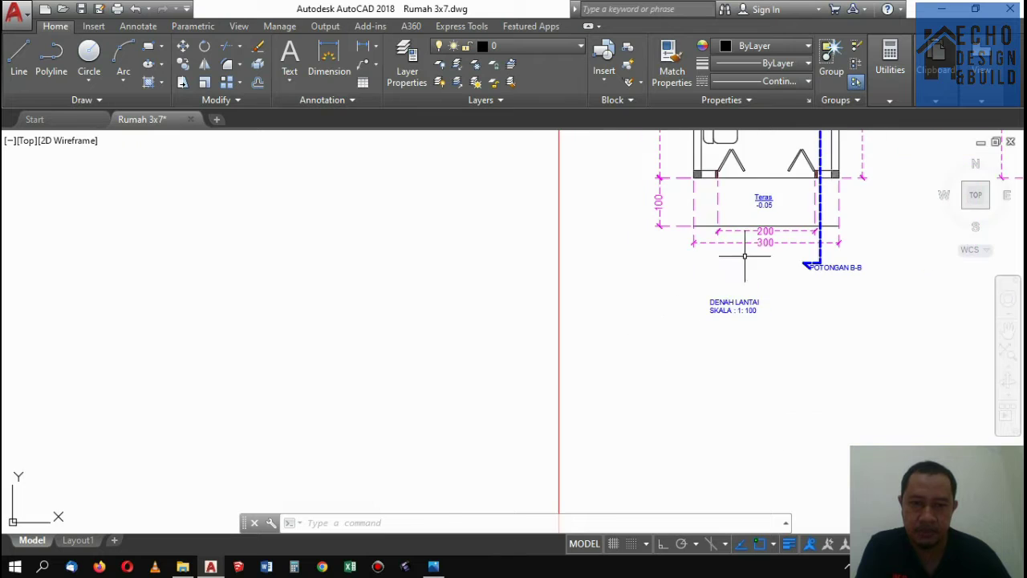
scroll(647, 324, down, 1)
scroll(647, 324, down, 2)
scroll(658, 305, down, 1)
scroll(670, 289, up, 2)
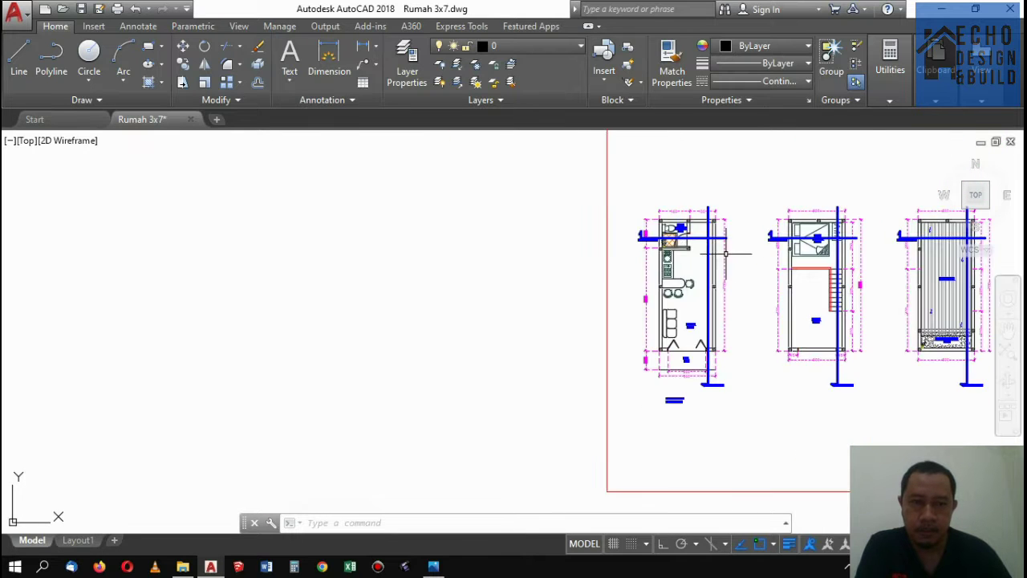
scroll(677, 273, down, 2)
scroll(674, 272, up, 2)
scroll(678, 336, up, 3)
scroll(681, 436, down, 3)
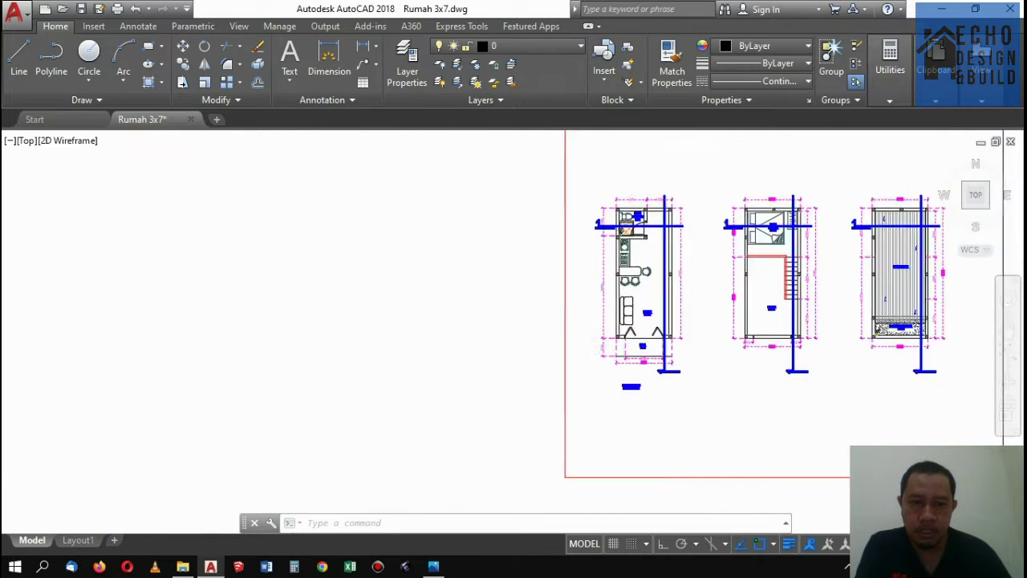
scroll(668, 278, up, 1)
scroll(668, 278, down, 5)
scroll(756, 280, up, 2)
scroll(757, 280, up, 2)
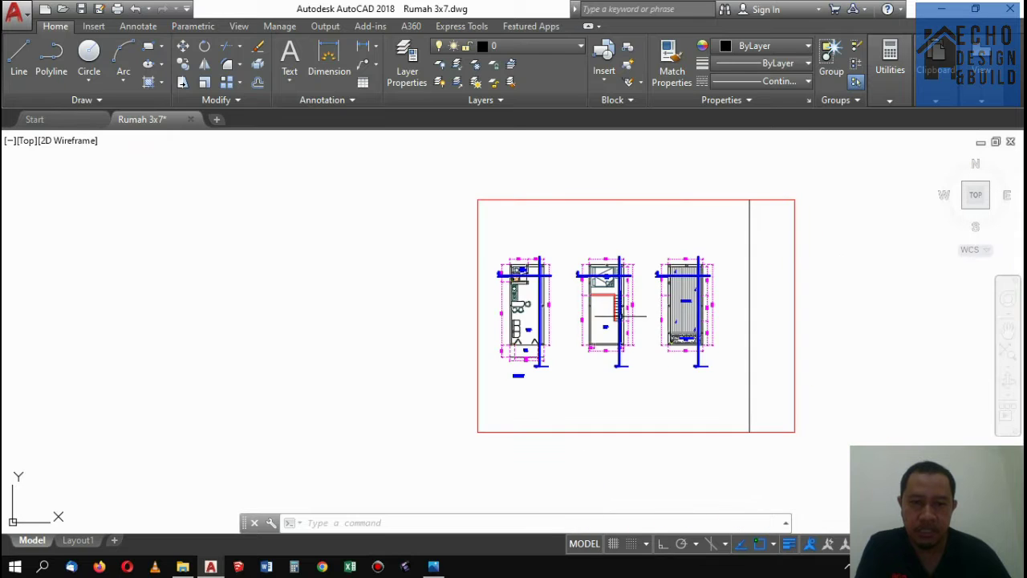
scroll(594, 289, down, 4)
scroll(582, 295, up, 5)
scroll(552, 299, down, 4)
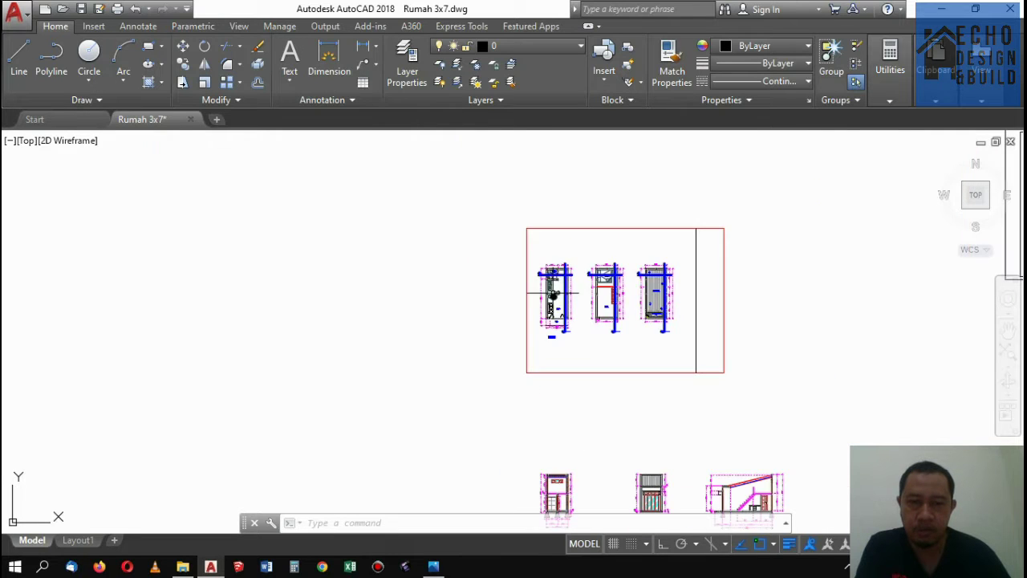
scroll(541, 291, up, 3)
scroll(558, 366, down, 1)
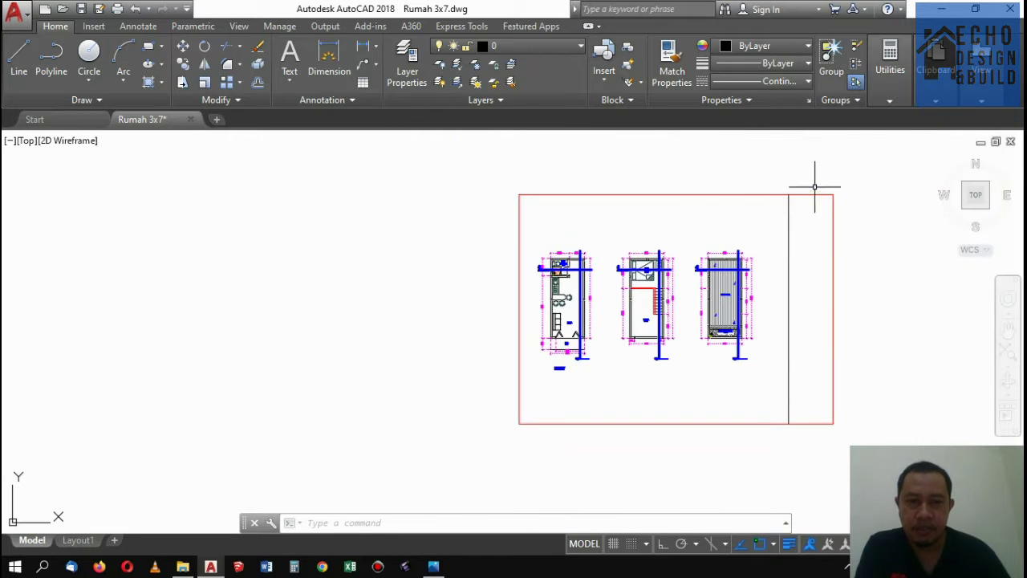
- Select the red frame and divider to check them, then clear the selection
click(789, 205)
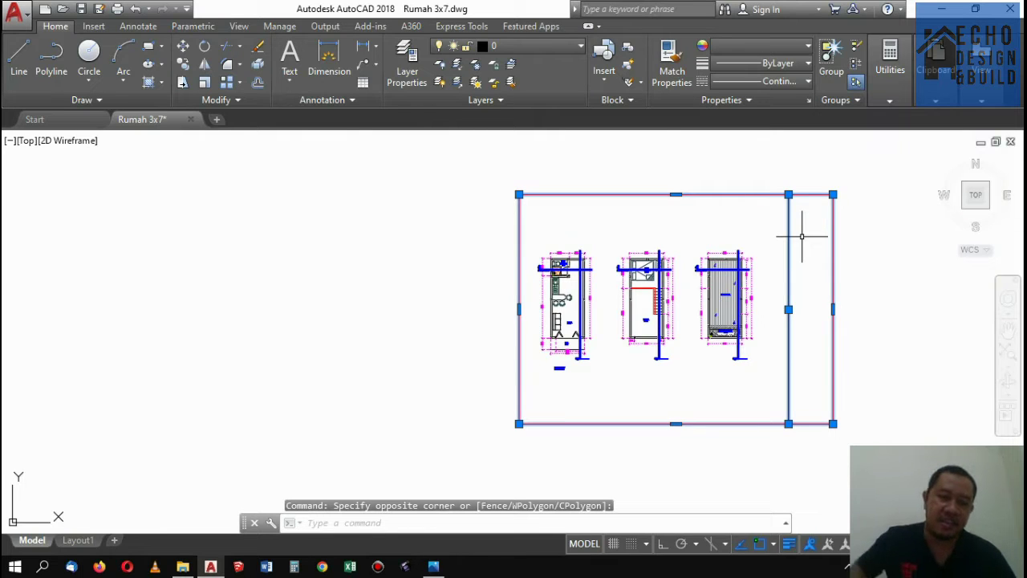
key(Escape)
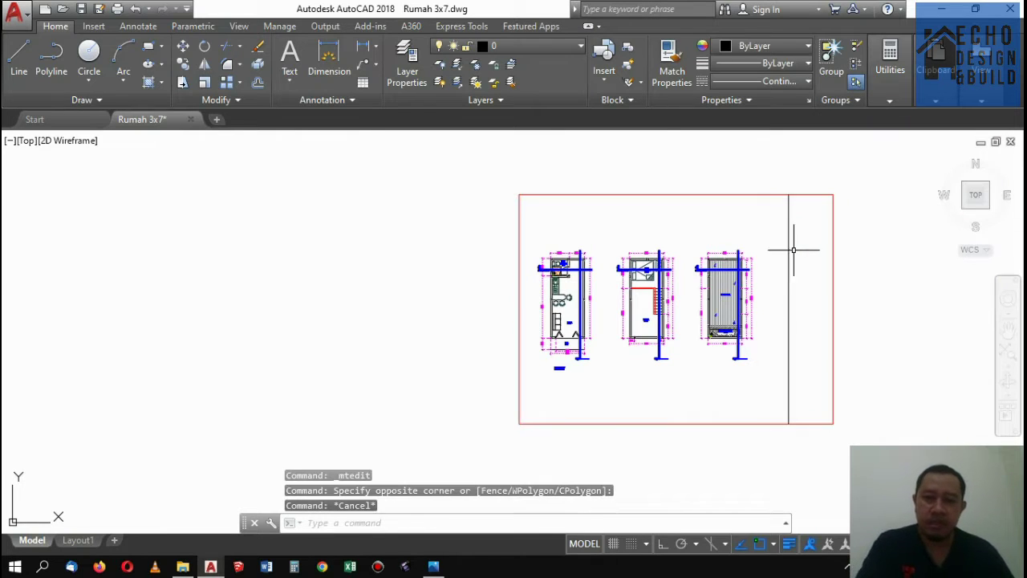
scroll(765, 272, down, 4)
scroll(771, 273, up, 4)
middle_drag(802, 225, 816, 252)
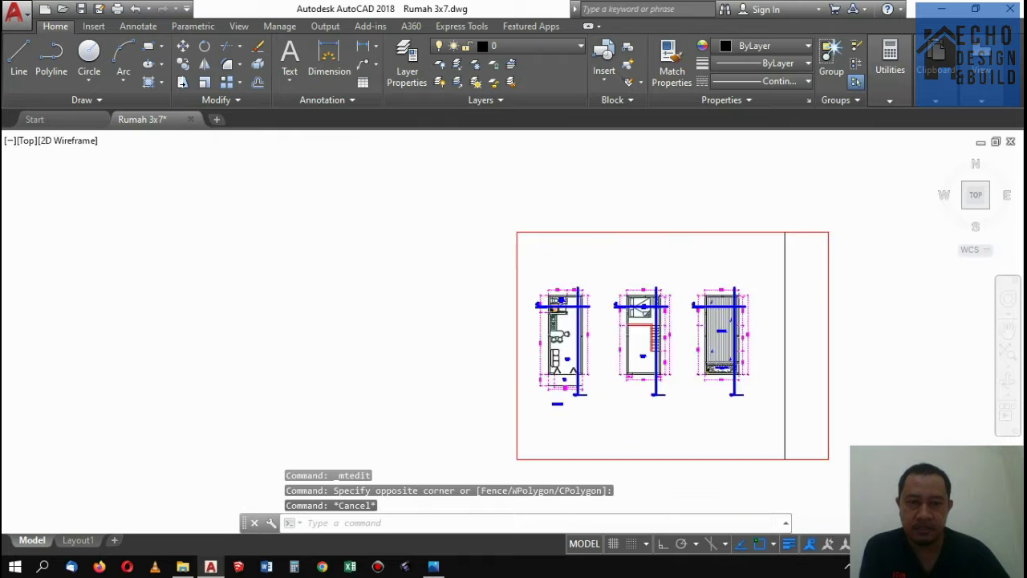
scroll(784, 253, down, 2)
scroll(741, 259, up, 2)
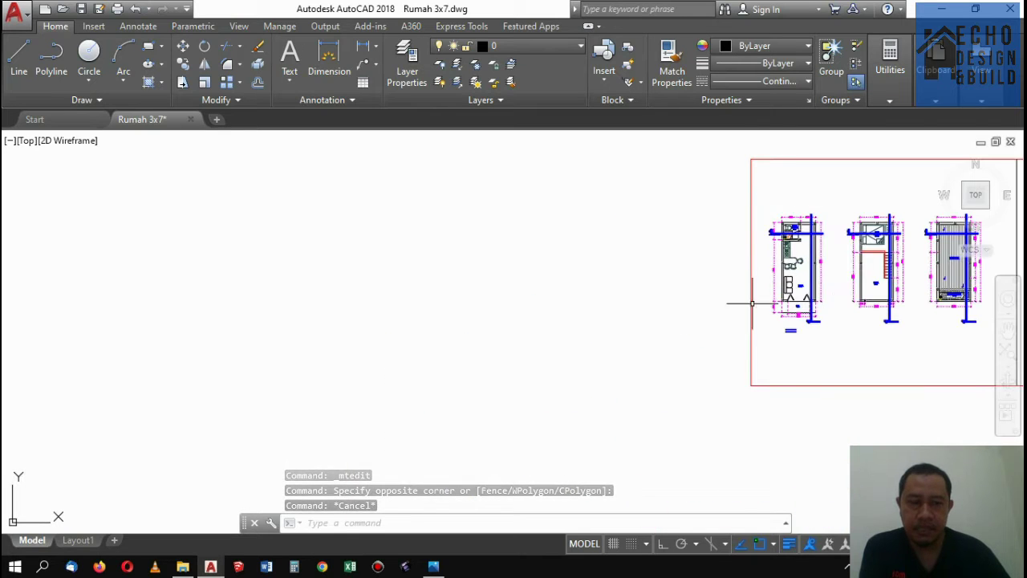
scroll(751, 293, down, 2)
scroll(871, 252, up, 1)
scroll(825, 246, down, 3)
scroll(822, 273, up, 4)
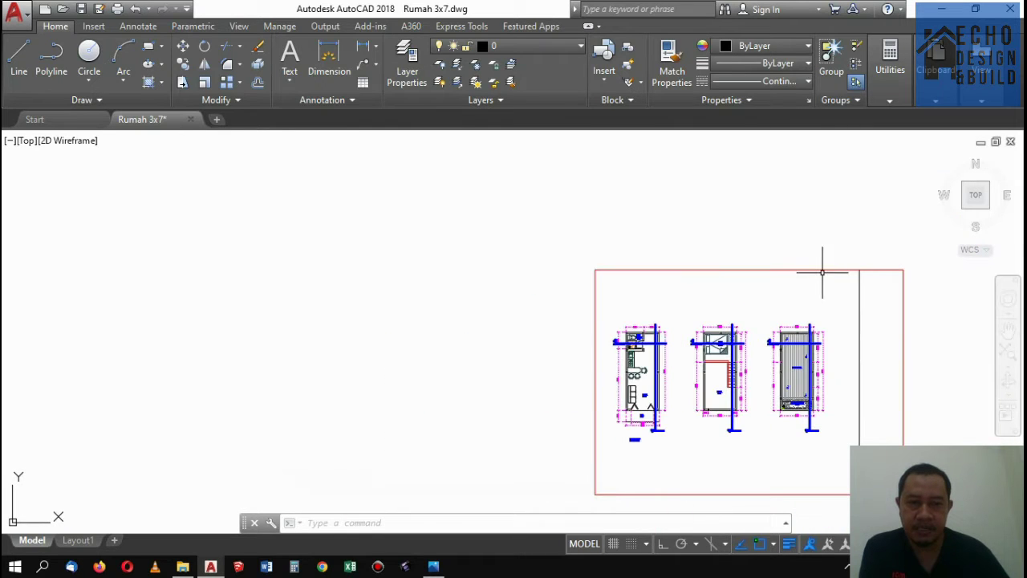
- Copy the red sheet border to an empty spot on the left
click(774, 287)
click(757, 252)
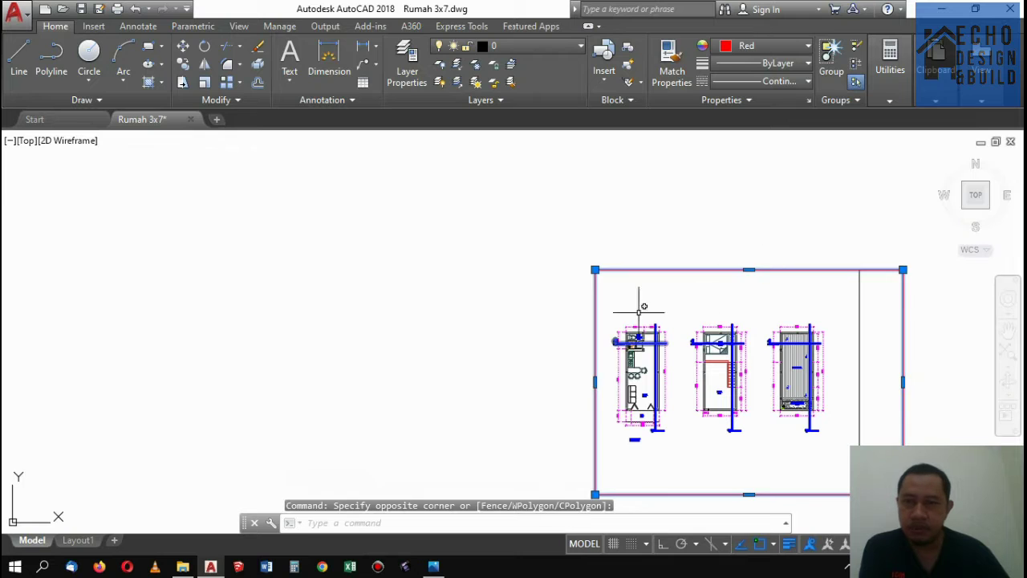
click(183, 64)
click(646, 227)
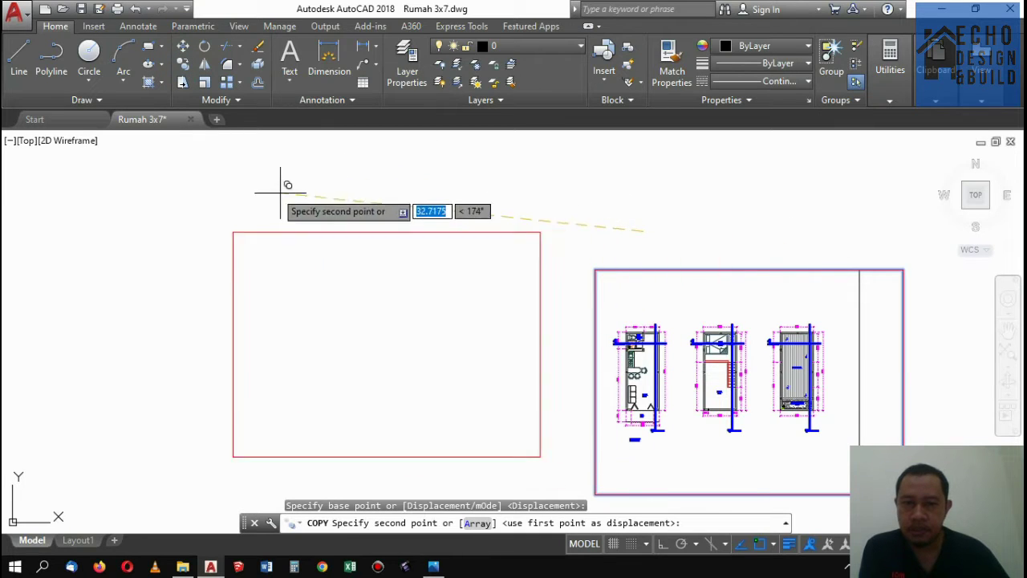
scroll(514, 193, down, 5)
scroll(488, 202, up, 3)
key(Return)
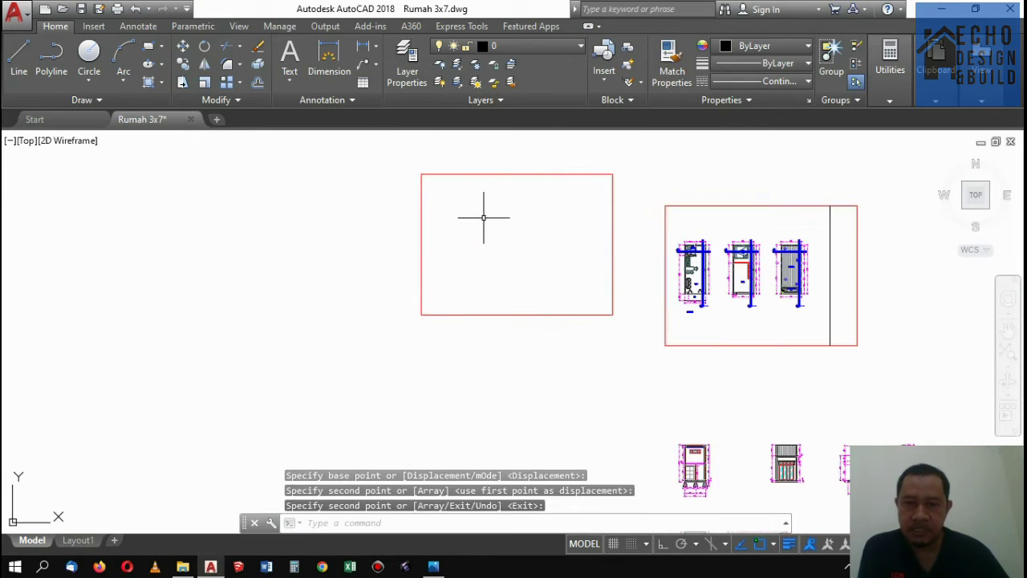
scroll(513, 228, up, 3)
scroll(594, 277, down, 3)
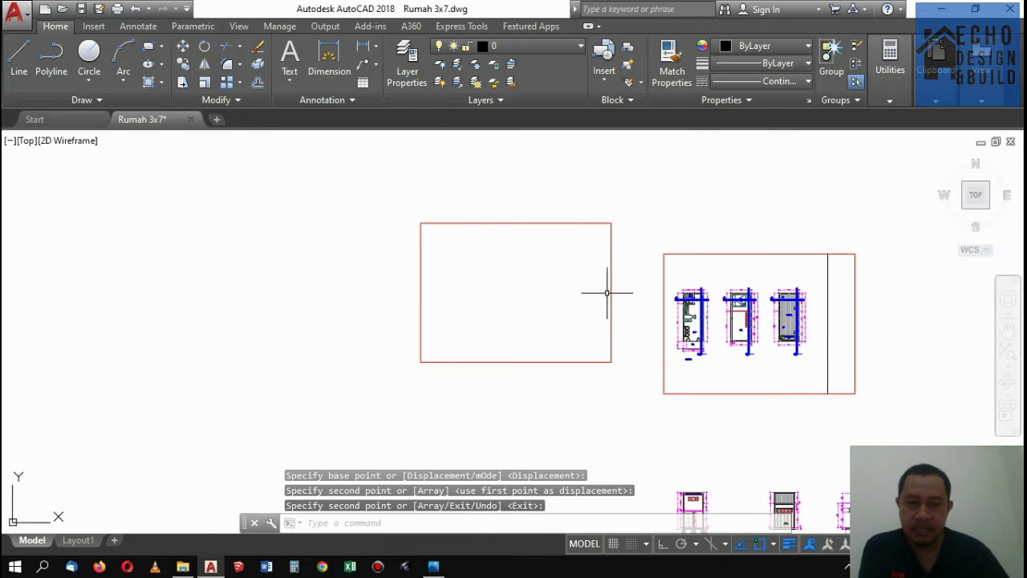
scroll(658, 321, up, 3)
scroll(686, 342, down, 3)
scroll(762, 377, up, 4)
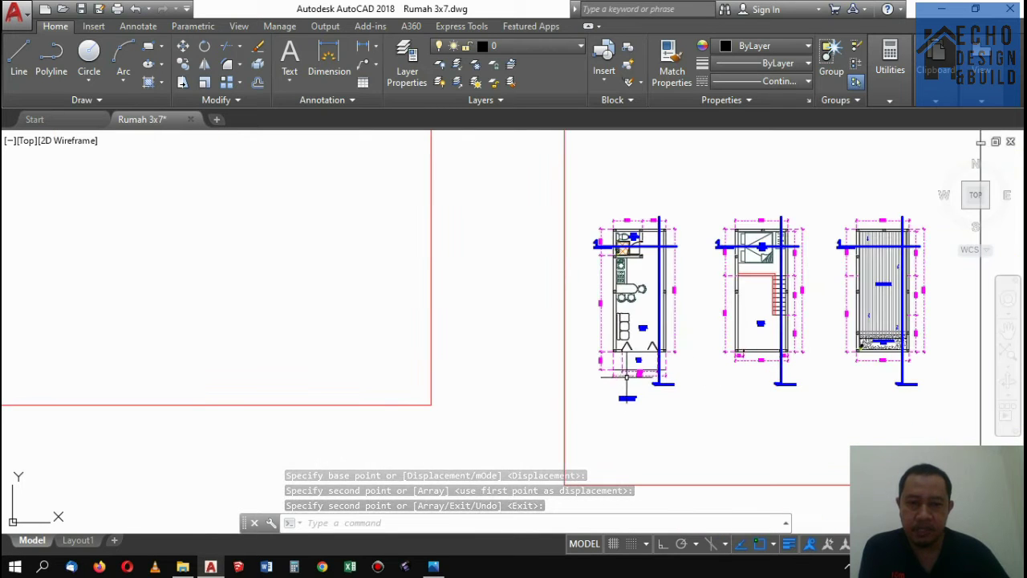
scroll(677, 369, down, 4)
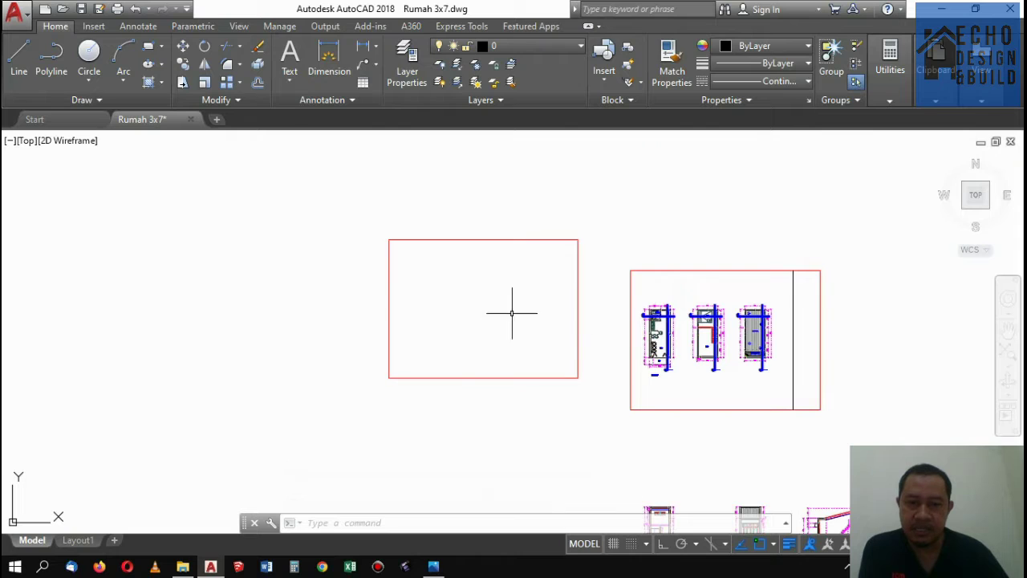
- Scale the copied border by 0.5 about its lower-left corner
click(414, 265)
click(362, 192)
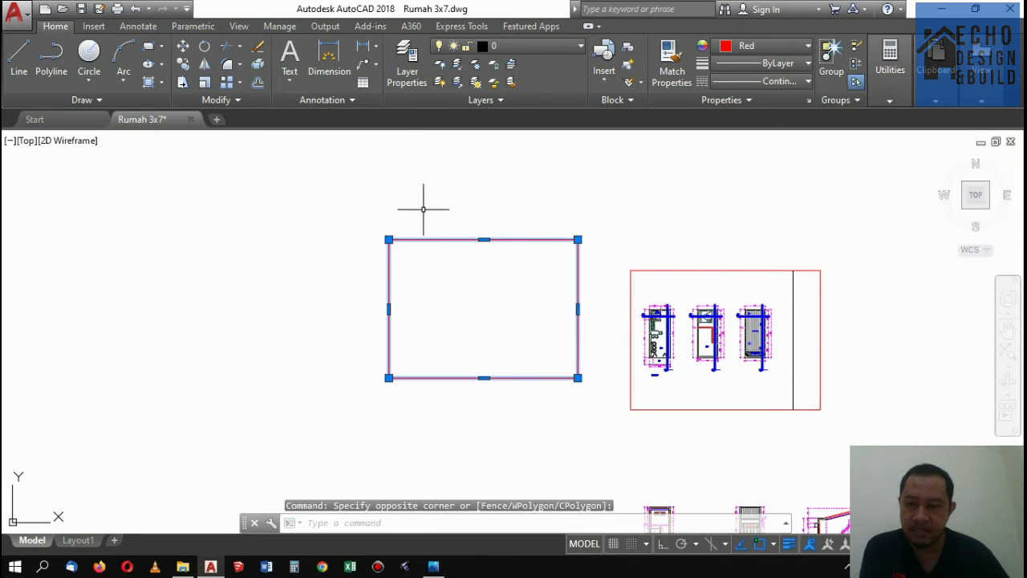
text(sc)
key(Return)
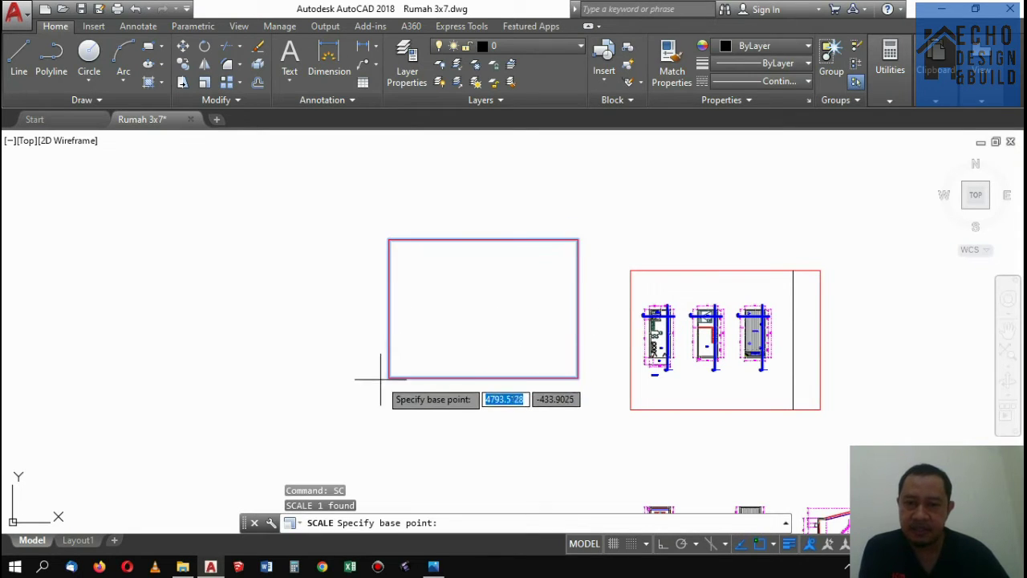
click(388, 378)
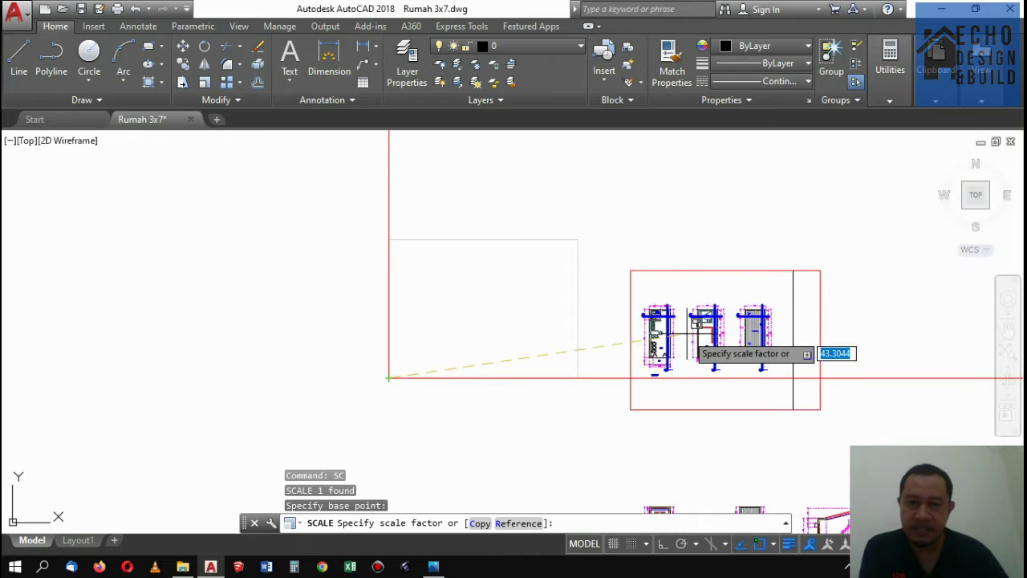
scroll(641, 337, up, 3)
scroll(734, 271, down, 5)
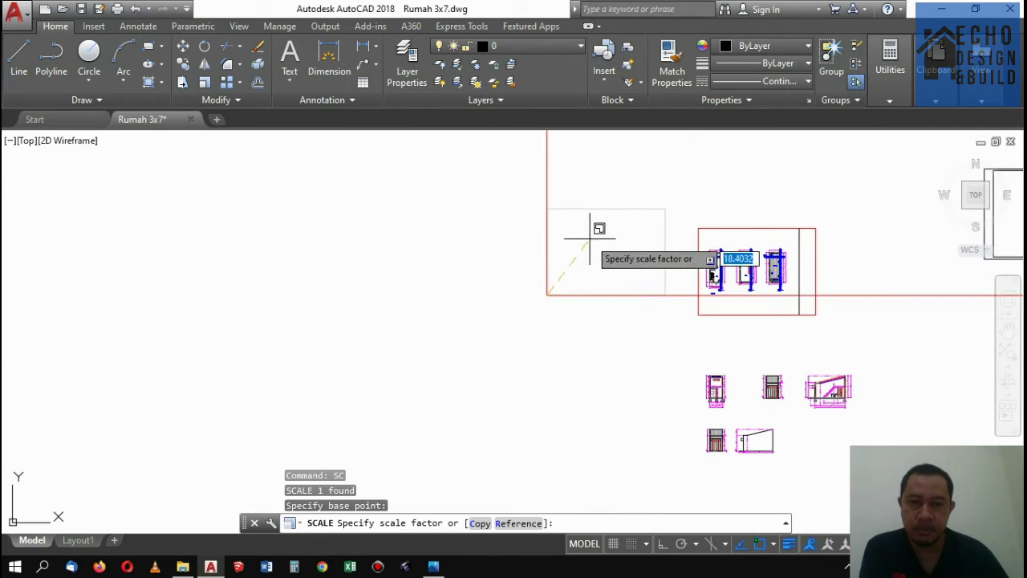
scroll(610, 232, down, 3)
scroll(594, 289, up, 2)
scroll(557, 327, up, 4)
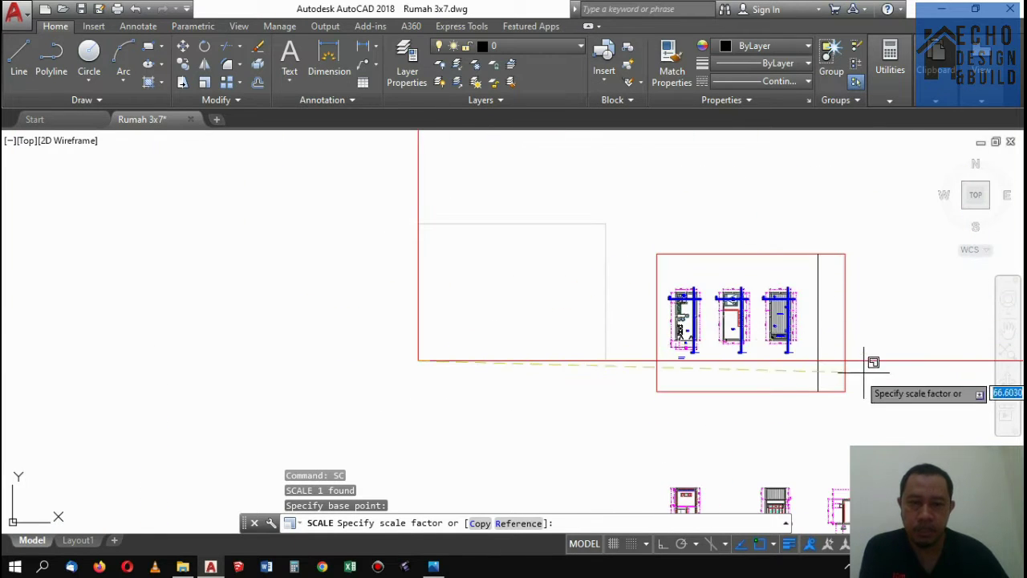
scroll(505, 310, down, 3)
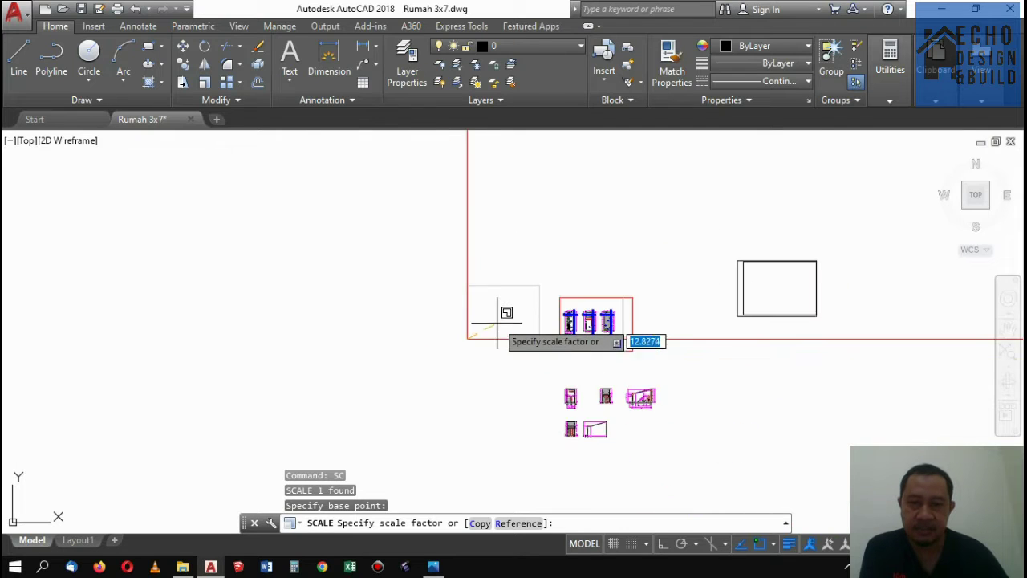
scroll(468, 295, down, 2)
scroll(458, 305, down, 2)
scroll(461, 304, down, 2)
scroll(482, 297, up, 5)
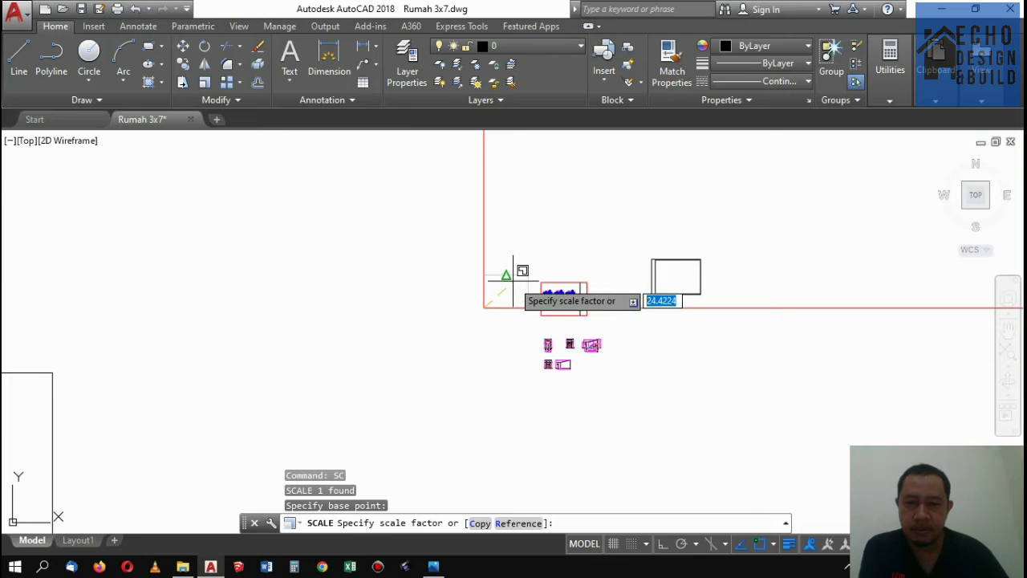
text(0.5)
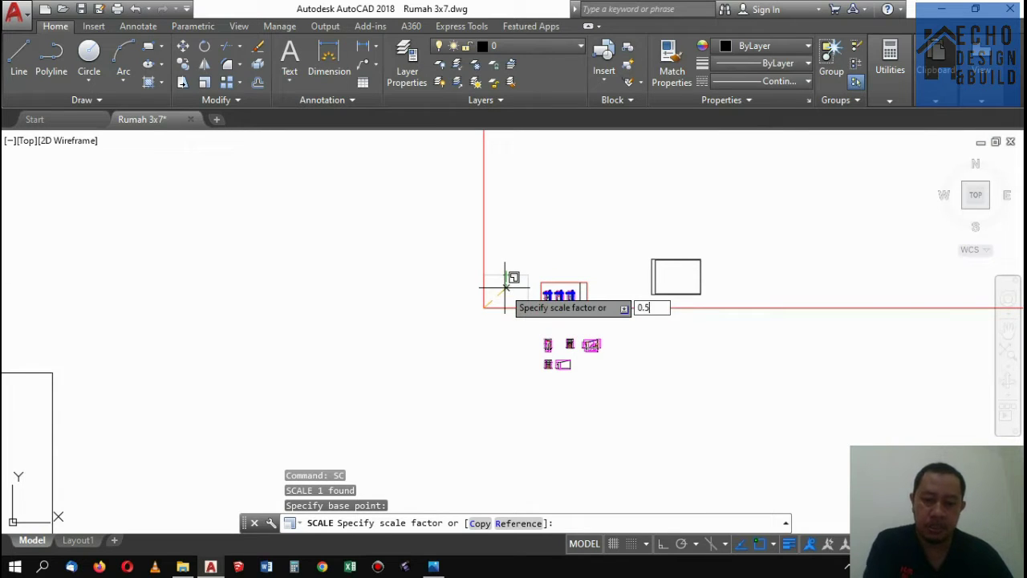
key(Return)
scroll(509, 275, up, 3)
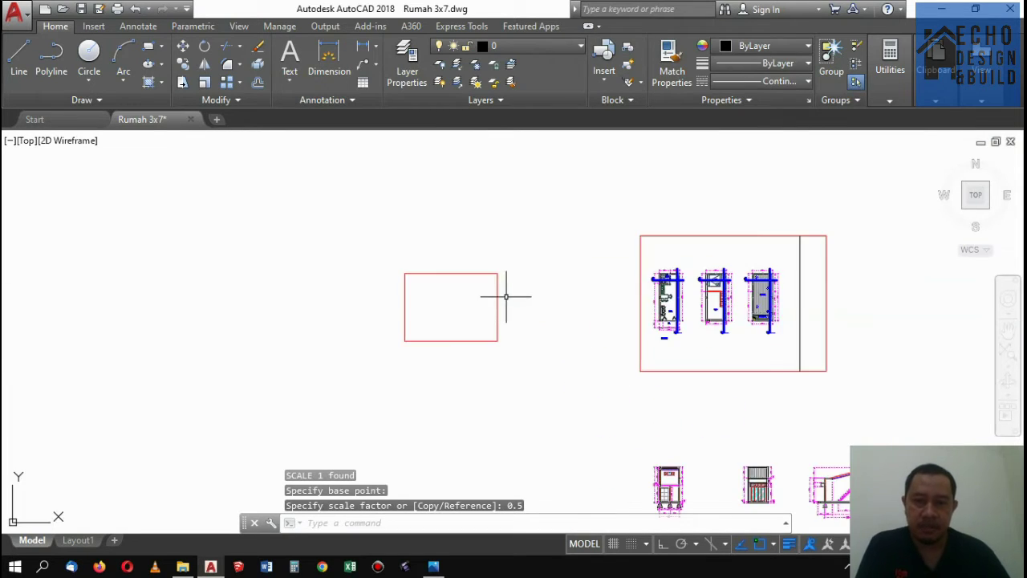
scroll(509, 294, up, 3)
- Move the small rectangle over the first two floor plans
click(403, 267)
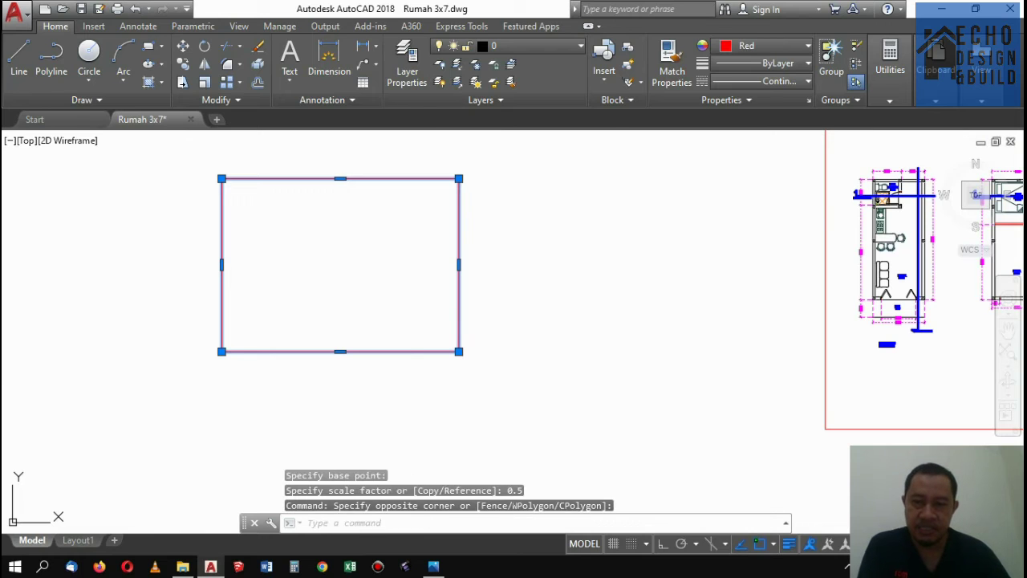
text(m)
key(Return)
click(399, 385)
scroll(481, 353, down, 6)
scroll(546, 339, up, 6)
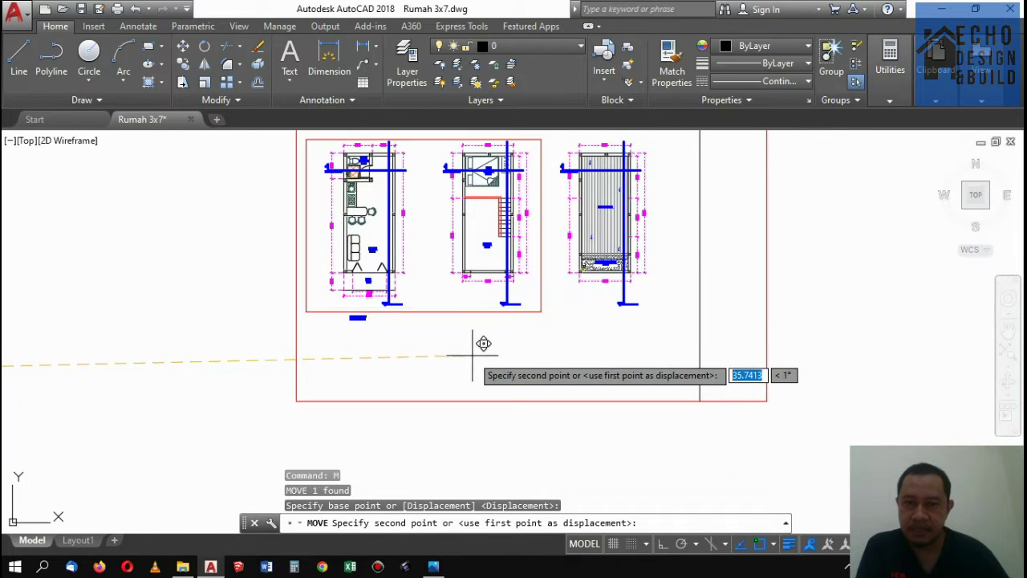
click(472, 352)
scroll(487, 345, down, 3)
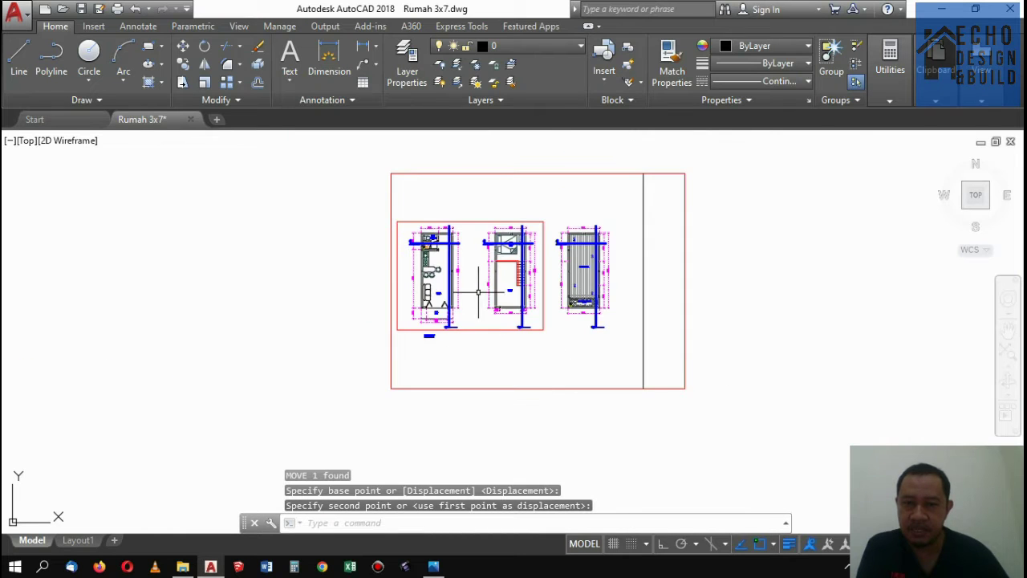
scroll(422, 324, up, 3)
scroll(459, 334, up, 5)
scroll(459, 335, down, 5)
scroll(538, 378, up, 2)
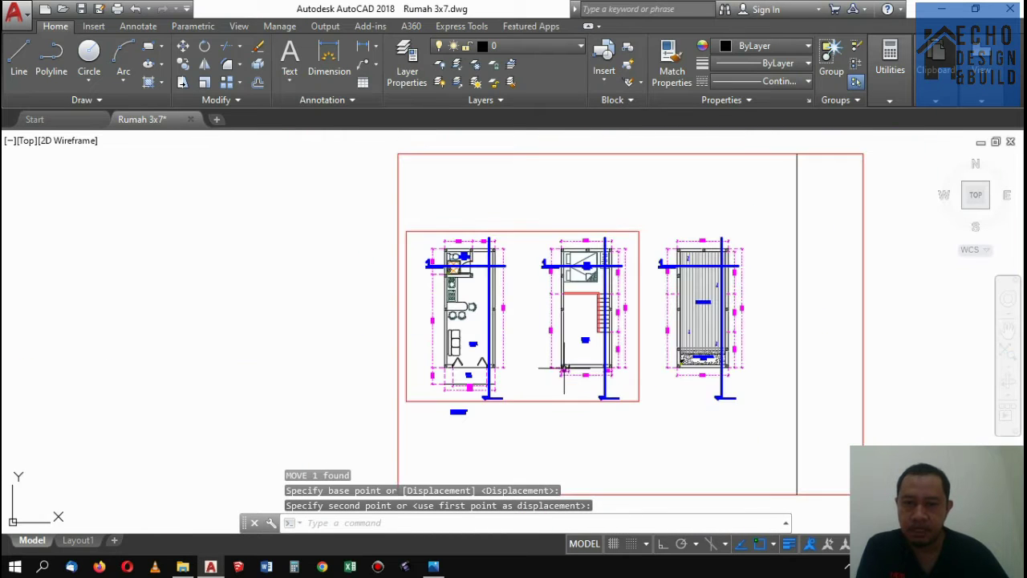
- Move the red rectangle off to the left and clear the selection
click(538, 386)
click(527, 335)
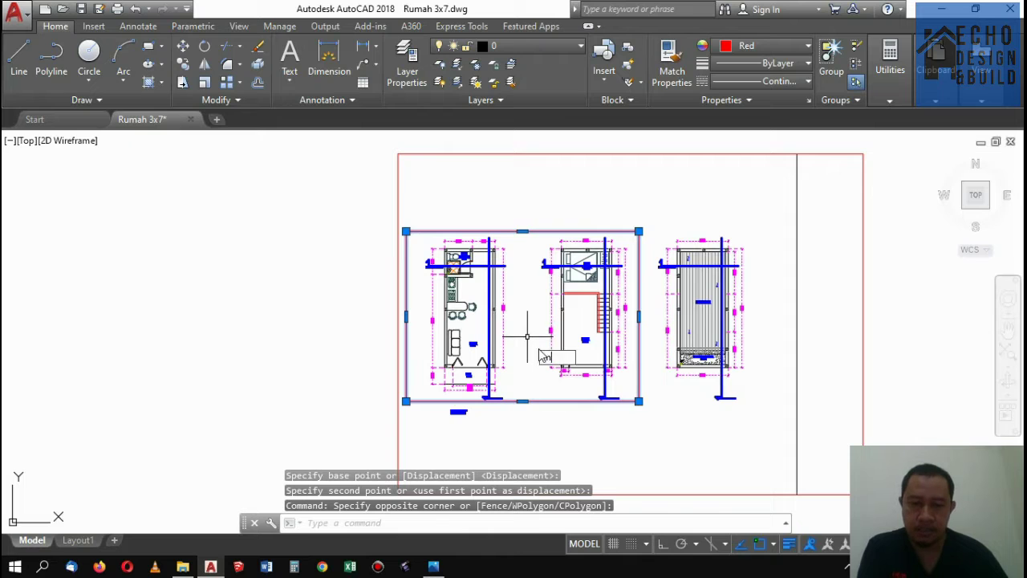
text(m)
key(Return)
click(530, 372)
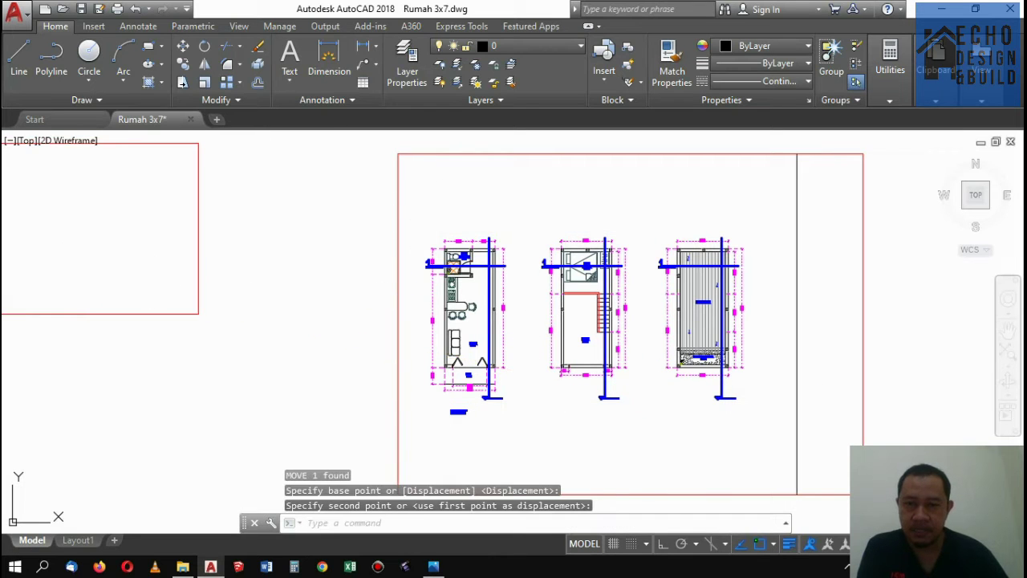
key(Escape)
click(364, 173)
scroll(466, 200, down, 4)
scroll(508, 199, up, 4)
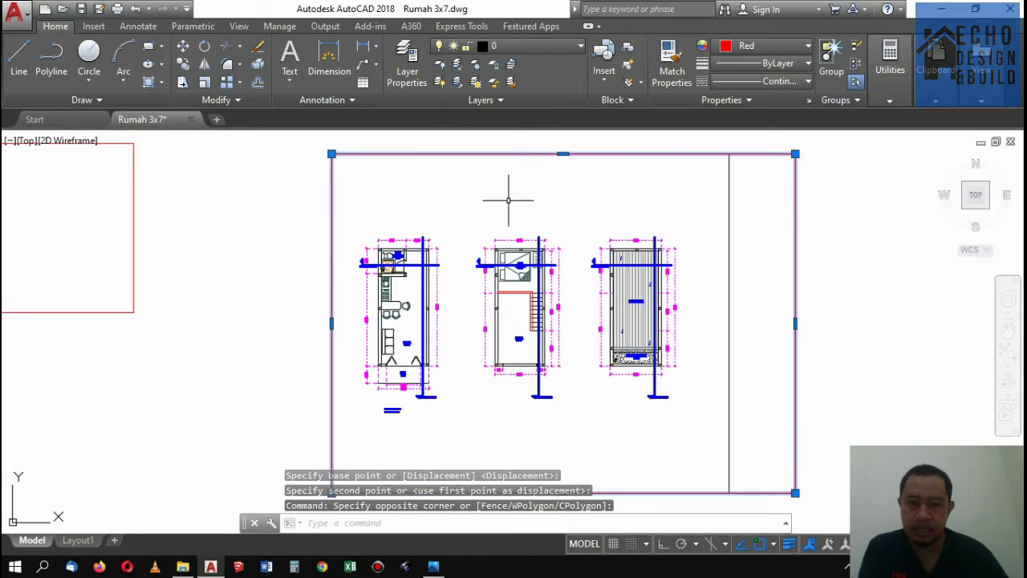
key(Escape)
scroll(507, 199, down, 4)
scroll(513, 240, up, 3)
scroll(481, 265, up, 2)
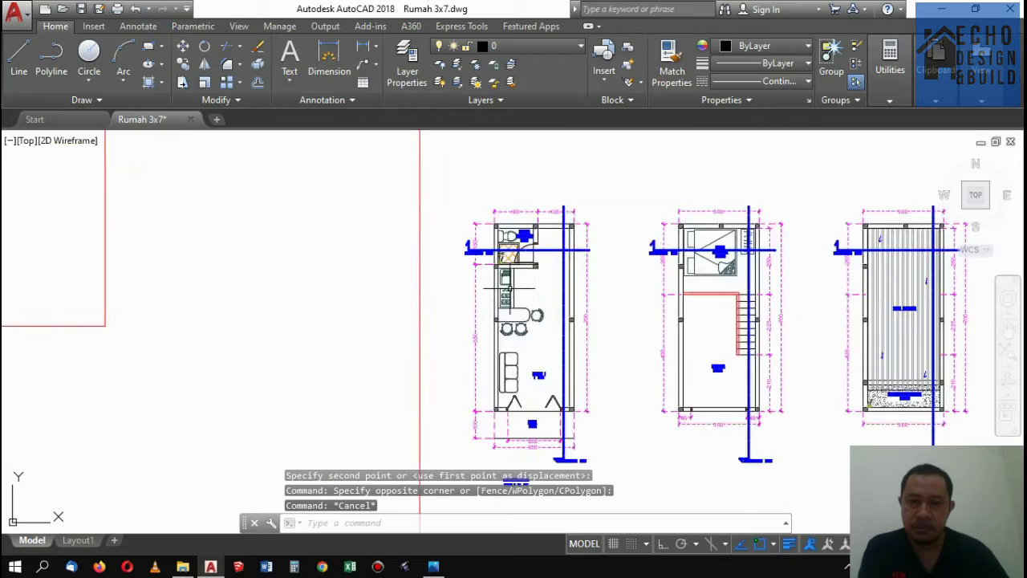
scroll(445, 297, down, 1)
- Move the red rectangle back around the first two floor plans
drag(303, 270, 201, 241)
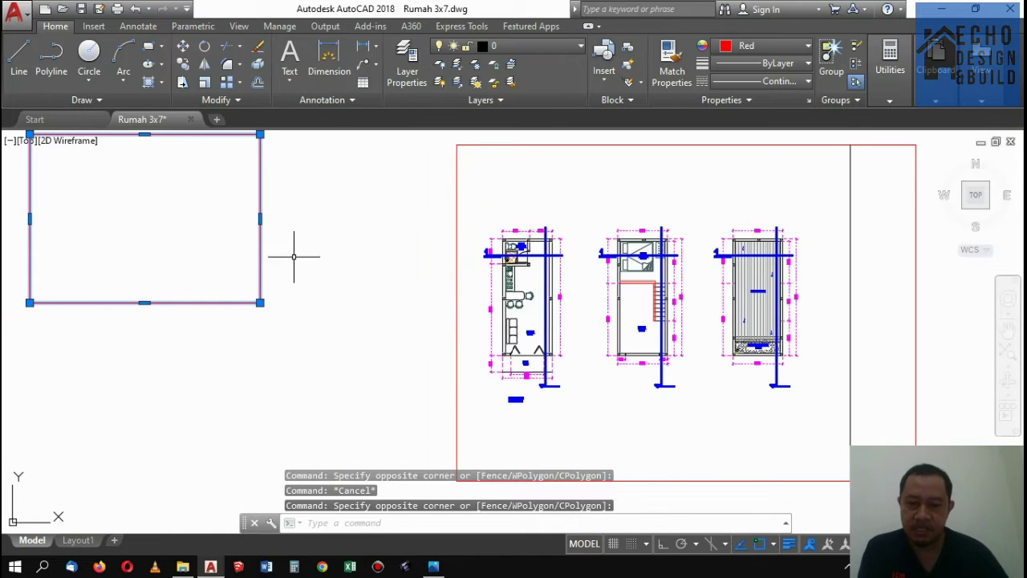
text(m)
key(Return)
click(304, 313)
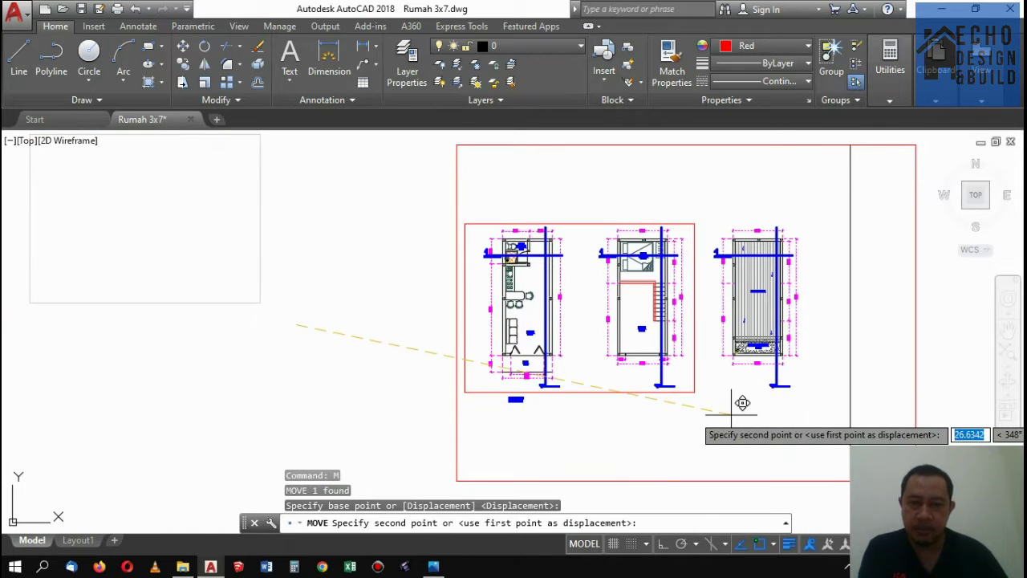
click(736, 412)
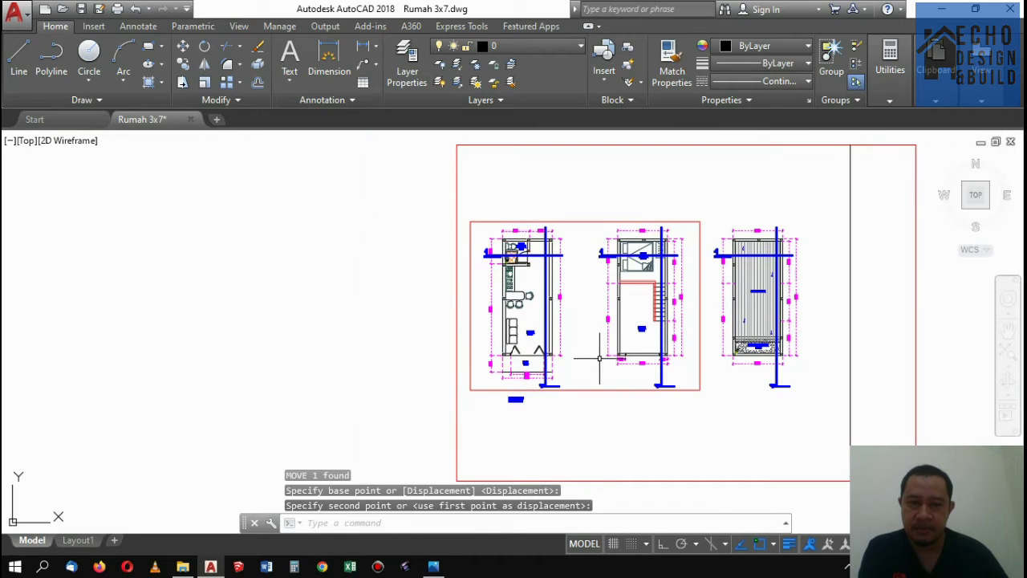
scroll(598, 357, up, 3)
scroll(470, 260, down, 3)
scroll(530, 417, up, 6)
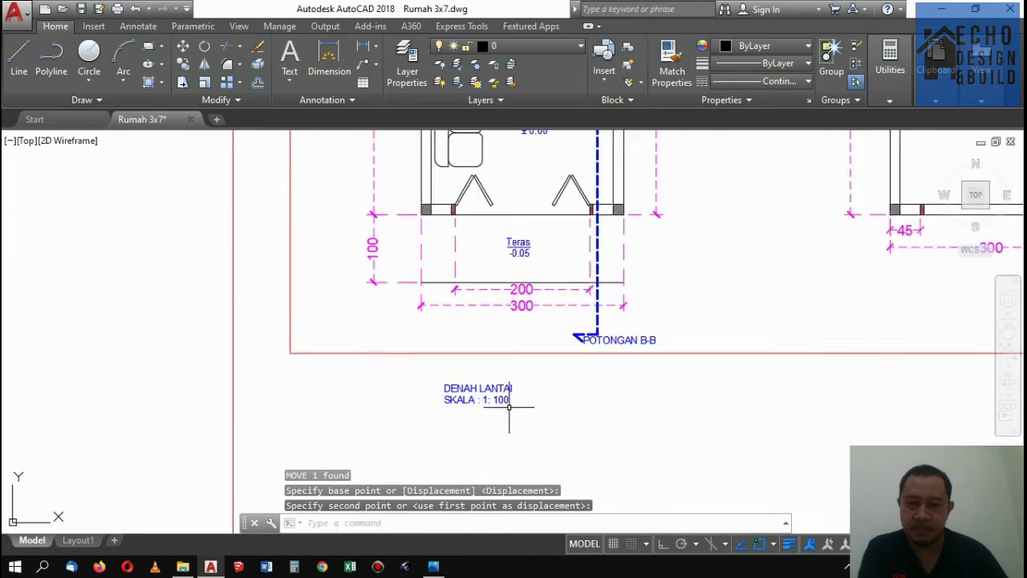
scroll(508, 407, down, 3)
scroll(561, 385, down, 3)
- Select the red rectangle again and start another move from a new base point
click(623, 396)
click(608, 347)
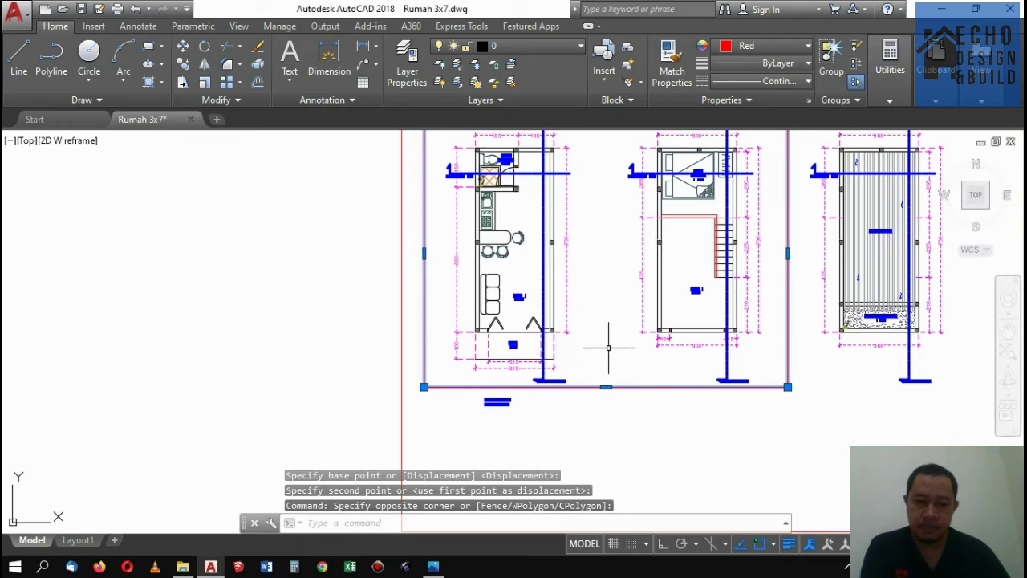
text(m)
key(Return)
click(605, 359)
scroll(577, 369, down, 5)
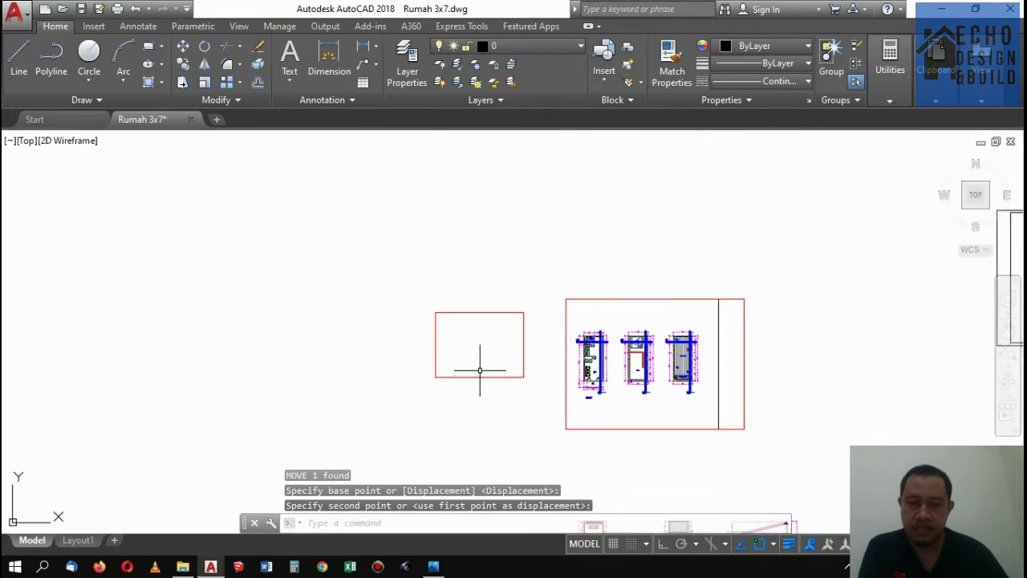
scroll(562, 393, up, 5)
scroll(573, 395, up, 4)
scroll(561, 378, down, 3)
- Drop the red rectangle at its final position
scroll(561, 401, up, 3)
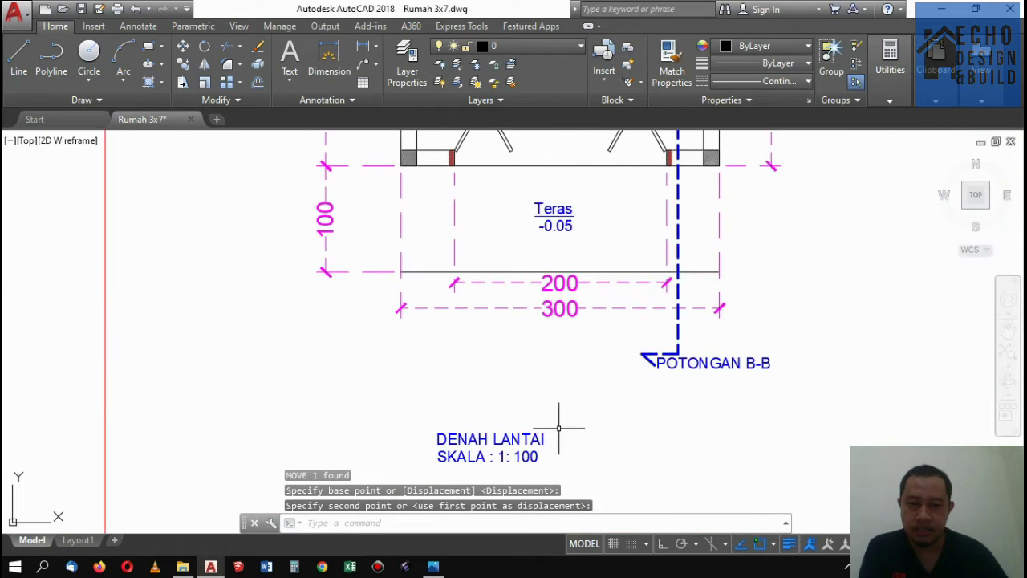
scroll(560, 420, down, 2)
scroll(559, 425, up, 3)
click(600, 442)
- Scale the DENAH LANTAI / SKALA : 1: 100 title by a factor of 2
drag(600, 442, 540, 375)
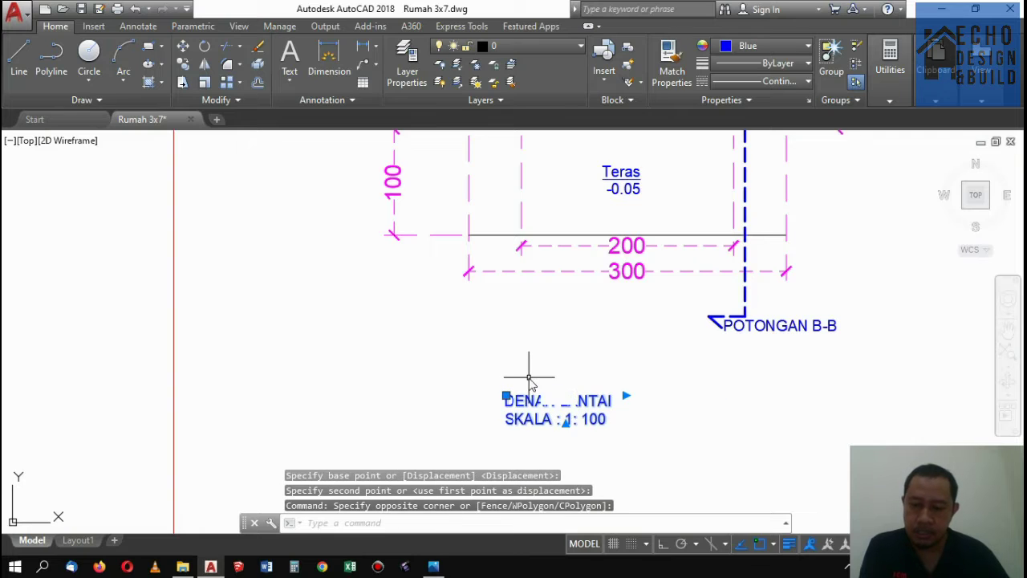
text(sc)
key(Return)
click(507, 412)
text(2)
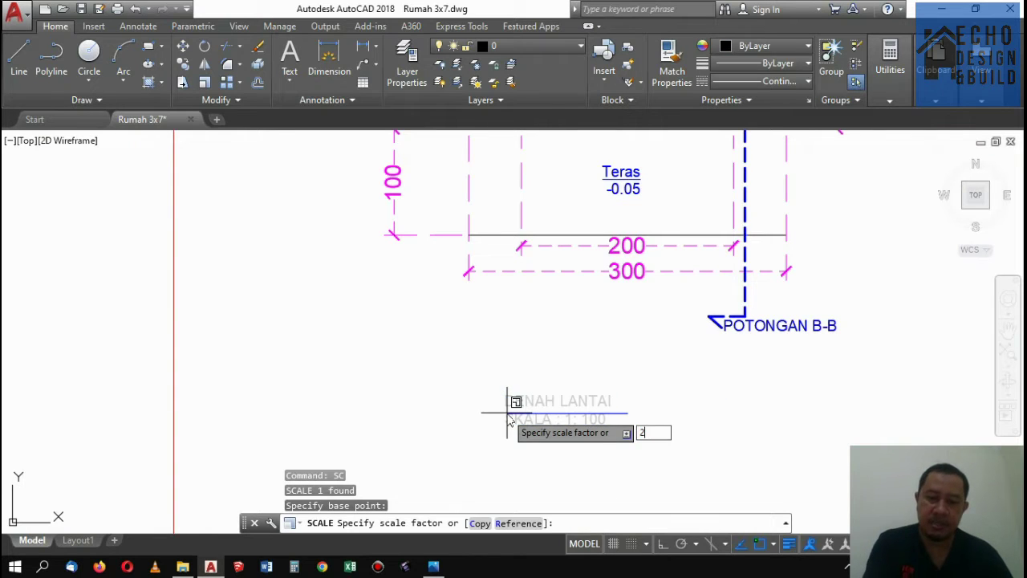
key(Return)
- Stretch the title's width grip so the text wraps onto two lines
scroll(553, 386, down, 4)
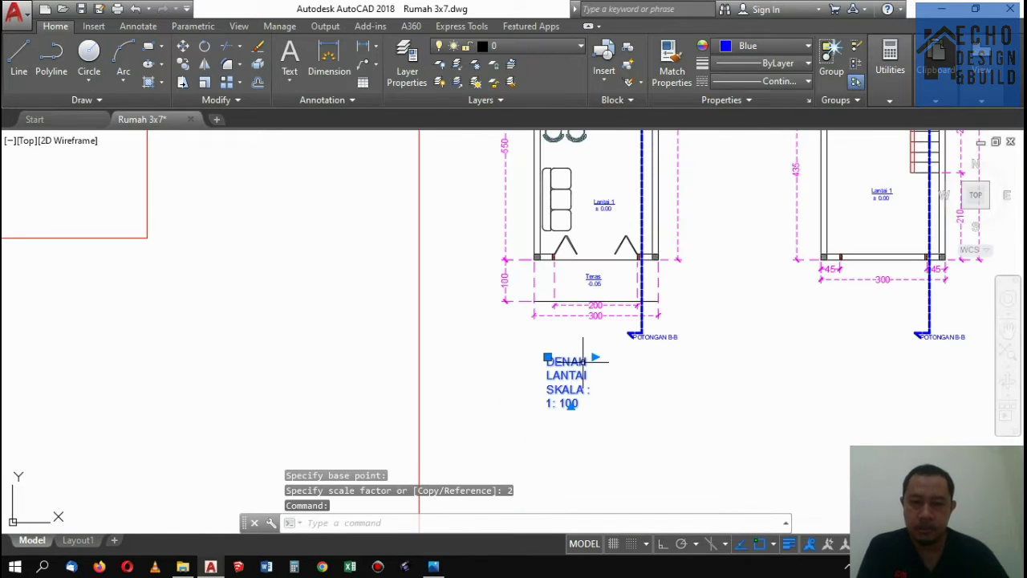
click(594, 357)
scroll(688, 357, up, 2)
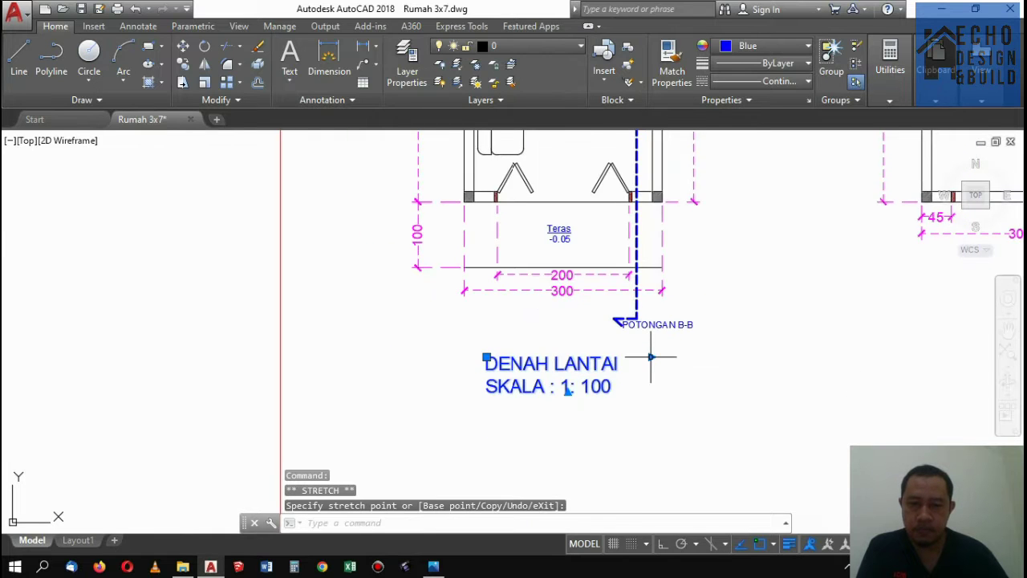
scroll(691, 350, up, 2)
scroll(568, 370, up, 4)
key(Escape)
scroll(605, 391, down, 2)
click(551, 321)
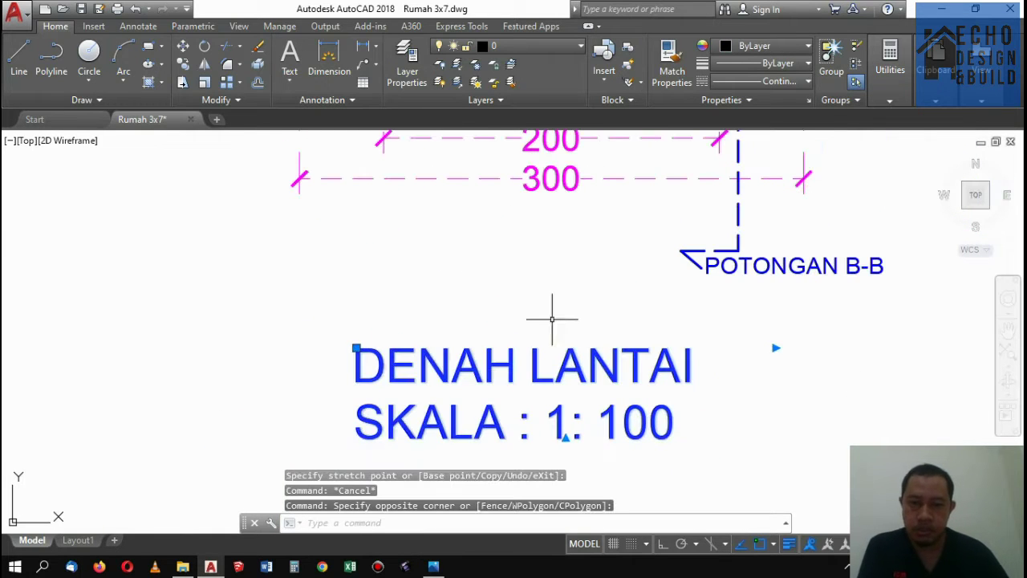
- Change the title's colour from blue to ByLayer black
click(753, 45)
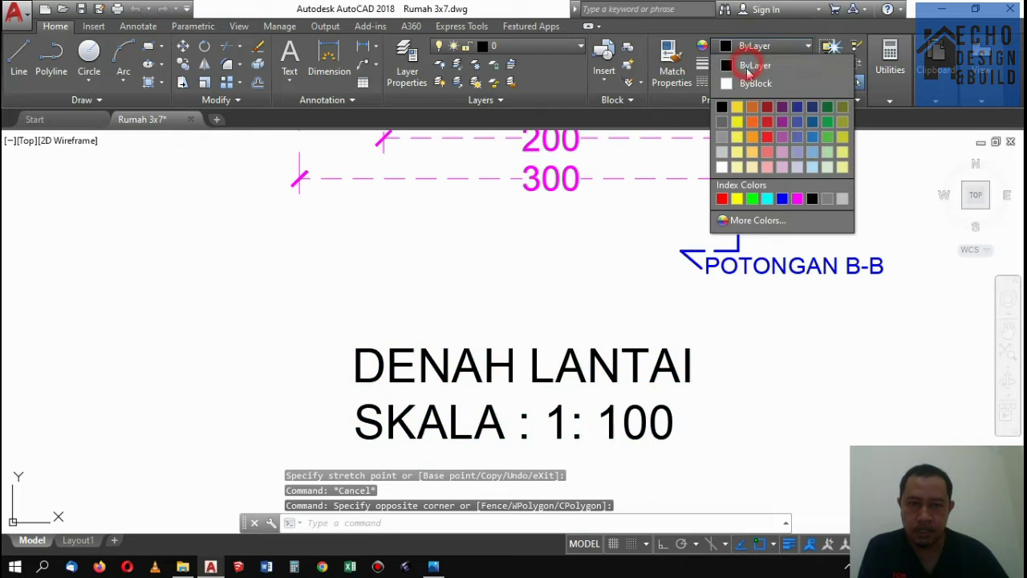
click(750, 65)
middle_drag(584, 401, 677, 356)
key(Escape)
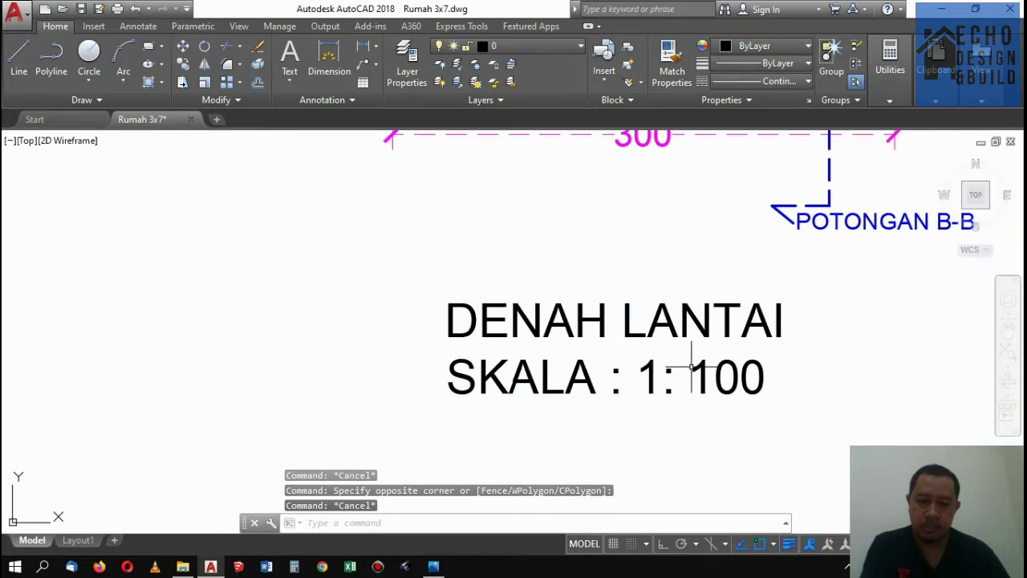
- Start a line (L) beneath the title from its right end
text(l)
key(Return)
click(799, 345)
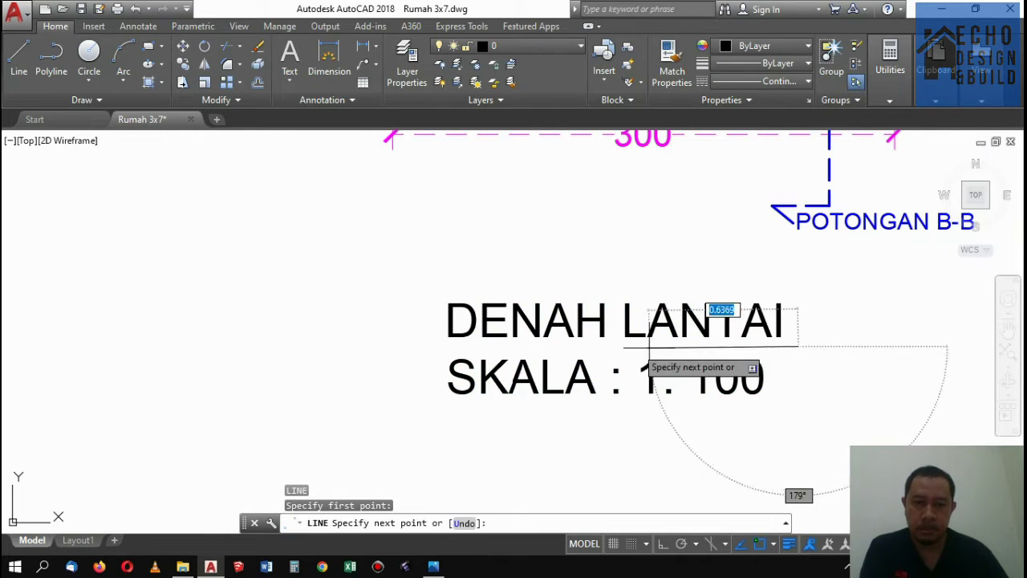
- Finish the underline left of the title and draw a circle at its left end
click(332, 339)
key(Return)
text(c)
key(Return)
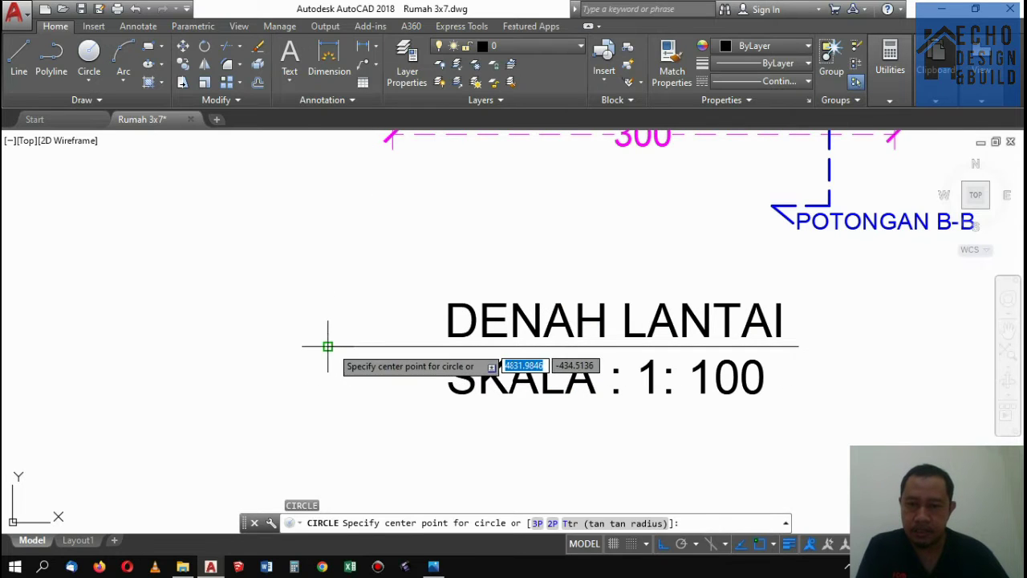
click(328, 345)
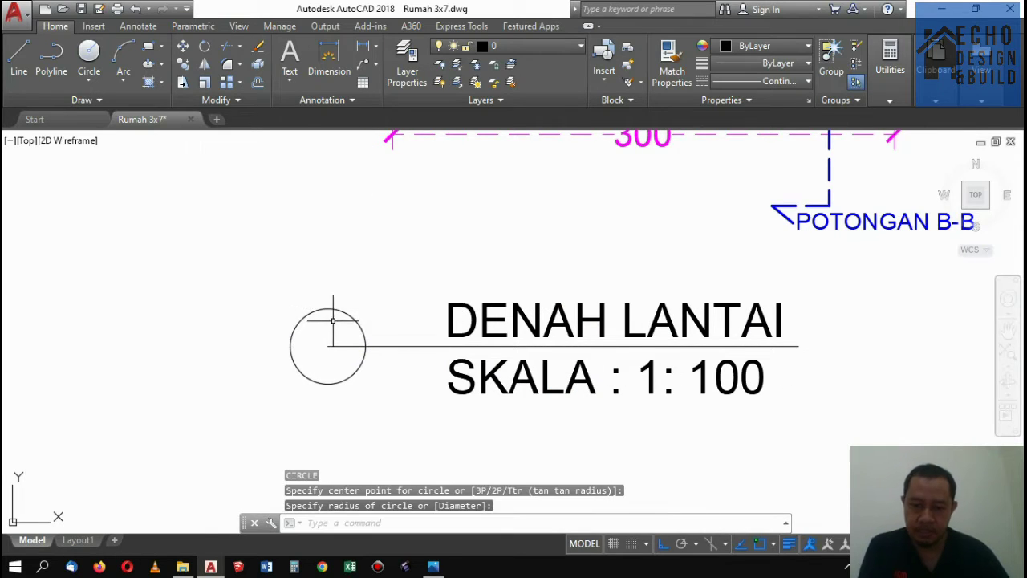
click(333, 321)
- Draw a vertical line from the circle's top quadrant to its bottom quadrant
text(l)
key(Return)
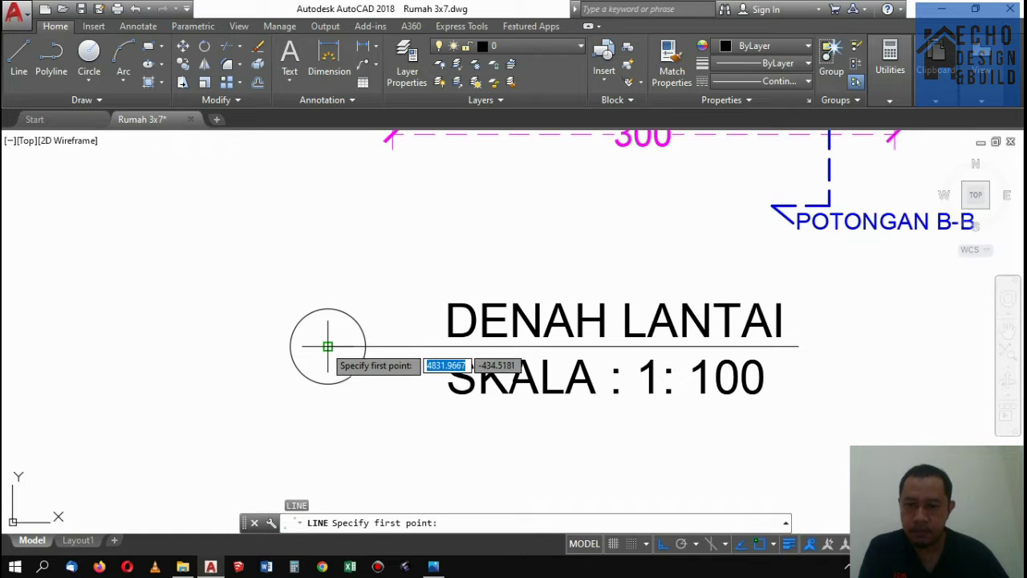
click(328, 308)
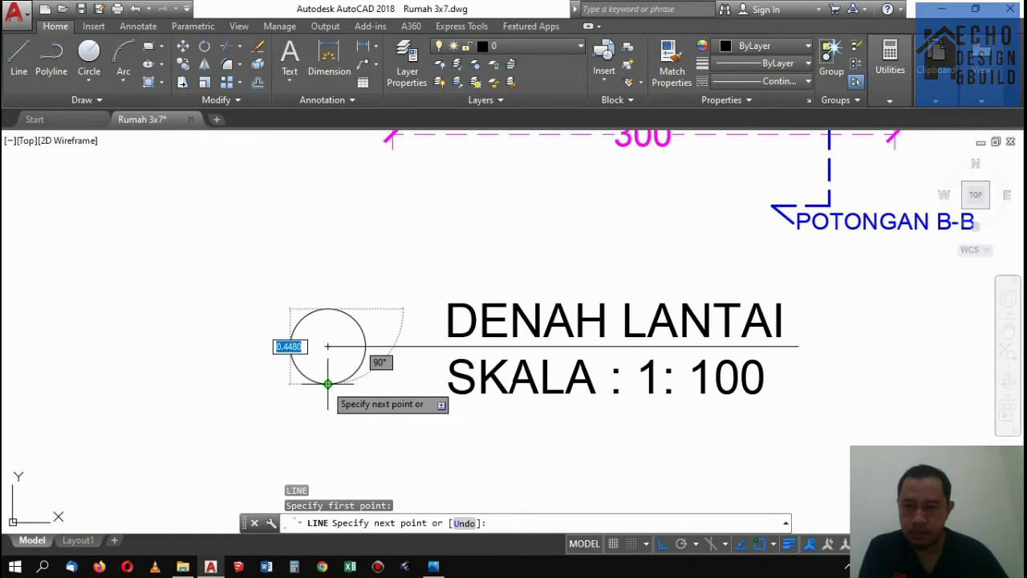
click(325, 383)
key(Return)
- Move the circle and its lines beside the DENAH LANTAI title
scroll(429, 350, down, 3)
scroll(413, 383, up, 3)
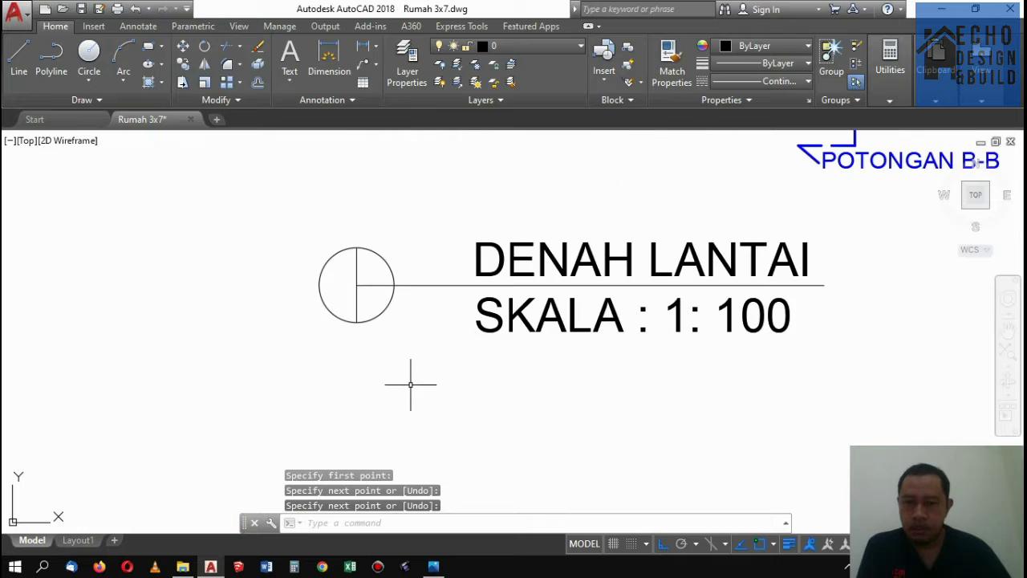
click(412, 383)
click(278, 219)
key(Return)
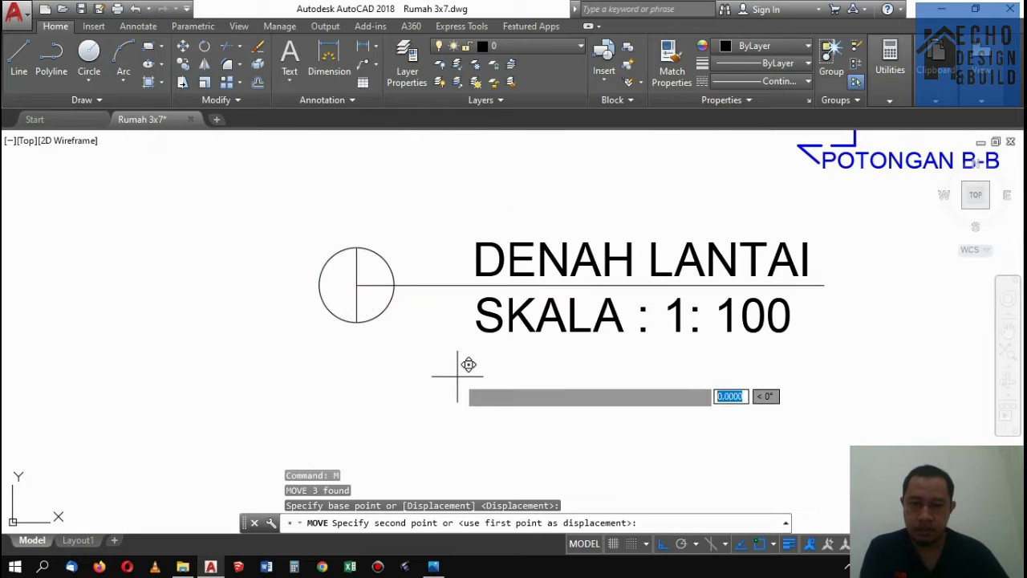
click(468, 362)
scroll(532, 350, down, 5)
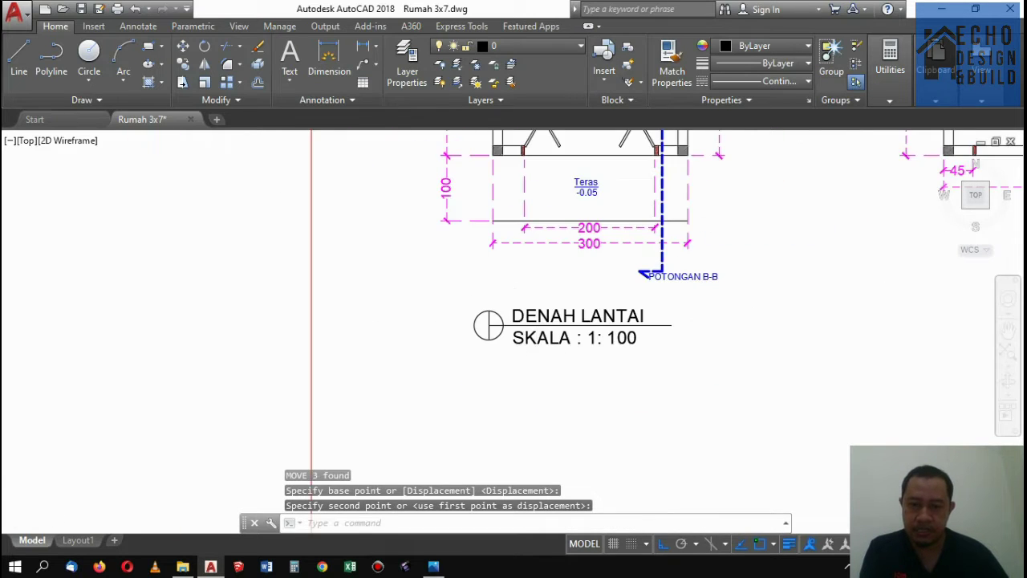
scroll(513, 295, up, 4)
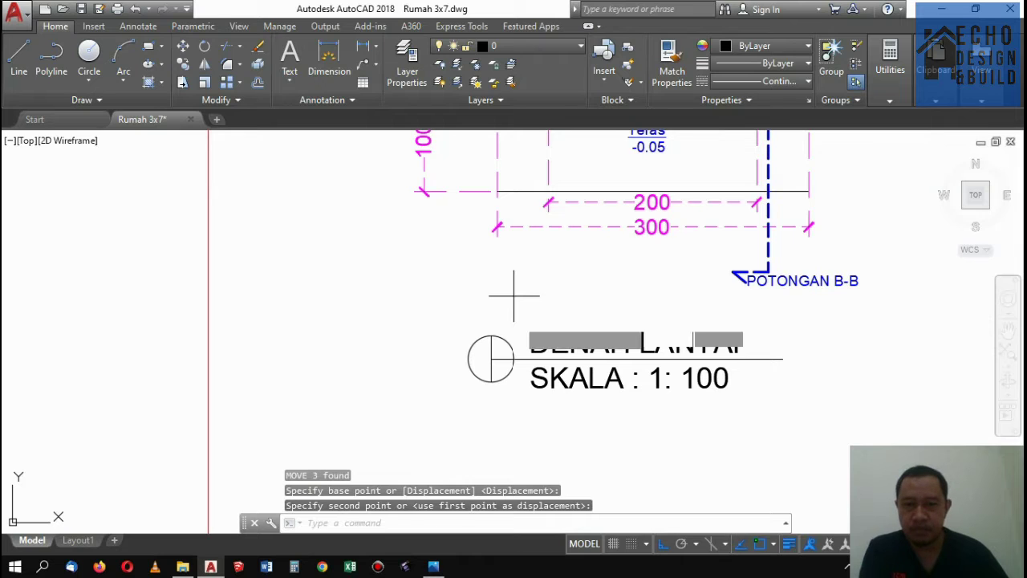
- Hatch the circle's upper-right quarter
text(h)
key(Return)
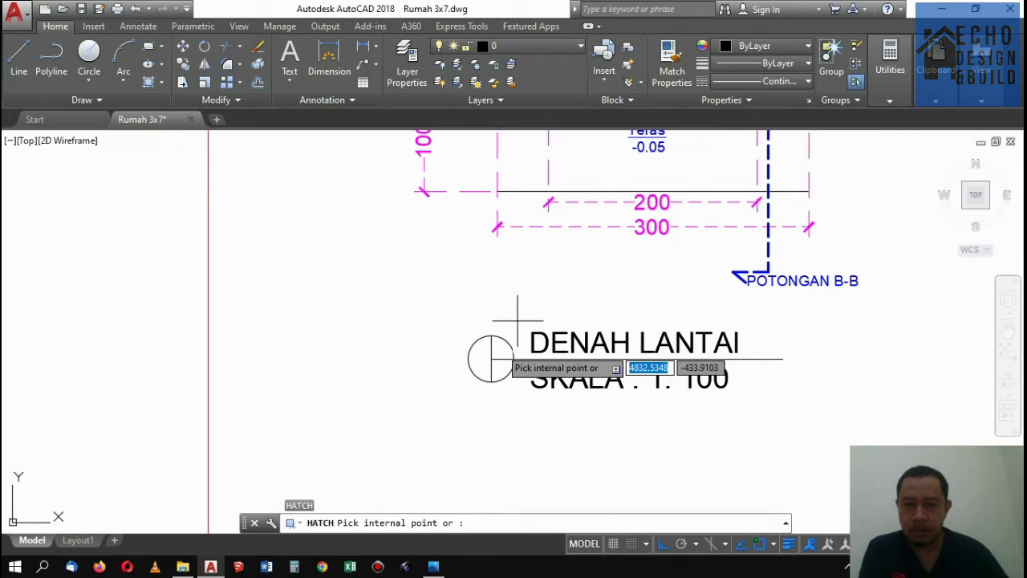
scroll(487, 355, up, 3)
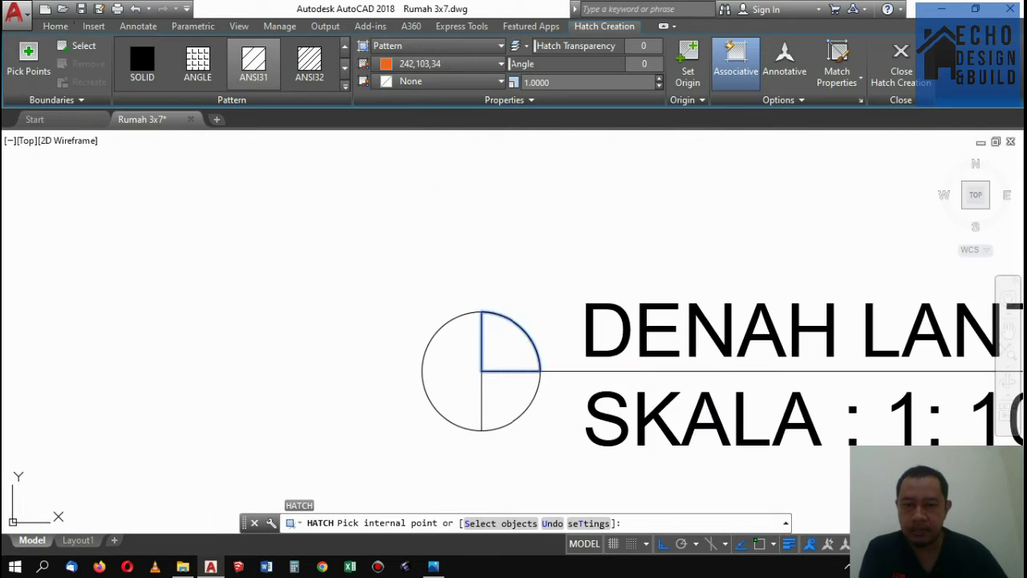
click(499, 351)
key(Return)
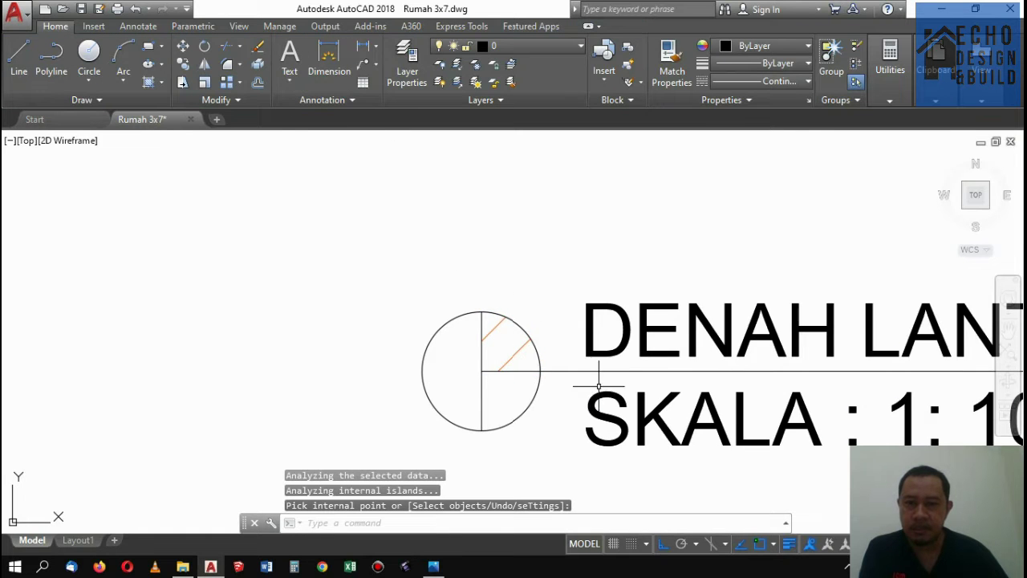
scroll(571, 359, down, 5)
scroll(569, 358, up, 7)
scroll(561, 357, down, 8)
scroll(546, 355, down, 6)
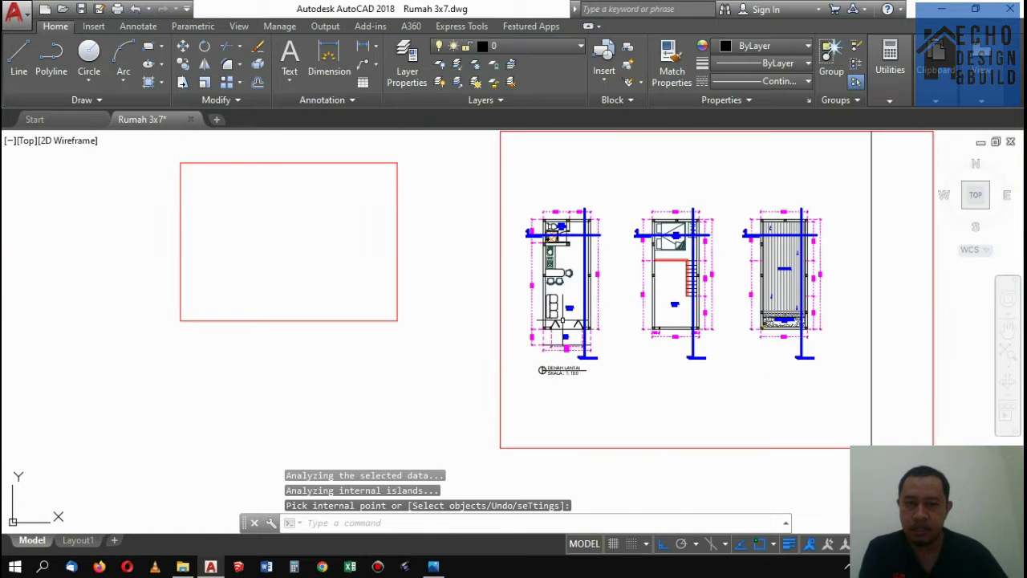
scroll(527, 352, down, 4)
scroll(609, 289, up, 2)
scroll(626, 279, down, 4)
scroll(612, 280, up, 4)
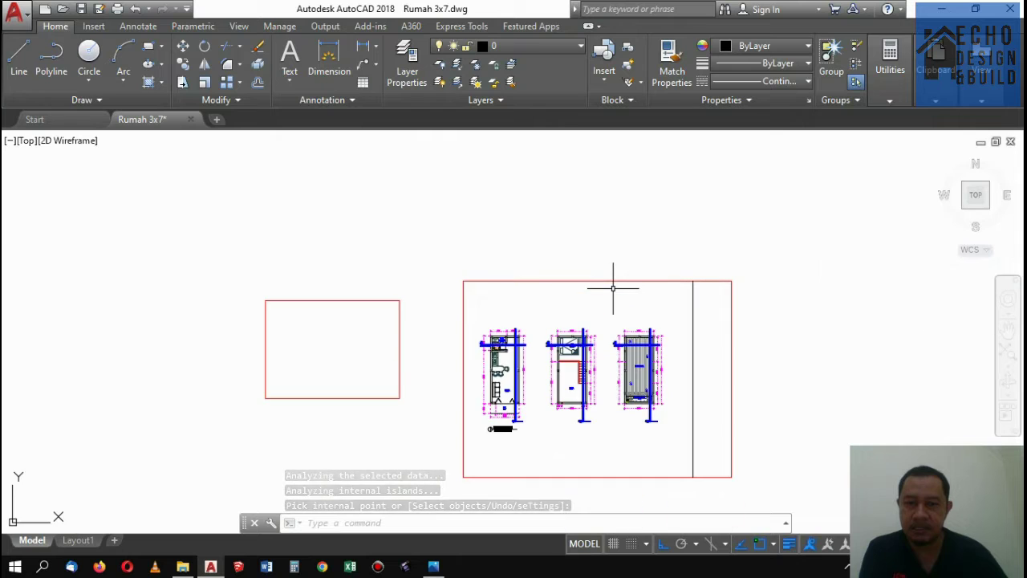
scroll(581, 304, up, 4)
scroll(577, 311, down, 6)
scroll(554, 319, up, 6)
scroll(550, 321, down, 6)
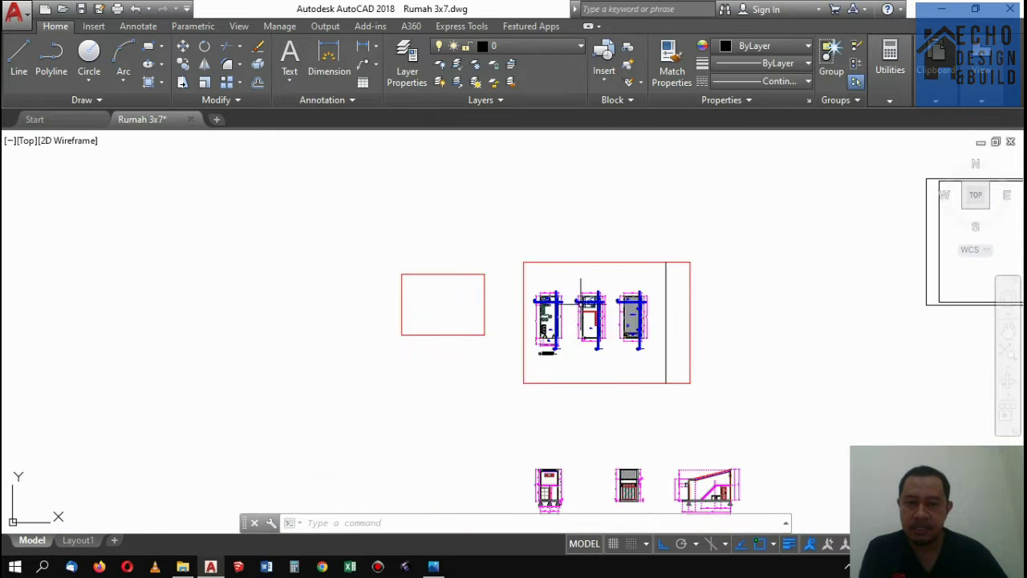
scroll(570, 315, up, 4)
scroll(570, 315, down, 2)
scroll(570, 315, up, 2)
scroll(569, 289, down, 3)
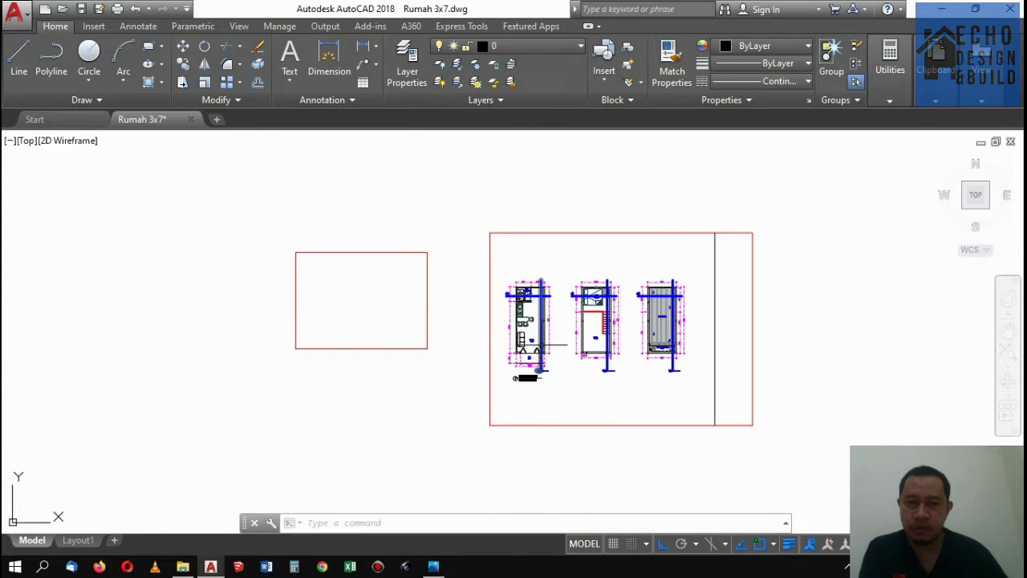
scroll(569, 274, up, 3)
scroll(570, 274, down, 3)
scroll(578, 289, up, 2)
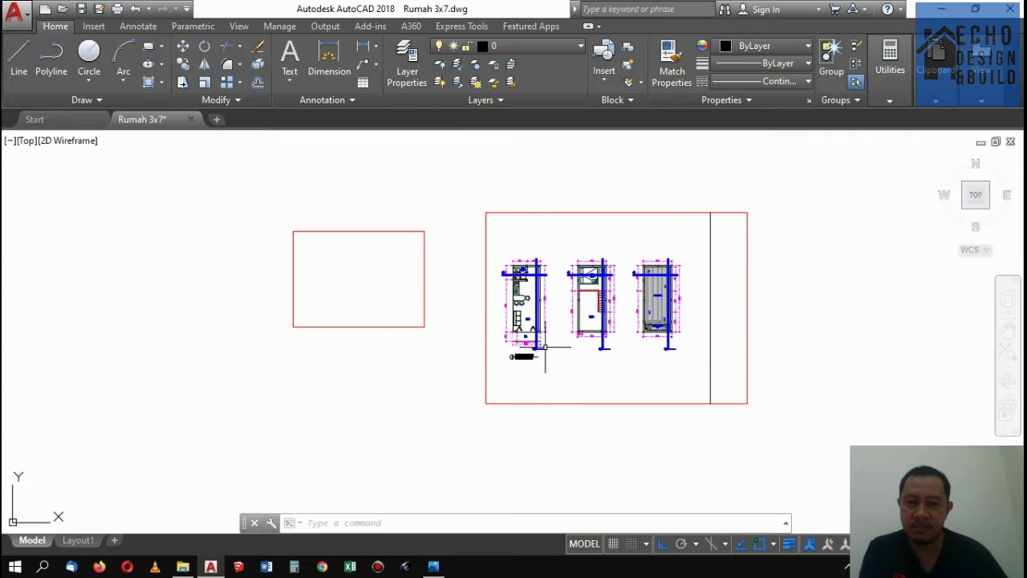
scroll(544, 348, up, 4)
scroll(534, 356, down, 6)
scroll(531, 366, up, 4)
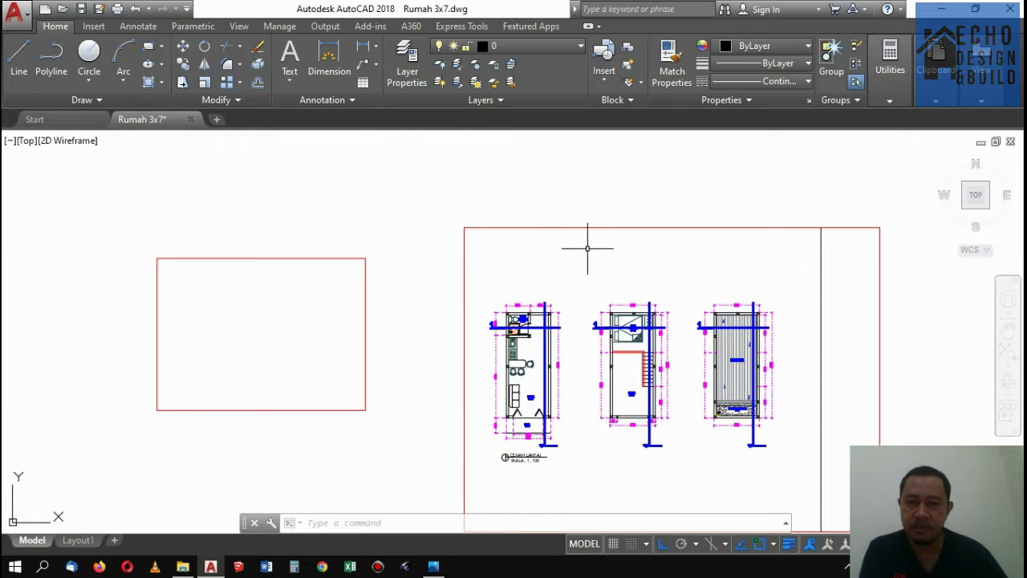
scroll(587, 249, down, 2)
scroll(589, 265, down, 1)
scroll(598, 281, up, 4)
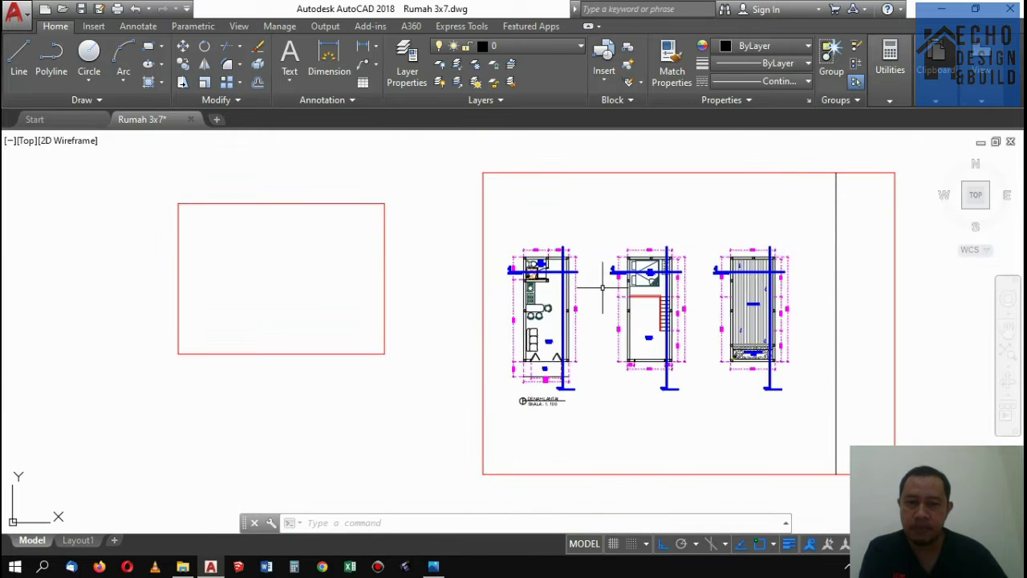
scroll(594, 289, up, 1)
scroll(594, 273, down, 4)
scroll(610, 268, up, 2)
scroll(634, 268, down, 5)
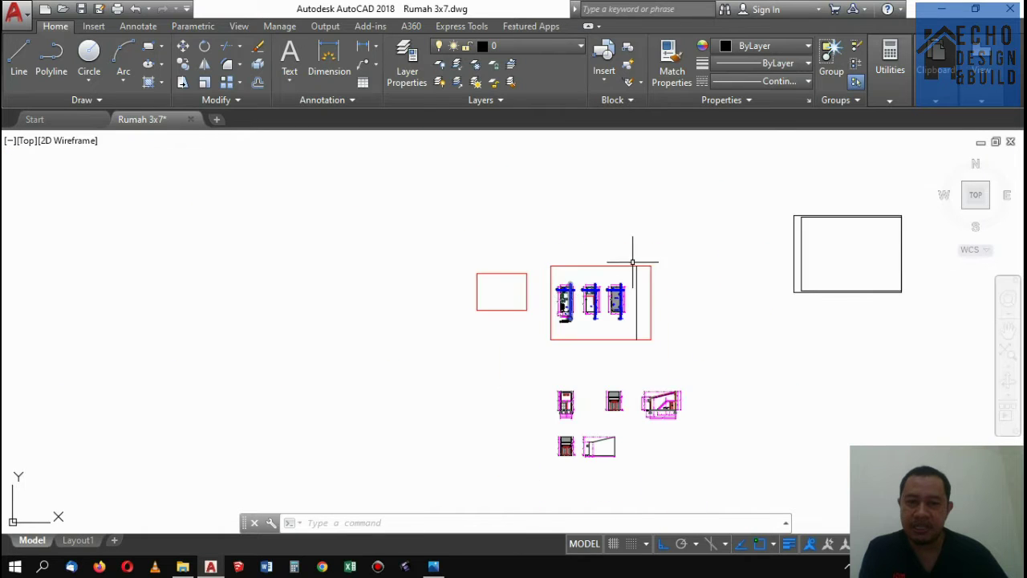
scroll(576, 275, down, 2)
scroll(556, 270, up, 3)
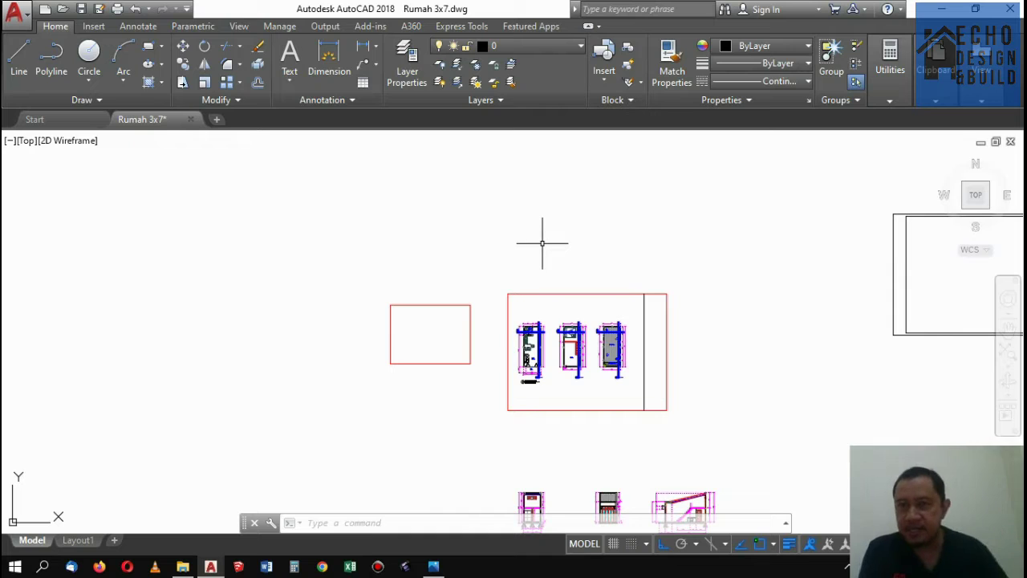
- Open the Plot dialog and select the Canon MG2500 series Printer
click(116, 9)
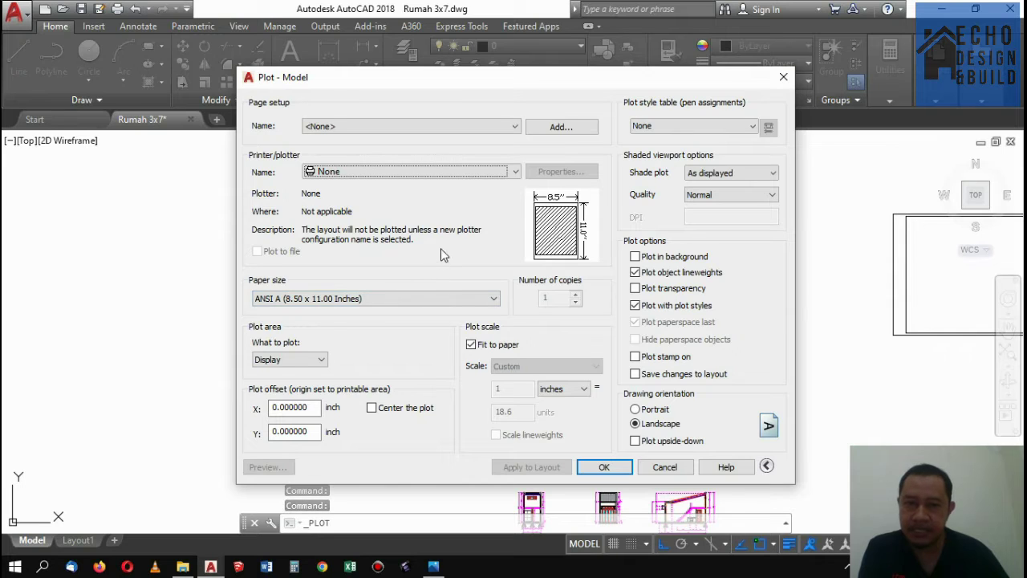
click(489, 299)
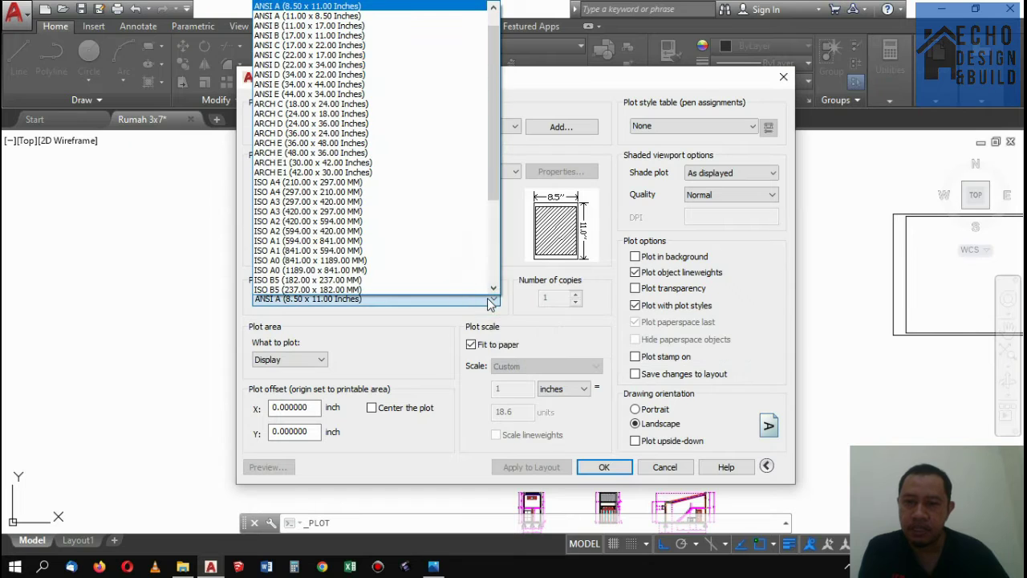
click(430, 331)
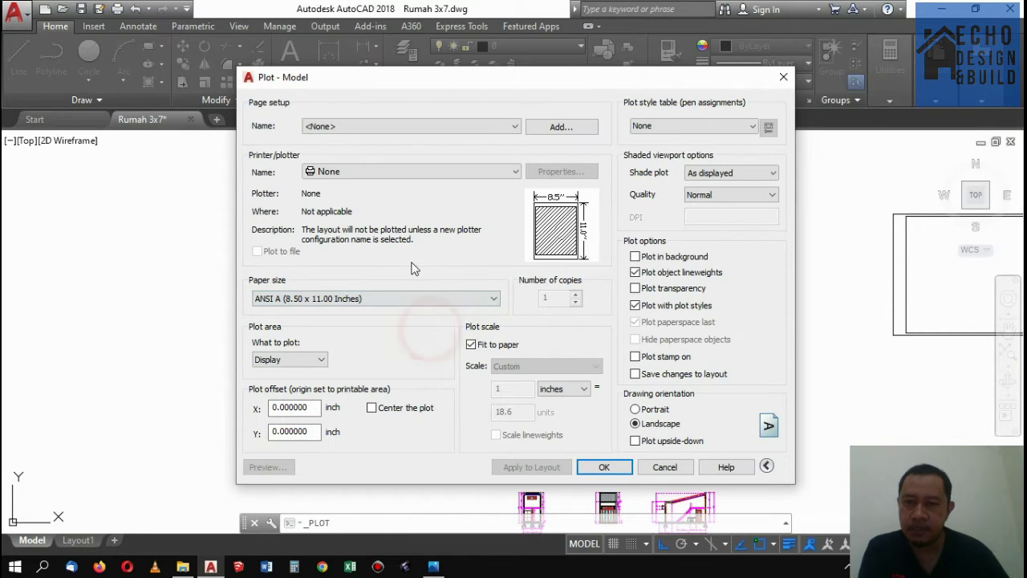
click(421, 171)
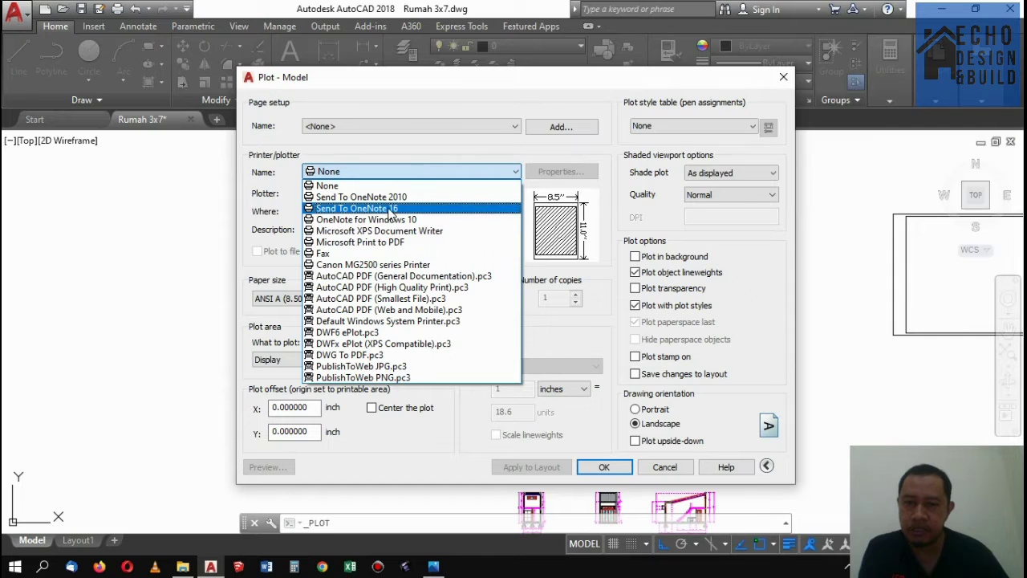
click(373, 264)
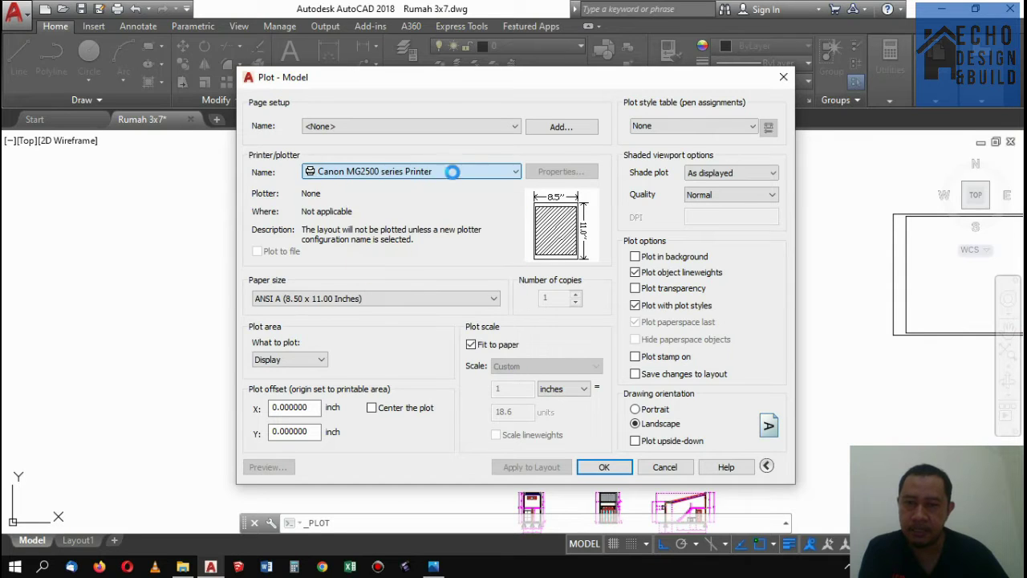
click(516, 174)
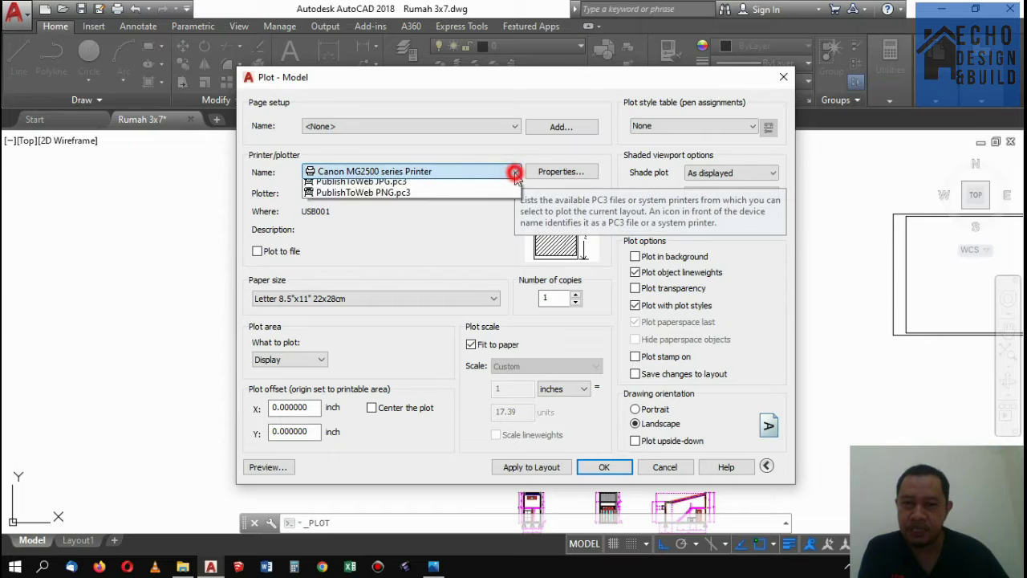
click(516, 173)
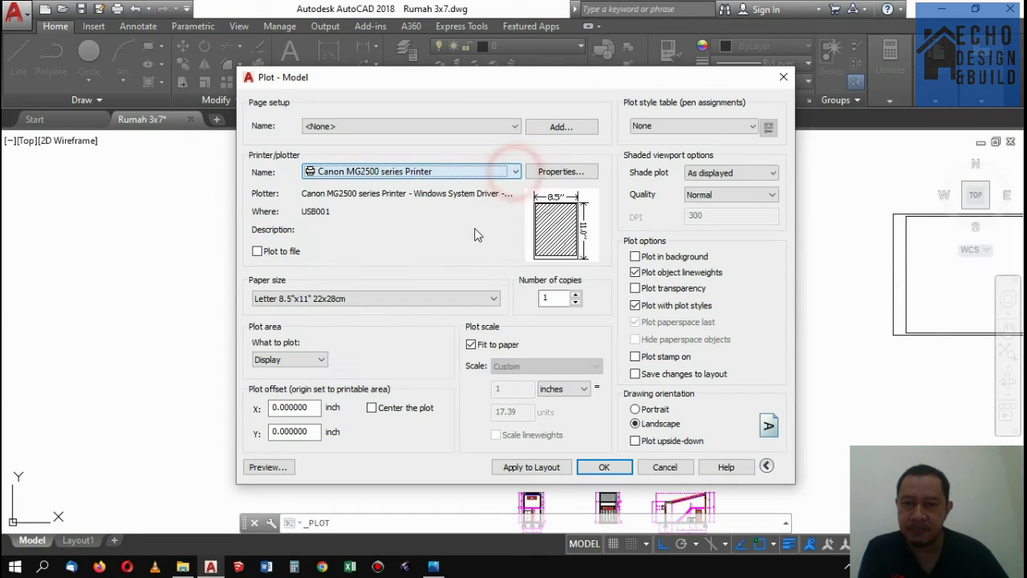
click(510, 172)
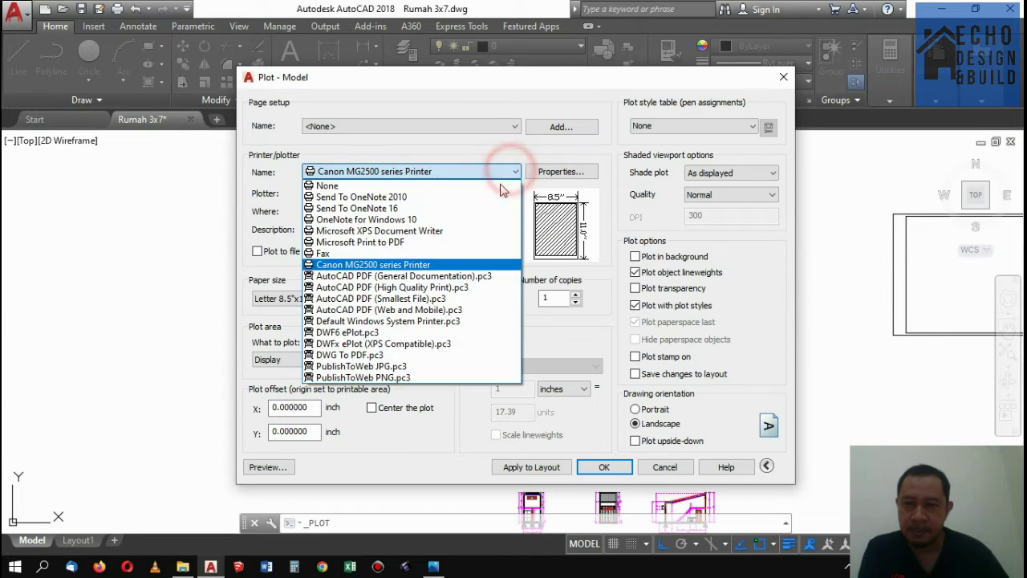
click(478, 143)
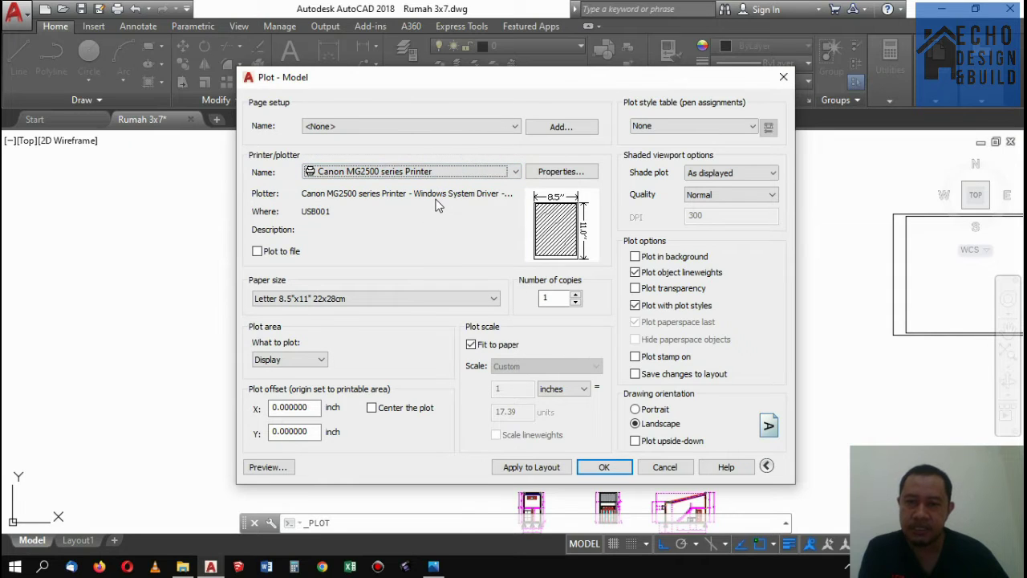
- Set the paper size to B5 and open the printer's Properties
click(418, 297)
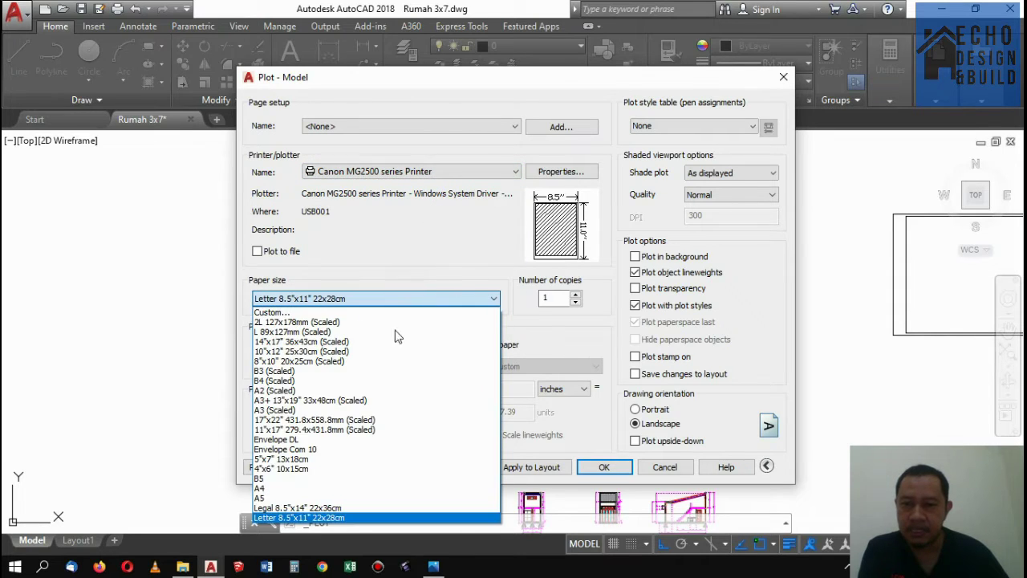
click(287, 482)
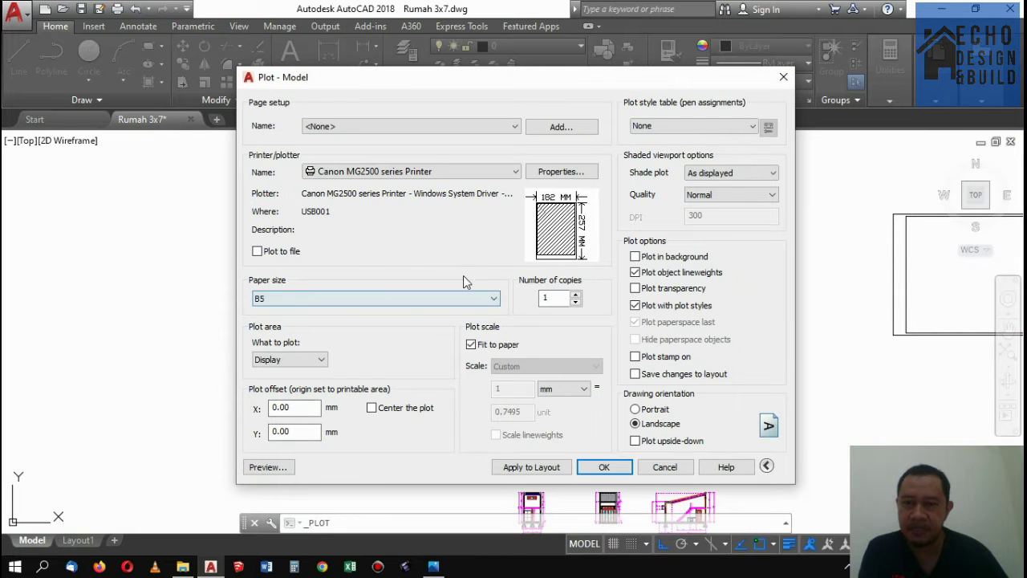
click(569, 172)
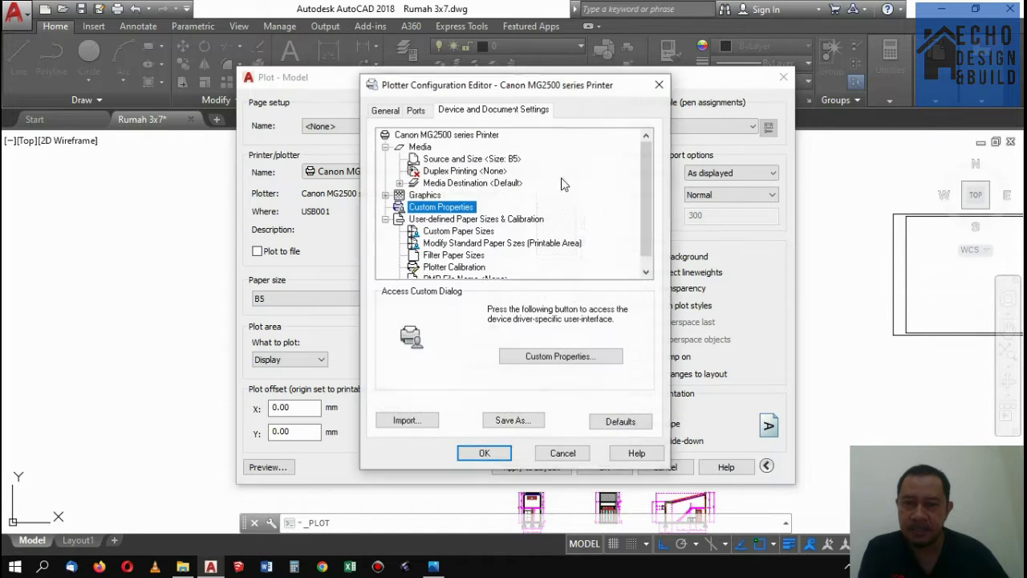
mouse_move(498, 253)
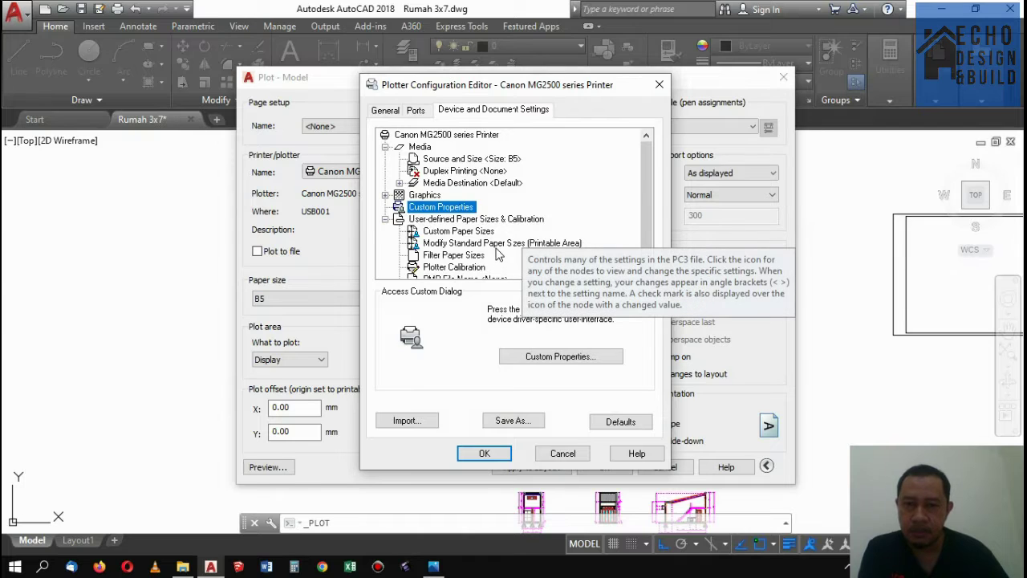
- Close the printer's paper-size settings unchanged and set the paper size to B3 (Scaled)
click(498, 243)
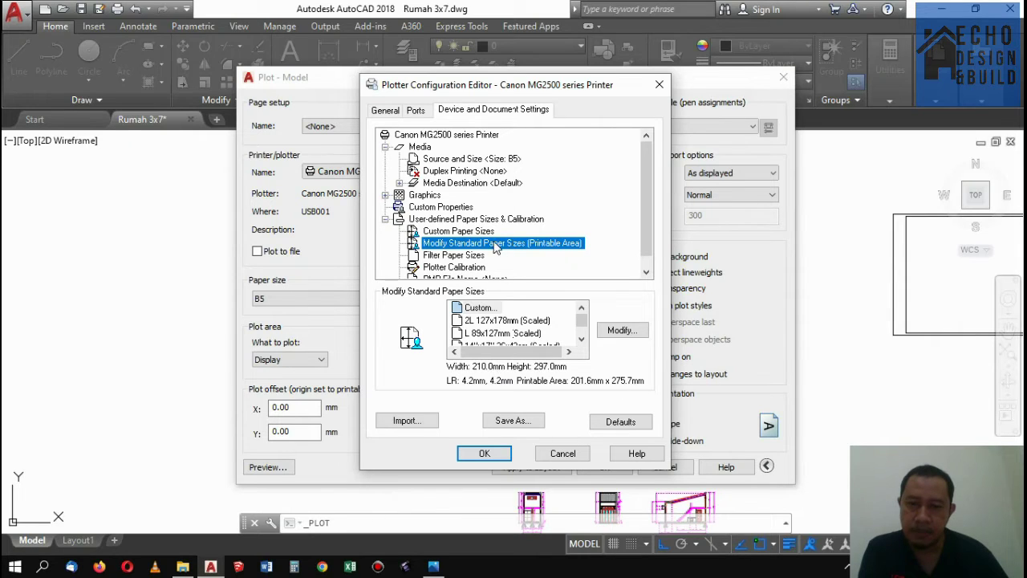
click(572, 454)
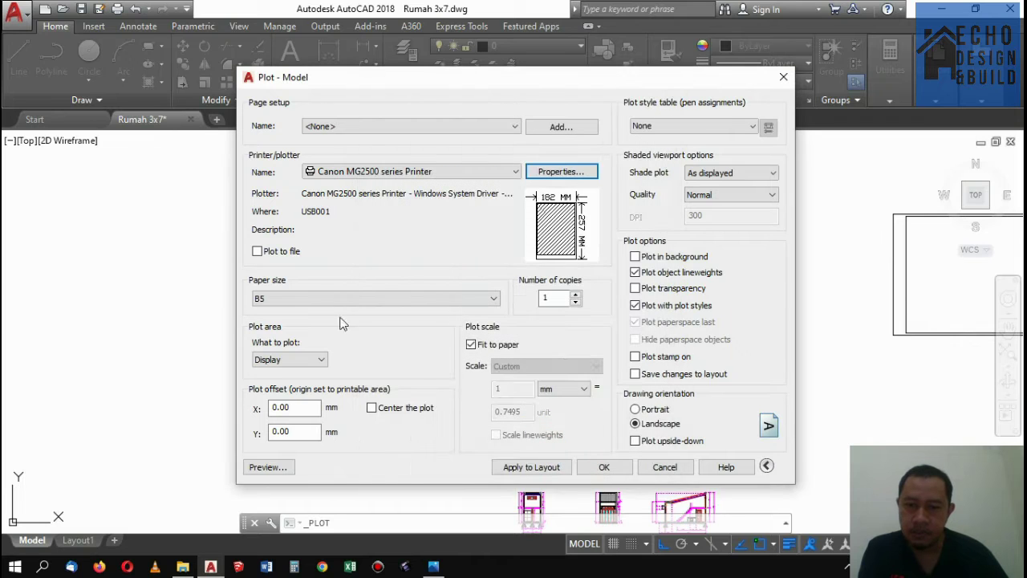
click(378, 294)
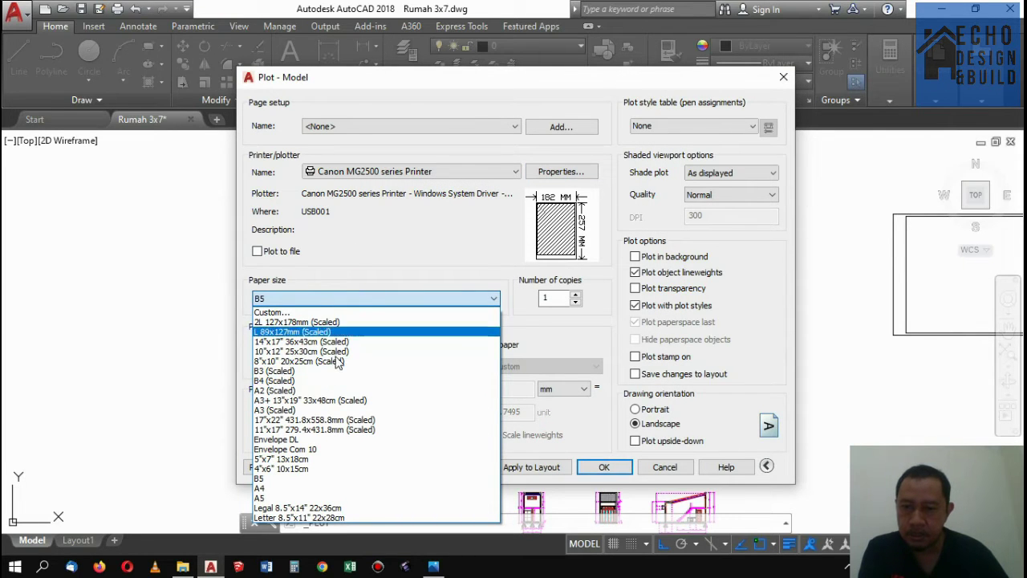
click(329, 374)
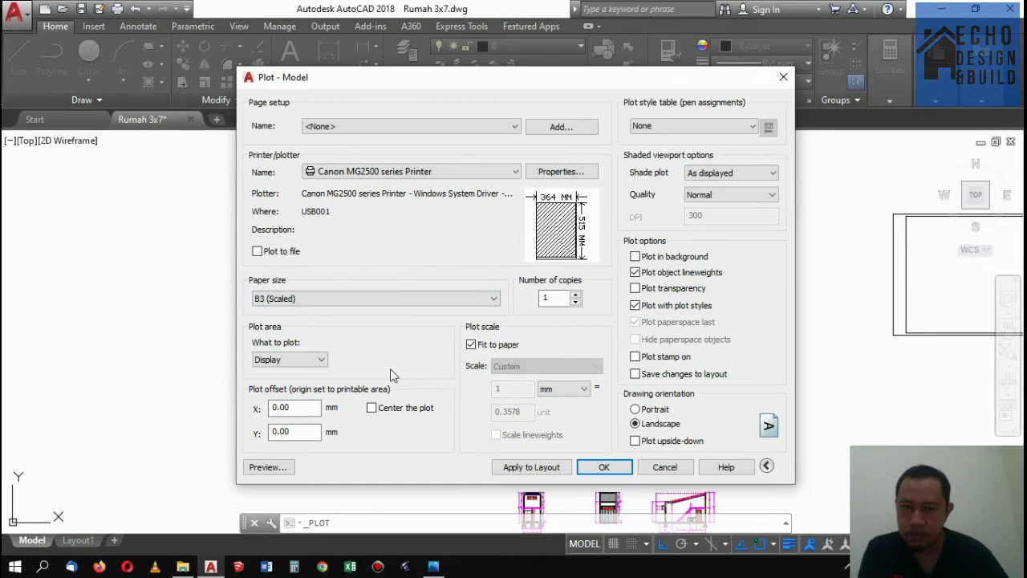
- Inspect the printer's standard paper sizes and printable areas without making changes
click(552, 171)
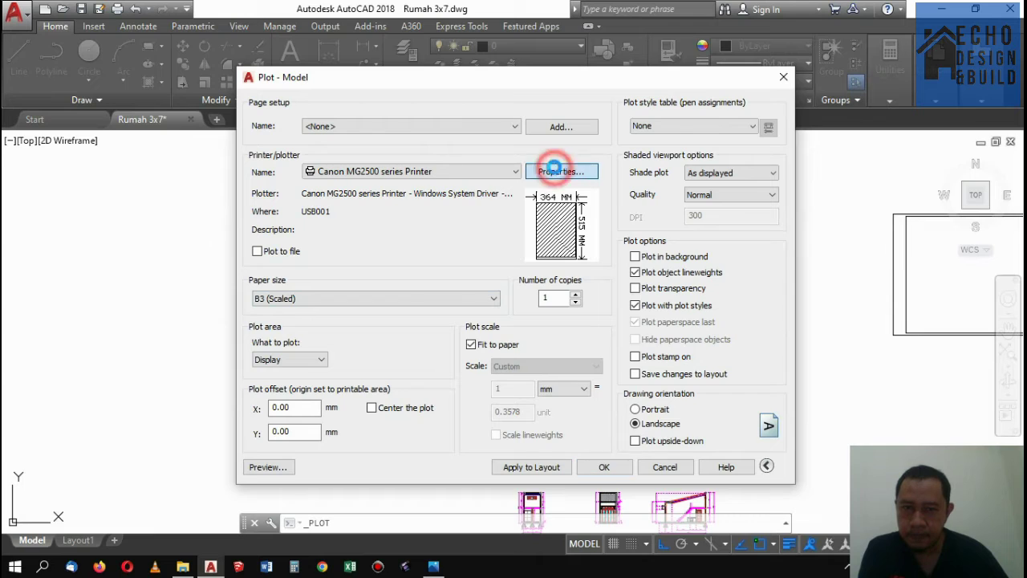
click(512, 245)
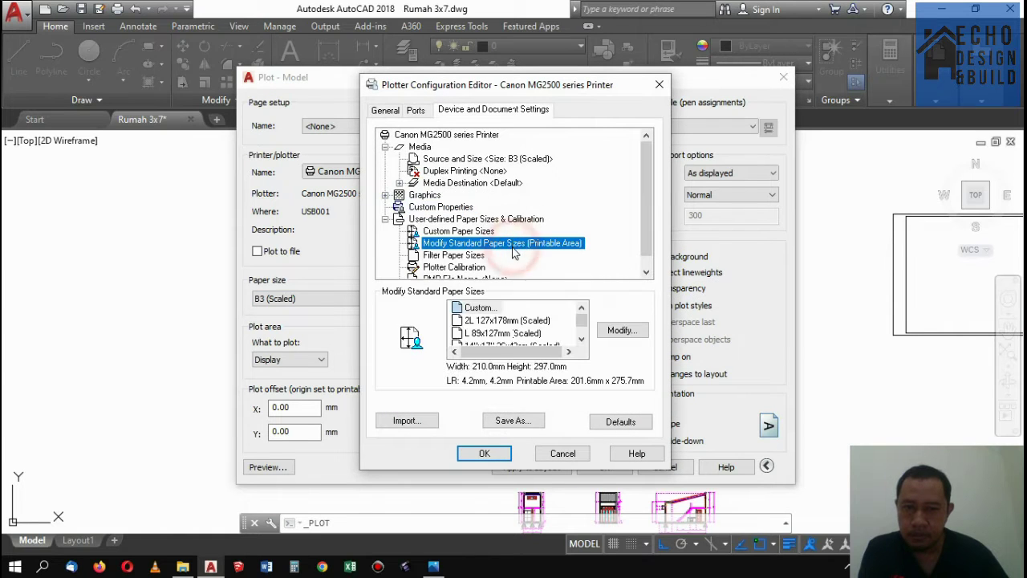
click(572, 454)
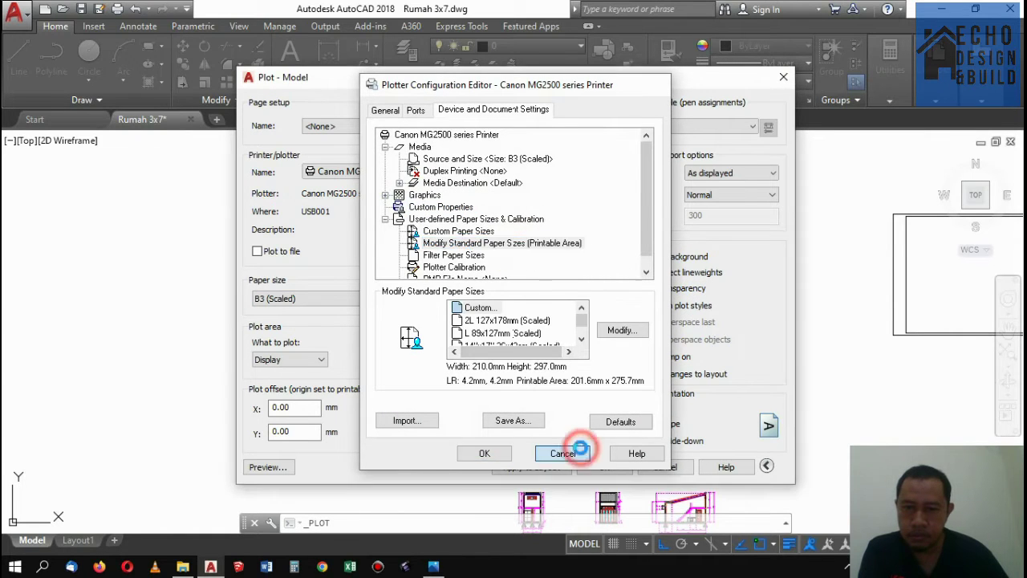
- Browse the paper size list keeping B3 (Scaled), then drop down the printer/plotter Name list
click(427, 294)
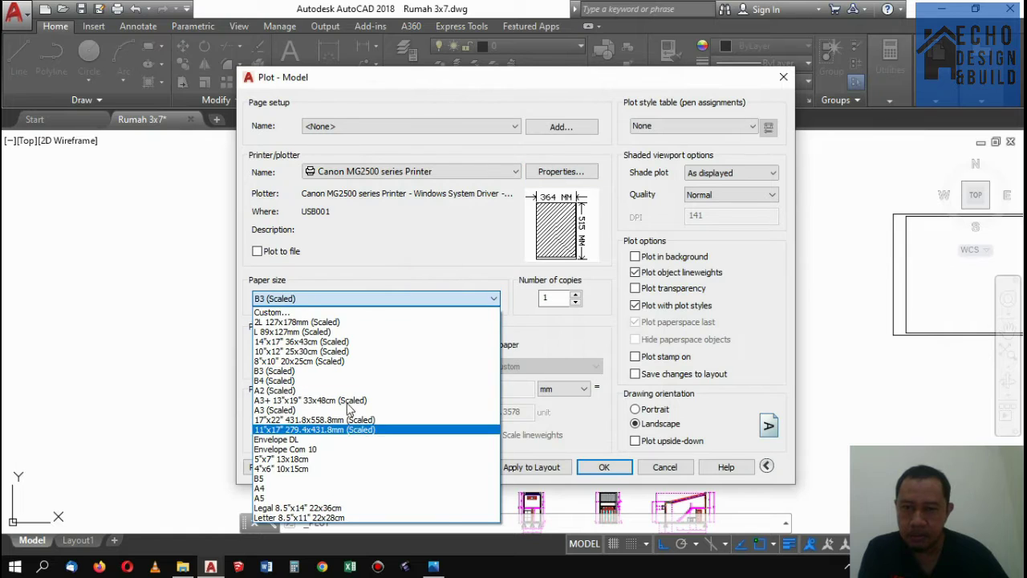
click(415, 256)
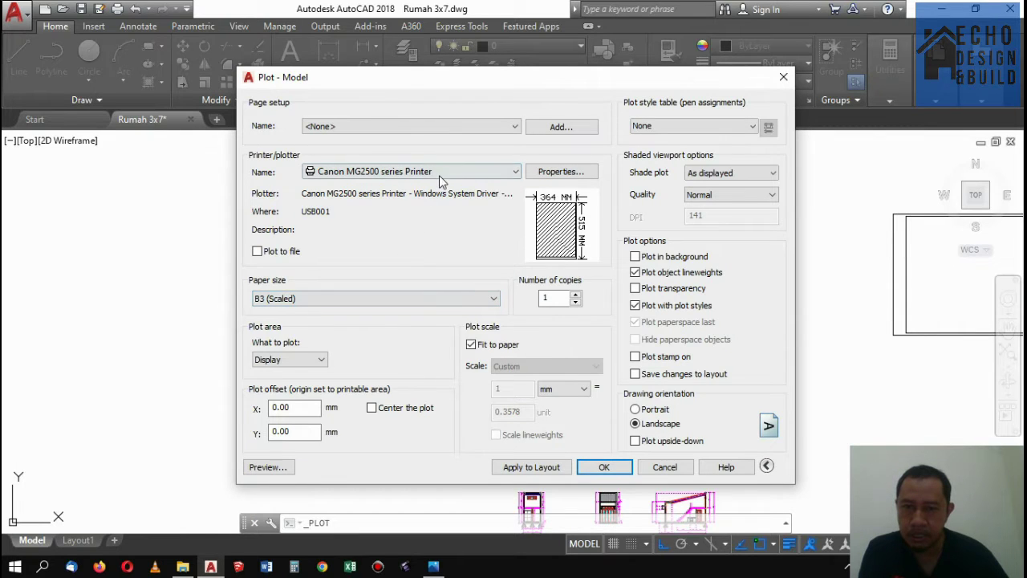
click(427, 297)
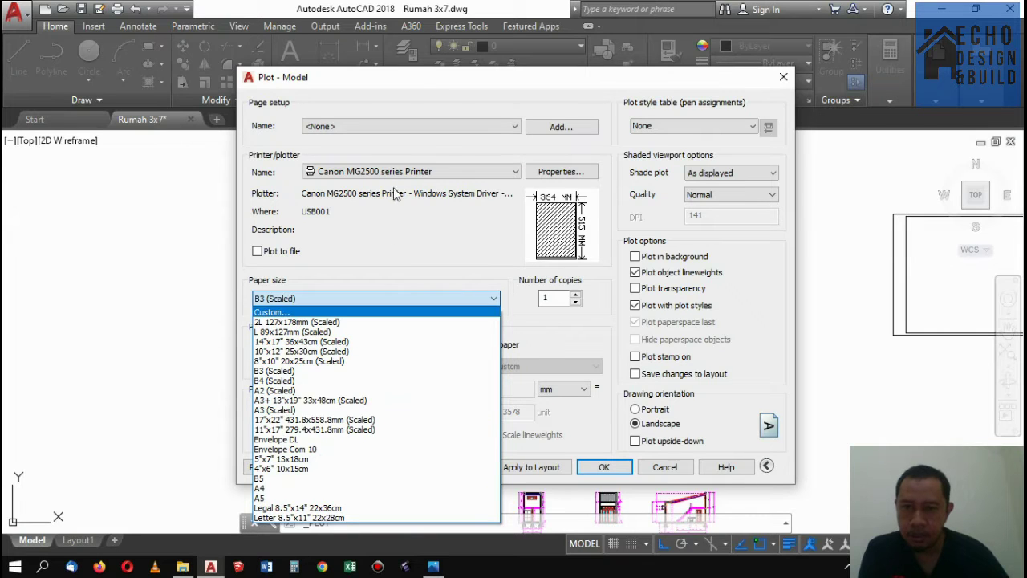
click(411, 175)
click(411, 172)
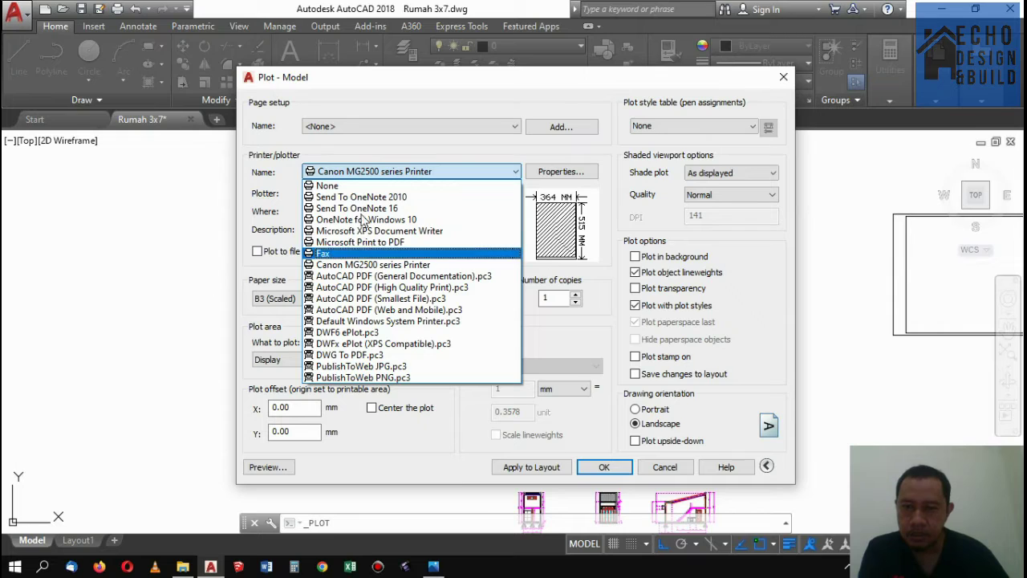
- Switch the plot device to DWG To PDF.pc3 and review its standard paper sizes unchanged
click(360, 353)
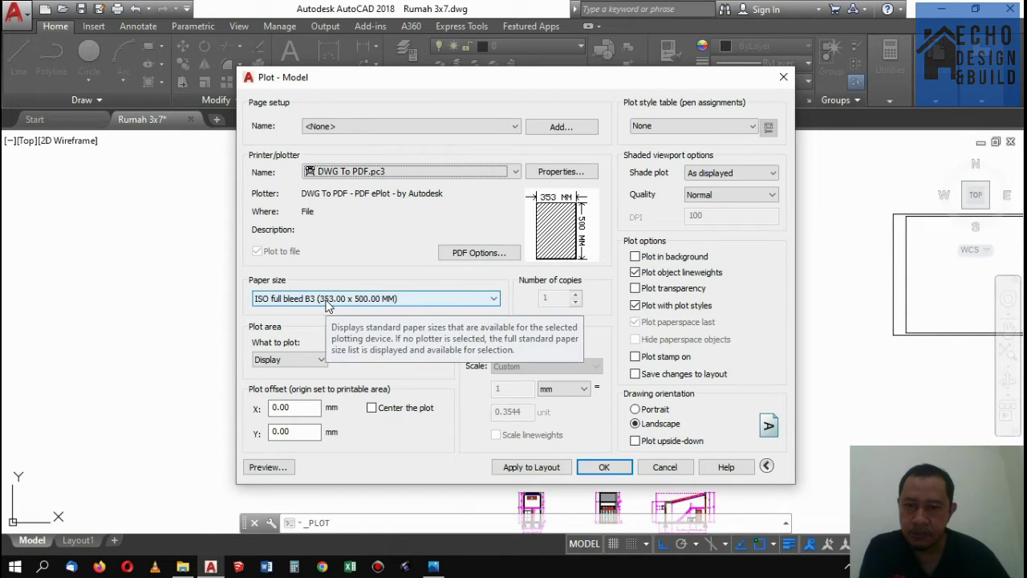
click(552, 172)
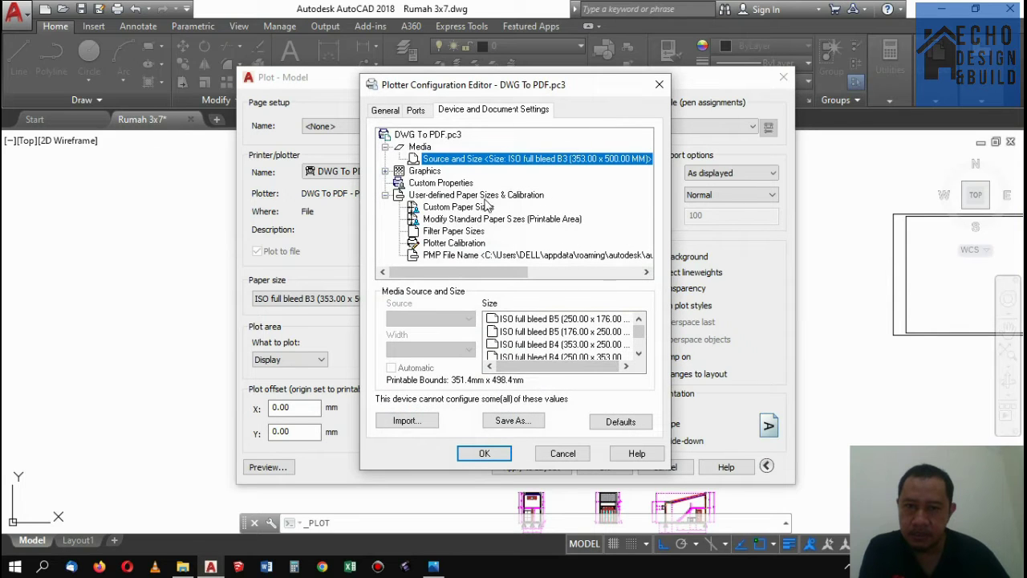
click(521, 219)
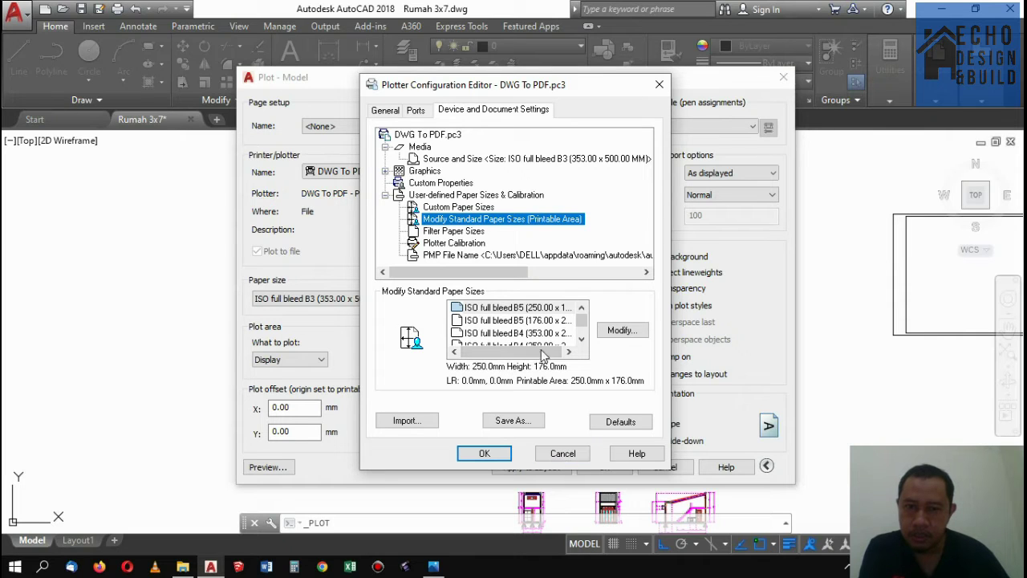
click(563, 455)
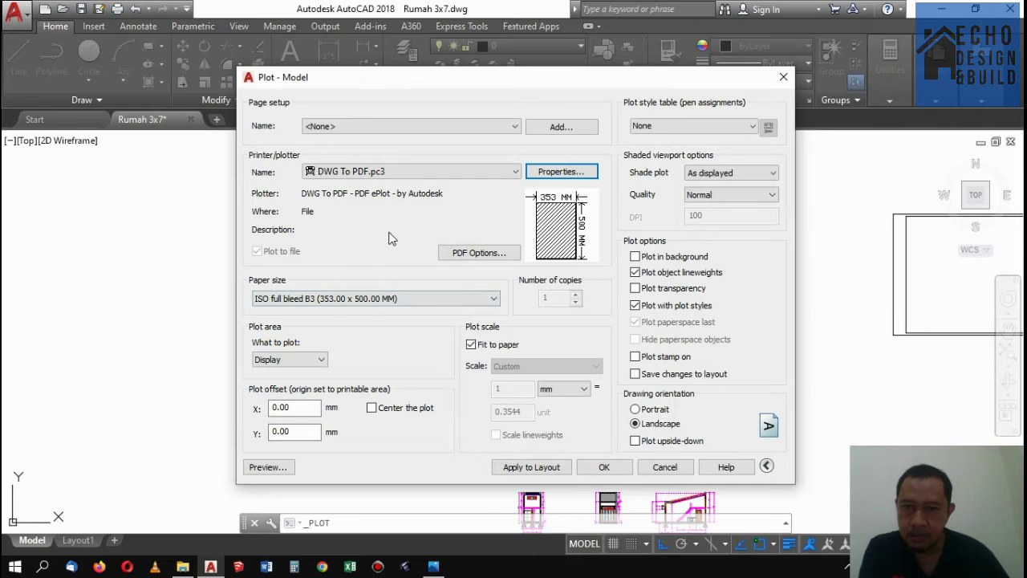
- Choose ISO full bleed A3 (420.00 x 297.00 MM) as the paper size
click(400, 298)
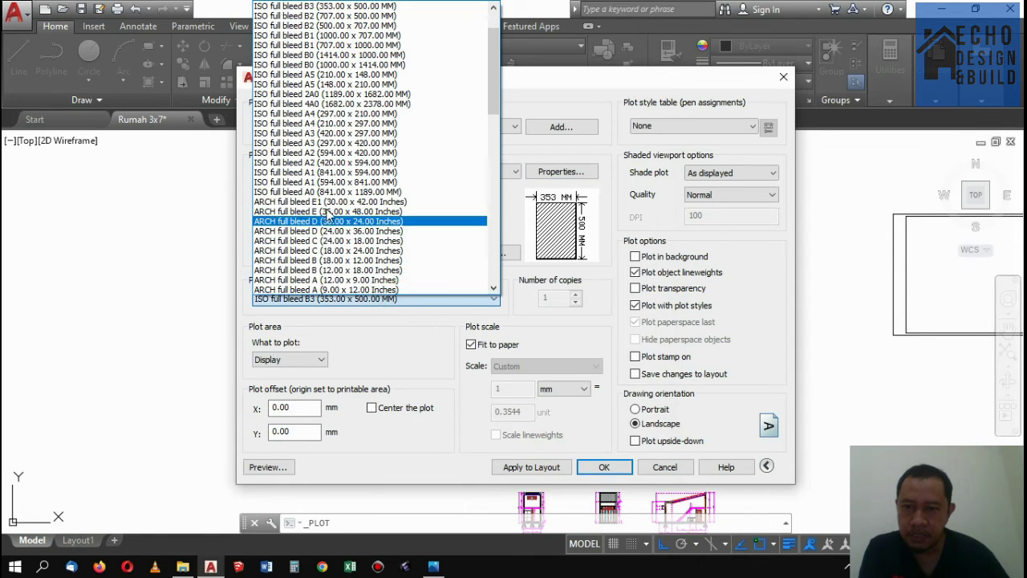
scroll(331, 209, down, 5)
scroll(330, 207, up, 2)
scroll(325, 160, up, 1)
scroll(321, 129, up, 2)
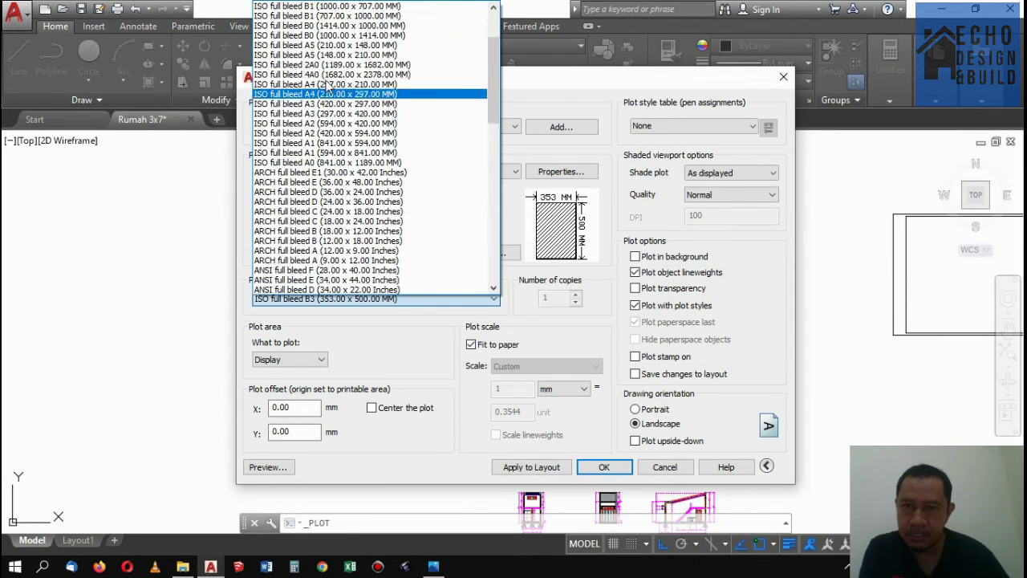
click(319, 104)
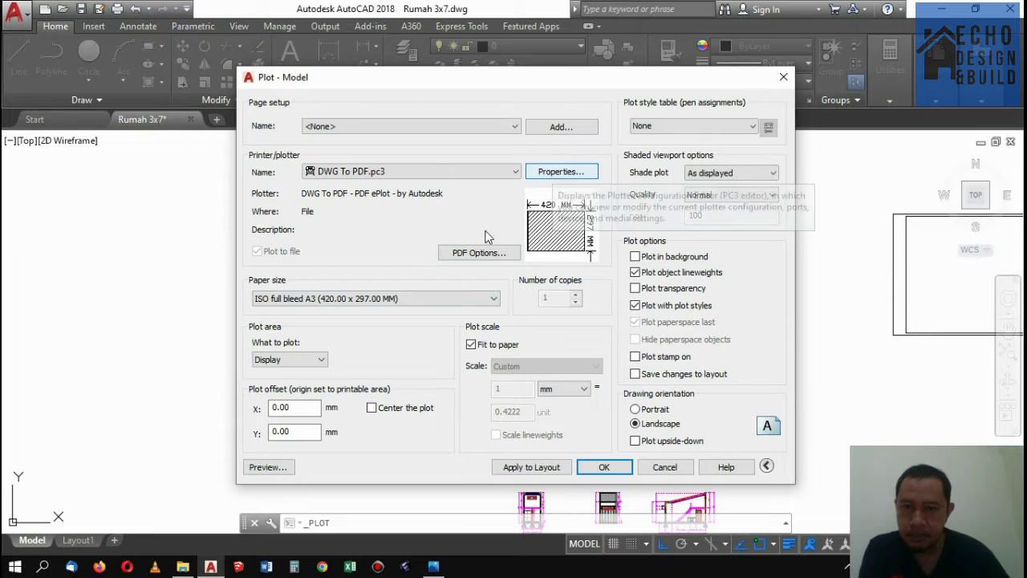
- Review the DWG To PDF.pc3 standard paper sizes and media settings, closing without changes
click(561, 171)
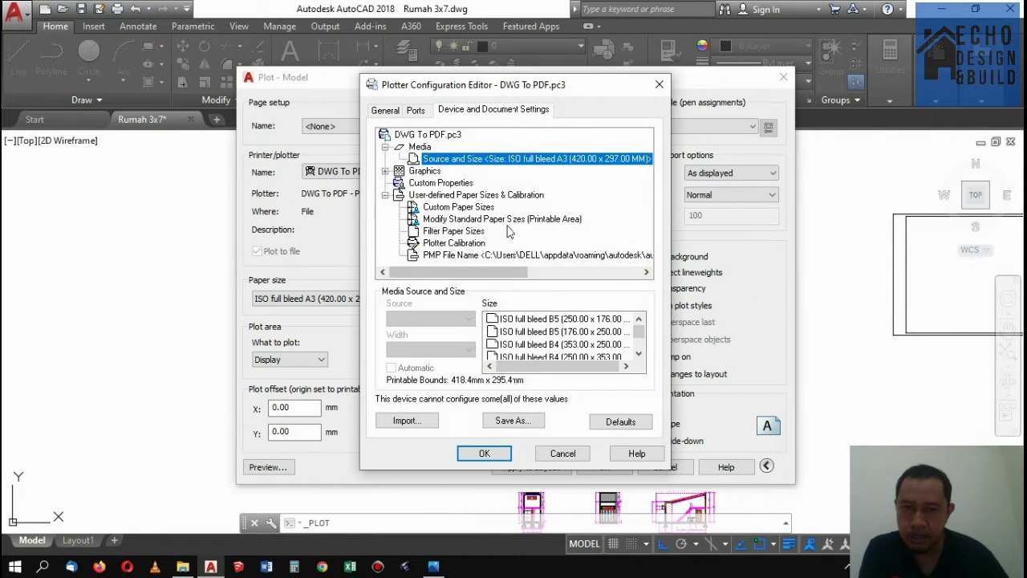
click(517, 219)
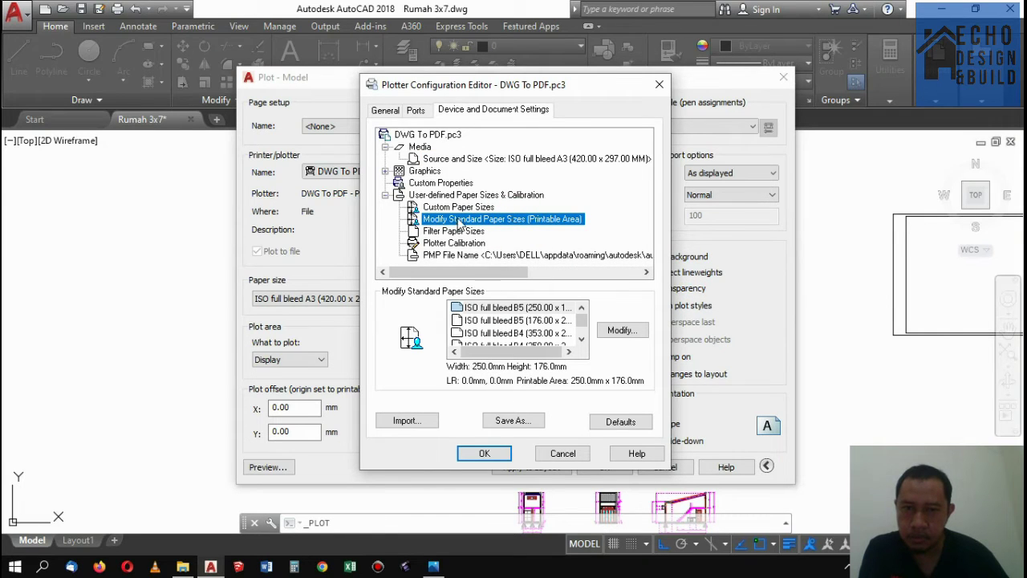
click(486, 160)
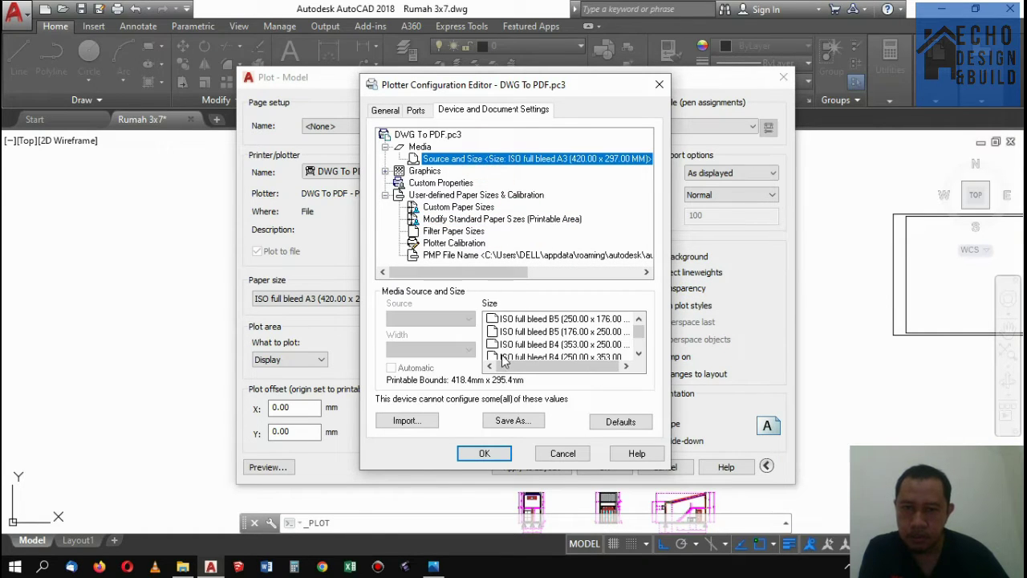
click(480, 219)
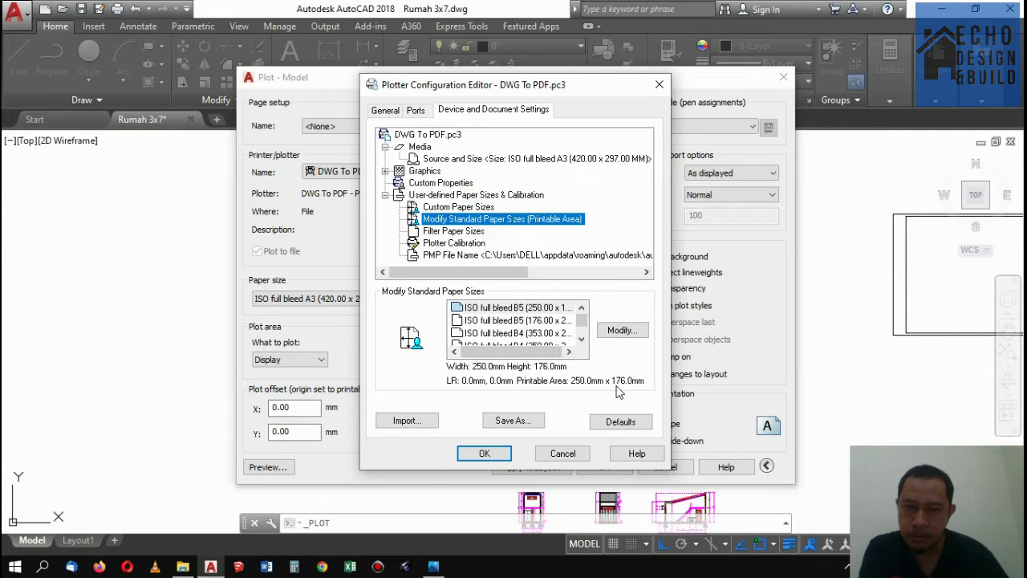
click(562, 454)
- Pick ISO A3 (420.00 x 297.00 MM) from the Paper size list
click(385, 298)
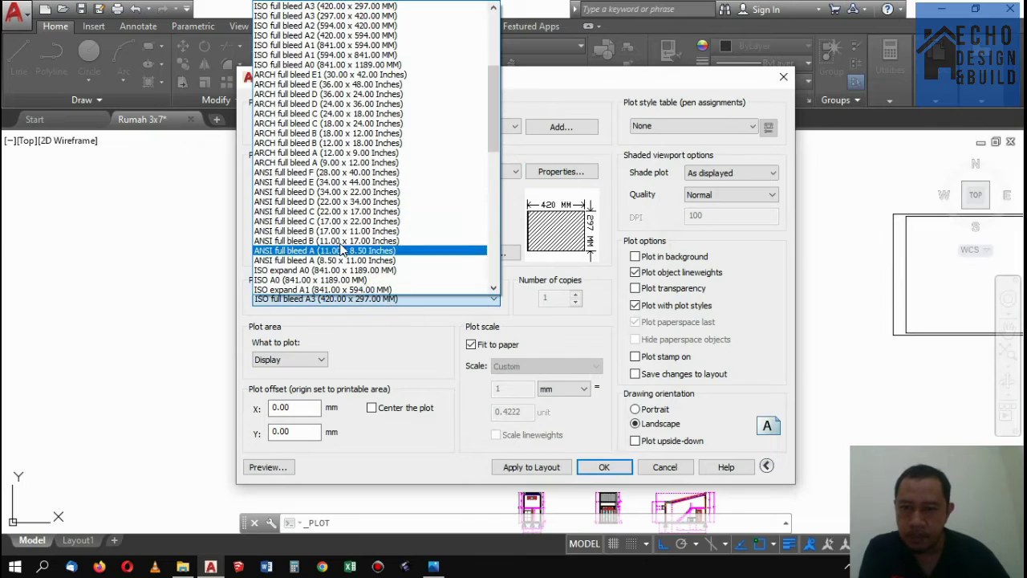
scroll(377, 265, up, 2)
scroll(345, 249, up, 2)
scroll(344, 249, down, 1)
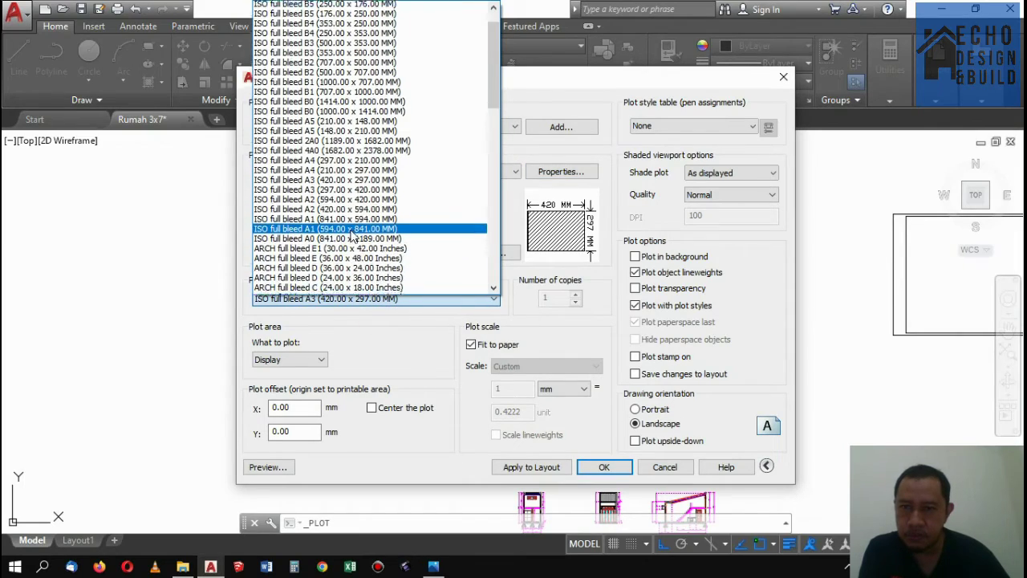
scroll(345, 251, down, 2)
scroll(347, 255, down, 2)
scroll(347, 256, down, 1)
scroll(341, 249, down, 1)
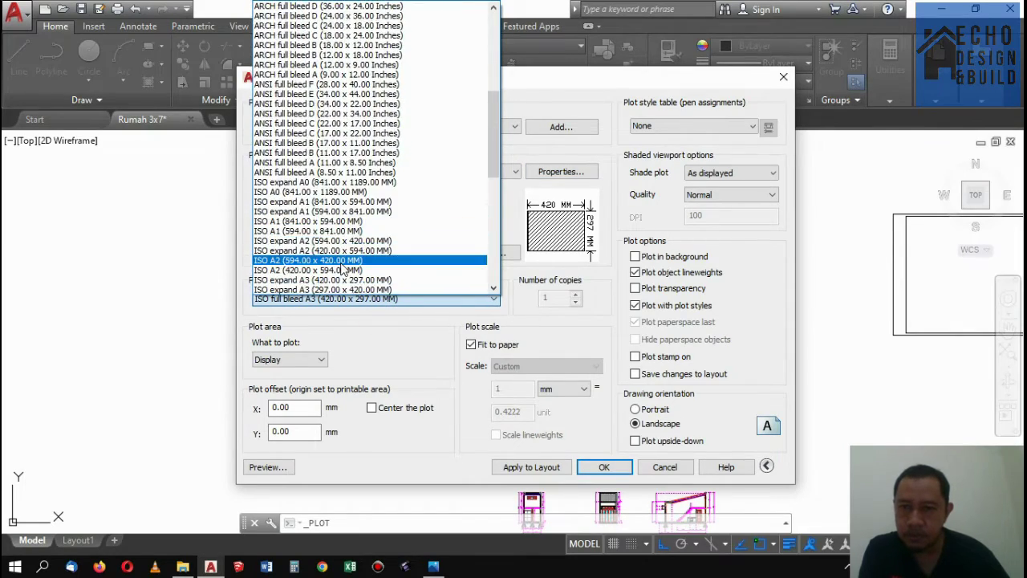
scroll(325, 235, down, 1)
scroll(325, 235, down, 1)
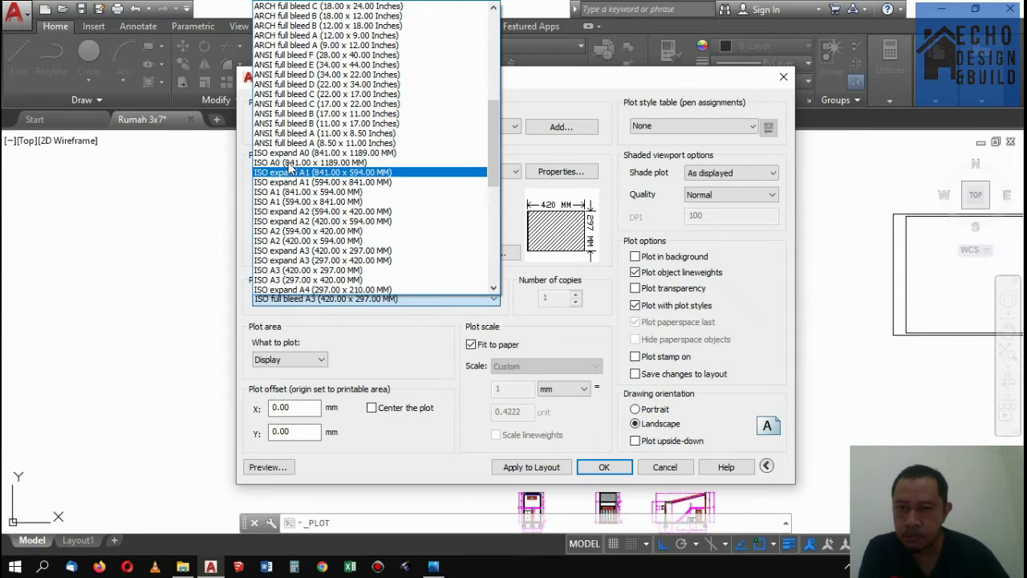
click(287, 272)
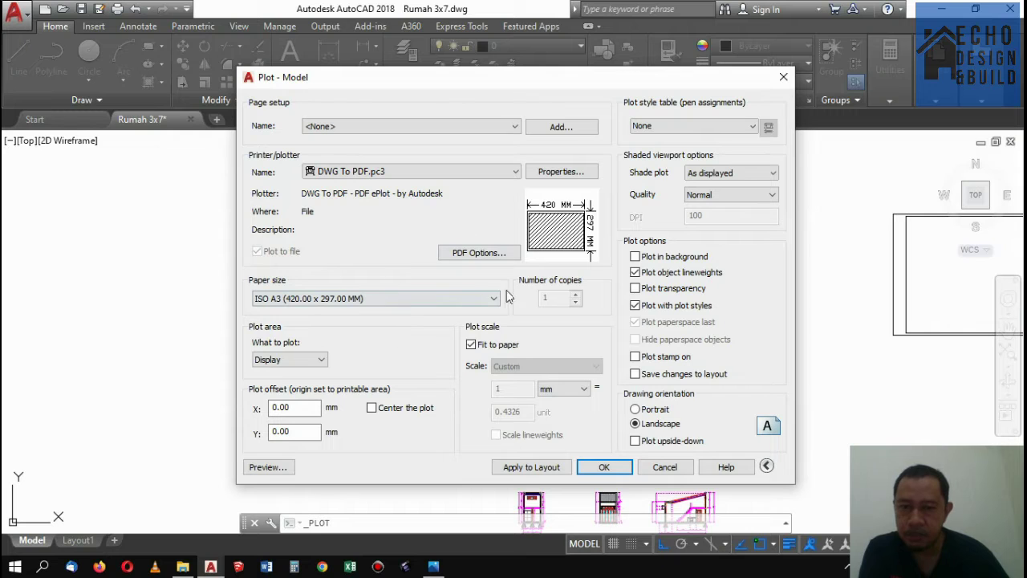
- Show the DWG To PDF.pc3 Modify Standard Paper Sizes (Printable Area) list, checking the media size
click(568, 173)
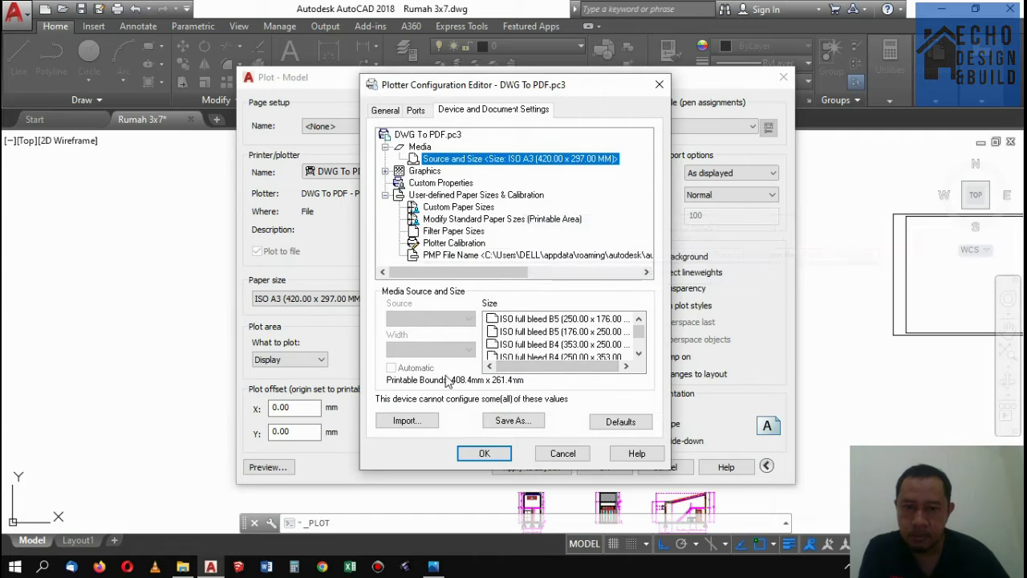
click(526, 219)
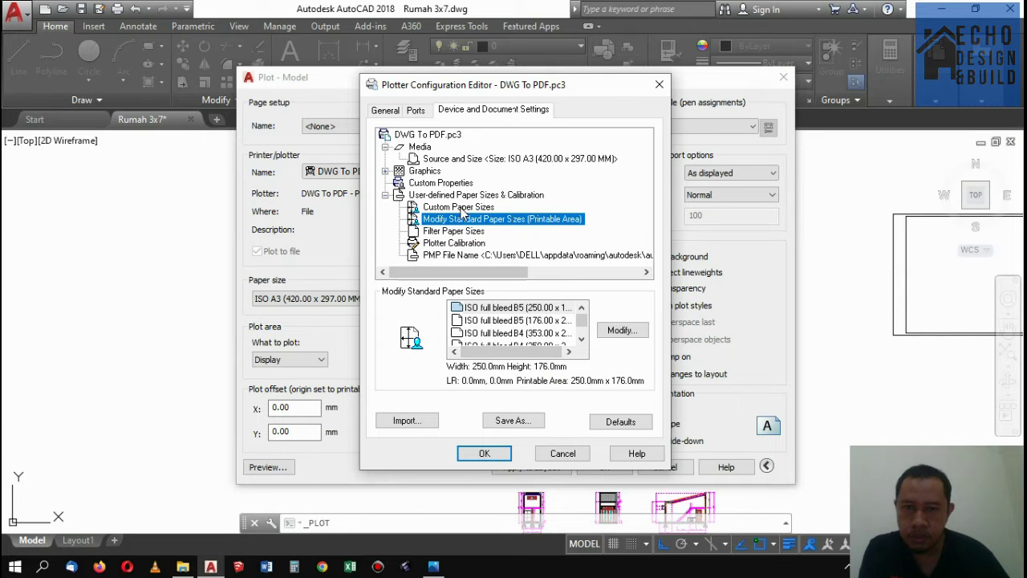
click(526, 159)
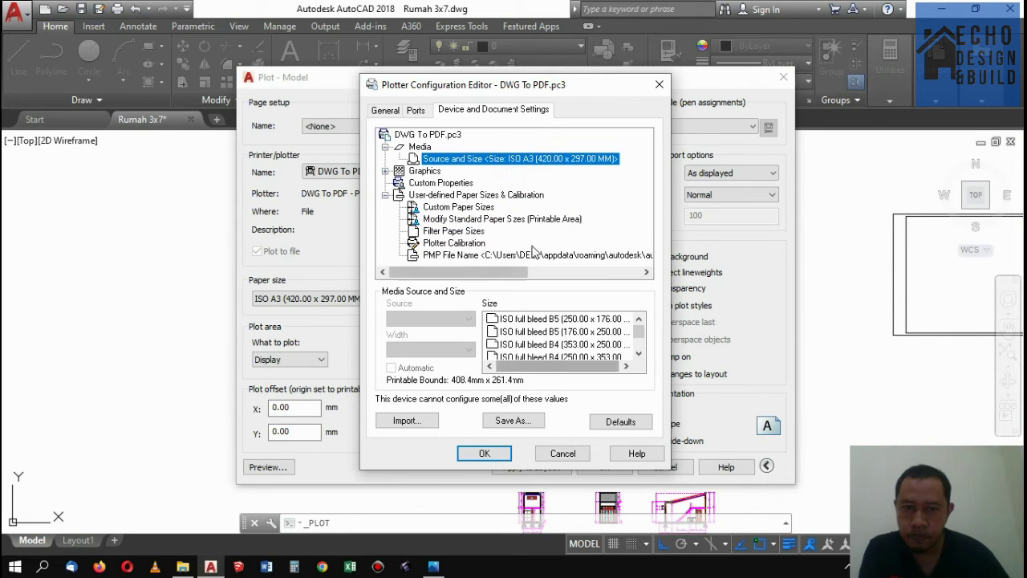
click(536, 219)
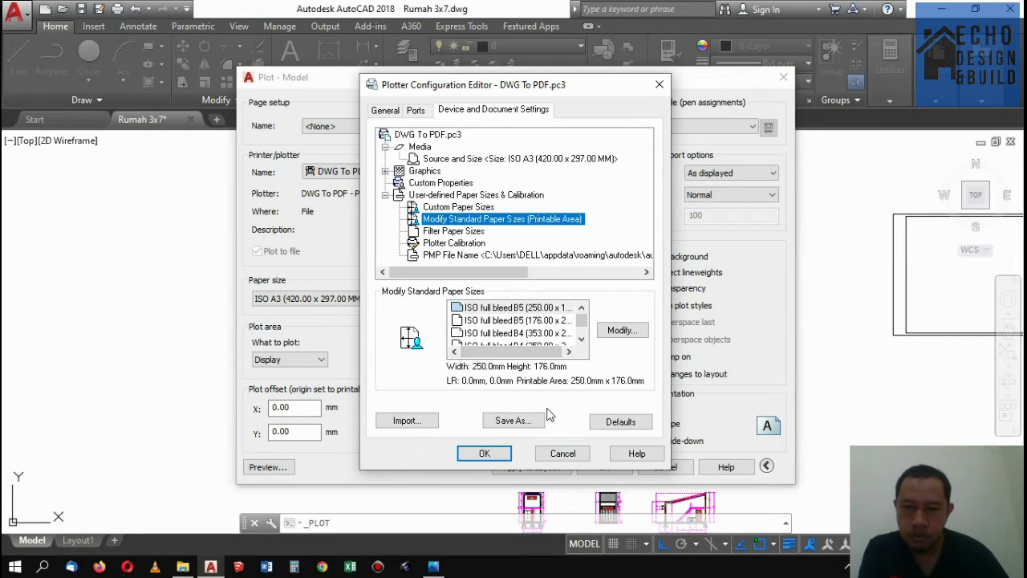
- Discard the DWG To PDF configuration changes, reopen its properties and try ISO full bleed B4 media
click(561, 454)
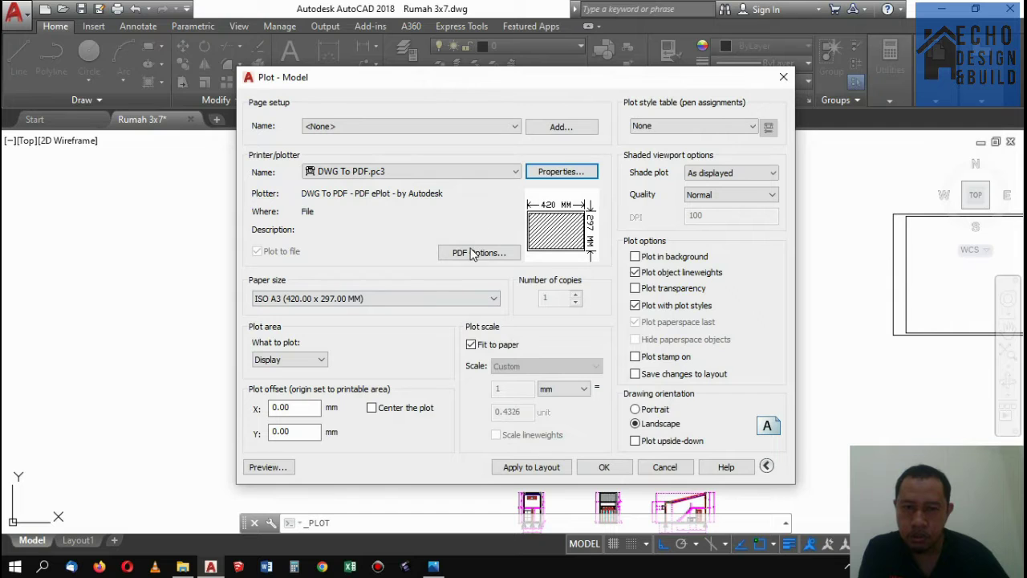
click(560, 174)
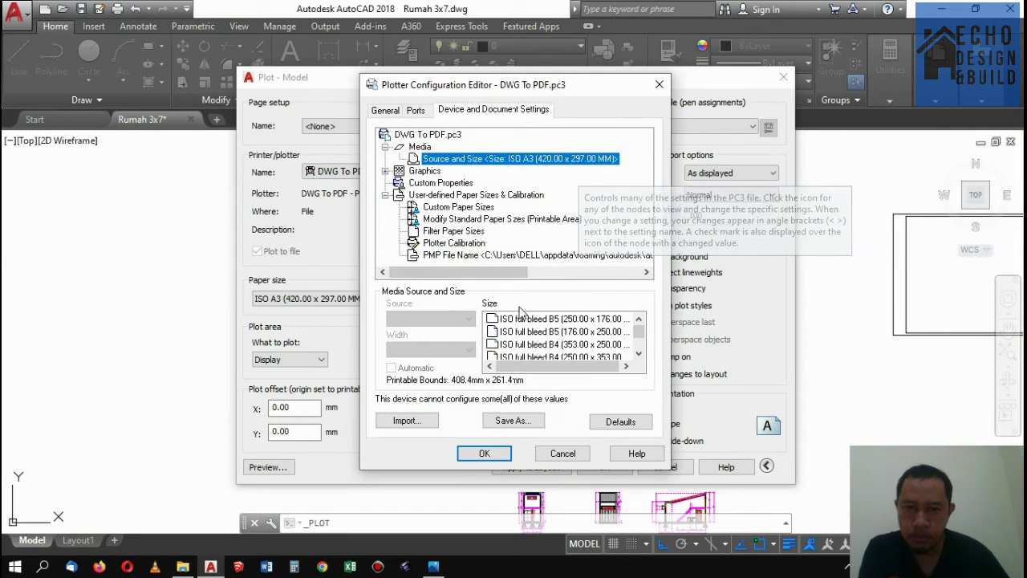
mouse_move(638, 329)
mouse_down()
mouse_move(639, 353)
mouse_move(642, 343)
mouse_up()
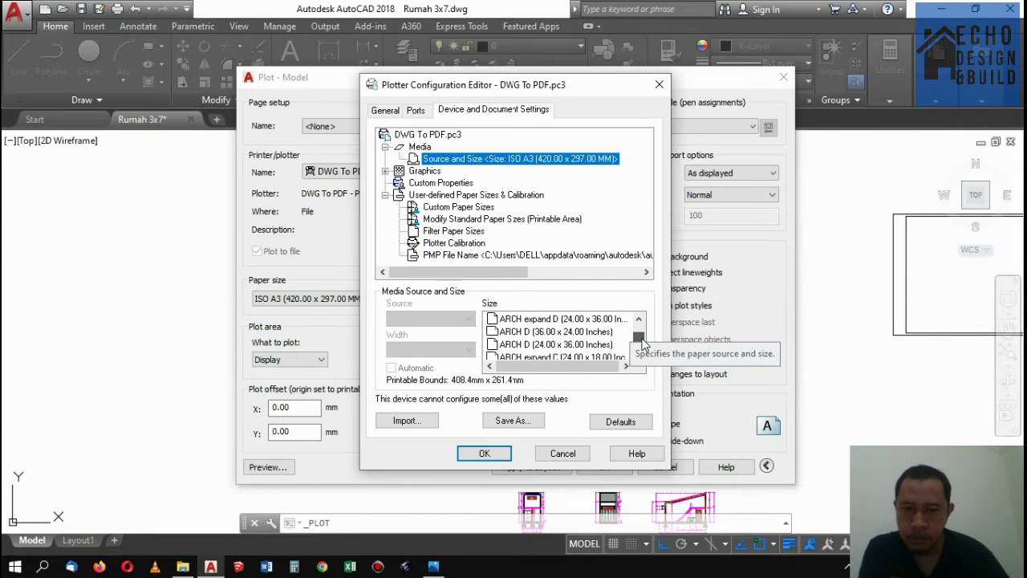
drag(644, 344, 643, 337)
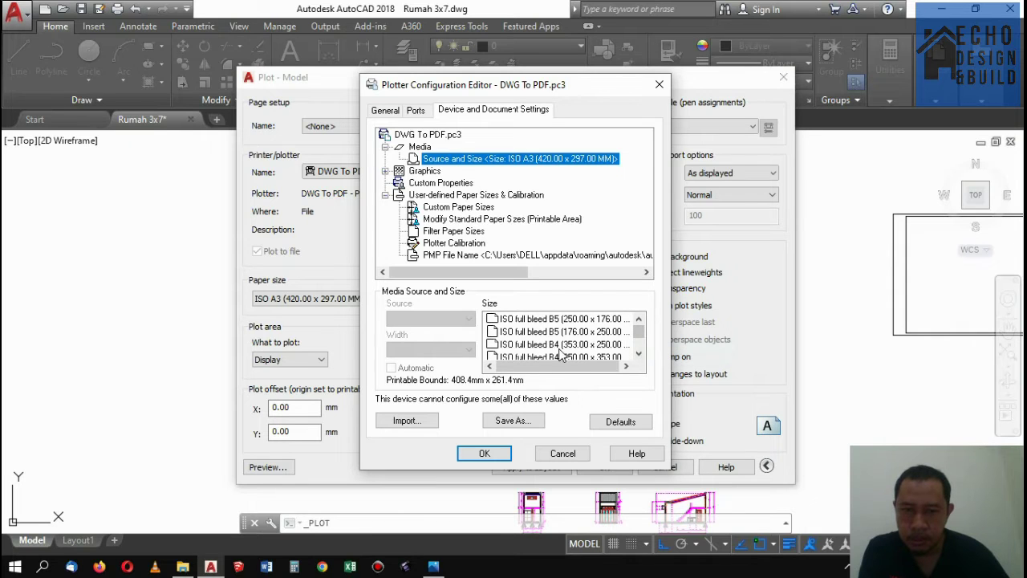
click(562, 343)
- Browse further down the media sizes, then cancel the plotter editor without saving
scroll(562, 343, down, 5)
scroll(561, 344, down, 3)
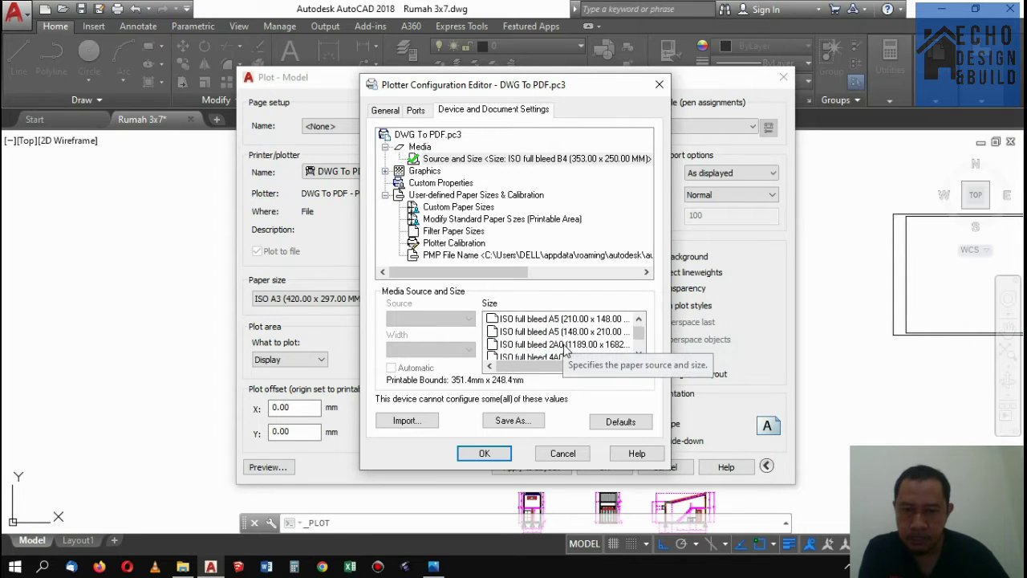
scroll(563, 346, down, 3)
scroll(565, 350, down, 3)
scroll(565, 350, down, 3)
scroll(565, 350, down, 3)
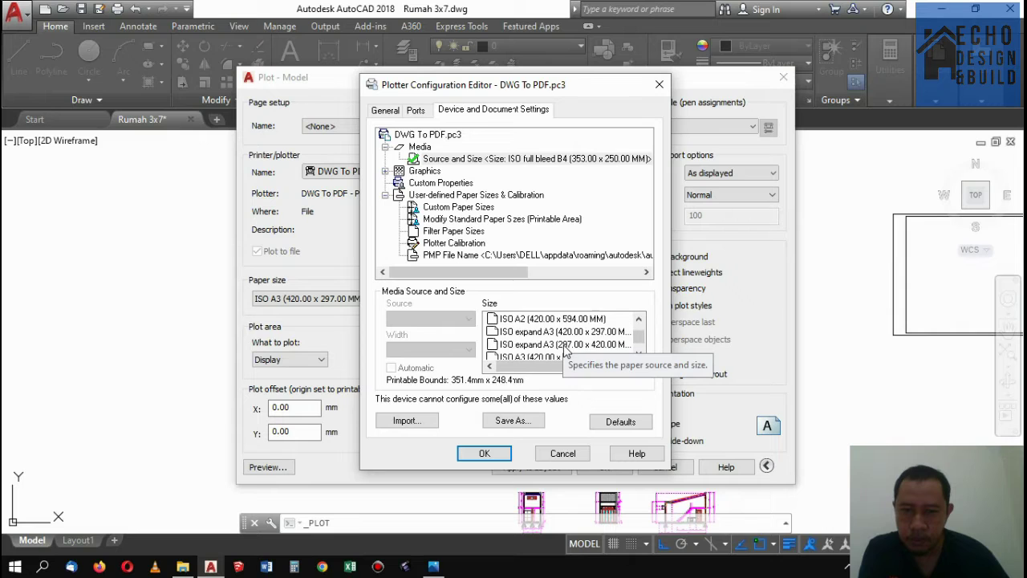
scroll(564, 349, down, 3)
scroll(518, 335, down, 1)
click(562, 453)
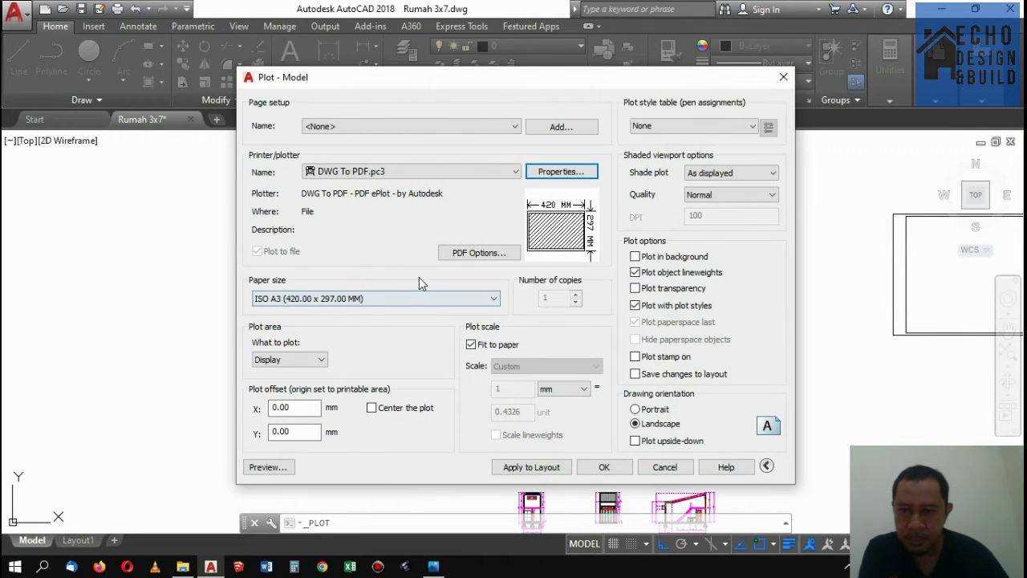
- Confirm ISO A3 paper, try ISO full bleed B4 media, cancel, and reopen the DWG To PDF editor
click(426, 298)
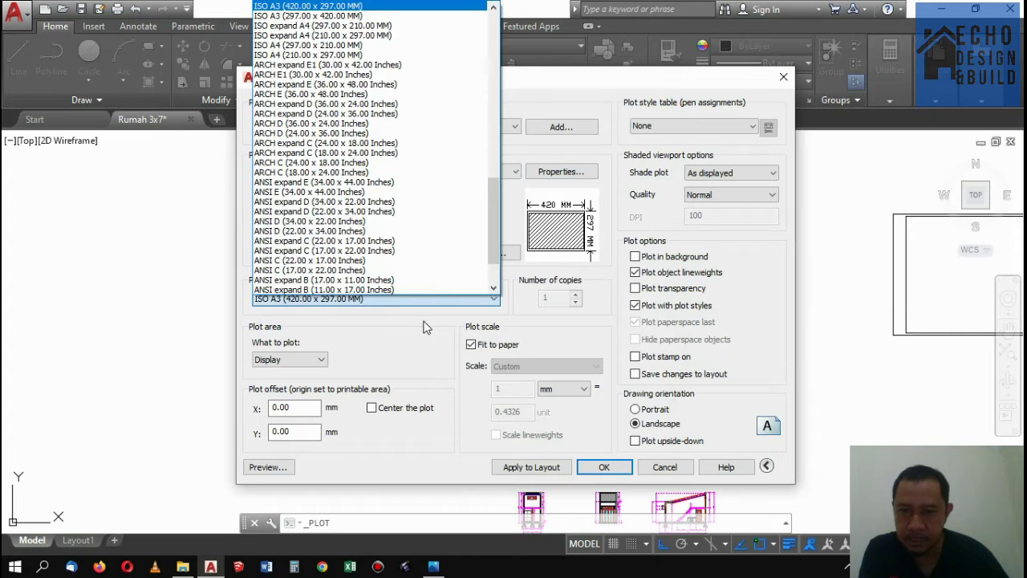
click(420, 345)
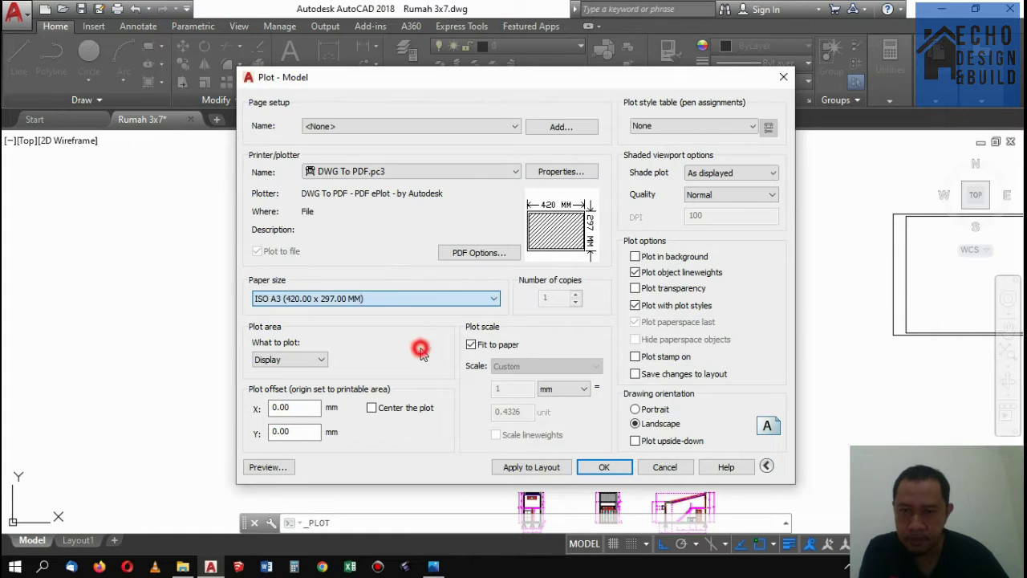
click(559, 172)
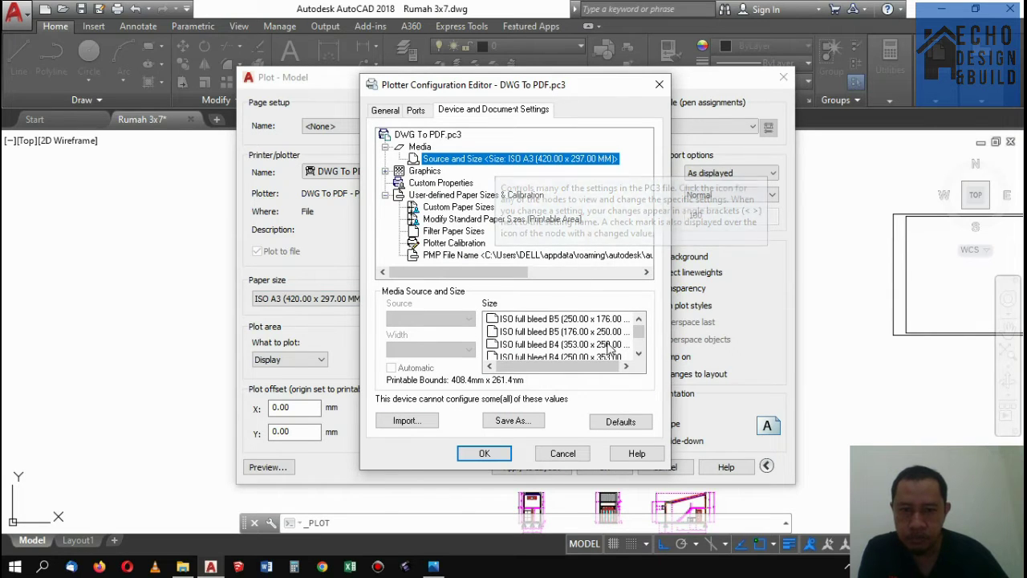
click(572, 345)
scroll(571, 346, down, 2)
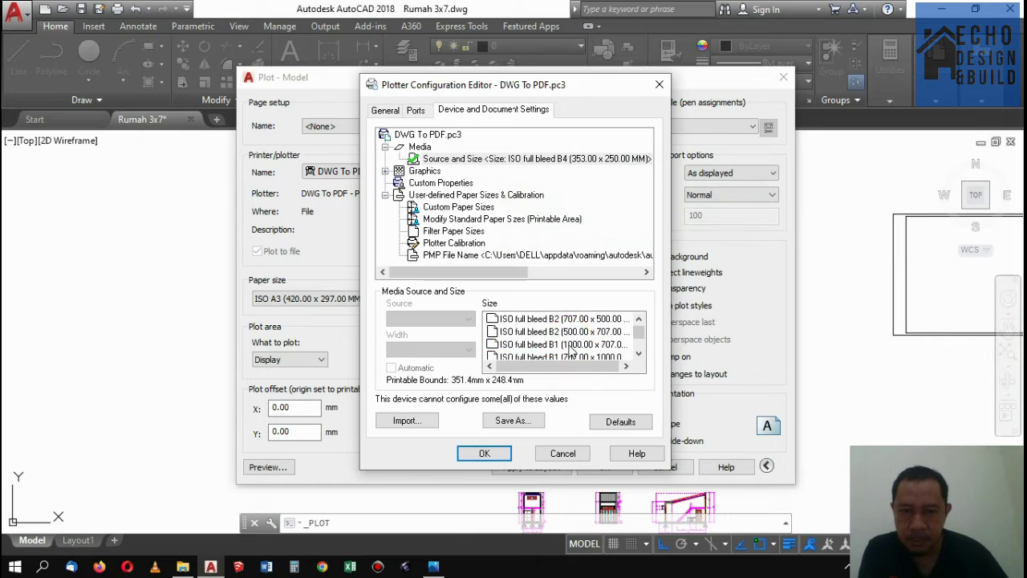
scroll(571, 347, down, 2)
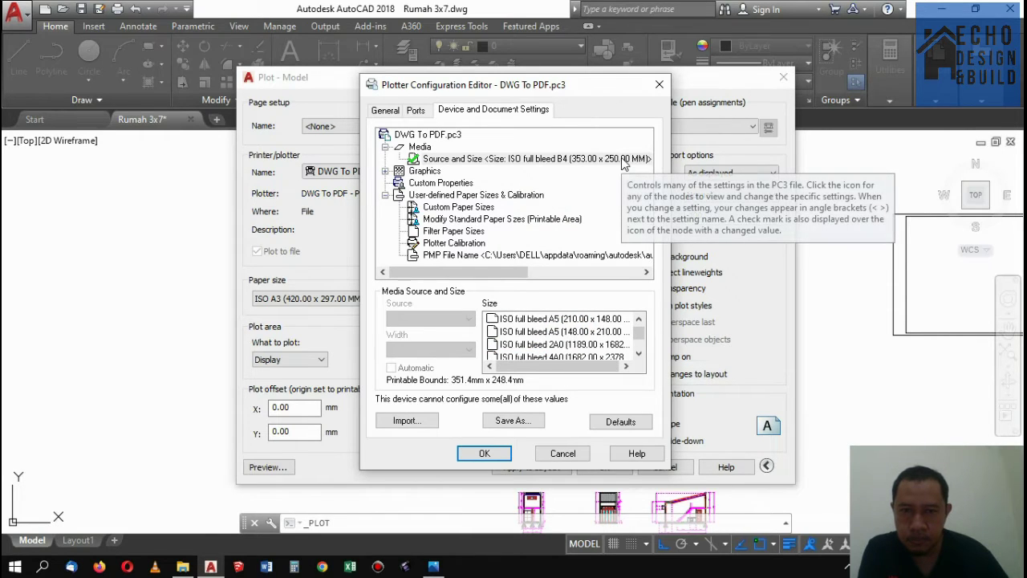
click(570, 453)
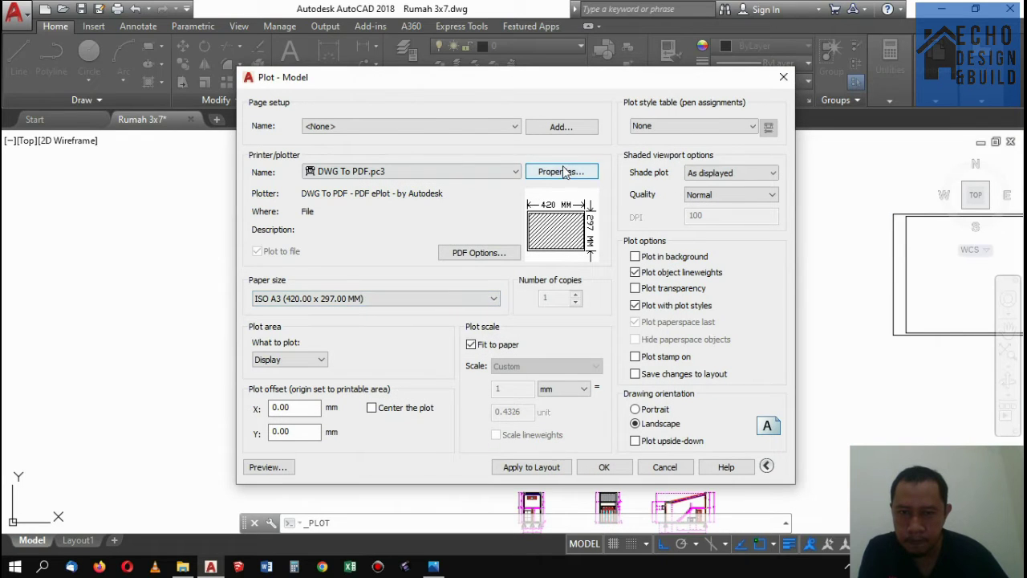
click(551, 171)
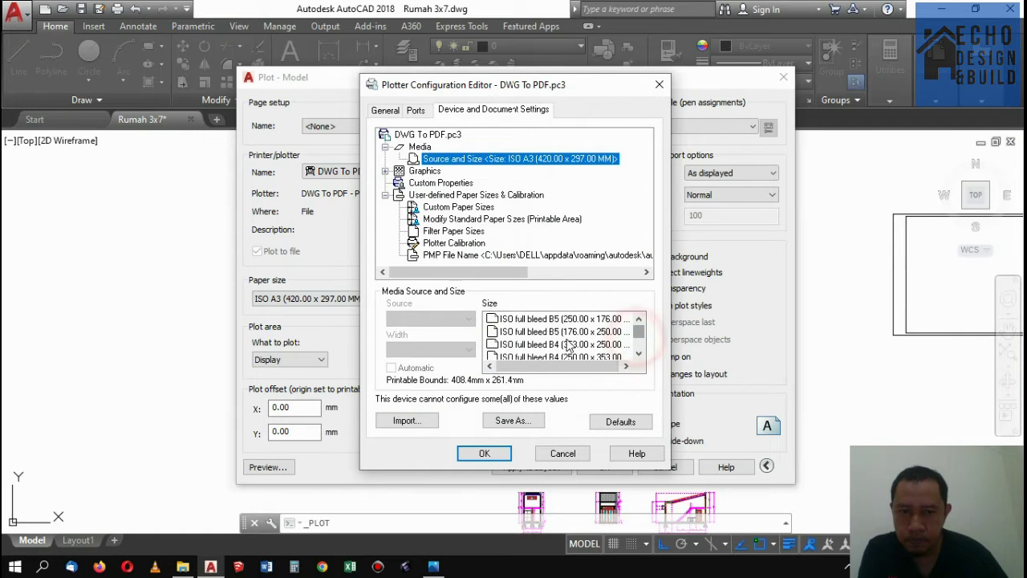
- Scroll the Source and Size list down and pick ISO A3 (420.00 x 297.00 MM) media
click(638, 356)
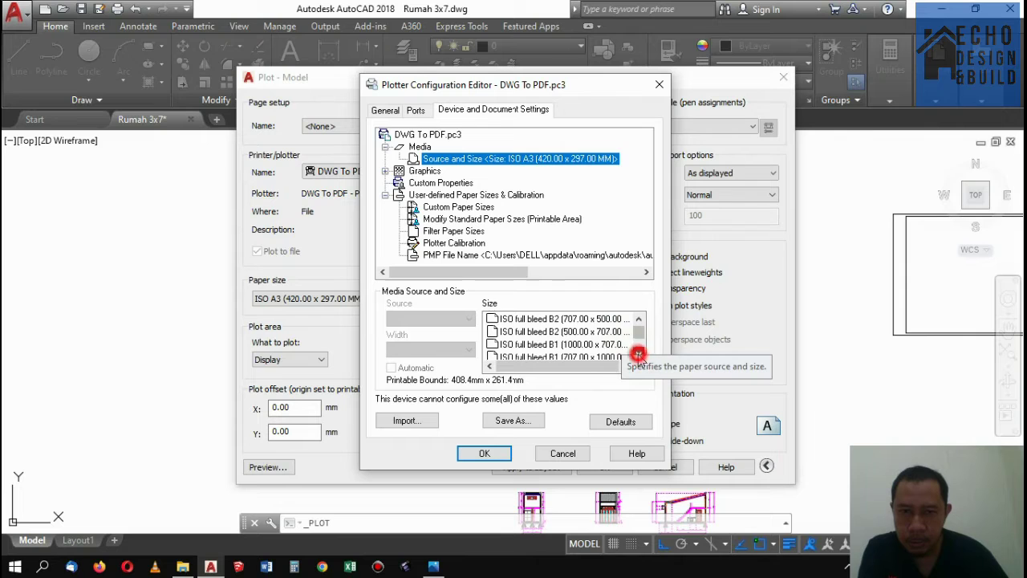
click(638, 355)
click(638, 355)
click(638, 356)
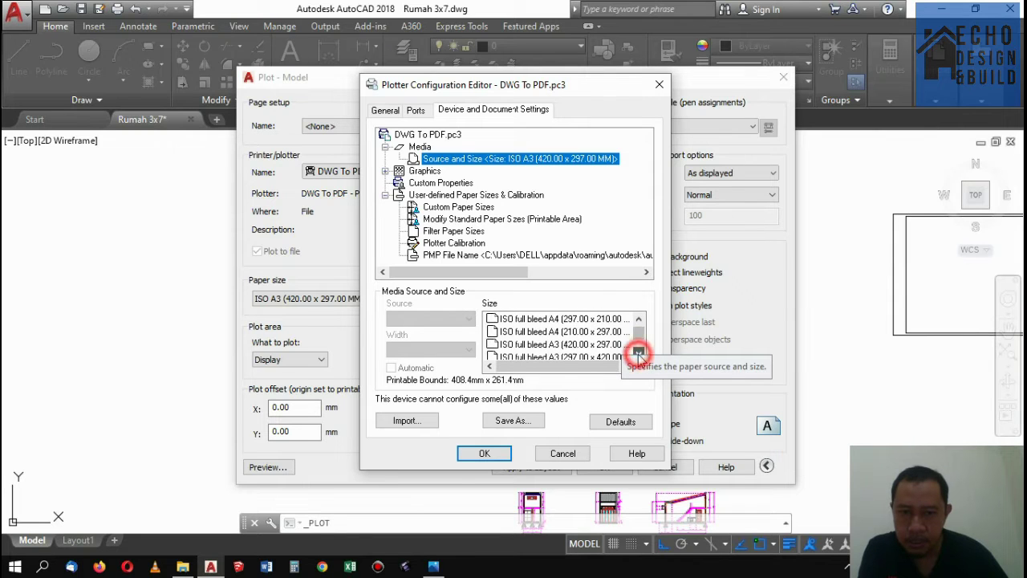
click(638, 356)
click(639, 356)
click(638, 355)
click(639, 355)
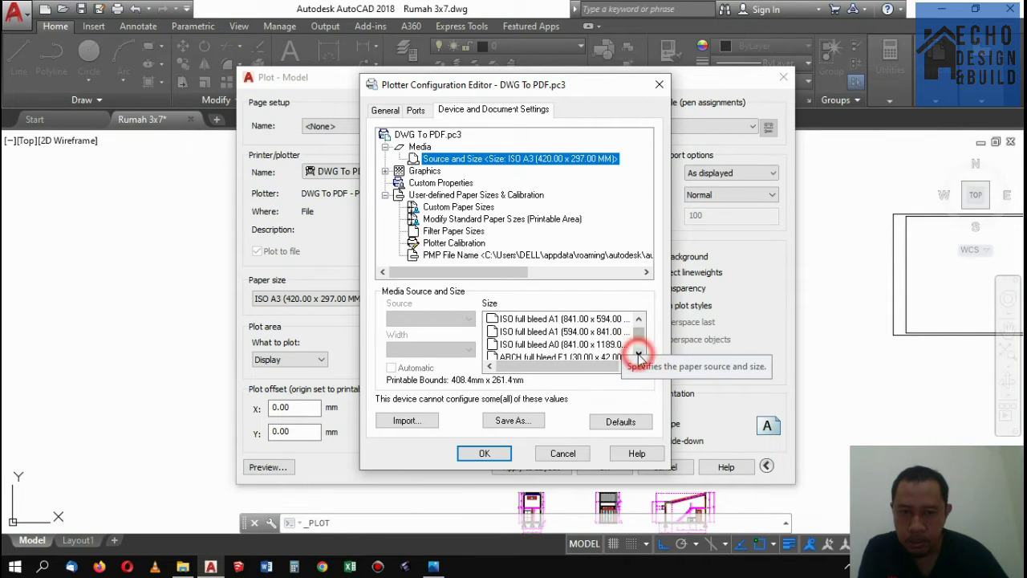
click(639, 355)
click(638, 355)
click(639, 355)
click(638, 355)
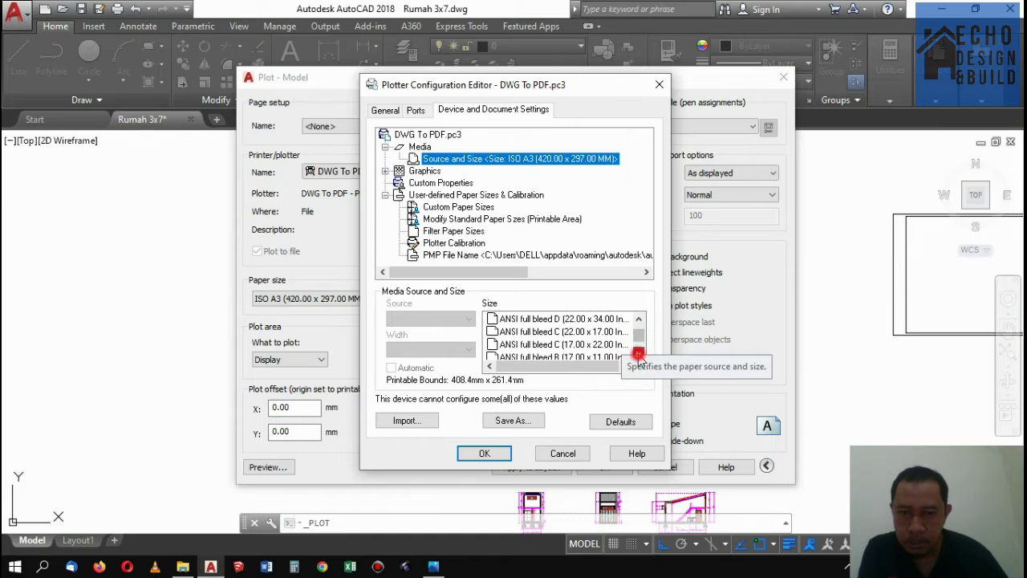
click(638, 356)
click(638, 355)
click(638, 355)
click(638, 356)
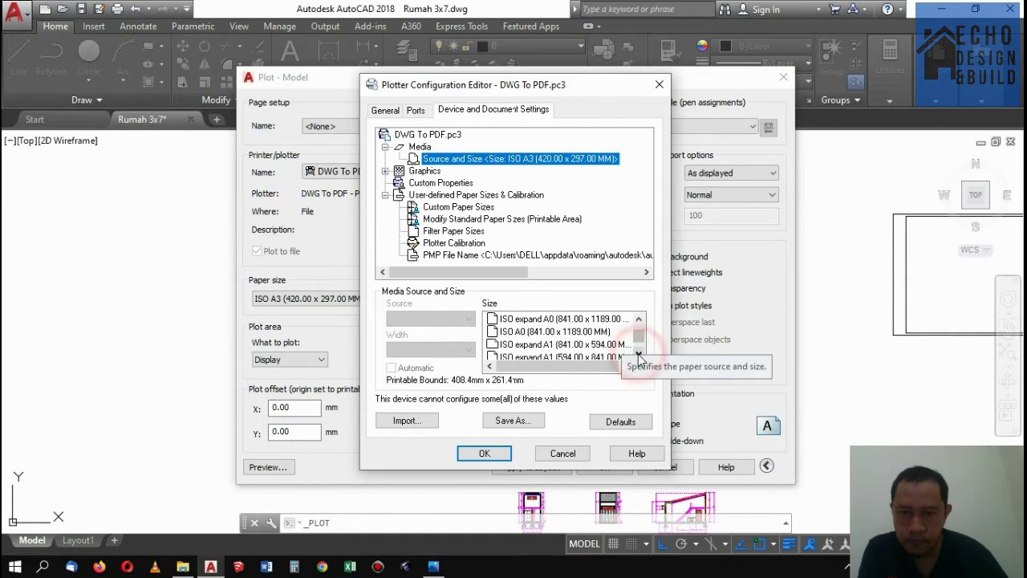
click(639, 355)
click(638, 355)
click(639, 355)
click(639, 355)
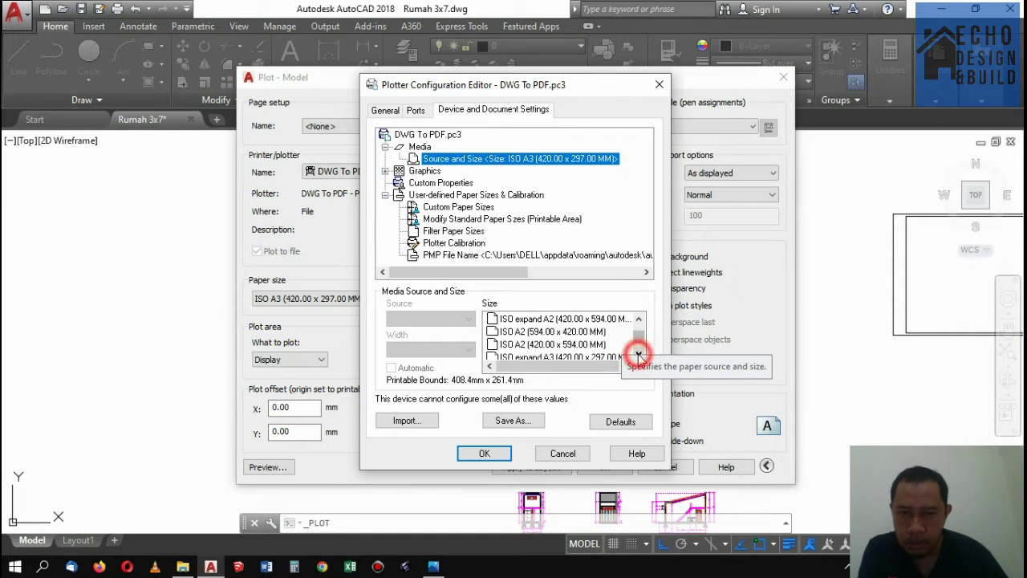
click(639, 356)
click(638, 355)
click(639, 355)
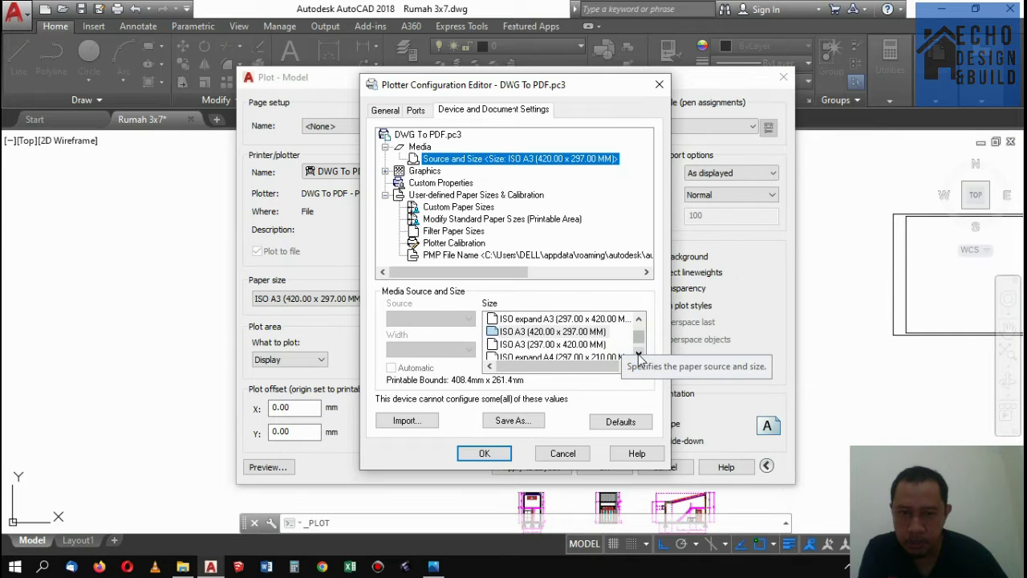
click(550, 331)
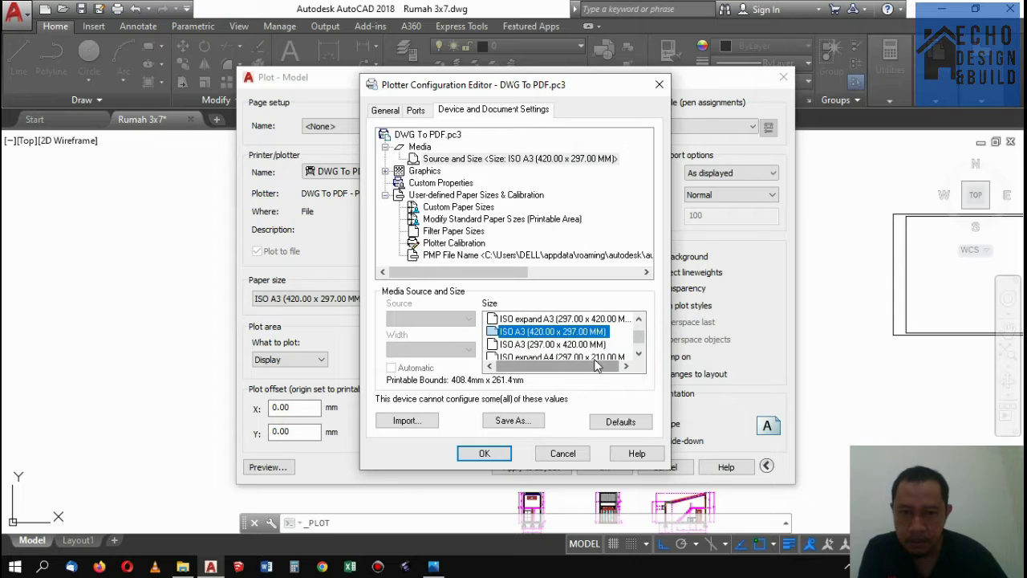
- Show Modify Standard Paper Sizes and scroll through the standard size list
click(526, 223)
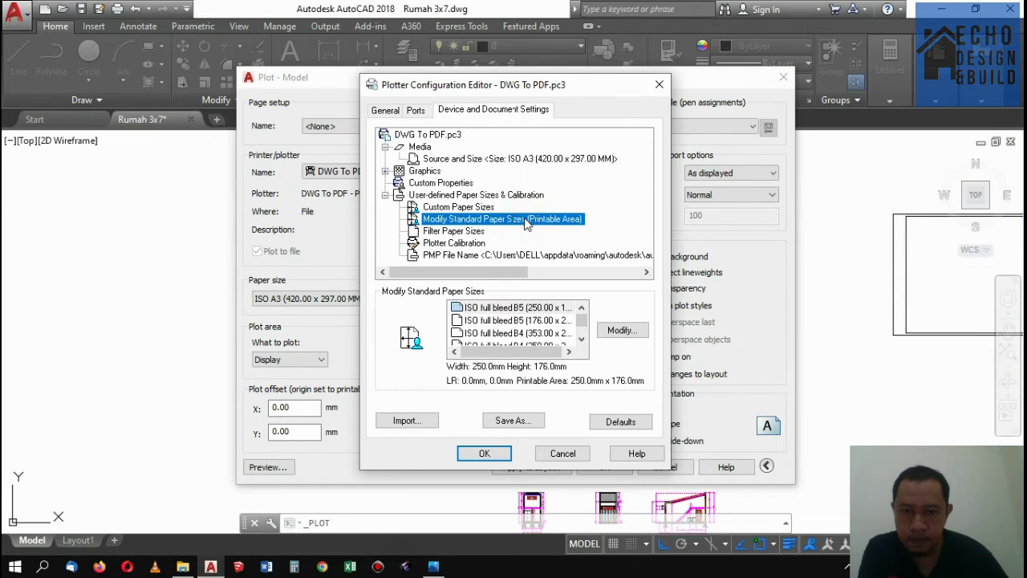
click(581, 340)
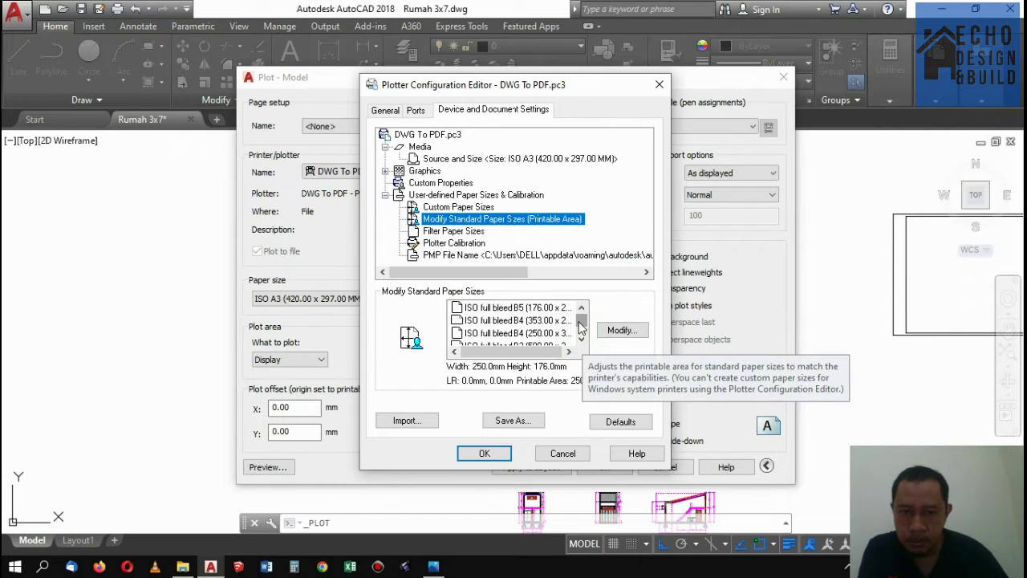
drag(581, 325, 584, 335)
click(530, 320)
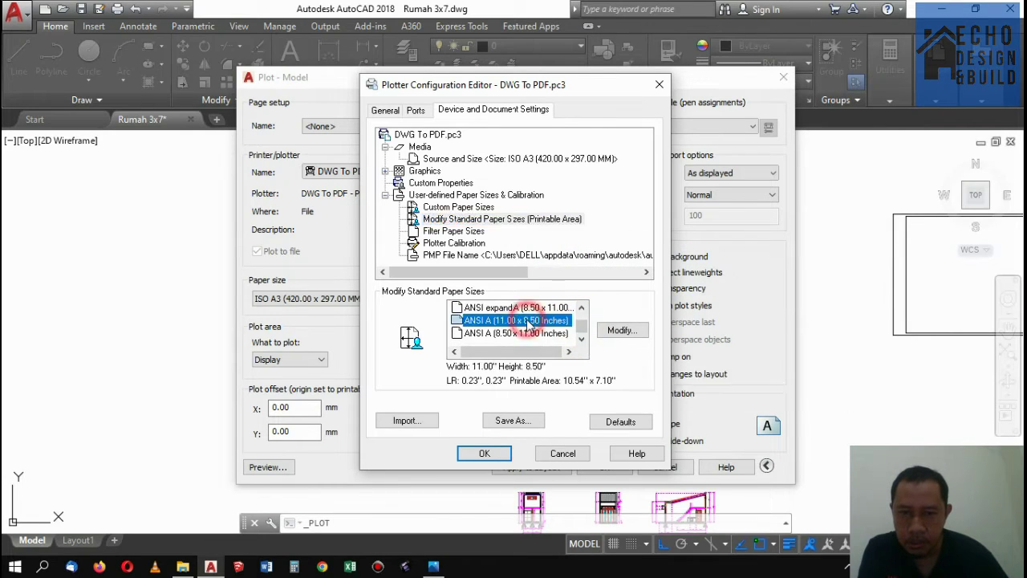
scroll(527, 321, up, 1)
scroll(527, 322, down, 2)
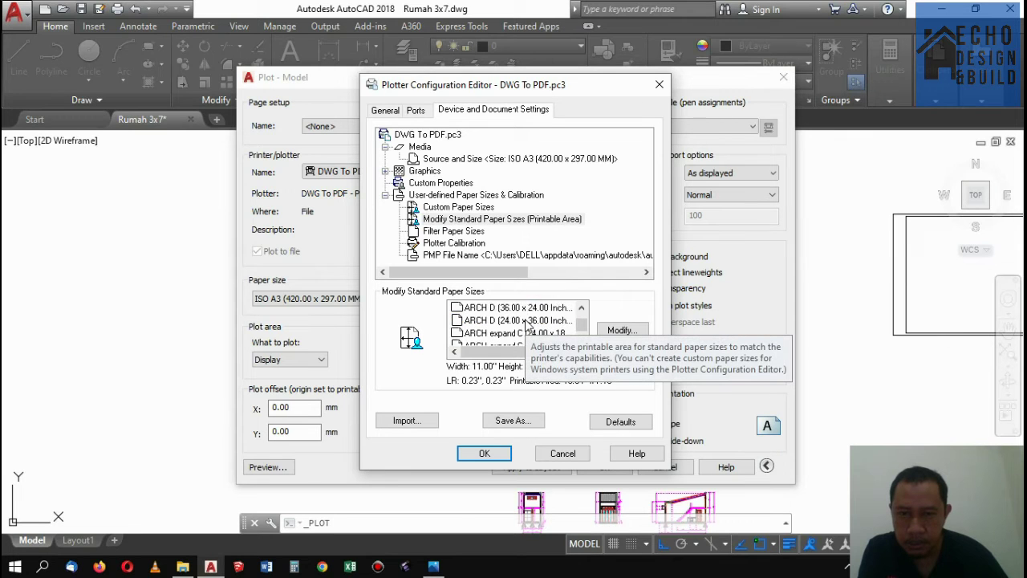
scroll(527, 323, down, 1)
scroll(527, 323, down, 2)
scroll(527, 323, down, 2)
scroll(527, 322, down, 2)
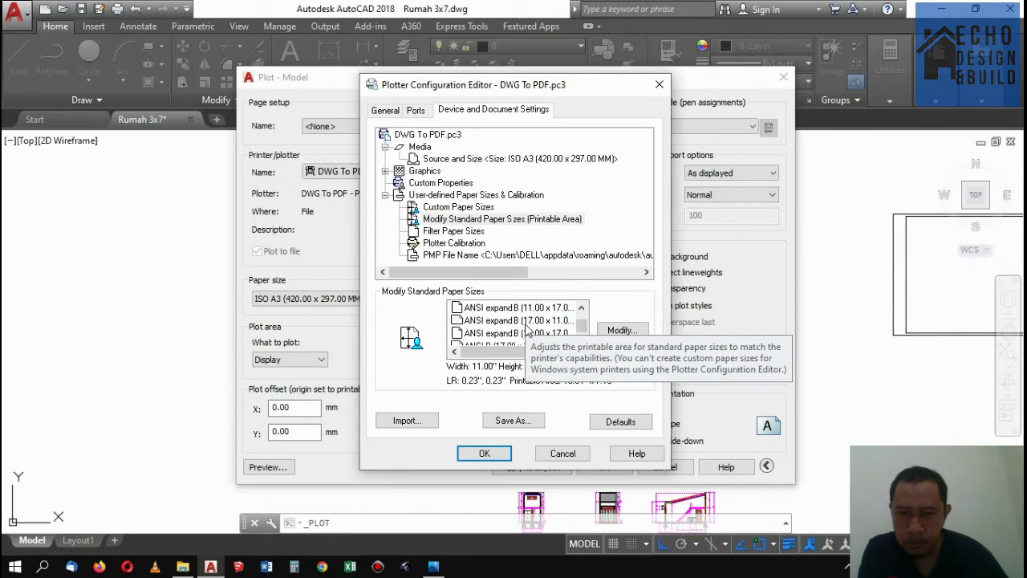
scroll(527, 323, down, 2)
scroll(527, 323, down, 2)
scroll(517, 317, up, 3)
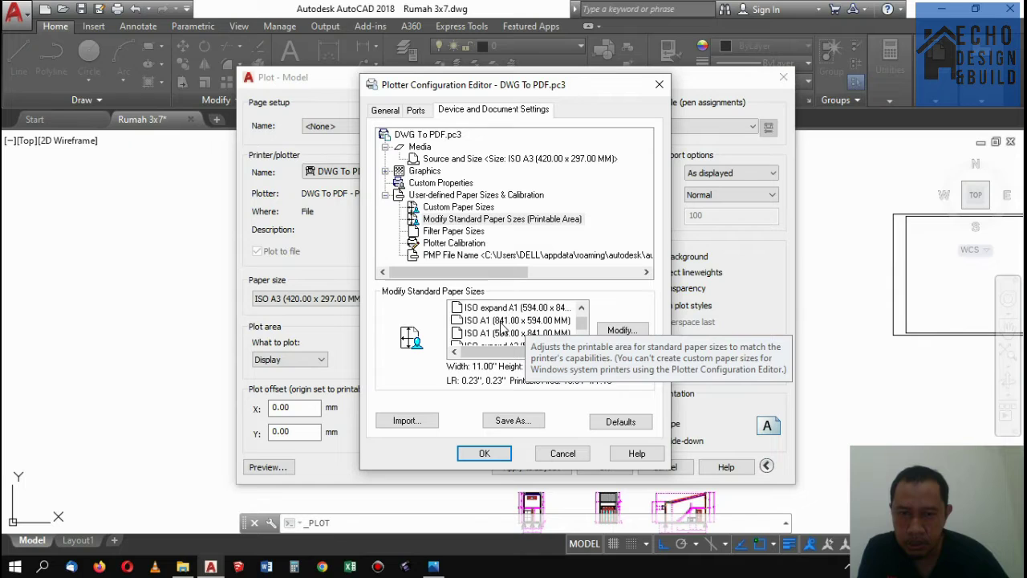
scroll(502, 328, down, 1)
scroll(502, 327, down, 2)
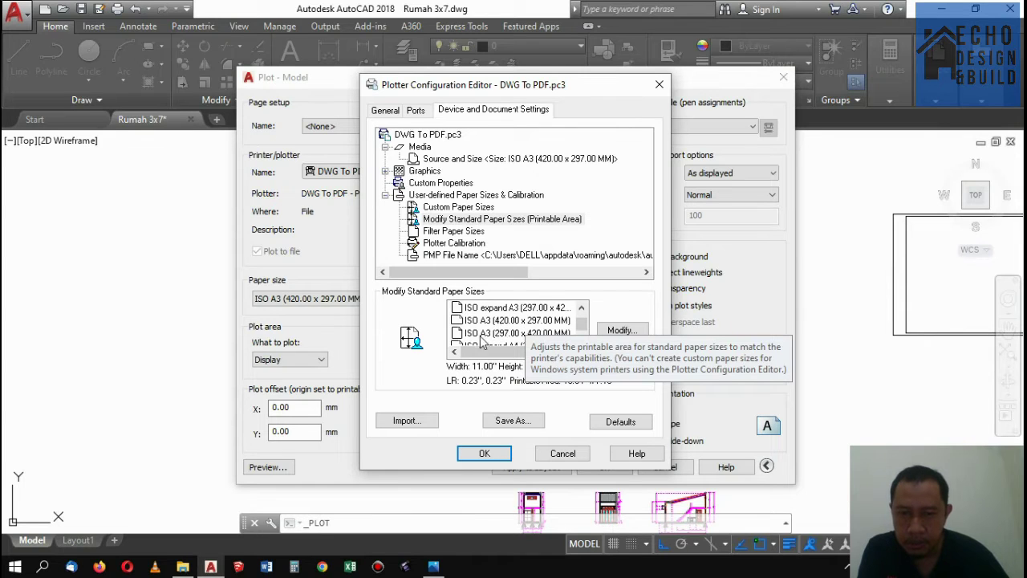
- Inspect the landscape, portrait and expand ISO A3 printable areas, then cancel the editor unchanged
click(514, 320)
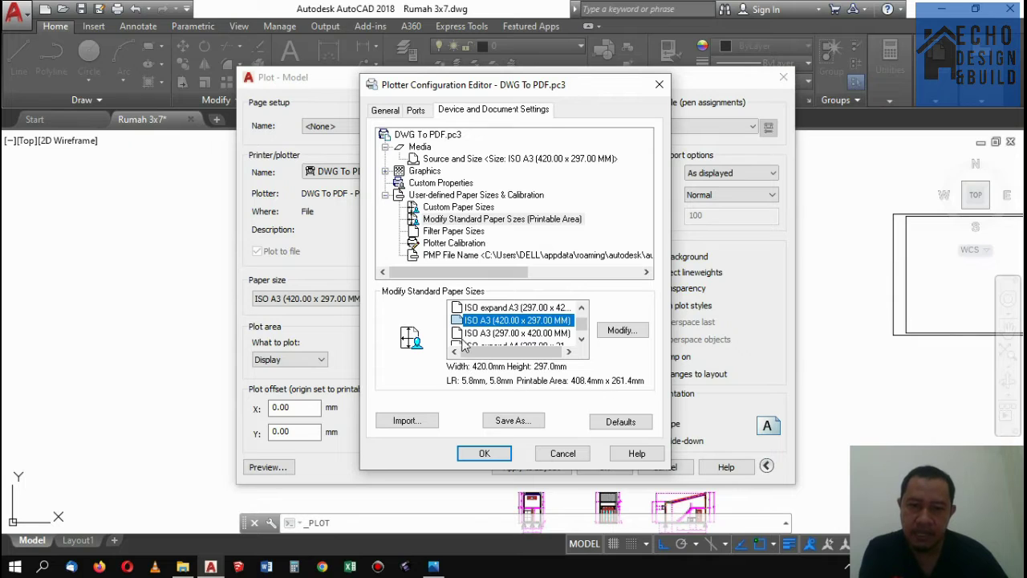
click(505, 333)
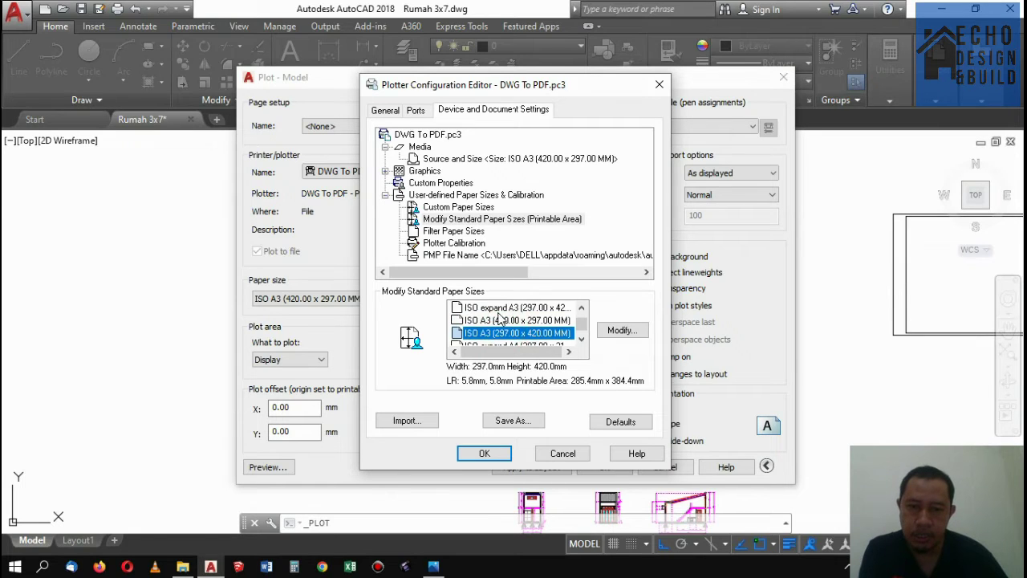
click(503, 308)
click(501, 320)
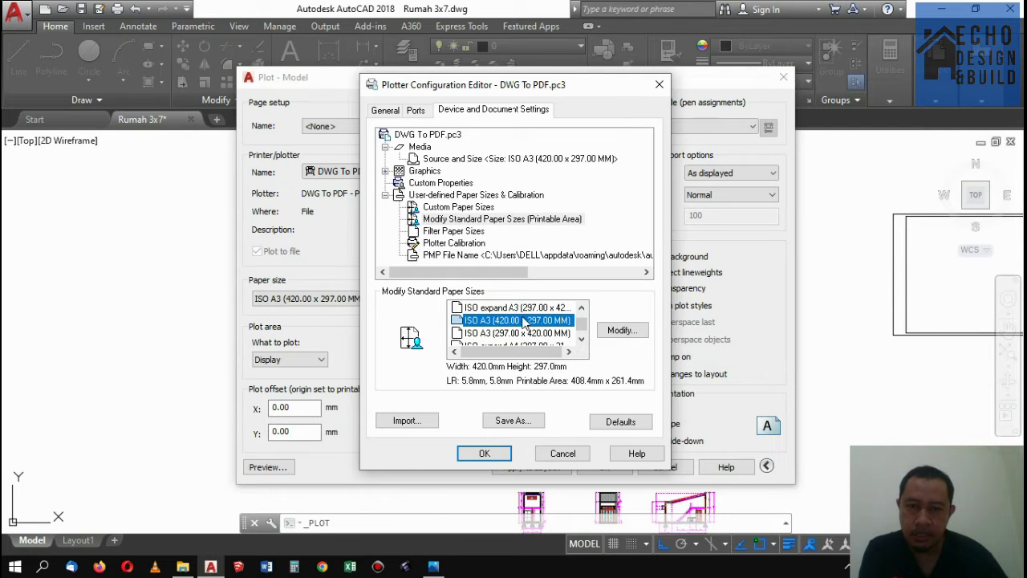
click(514, 334)
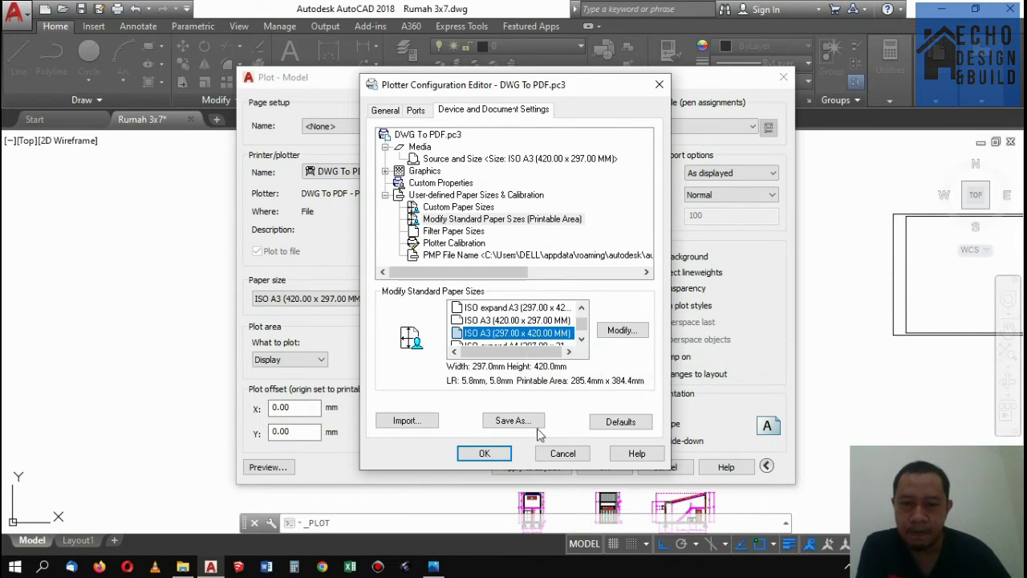
click(562, 453)
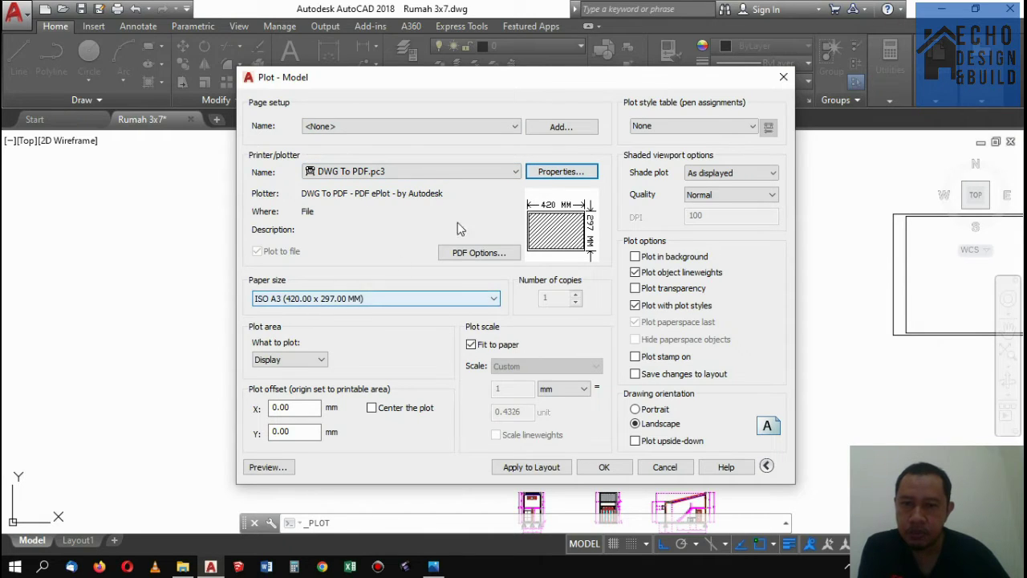
click(550, 171)
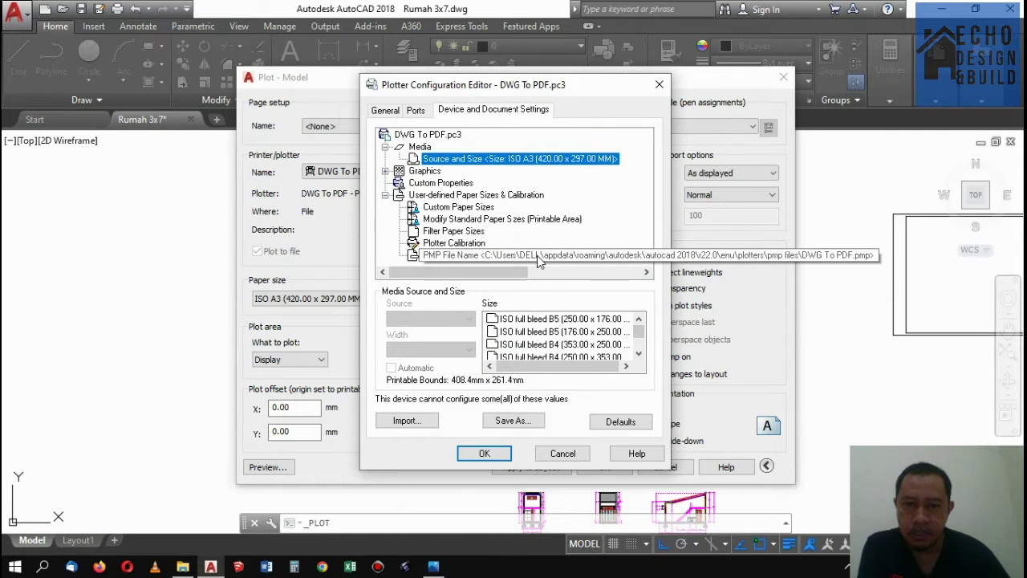
click(506, 221)
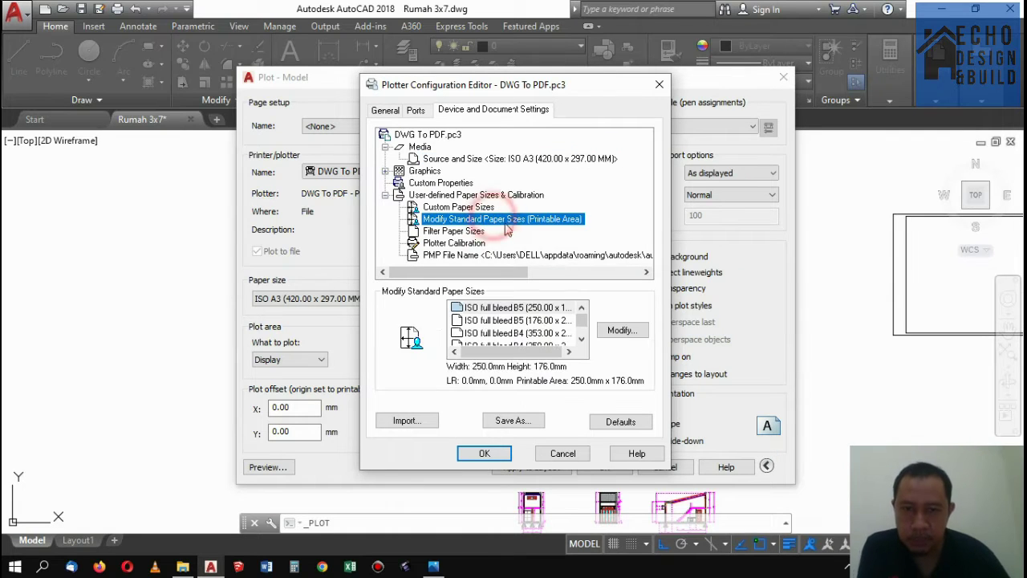
mouse_move(582, 325)
mouse_down()
mouse_move(582, 337)
mouse_move(585, 321)
mouse_up()
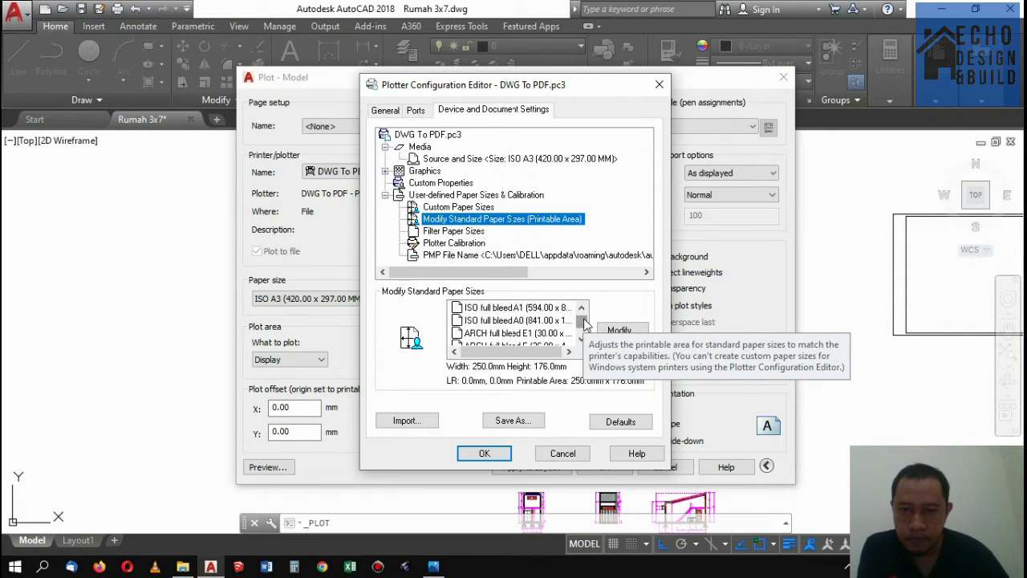
click(521, 321)
scroll(522, 330, down, 5)
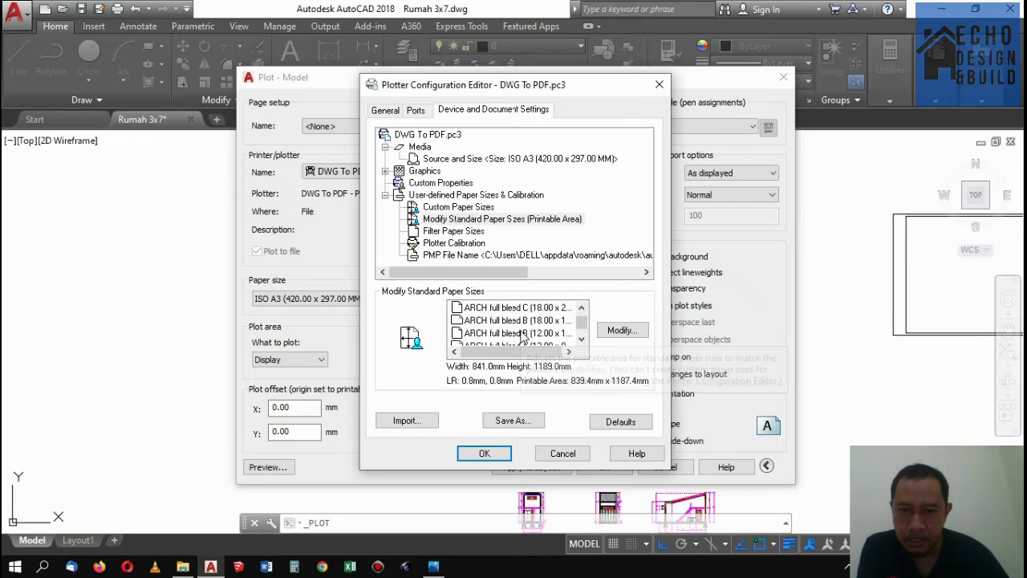
scroll(501, 320, down, 2)
scroll(502, 325, down, 2)
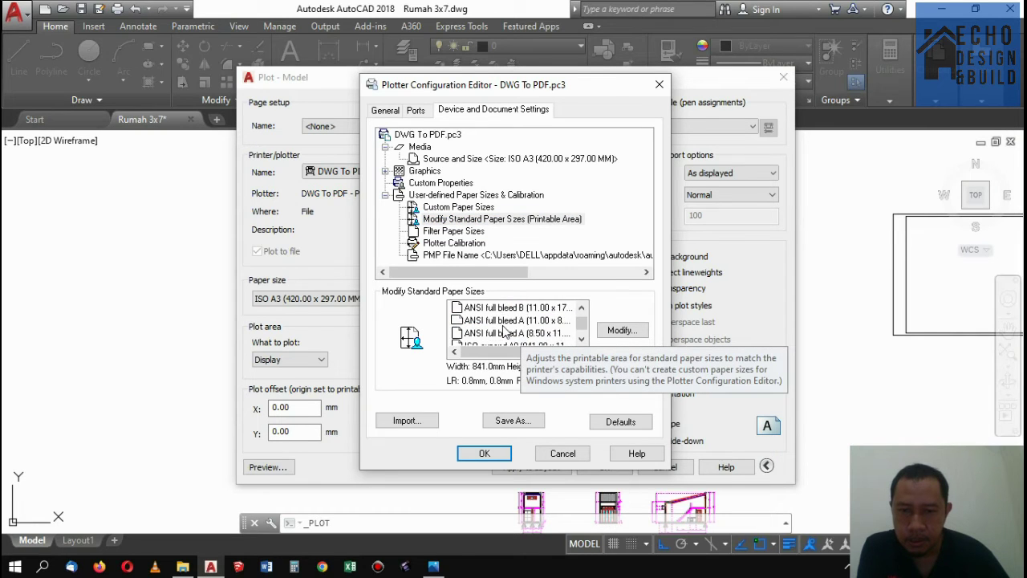
scroll(504, 330, down, 2)
scroll(506, 337, down, 2)
scroll(504, 337, down, 1)
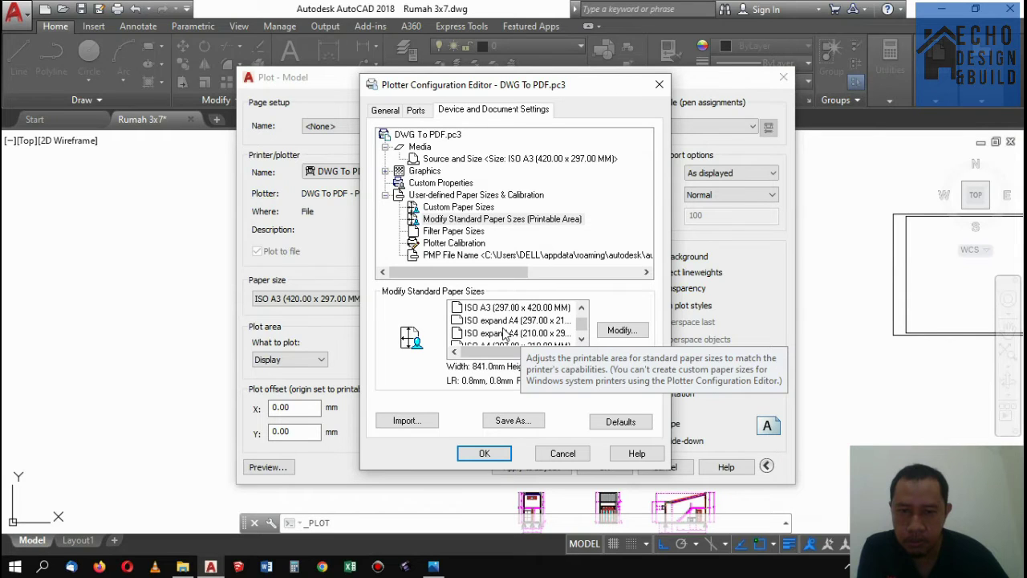
scroll(503, 334, up, 1)
click(503, 321)
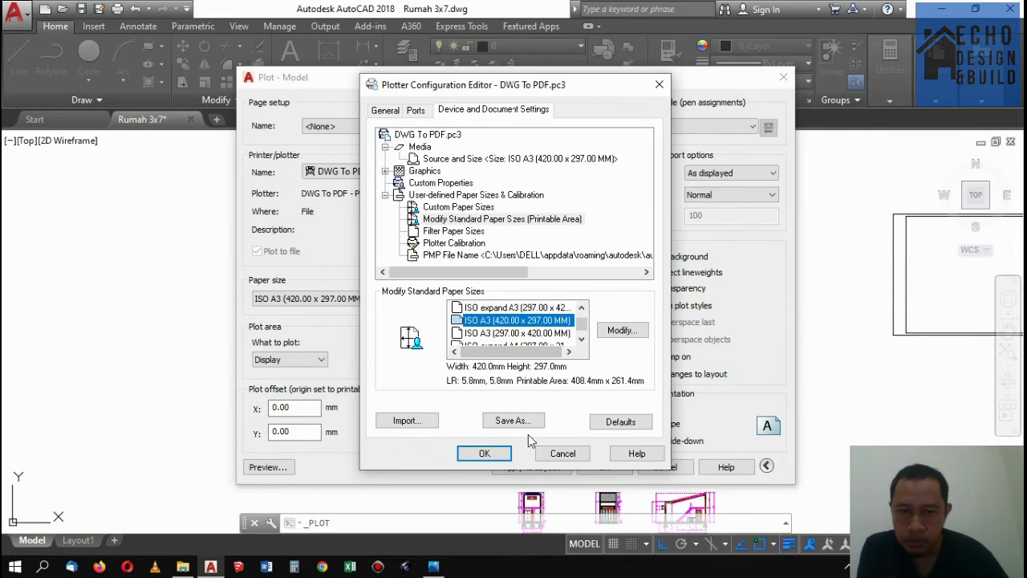
click(495, 455)
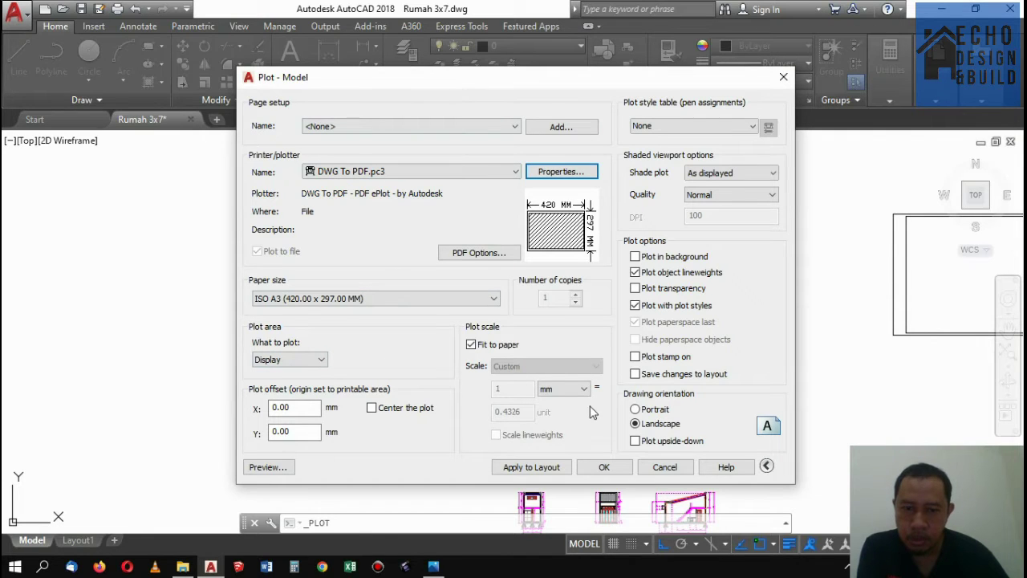
- Cancel the Plot dialog and draw a 420 by 297 rectangle beside the floor plans
click(664, 466)
scroll(573, 293, down, 4)
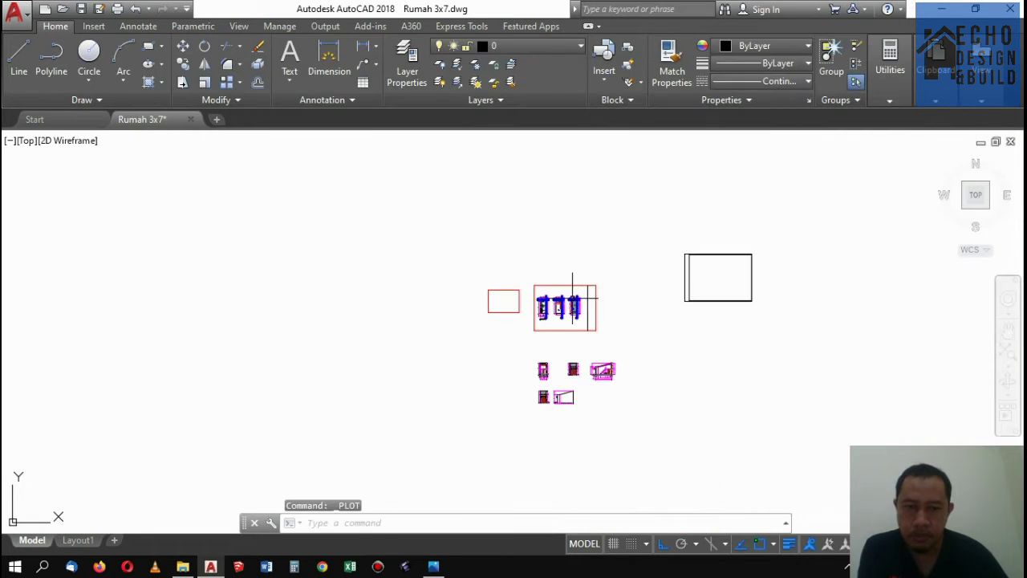
scroll(594, 298, up, 4)
scroll(606, 304, down, 6)
scroll(642, 308, up, 6)
scroll(653, 337, down, 2)
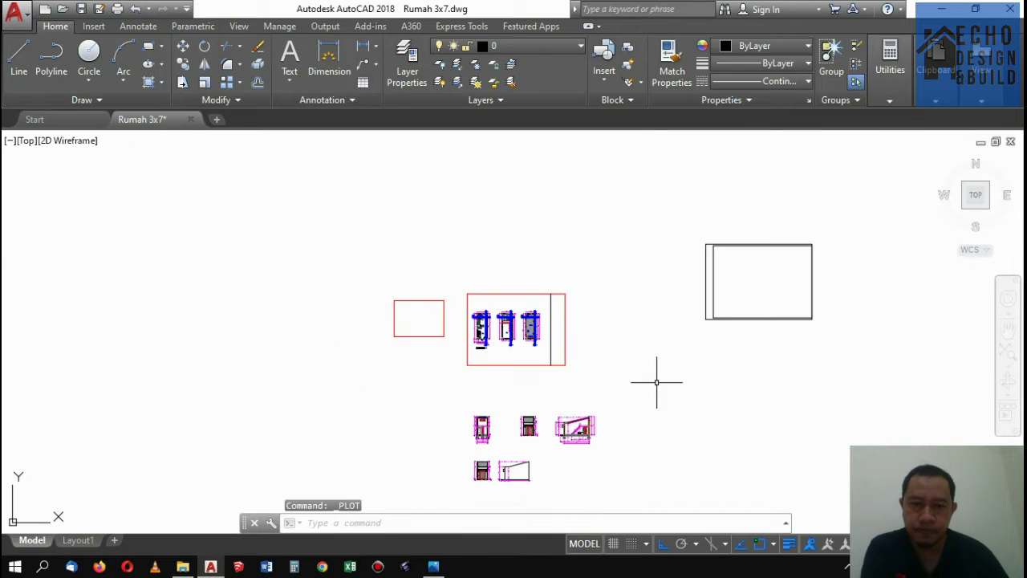
scroll(653, 393, up, 4)
text(rec)
key(Return)
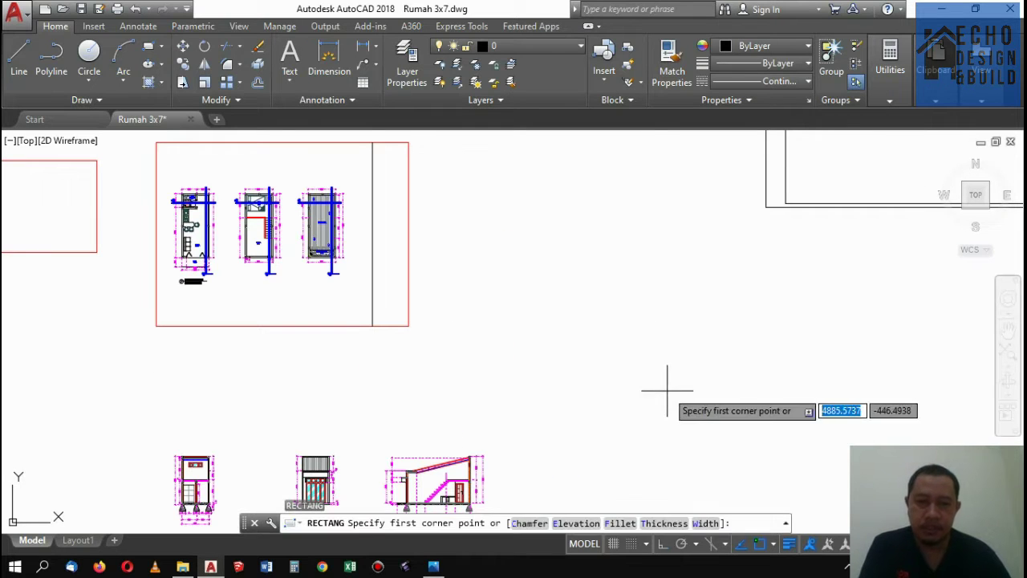
click(665, 402)
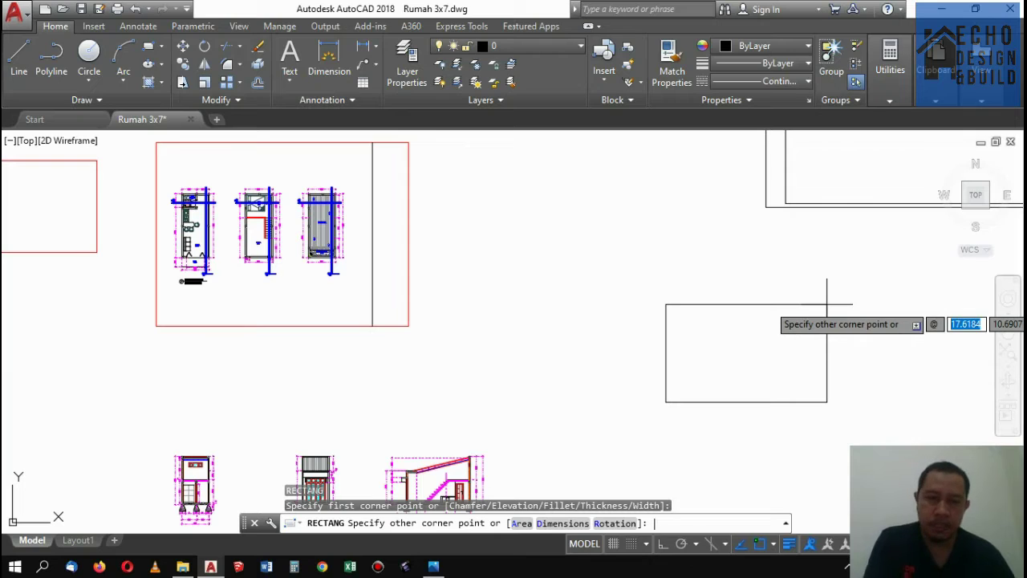
text(4)
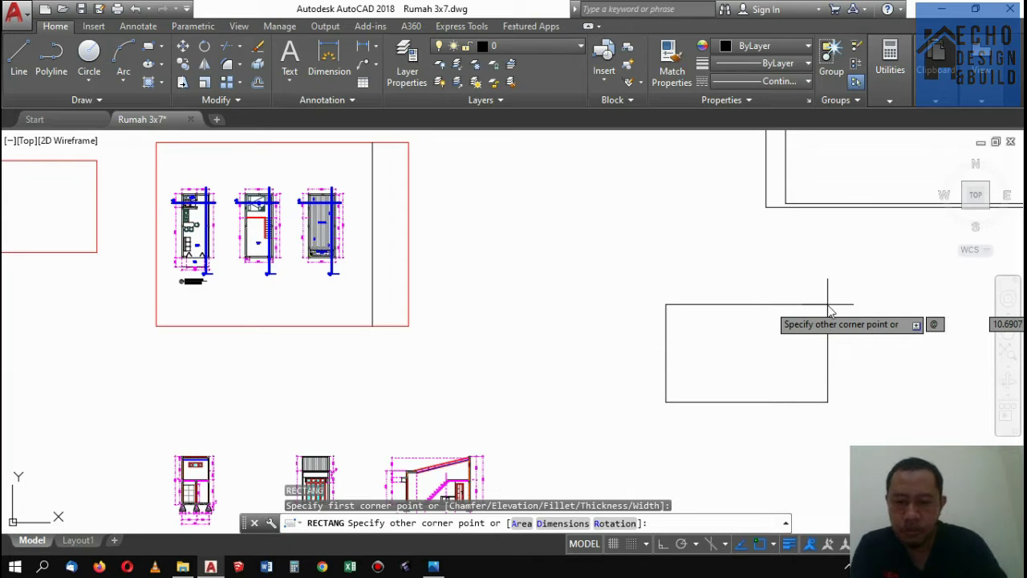
text(20)
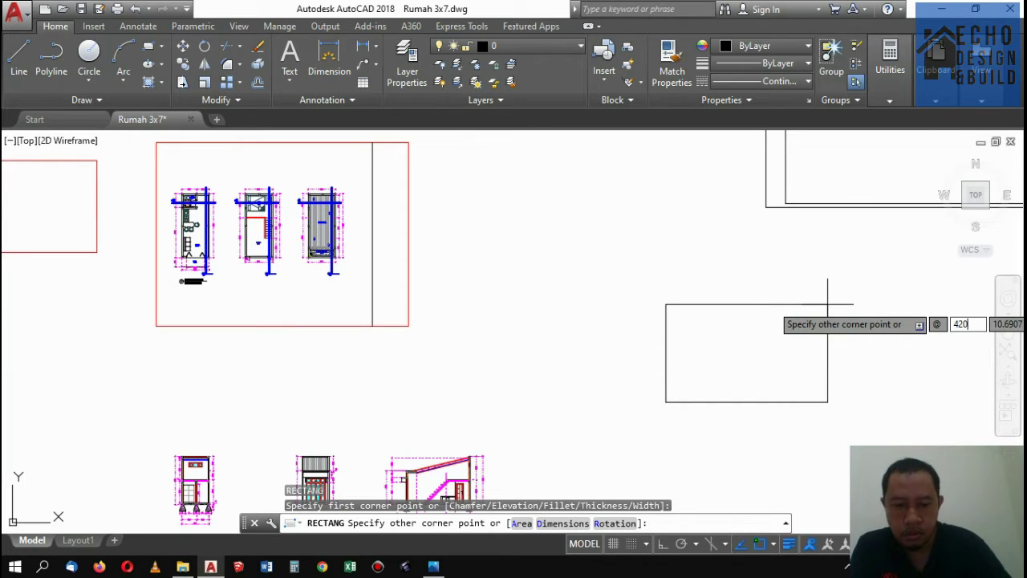
key(Tab)
text(297)
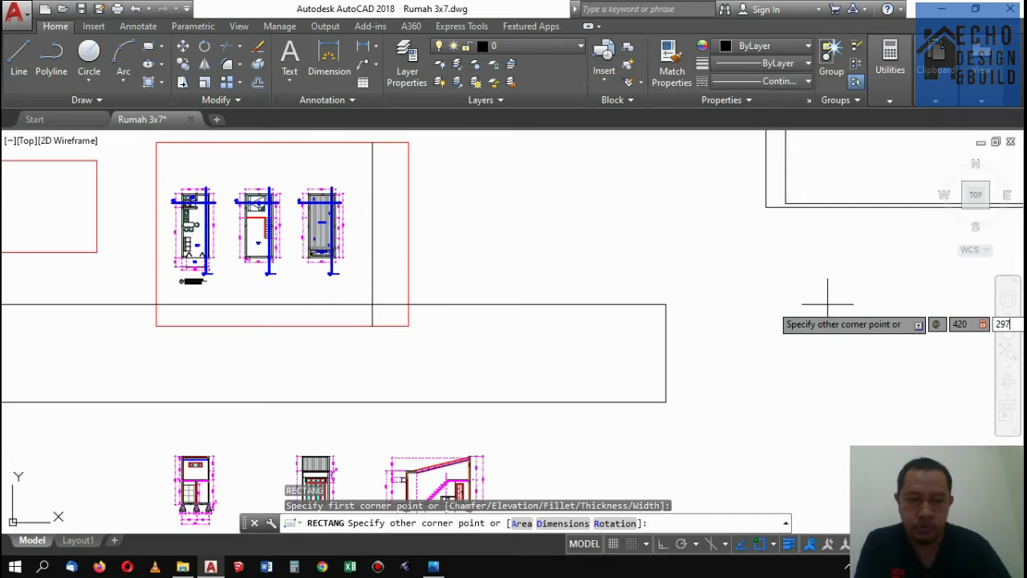
key(Return)
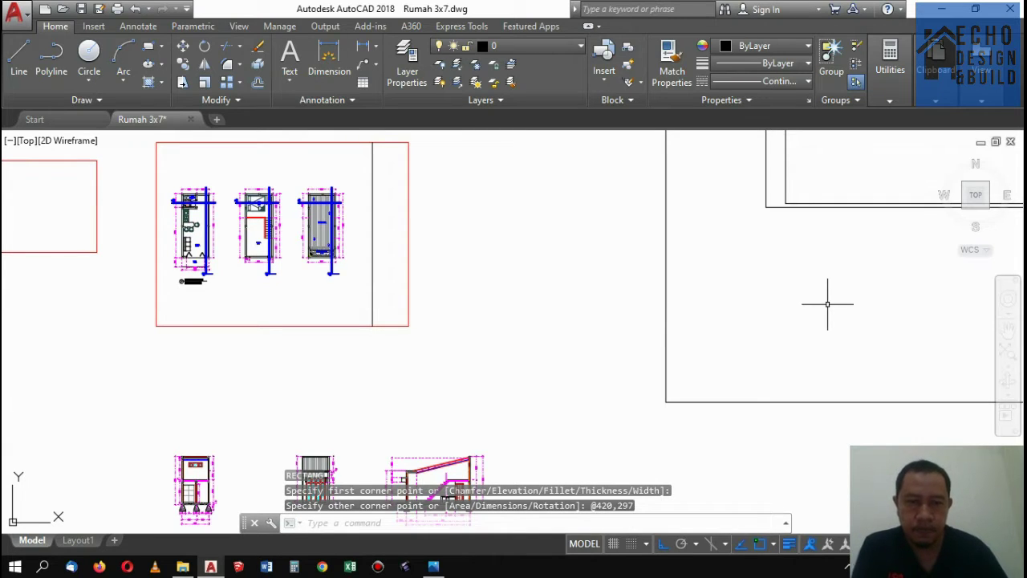
- Select and erase the oversized 420 by 297 rectangle
scroll(756, 333, down, 5)
scroll(758, 332, up, 3)
scroll(802, 321, down, 2)
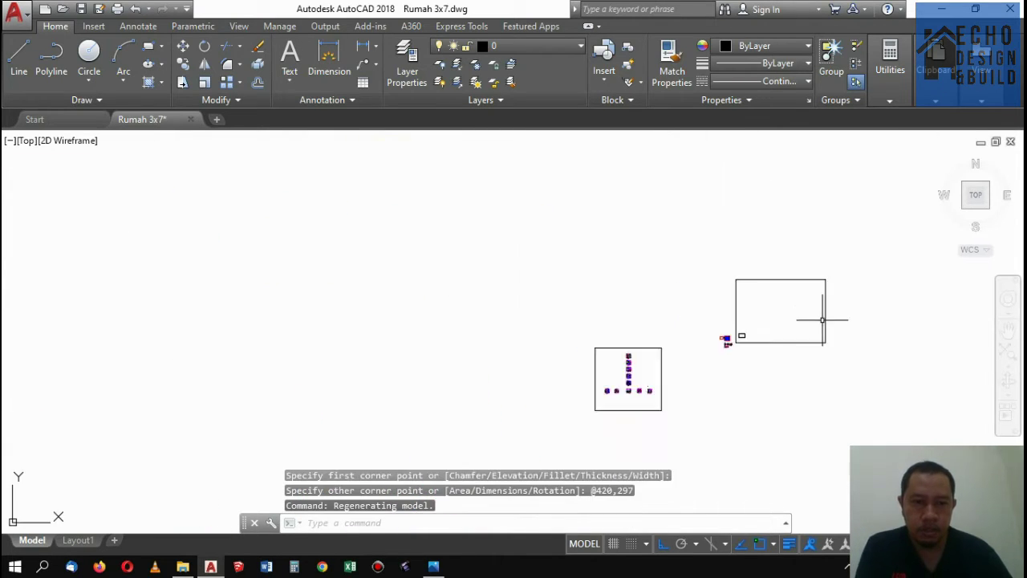
scroll(822, 319, up, 3)
click(862, 318)
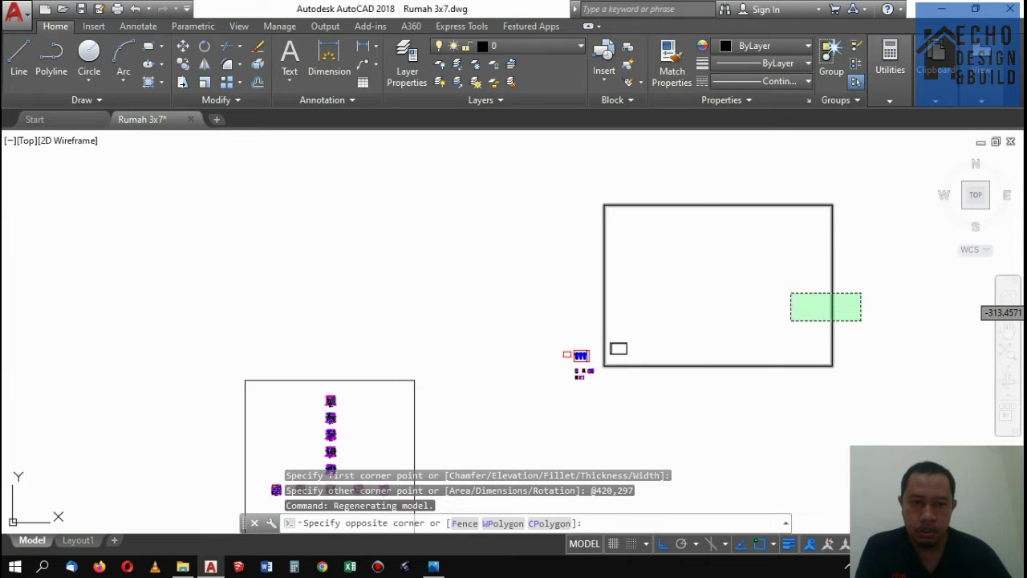
click(791, 292)
key(Delete)
- Draw a 42 by 29.7 rectangle in its place
scroll(634, 369, up, 5)
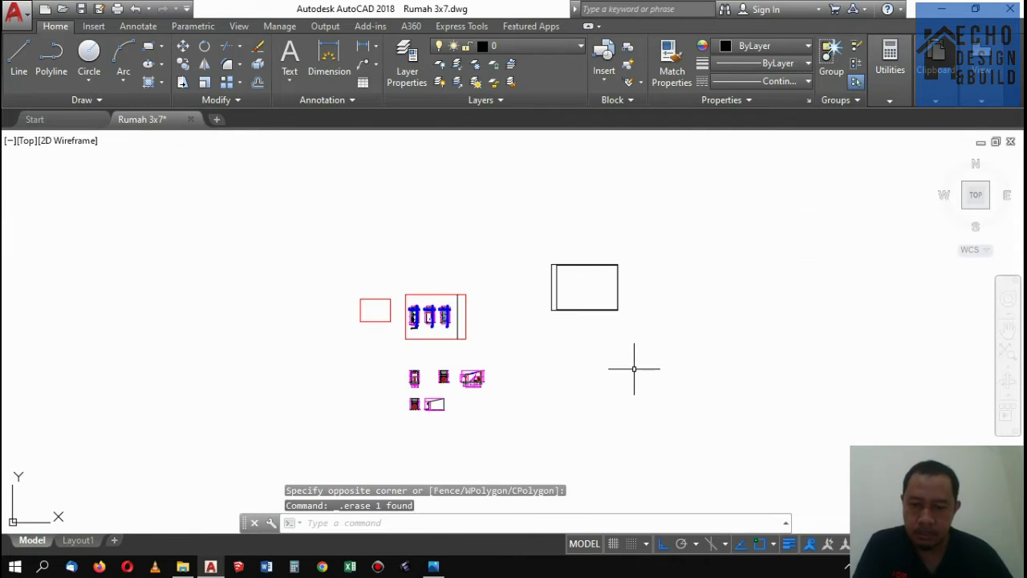
click(623, 387)
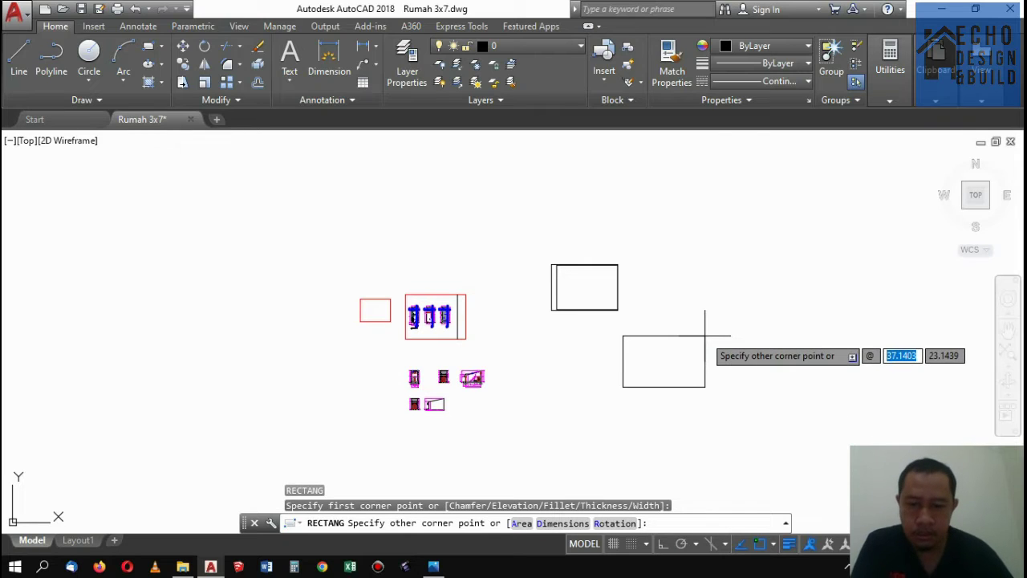
text(42)
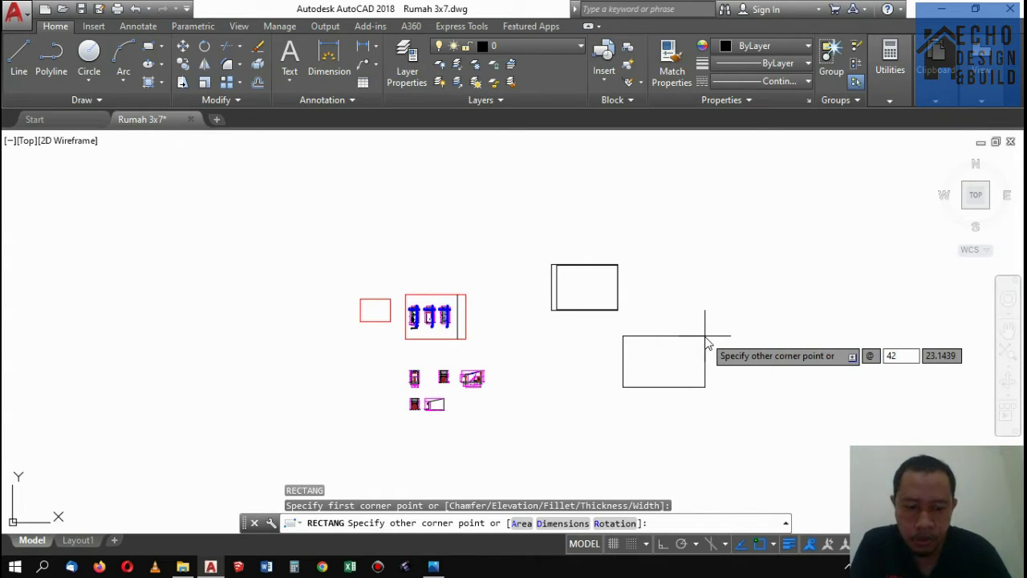
key(Tab)
text(29)
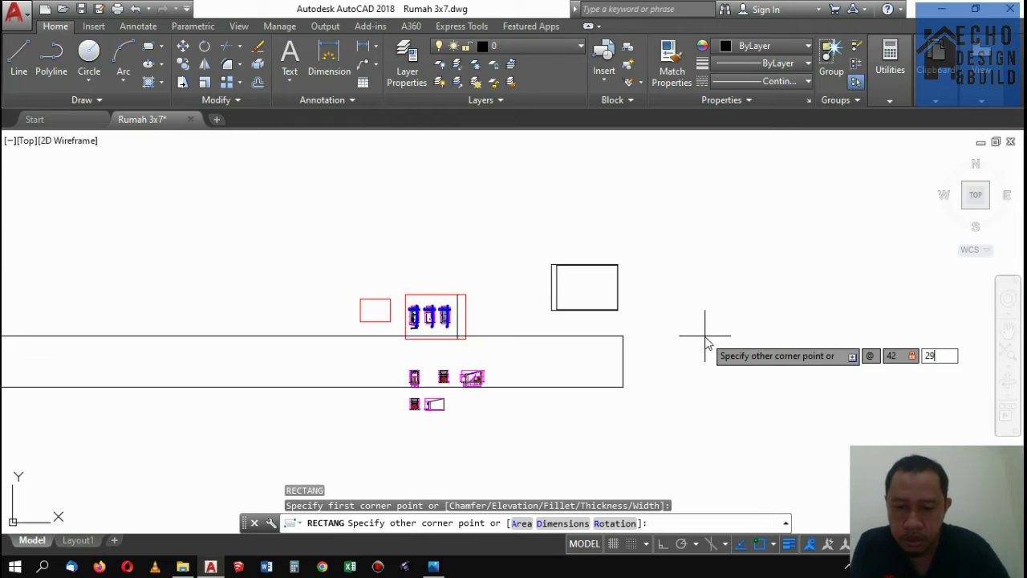
text(.7)
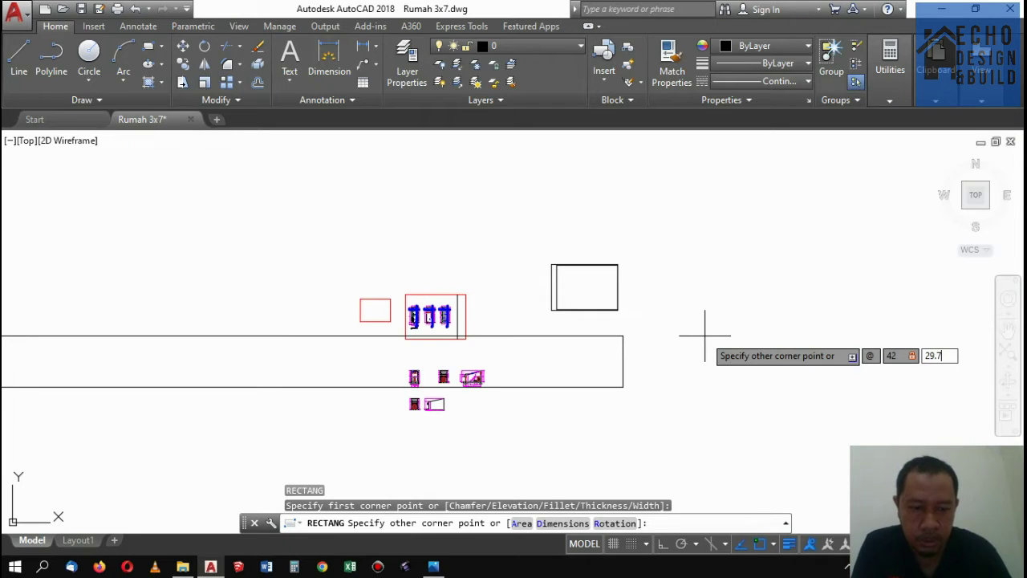
key(Return)
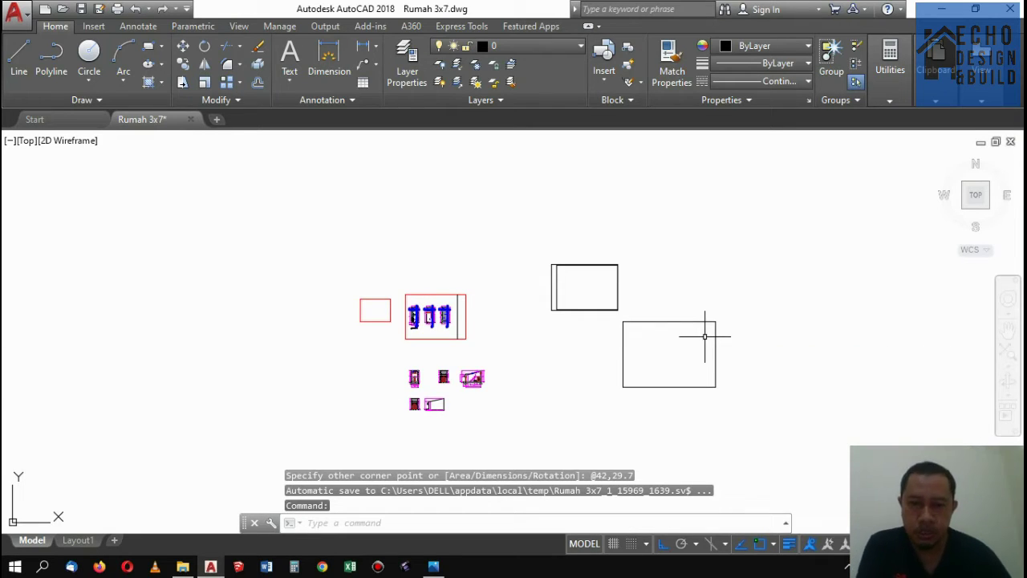
scroll(704, 336, up, 1)
scroll(672, 343, down, 2)
scroll(683, 286, up, 3)
scroll(697, 298, down, 1)
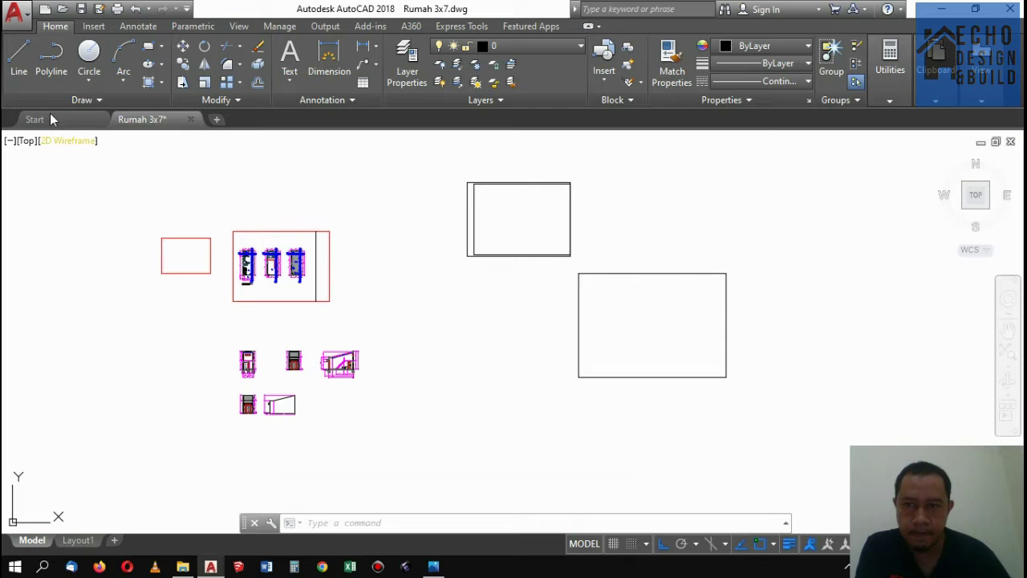
- Start a plot with the DWG To PDF.pc3 plotter and open its properties
click(117, 8)
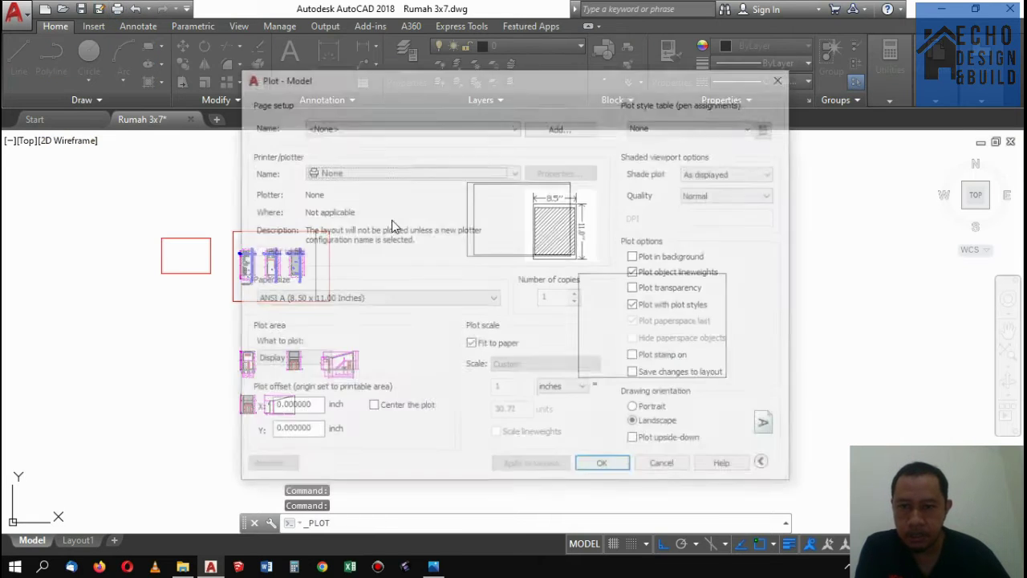
click(398, 171)
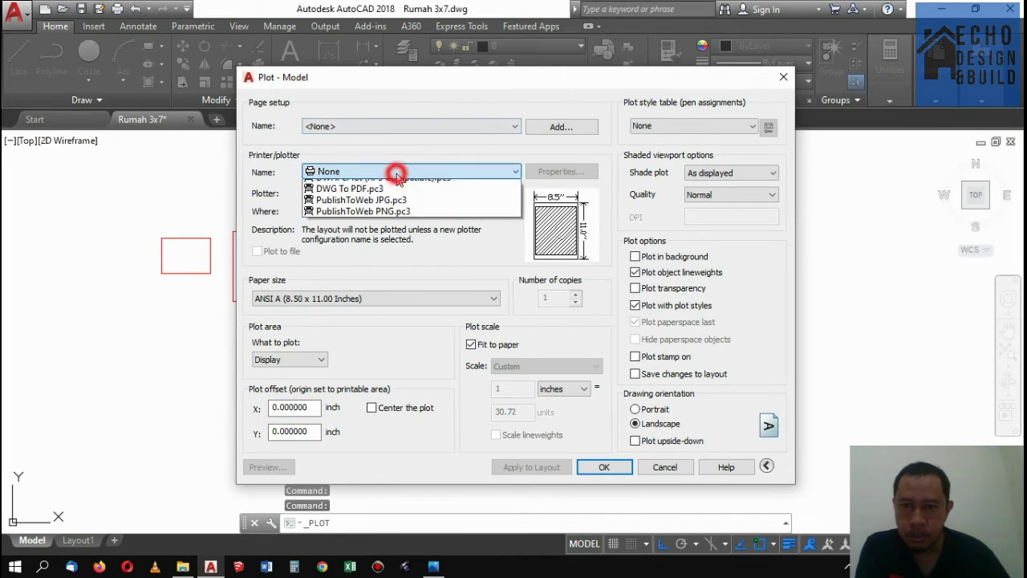
click(365, 355)
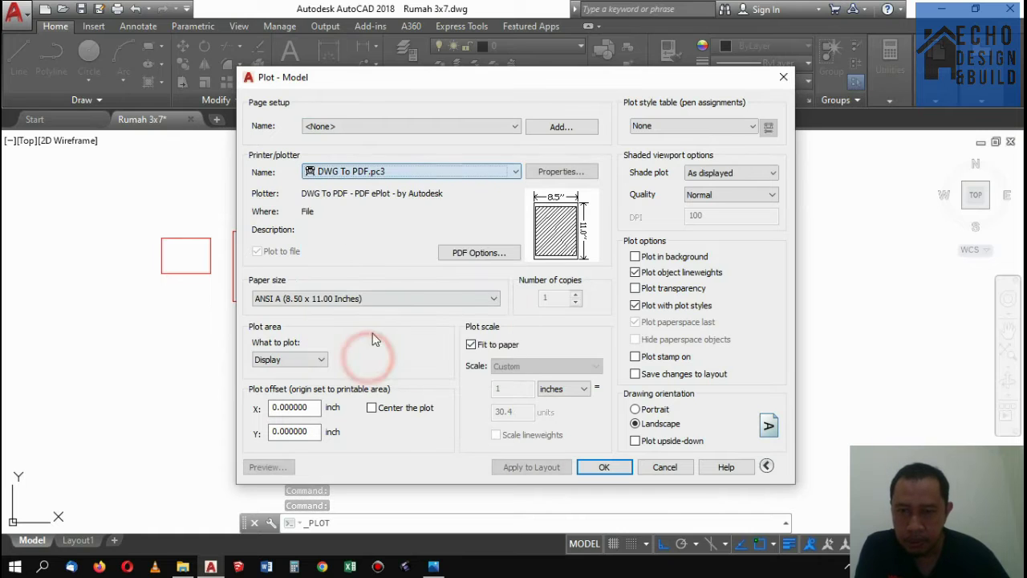
click(559, 171)
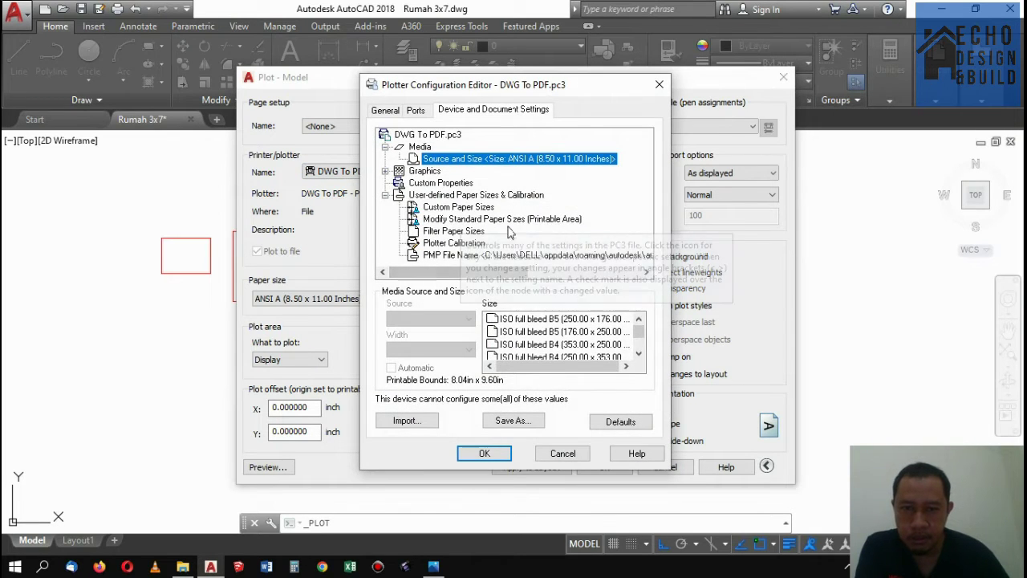
- Choose ISO A3 (420.00 x 297.00 MM) media and display Modify Standard Paper Sizes
drag(637, 334, 637, 341)
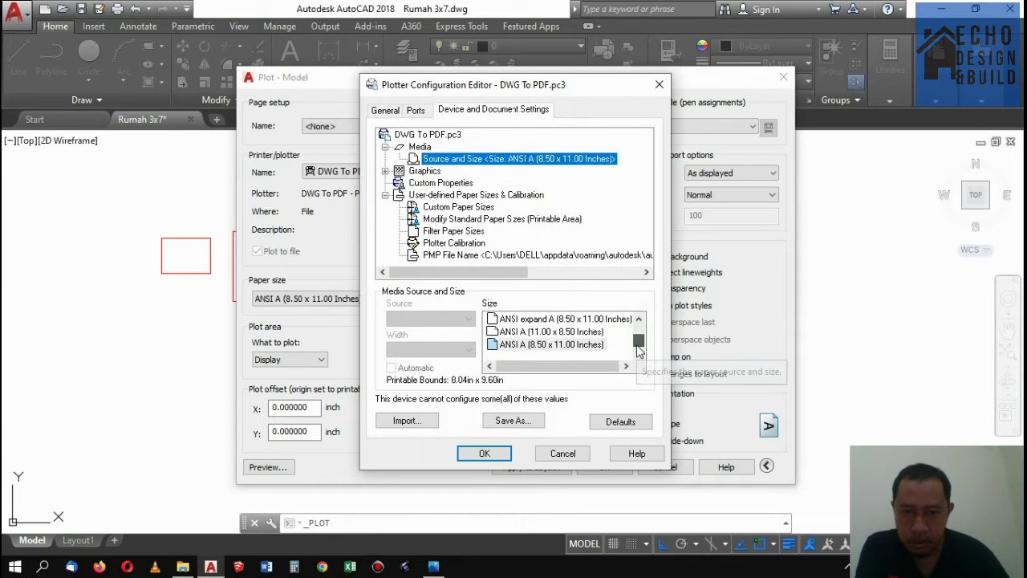
scroll(531, 341, down, 3)
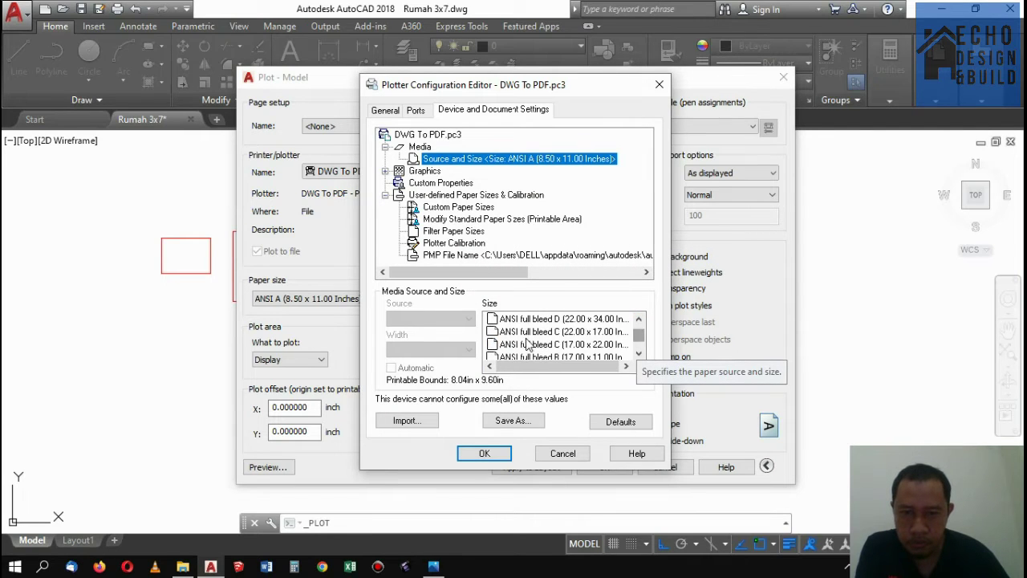
click(531, 332)
scroll(526, 345, down, 1)
scroll(526, 345, down, 1)
scroll(527, 345, down, 1)
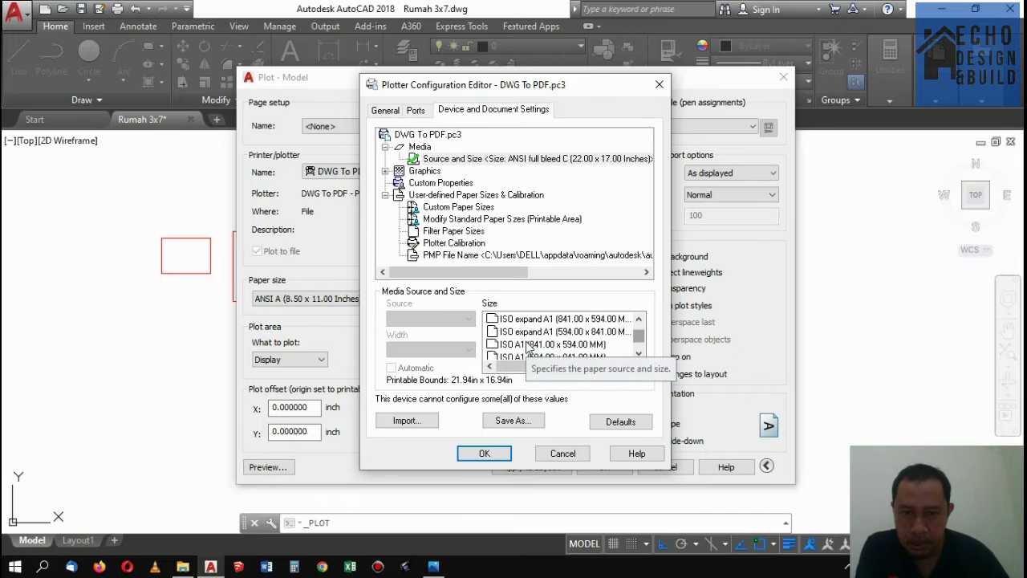
scroll(527, 345, down, 1)
scroll(527, 345, down, 4)
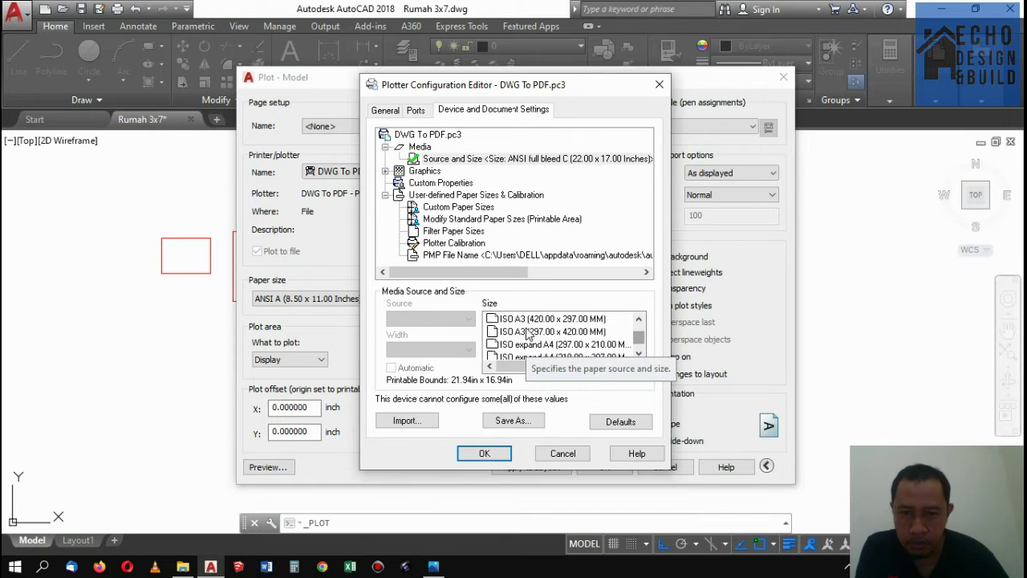
click(539, 321)
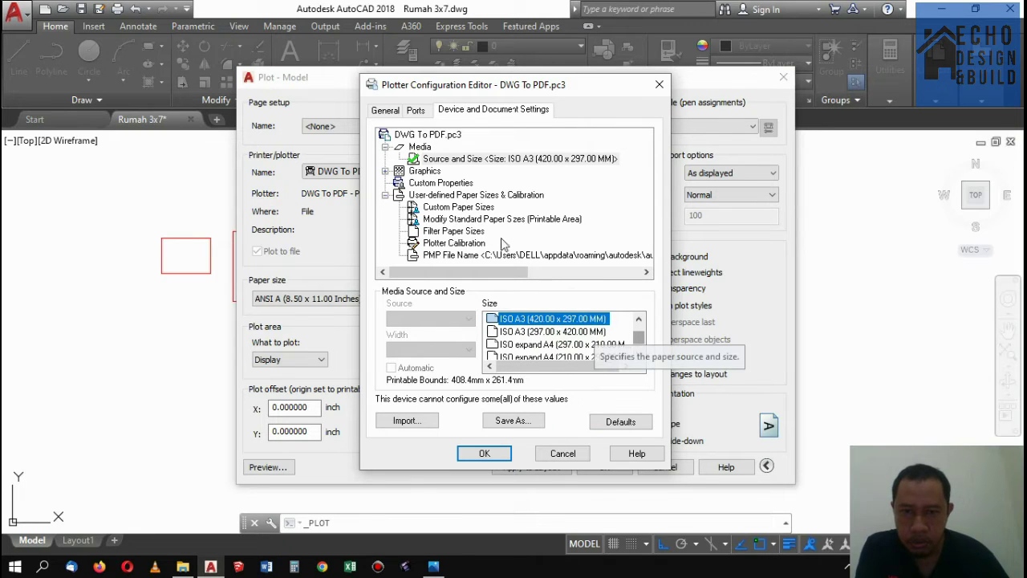
click(497, 222)
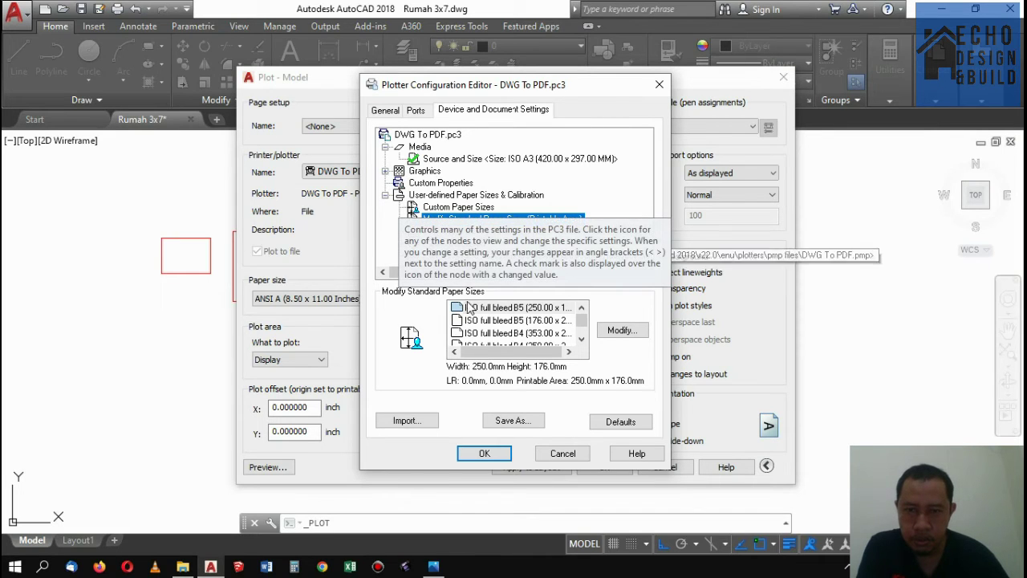
- Capture the paper-size details as Screenshot_3, then cancel the plotter editor and Plot dialog
click(436, 341)
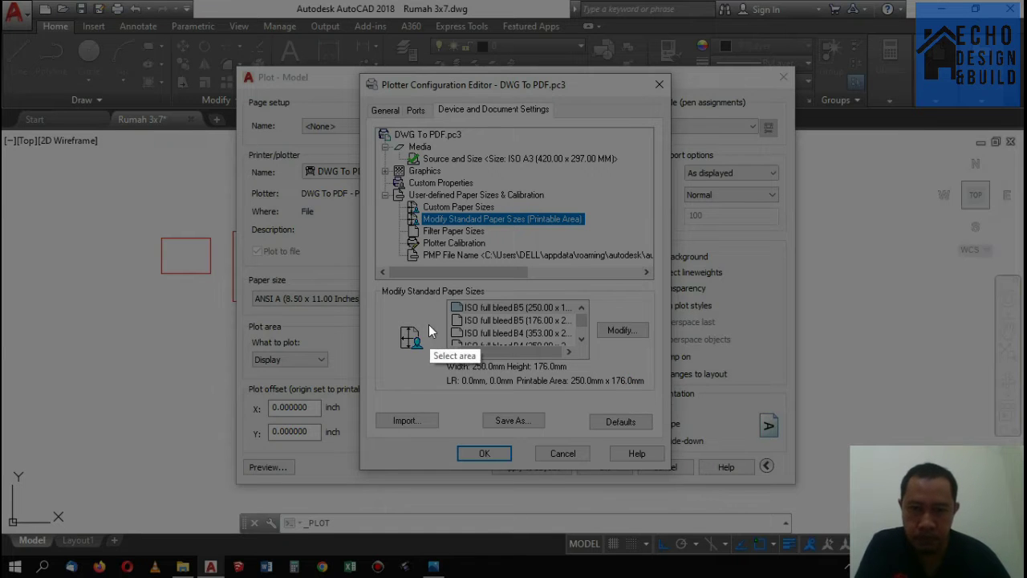
drag(427, 324, 659, 403)
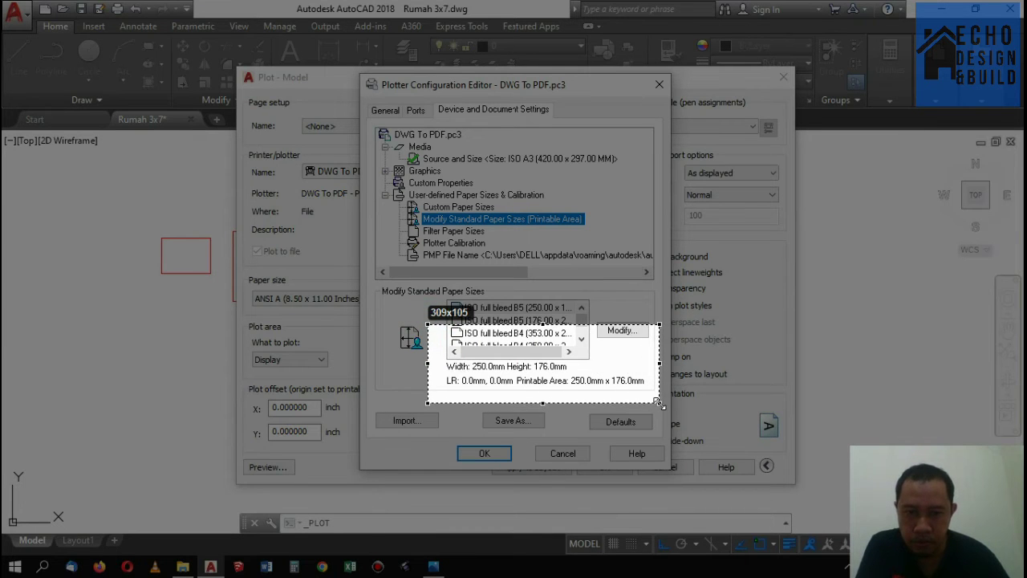
click(624, 418)
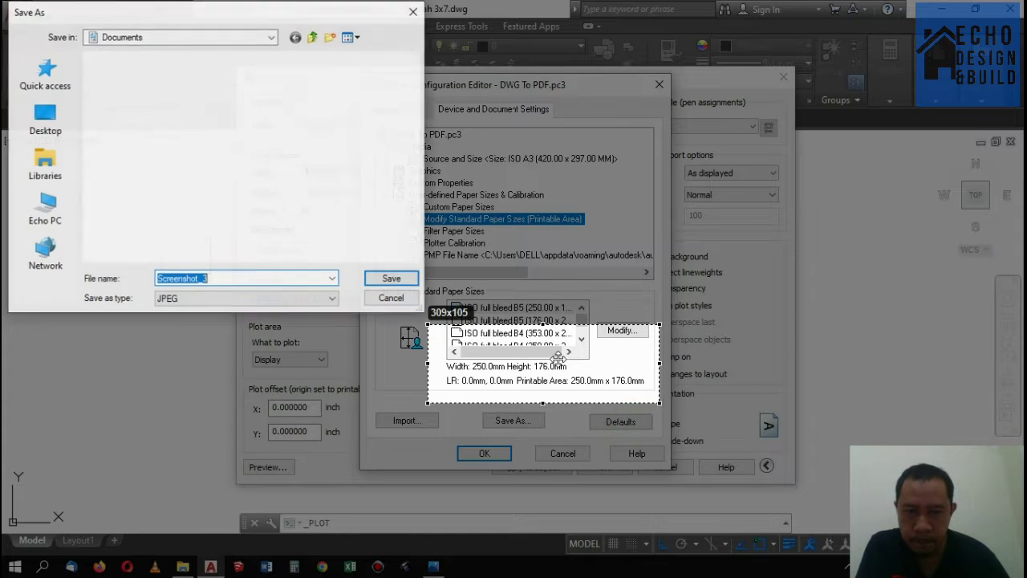
click(391, 279)
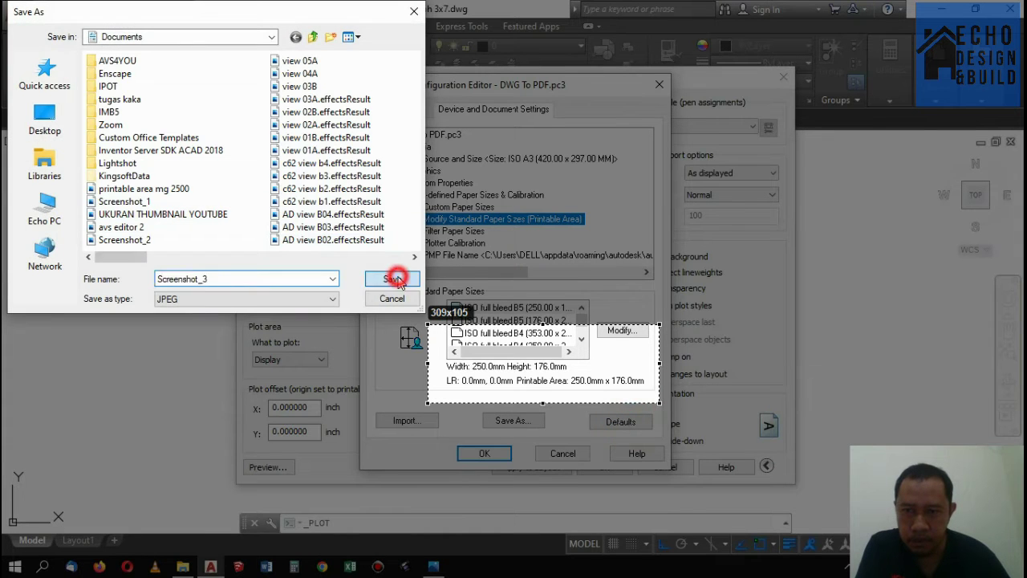
click(576, 454)
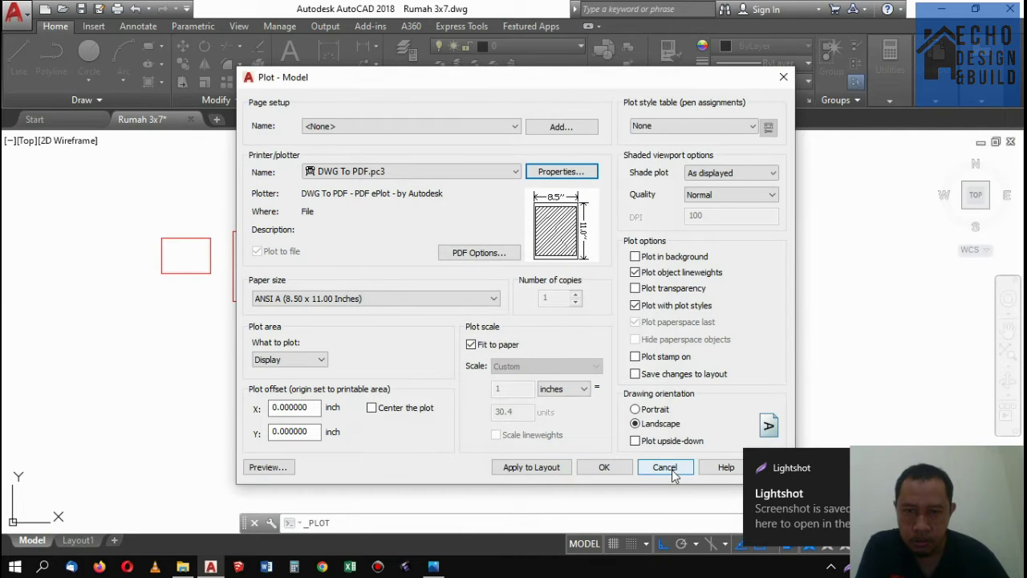
click(664, 467)
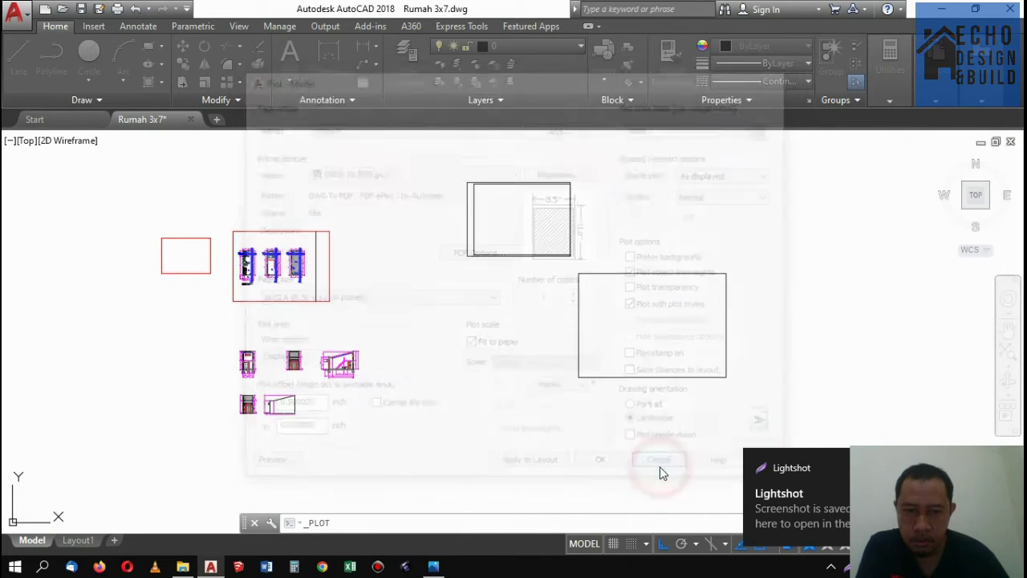
- Open Screenshot_3 from the Documents folder in File Explorer
click(183, 566)
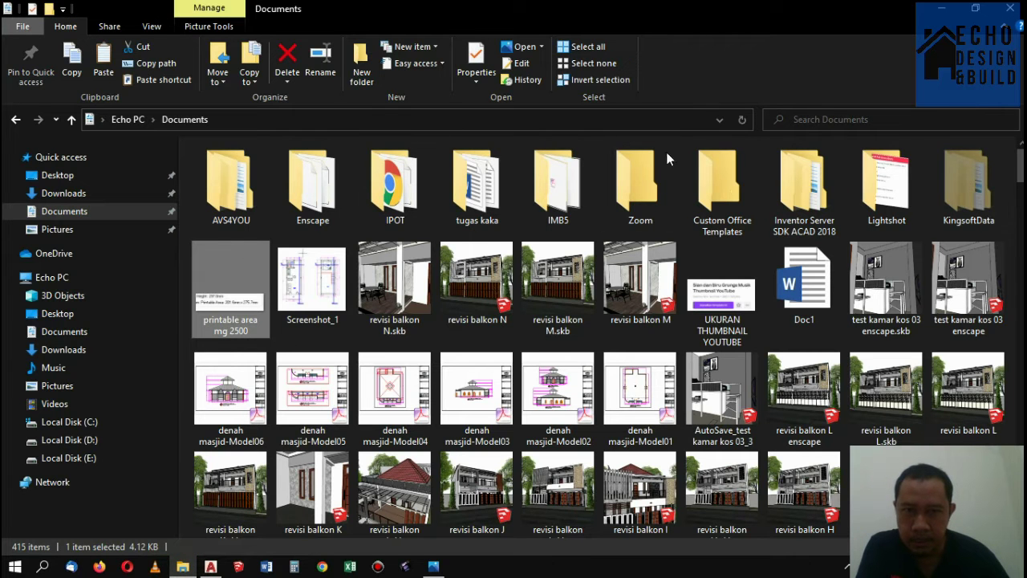
click(241, 295)
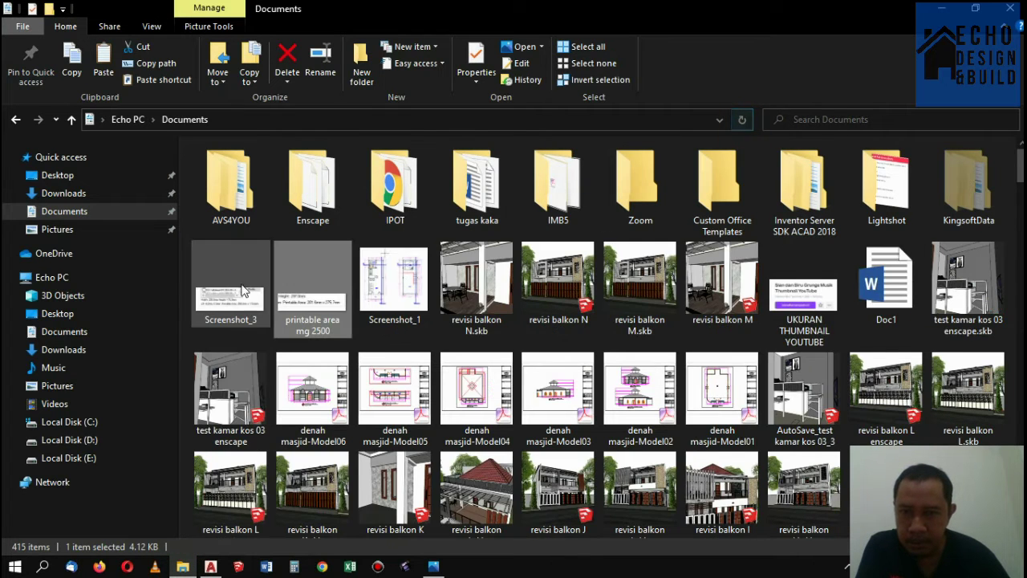
double_click(237, 301)
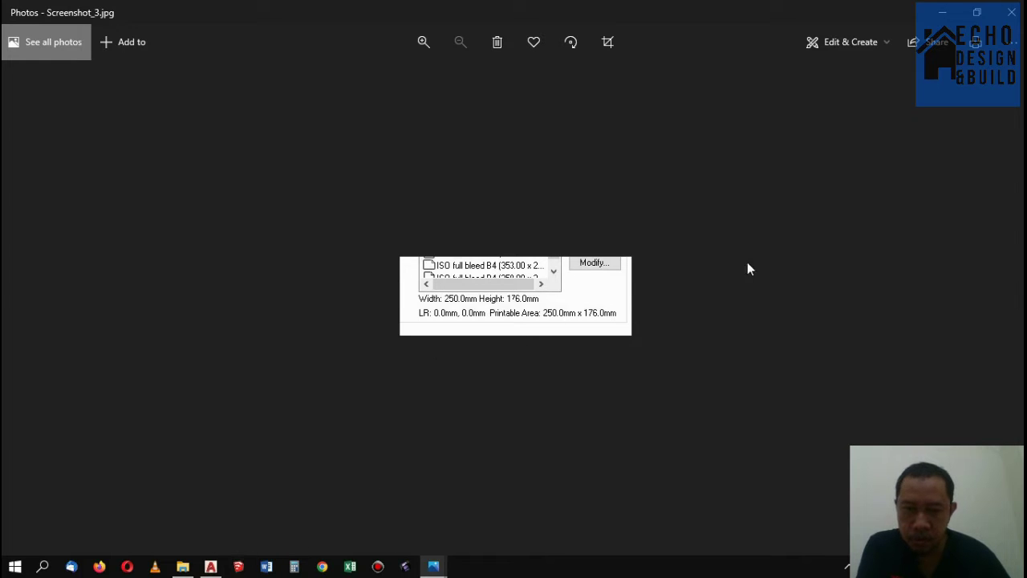
- Advance to printable area mg 2500.jpg in Photos, then close the viewer
click(1019, 282)
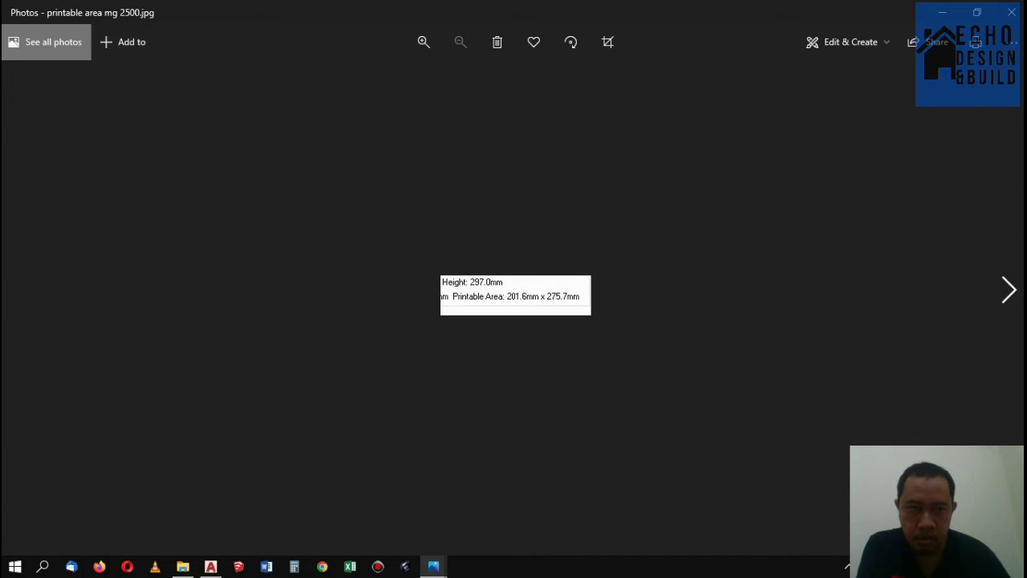
click(1016, 39)
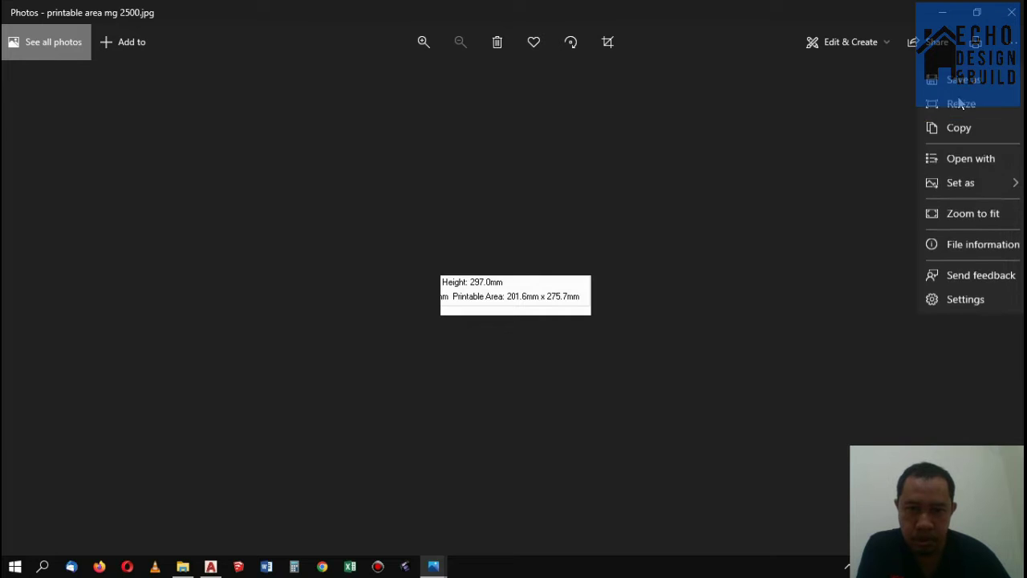
click(811, 231)
click(1014, 7)
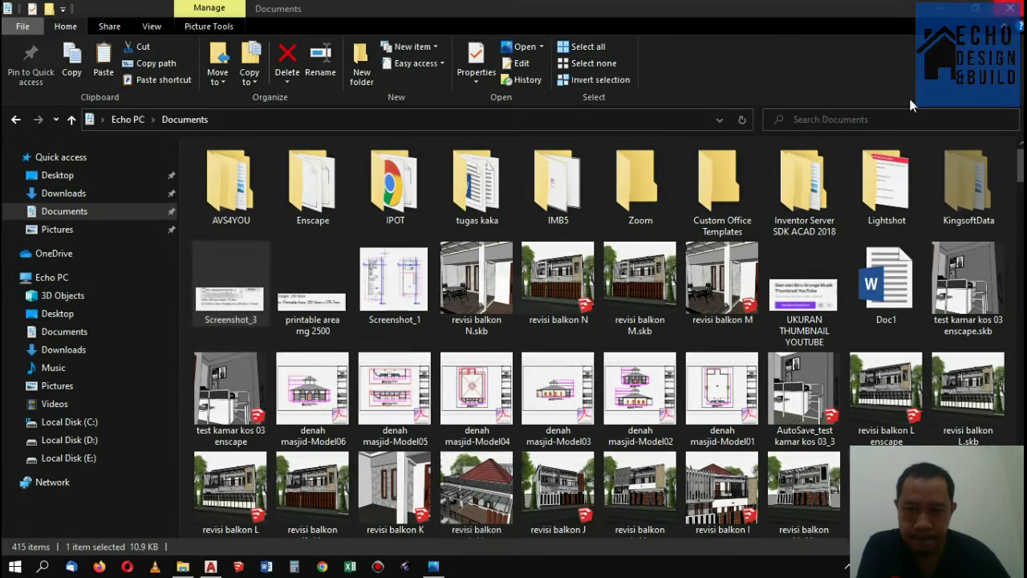
- Open the Plot dialog with Ctrl+P and choose DWG To PDF.pc3 as the plotter
click(211, 566)
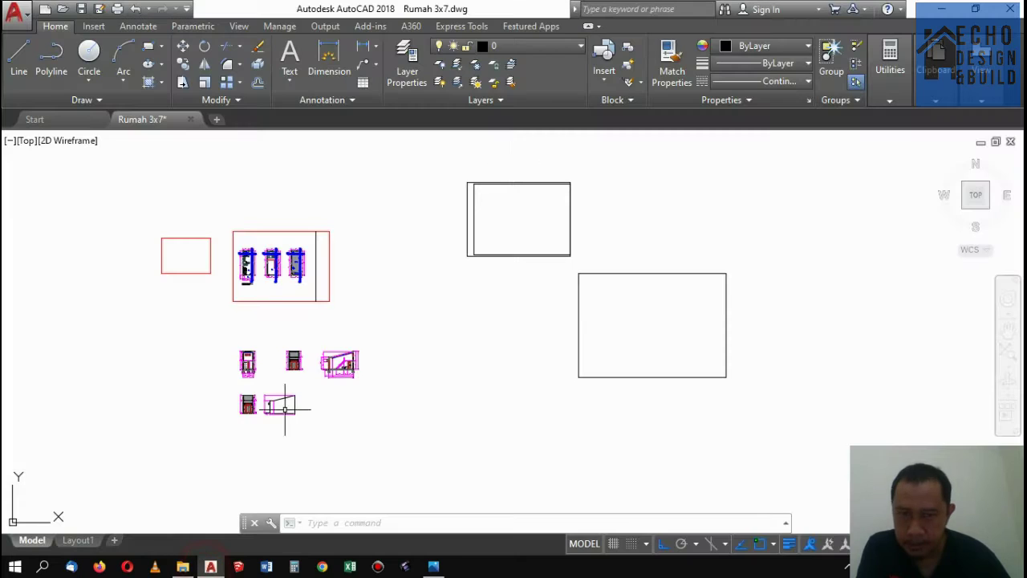
scroll(241, 240, up, 4)
scroll(562, 271, down, 4)
scroll(424, 275, up, 8)
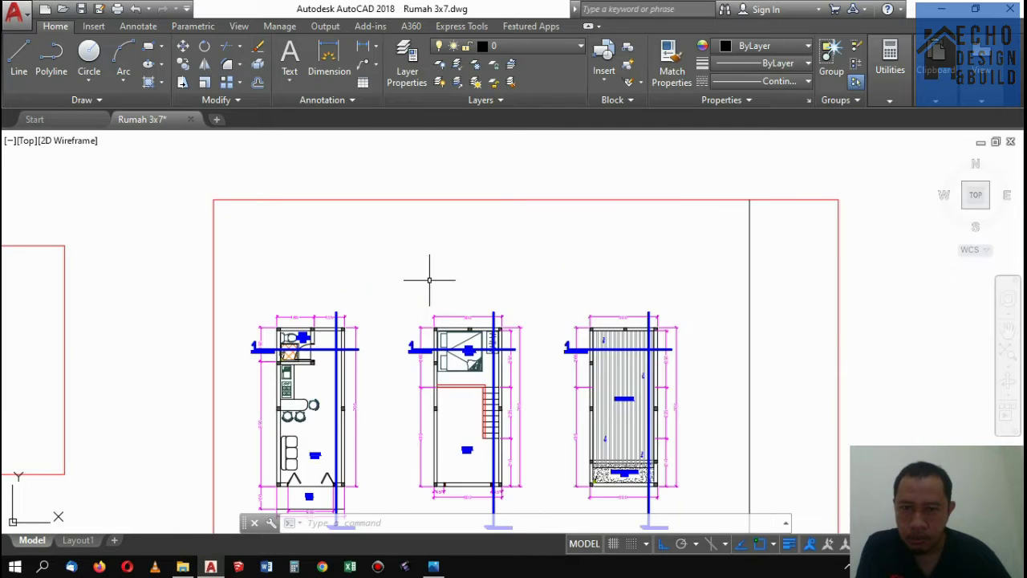
scroll(425, 275, down, 8)
scroll(490, 271, up, 2)
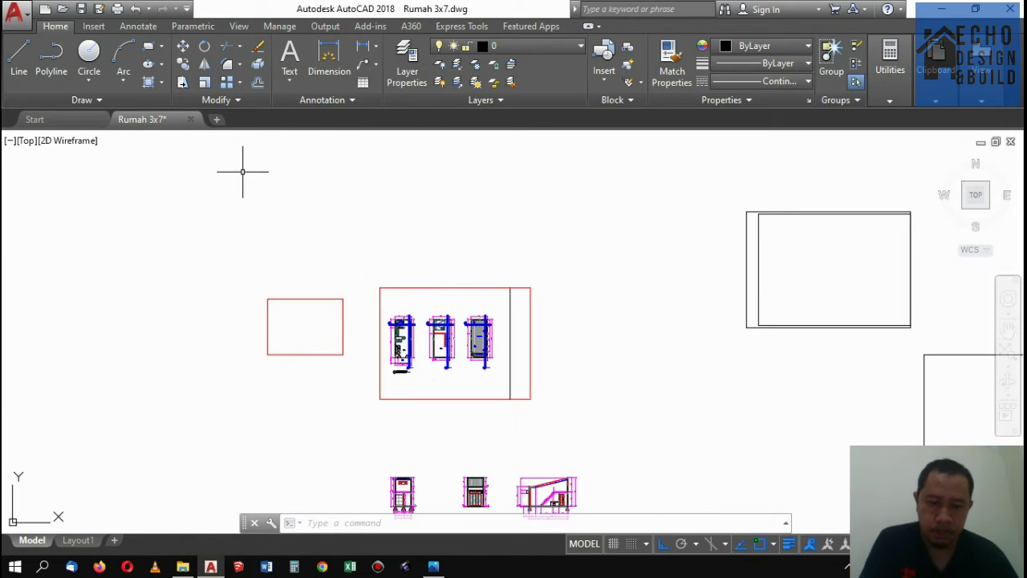
key(ctrl+p)
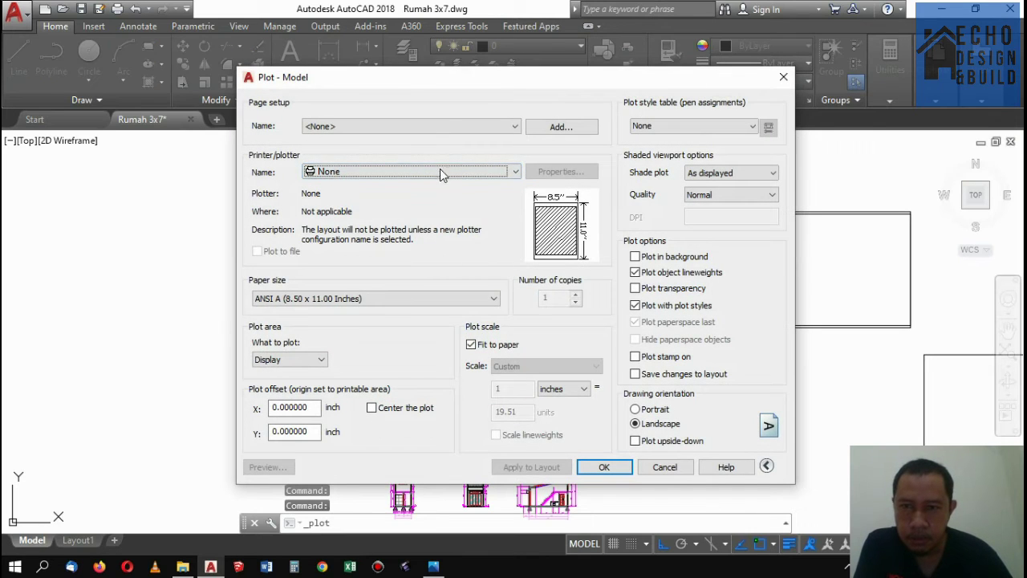
click(386, 174)
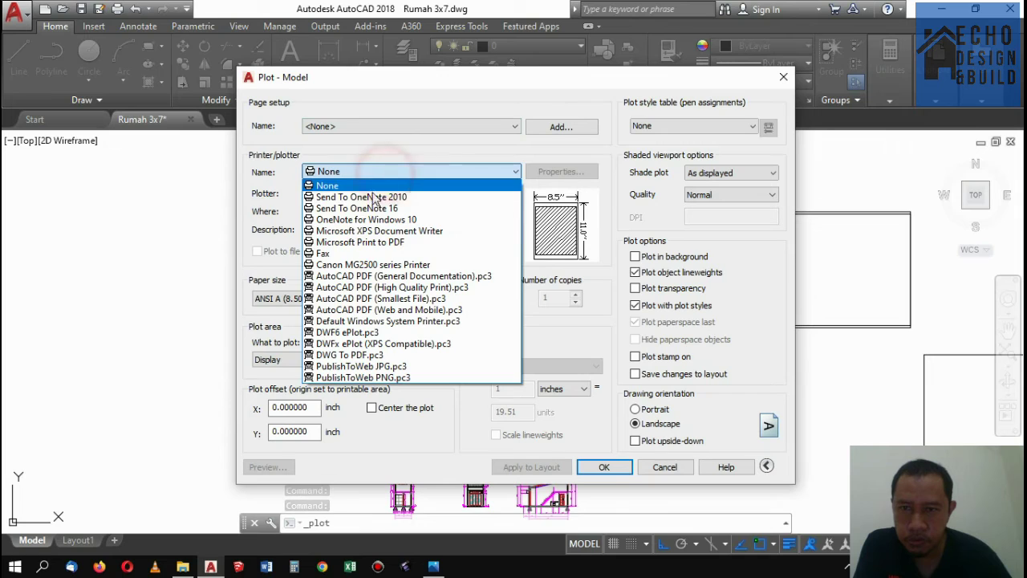
click(353, 356)
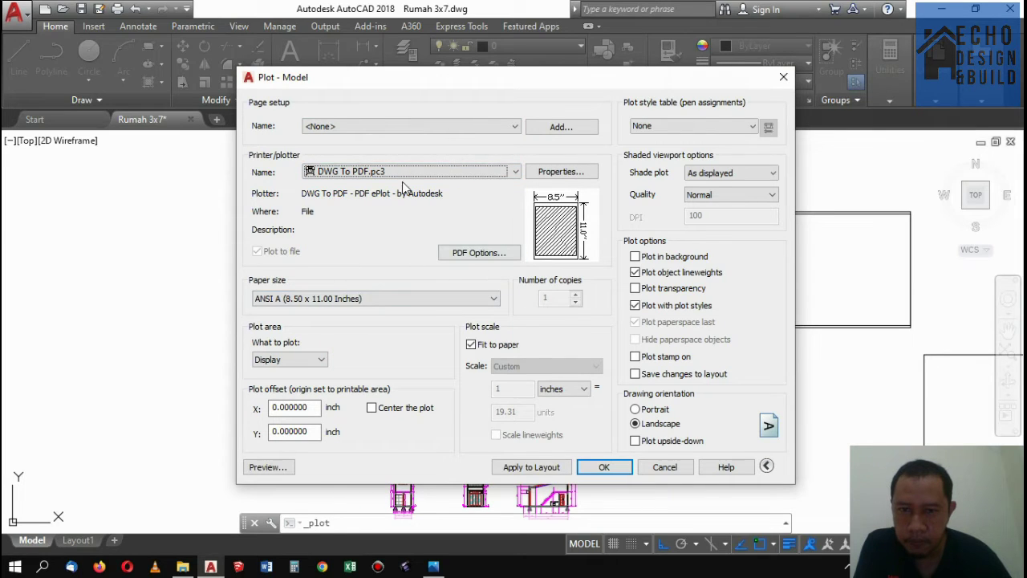
click(552, 173)
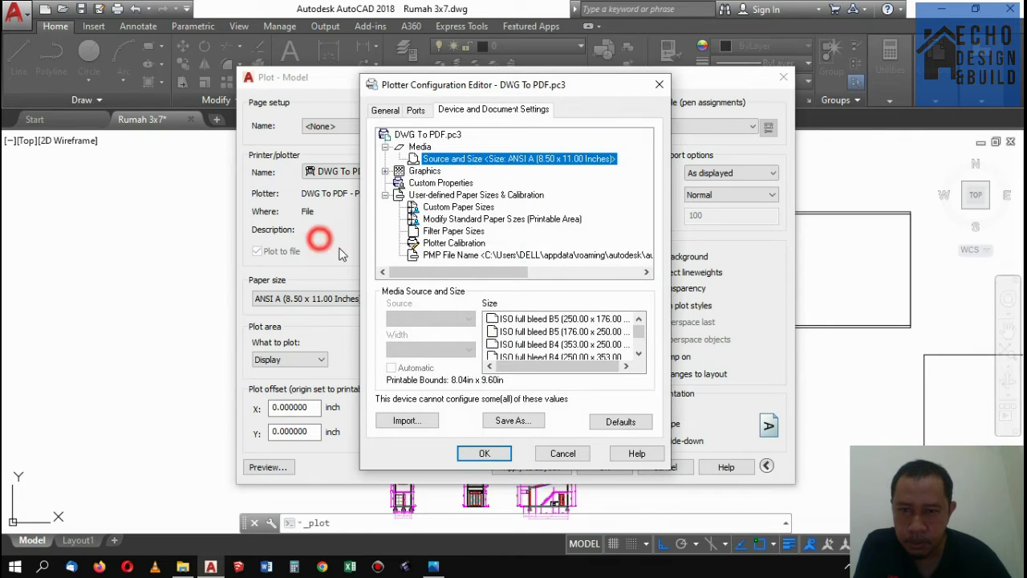
click(552, 455)
- Set the plot paper size to ISO A3 (420 x 297 MM)
click(333, 299)
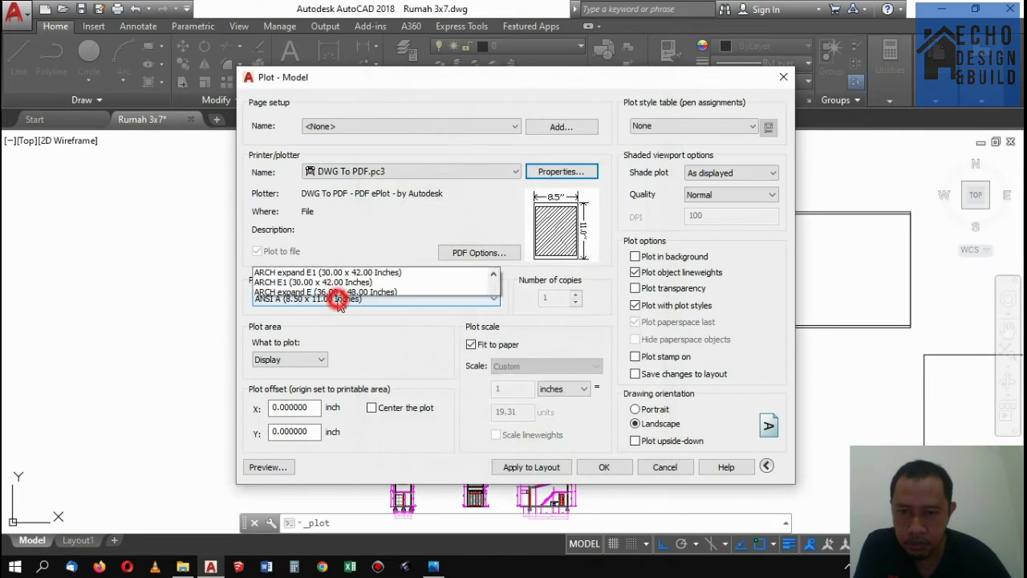
scroll(317, 212, up, 1)
scroll(317, 213, up, 3)
scroll(309, 160, up, 2)
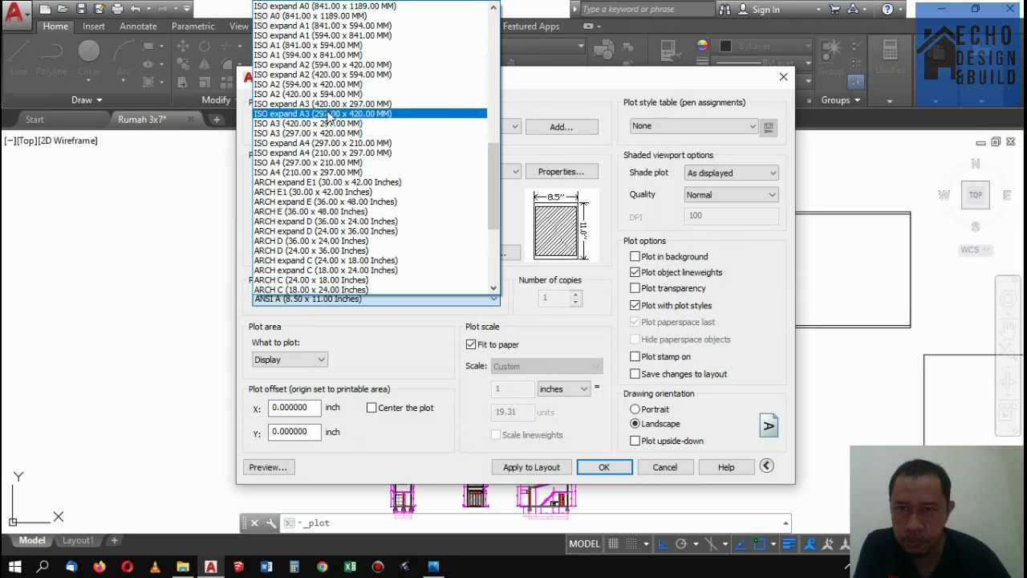
click(296, 124)
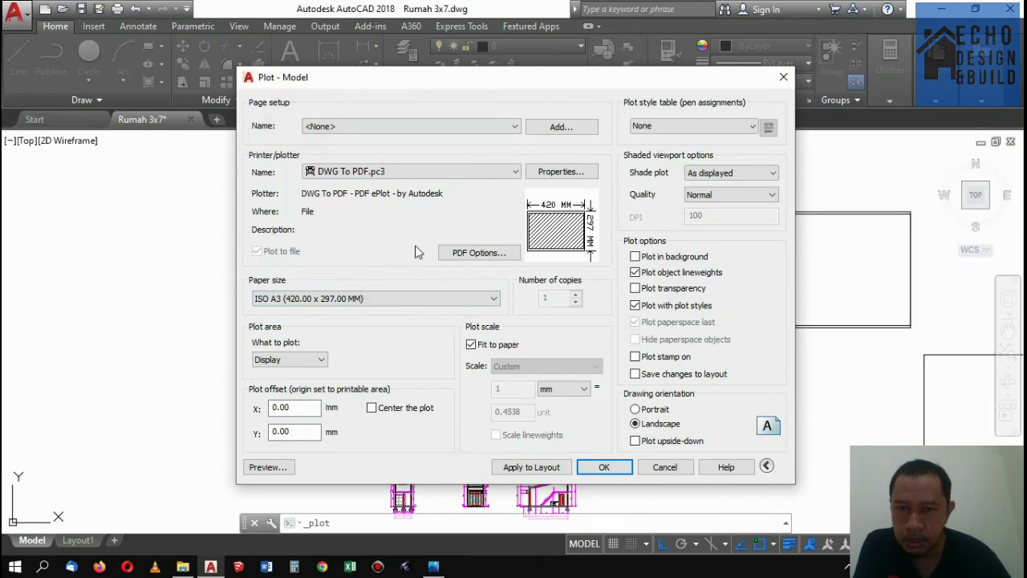
- In the DWG To PDF plotter properties, set the media size to ISO A3 (420 x 297 MM)
click(548, 170)
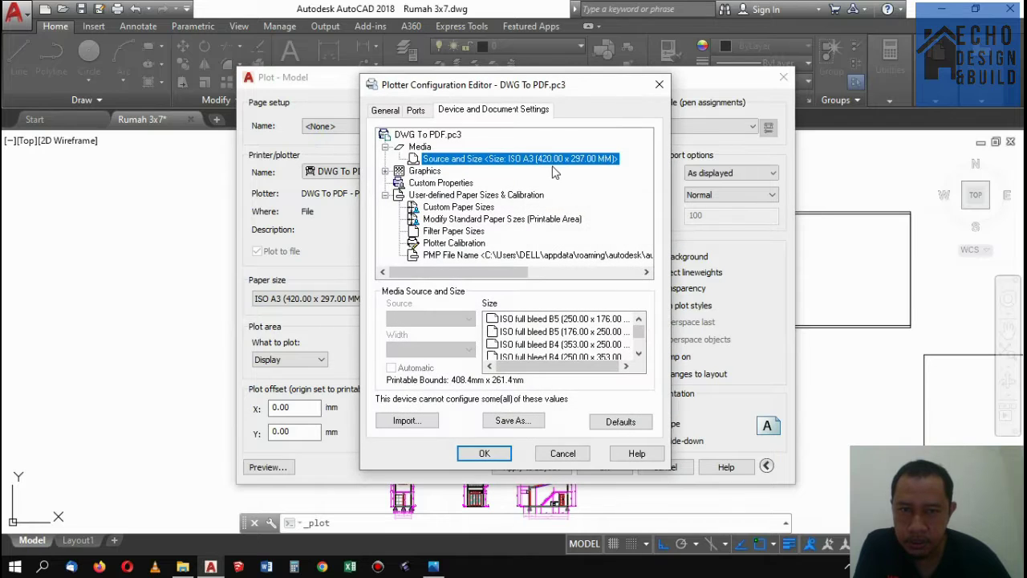
drag(639, 332, 642, 341)
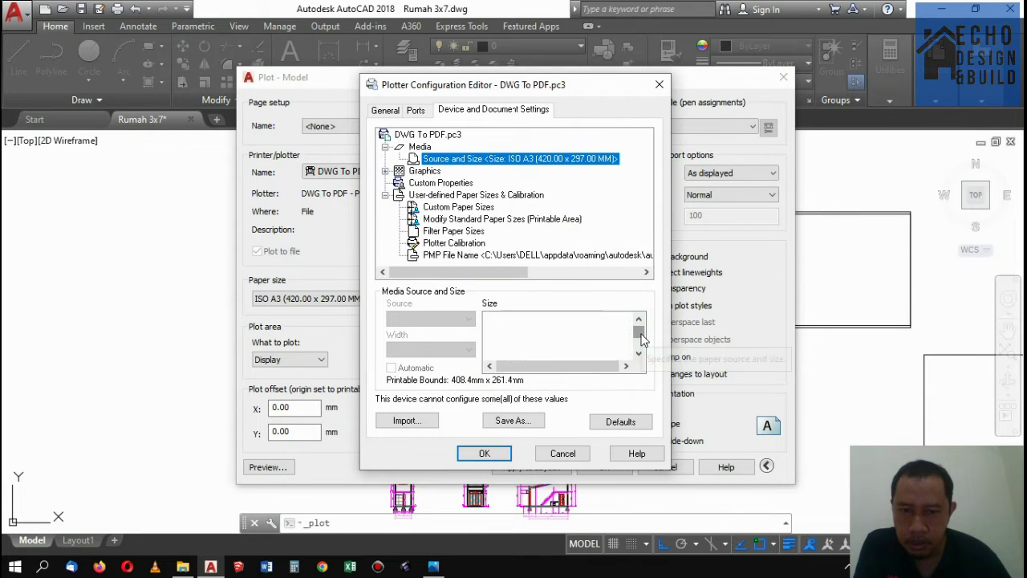
click(591, 344)
scroll(568, 361, down, 2)
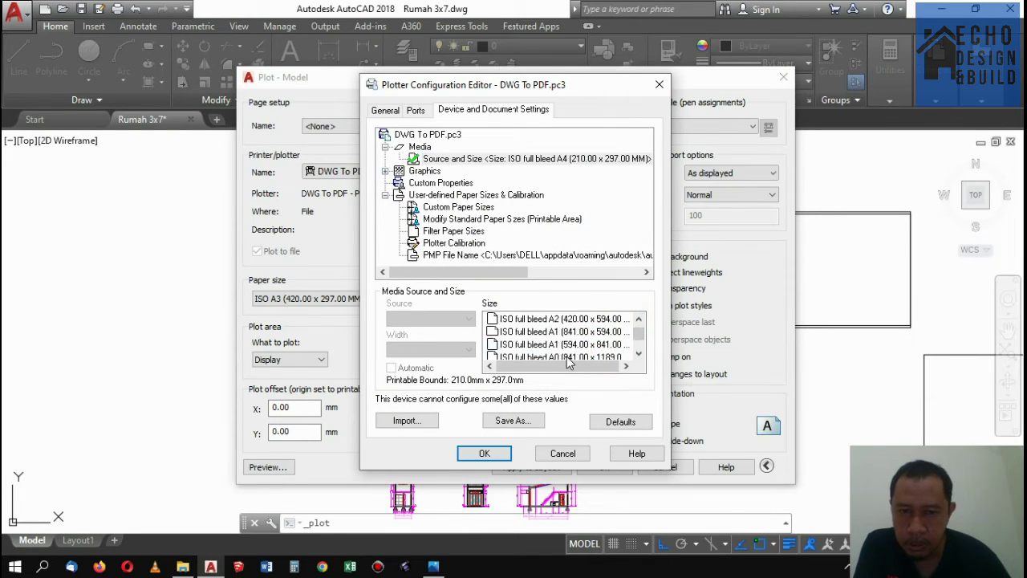
scroll(567, 353, down, 2)
scroll(566, 345, down, 2)
scroll(567, 339, down, 2)
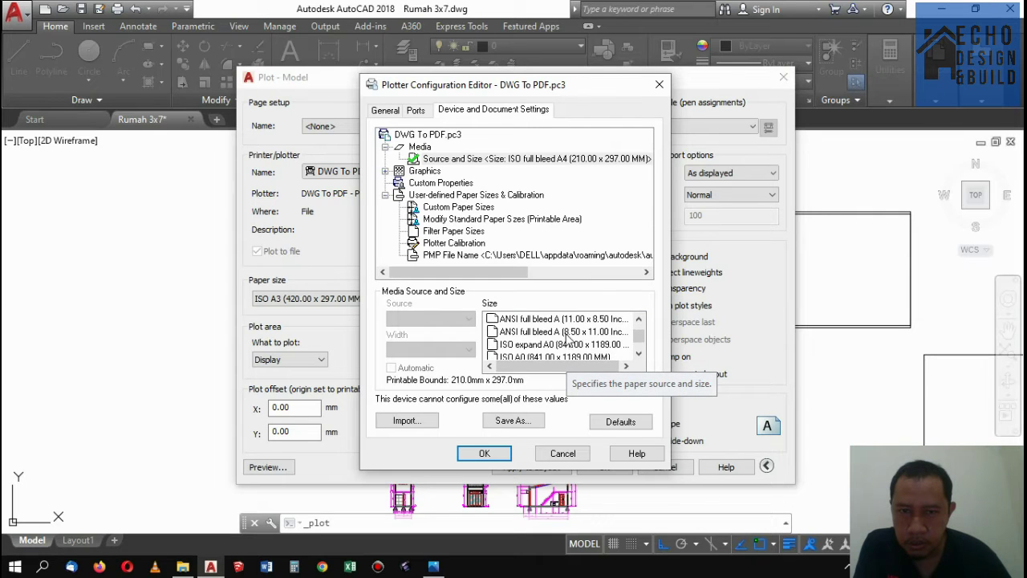
scroll(566, 340, down, 2)
scroll(552, 349, down, 2)
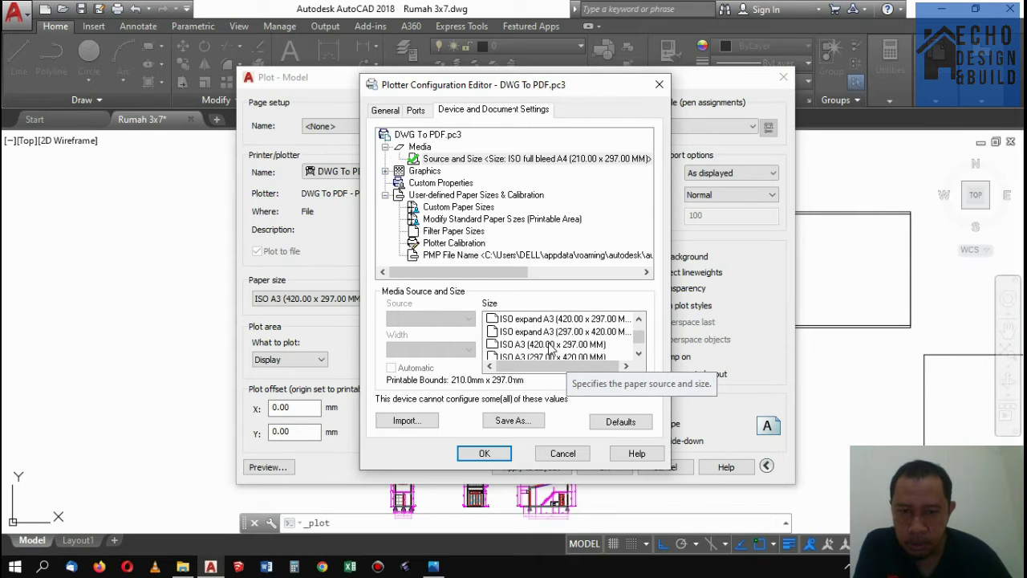
click(530, 345)
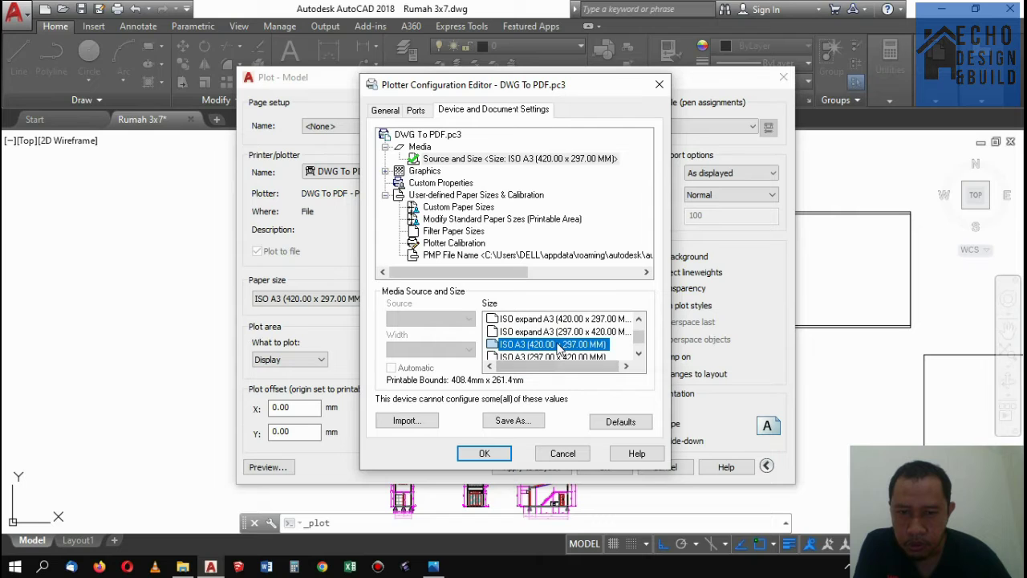
- Show Modify Standard Paper Sizes (Printable Area) and scroll through the paper size list
click(552, 219)
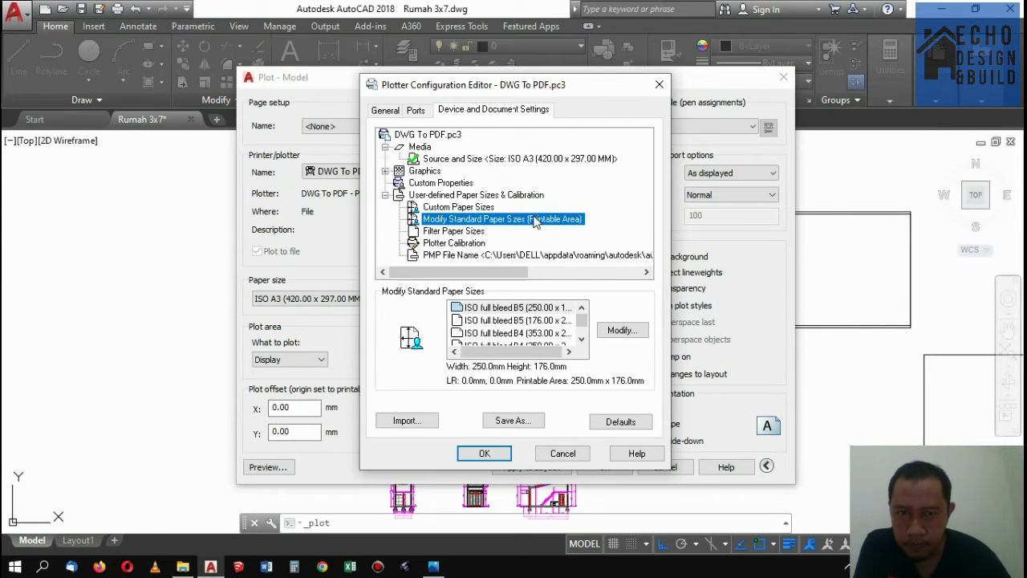
click(582, 340)
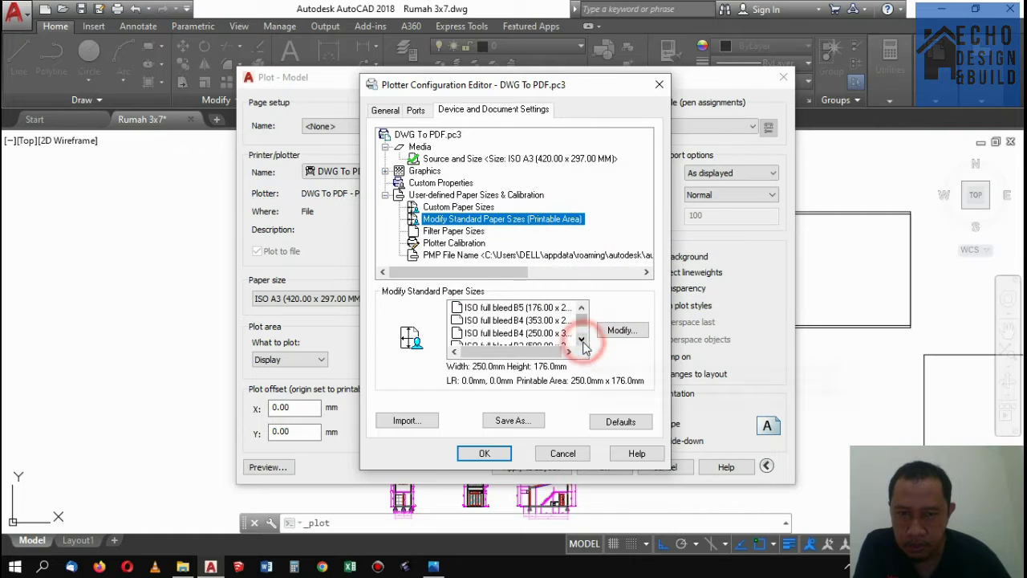
click(582, 340)
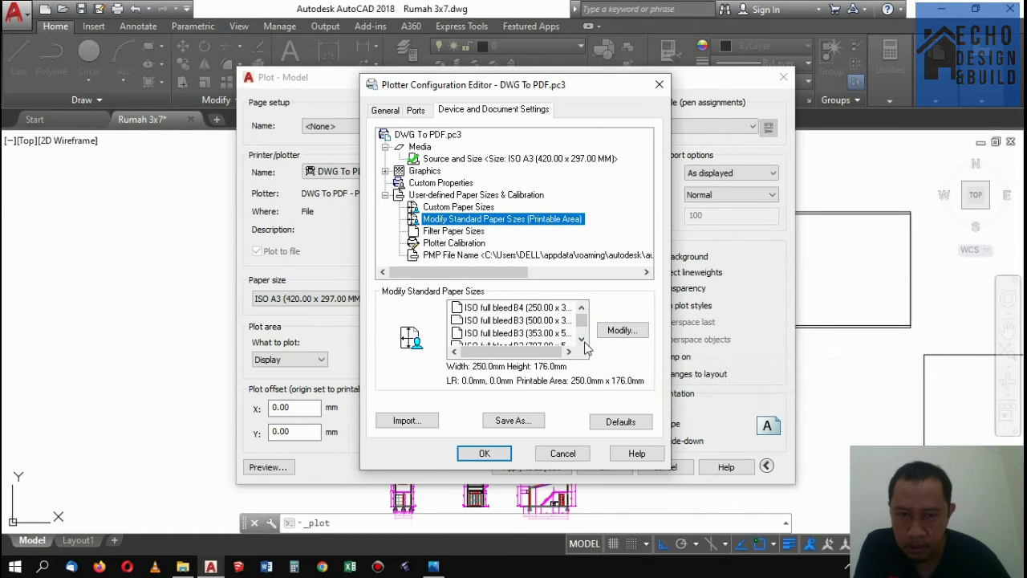
click(581, 340)
click(582, 340)
click(581, 340)
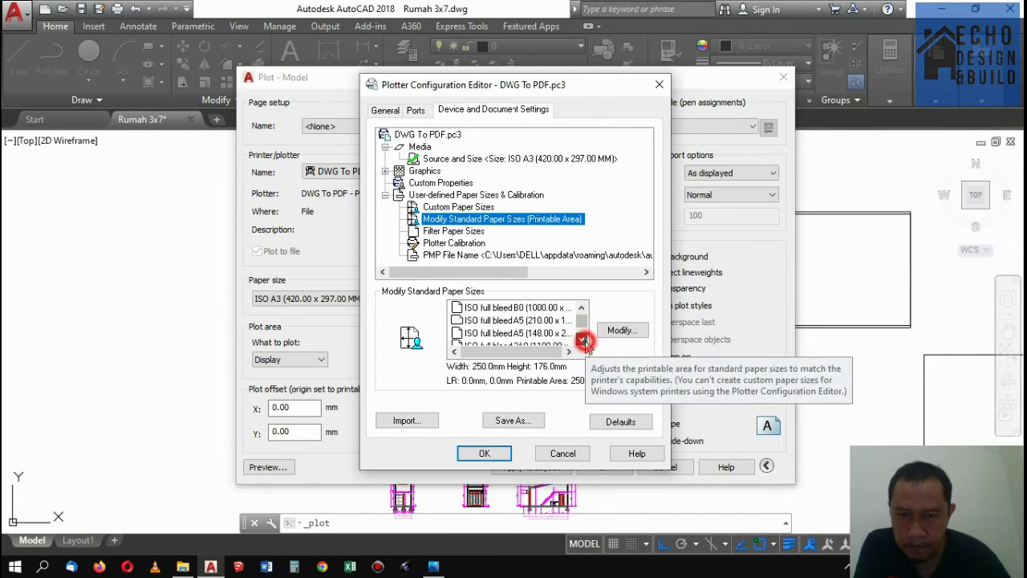
click(582, 340)
click(582, 340)
click(582, 340)
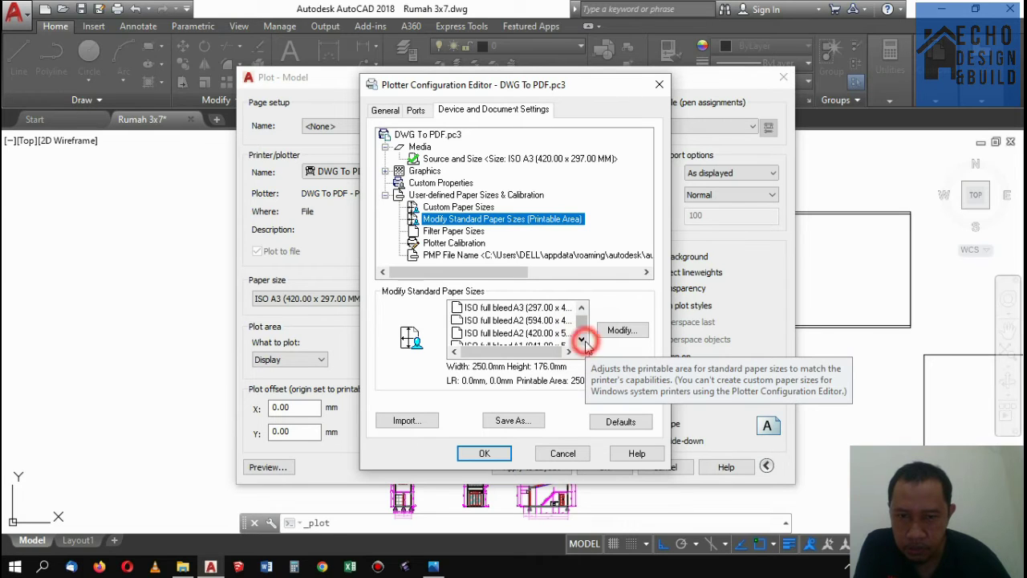
click(582, 340)
click(582, 340)
click(582, 340)
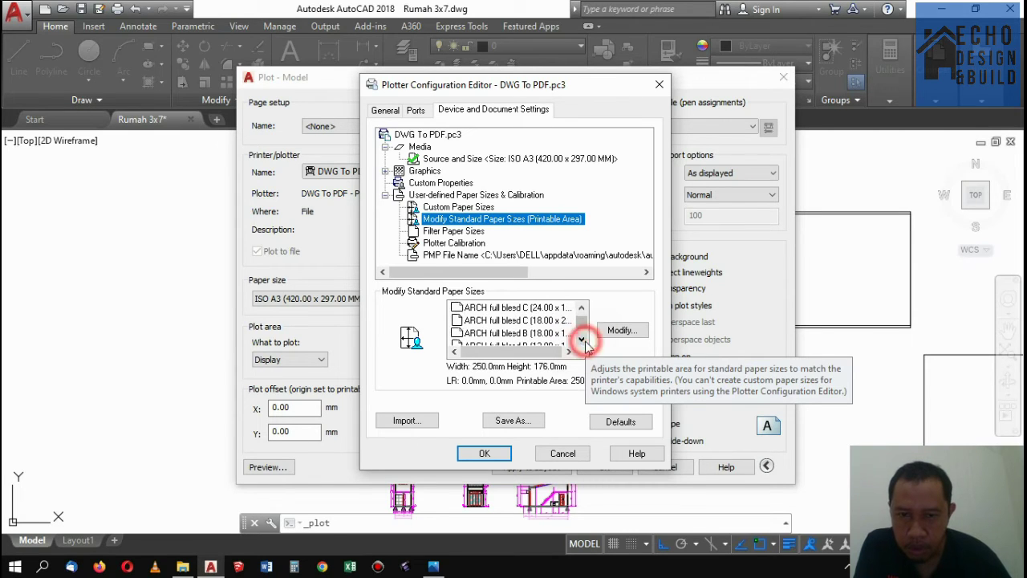
click(581, 340)
click(582, 340)
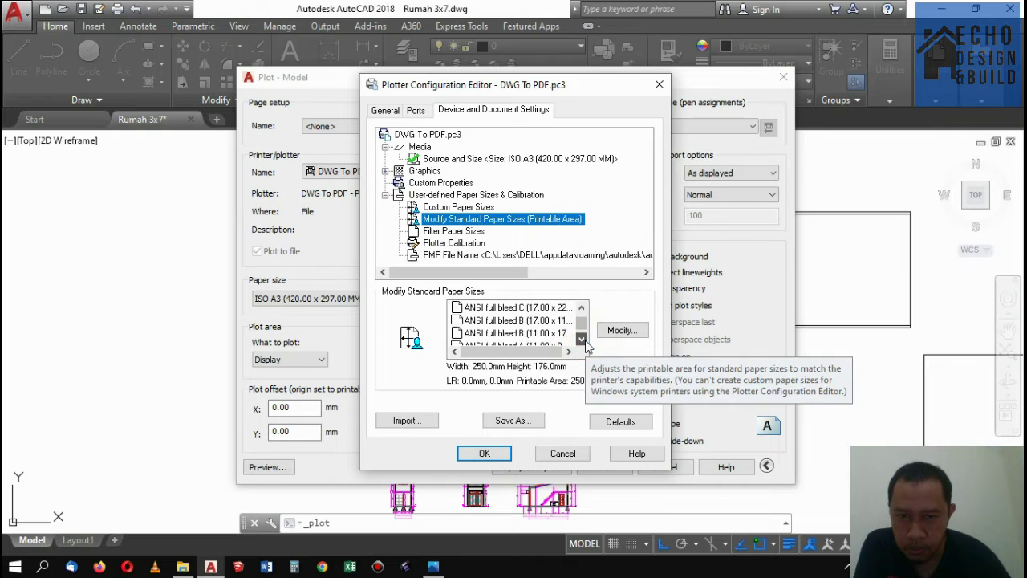
click(581, 340)
click(582, 340)
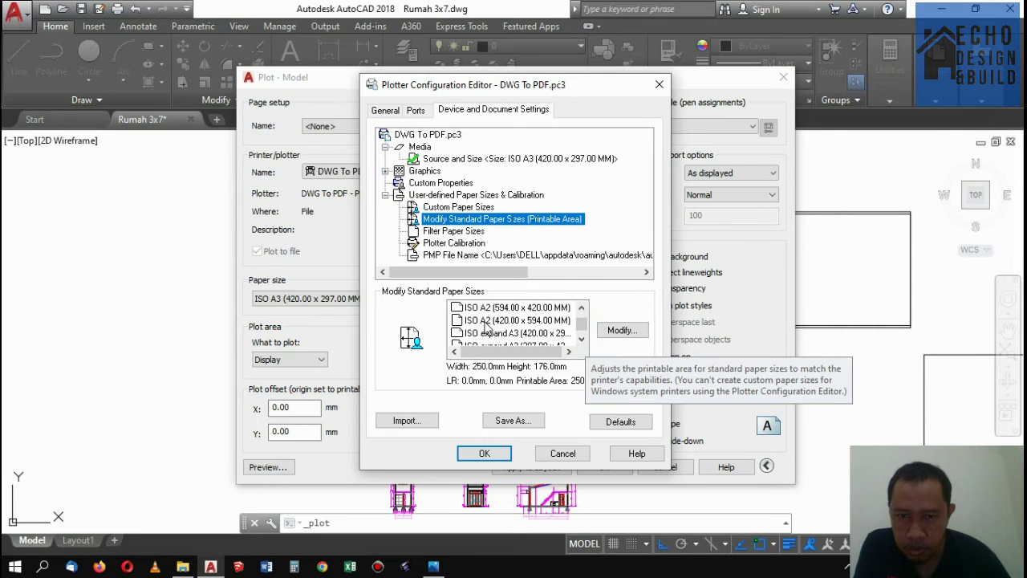
scroll(485, 329, down, 2)
scroll(486, 330, down, 1)
scroll(487, 335, down, 1)
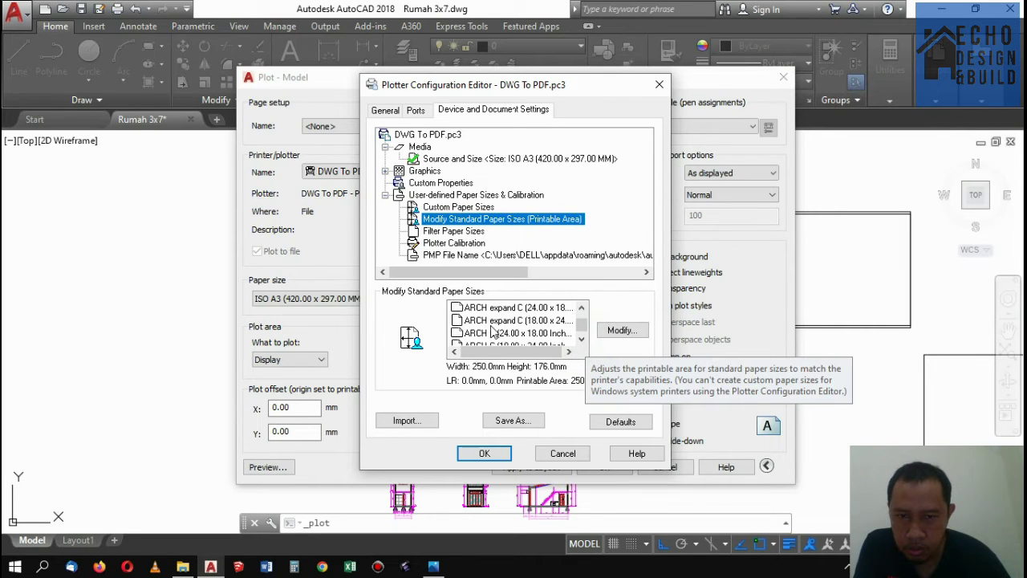
scroll(492, 331, down, 1)
scroll(493, 334, down, 1)
scroll(492, 336, down, 1)
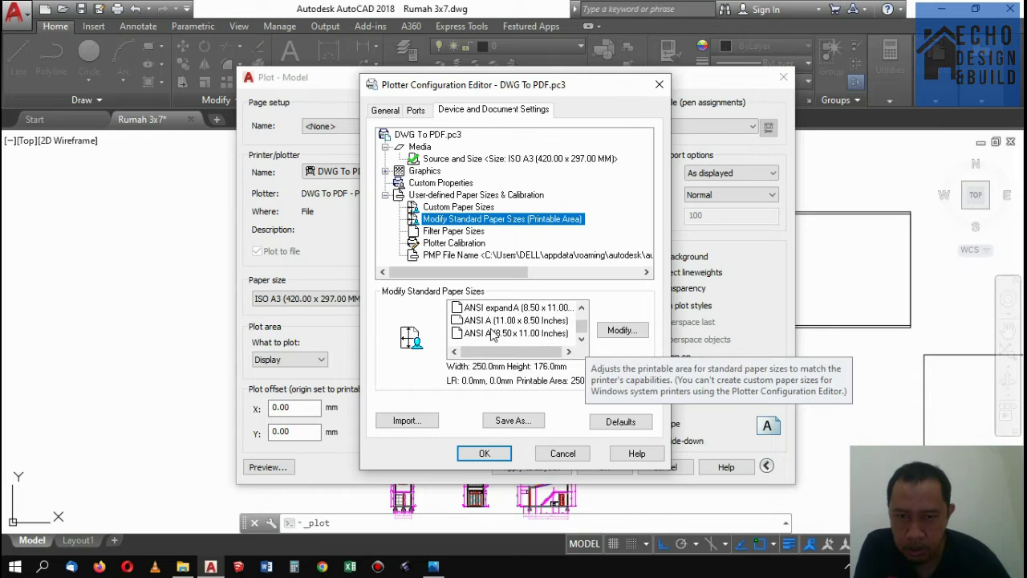
scroll(492, 335, down, 1)
scroll(493, 332, down, 1)
scroll(493, 329, down, 2)
scroll(493, 325, up, 1)
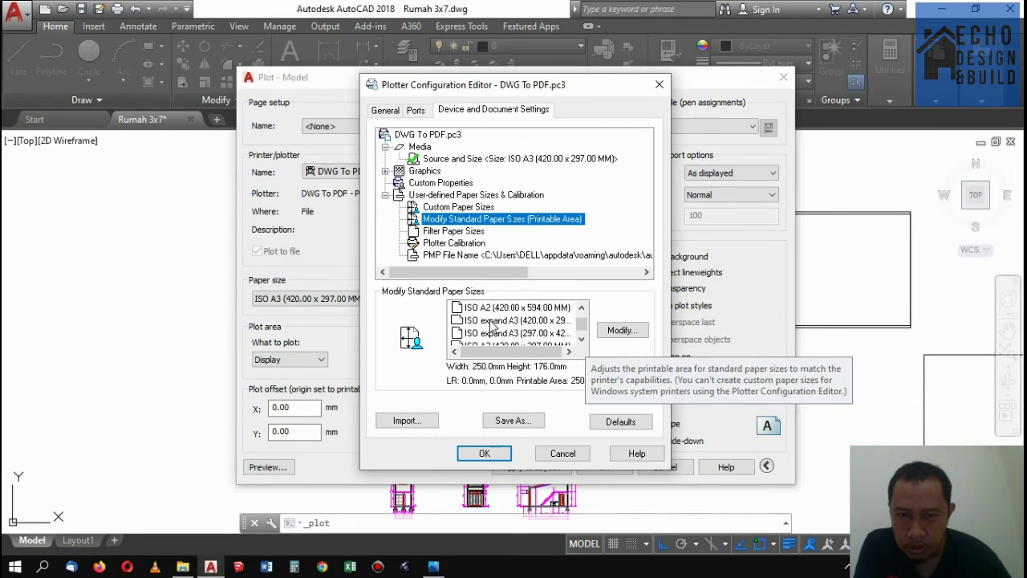
scroll(493, 325, up, 1)
scroll(493, 324, up, 1)
scroll(492, 326, down, 1)
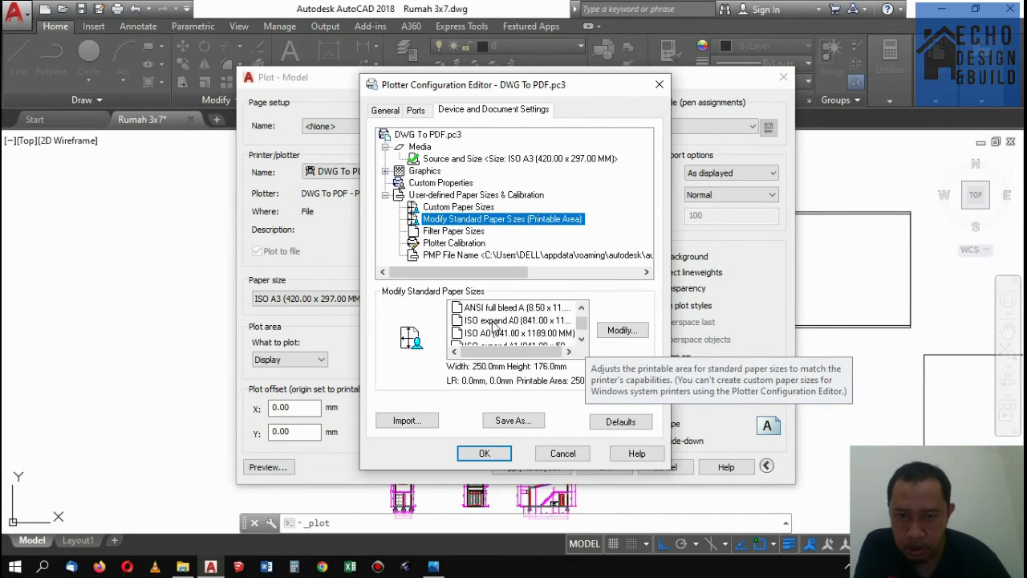
scroll(494, 327, down, 1)
scroll(505, 332, down, 1)
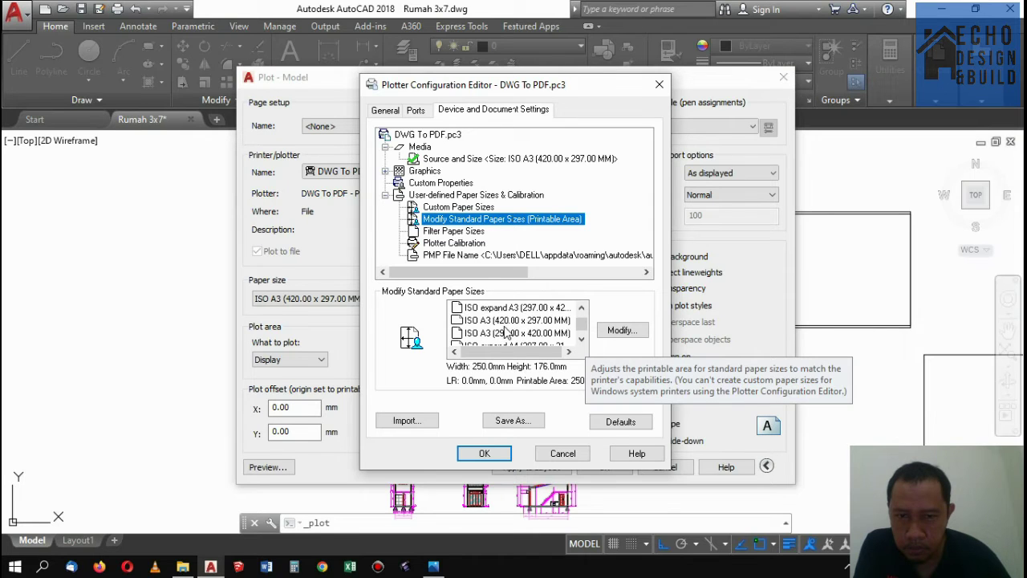
- Save ISO A3's 408.4 x 261.4 mm printable area as Screenshot_4, accept the editor, open Documents
click(504, 320)
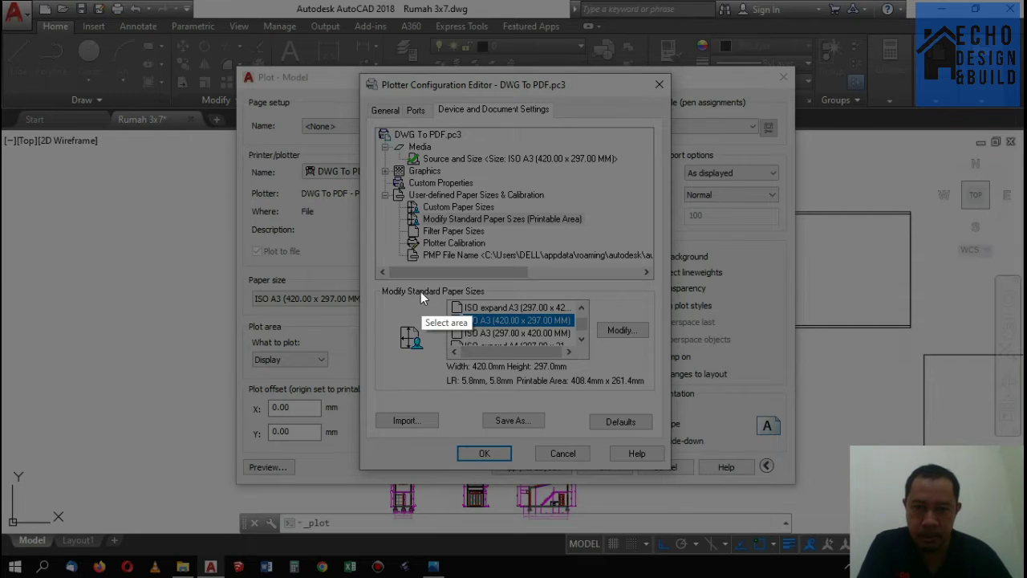
drag(420, 291, 658, 399)
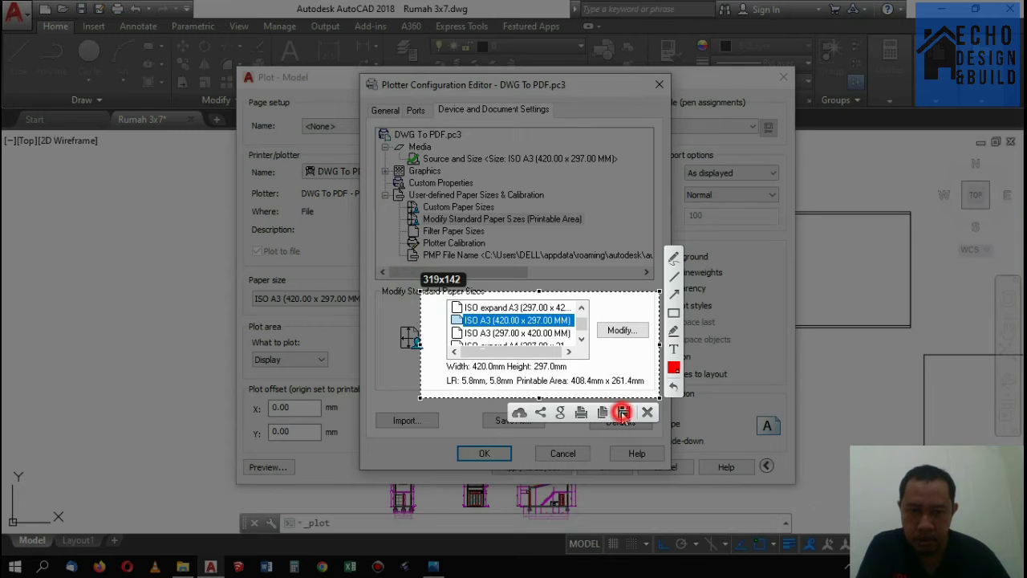
click(624, 412)
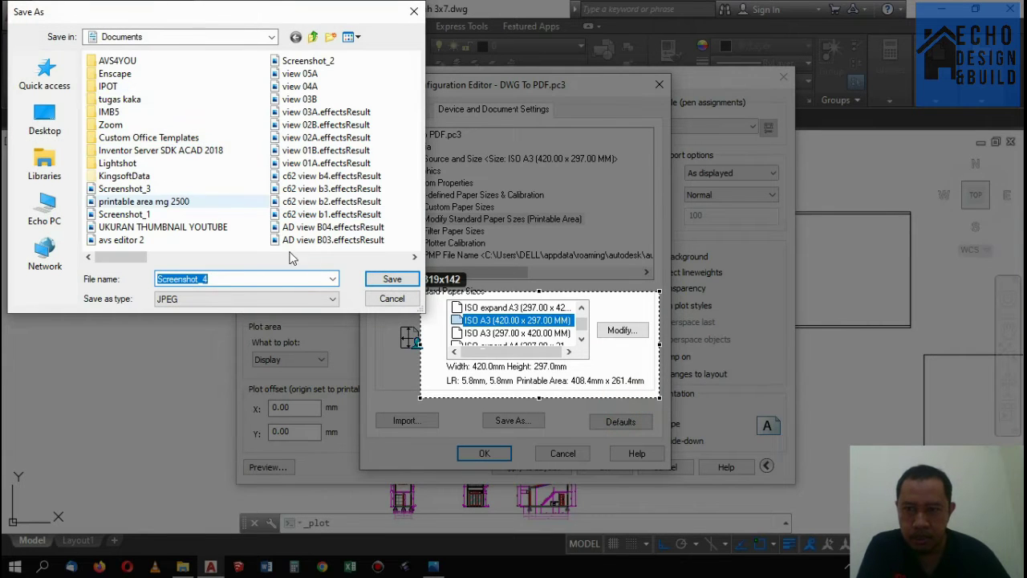
click(387, 280)
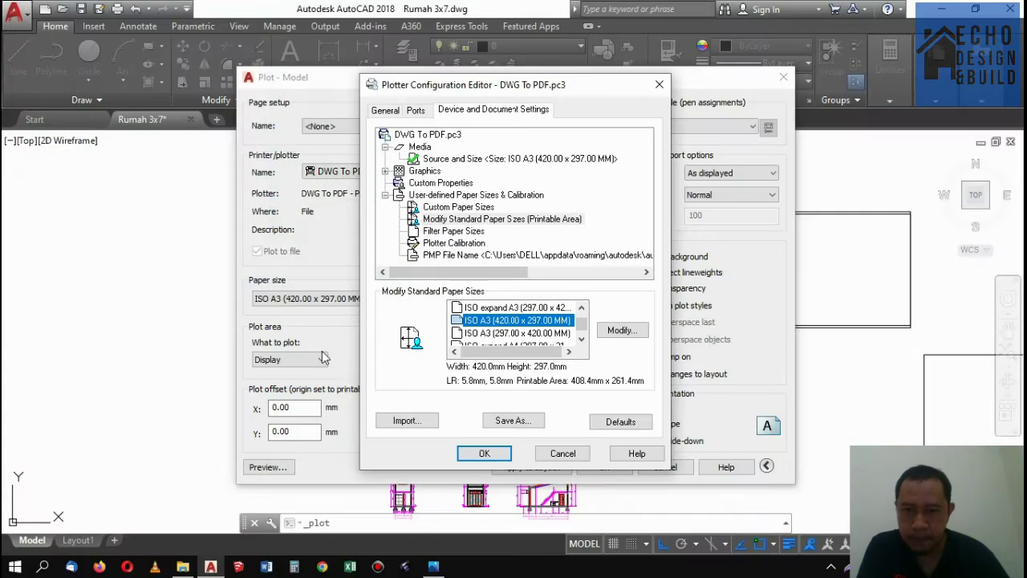
click(484, 453)
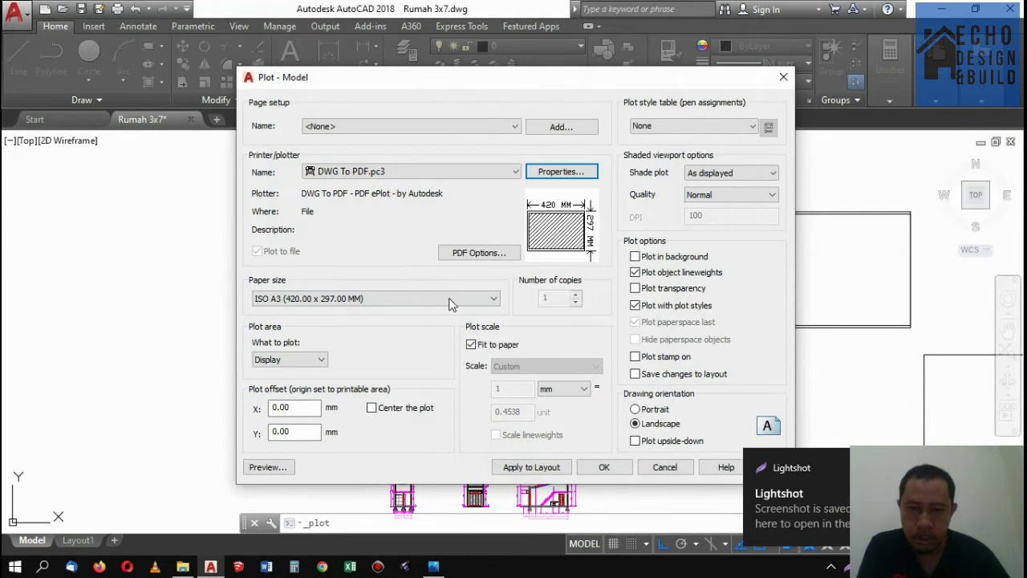
click(183, 567)
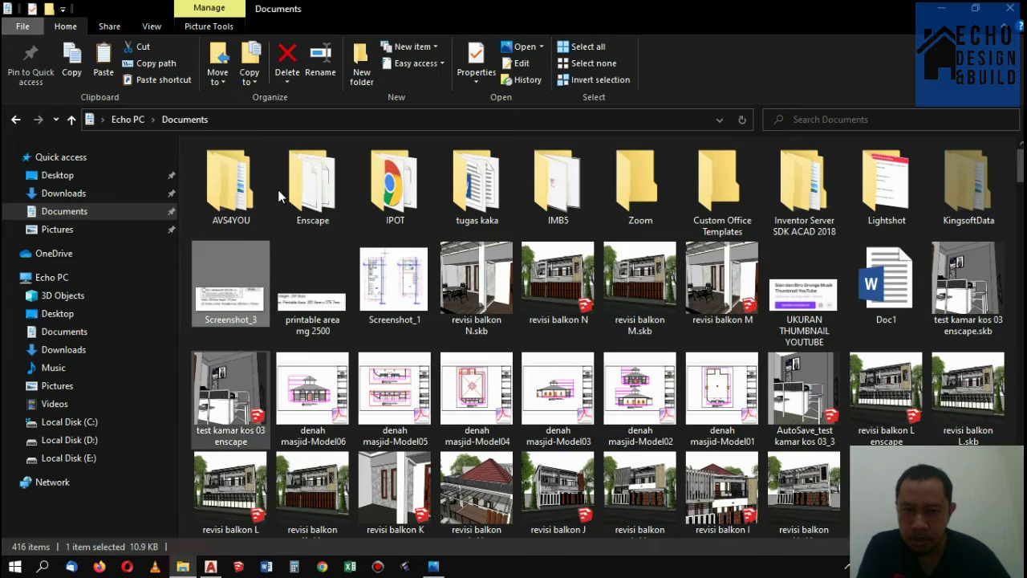
- Refresh Documents, view Screenshot_4 in Photos, then go back to the AutoCAD Plot dialog
click(739, 119)
double_click(255, 309)
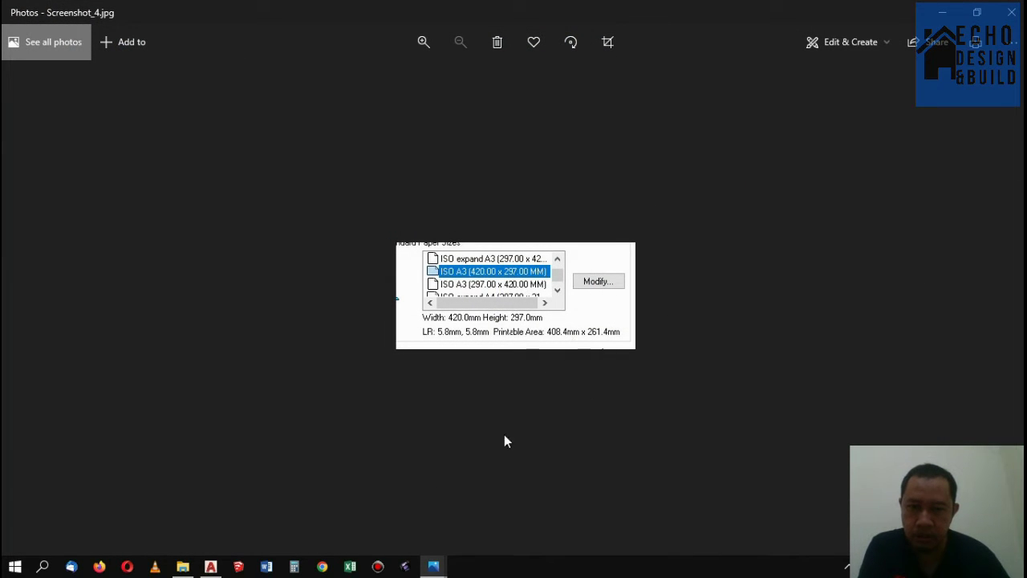
click(210, 566)
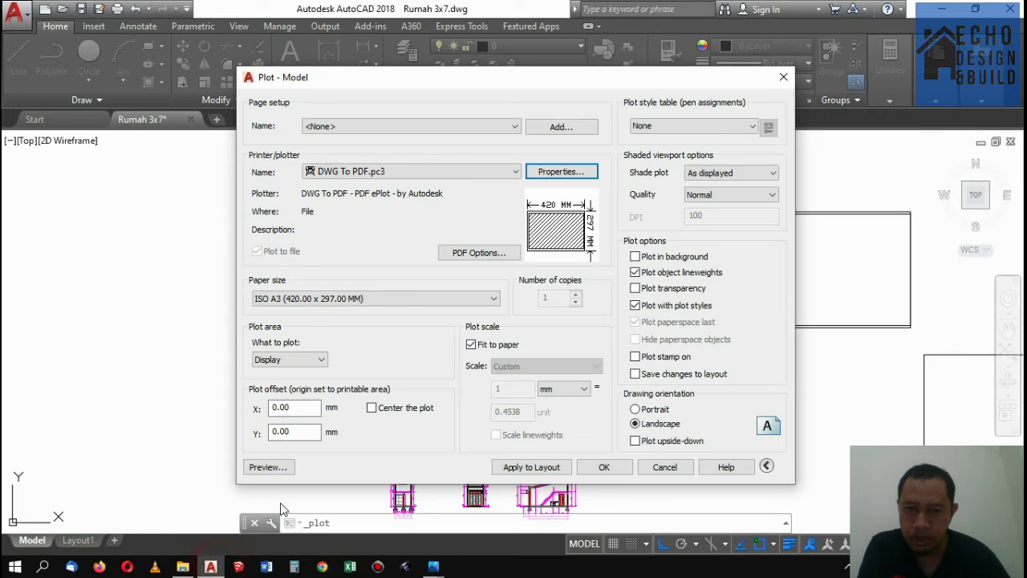
- Close the Plot dialog, start a rectangle, and check the A3 printable-area screenshot
click(783, 77)
scroll(584, 252, down, 3)
scroll(749, 326, up, 3)
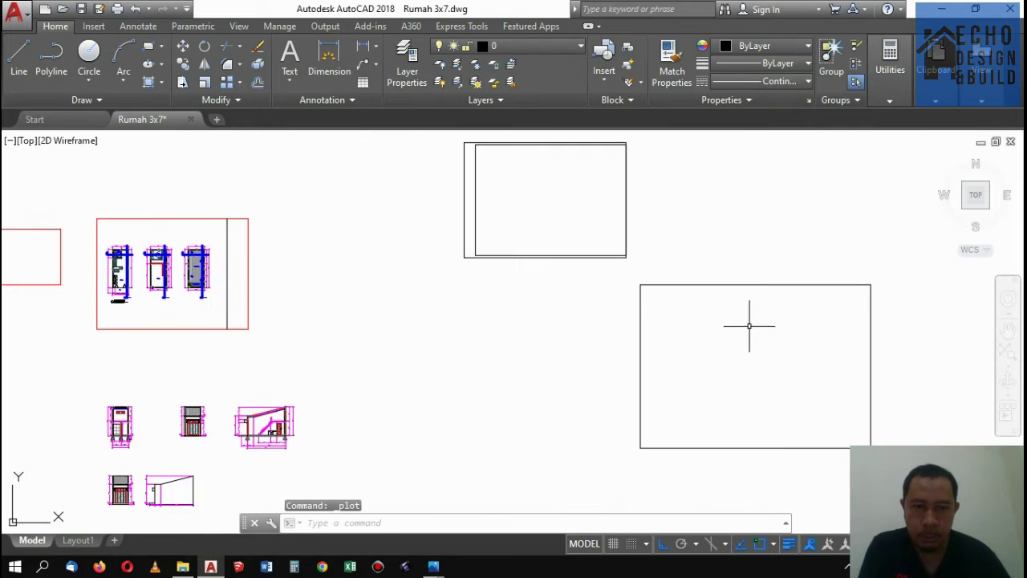
text(rec)
key(Return)
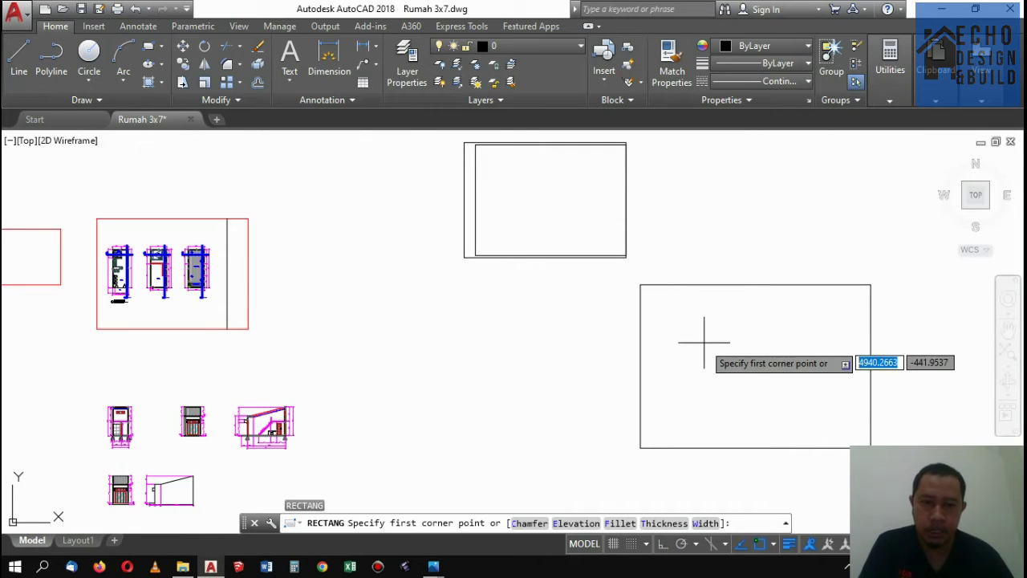
key(F11)
key(F11)
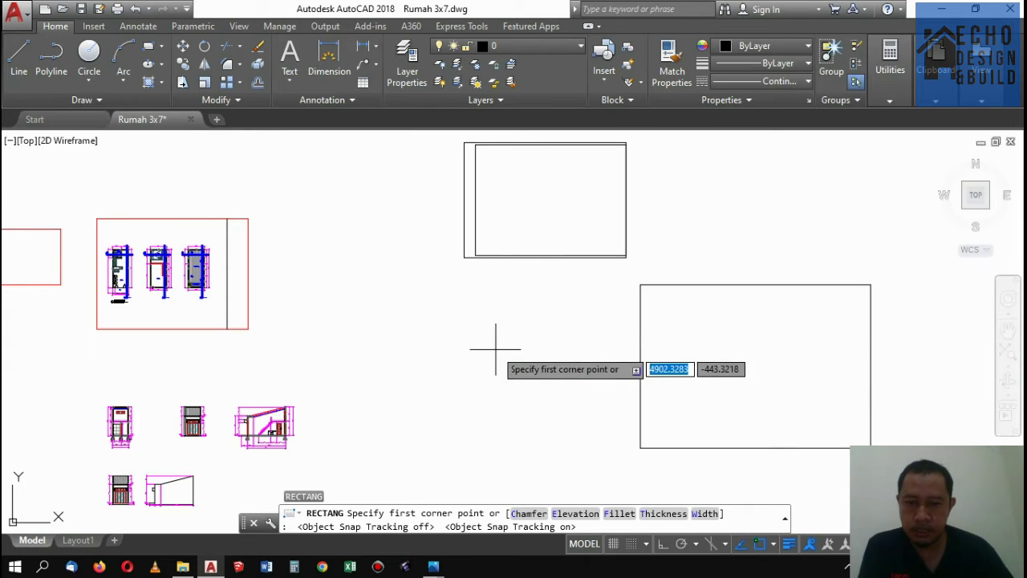
mouse_move(433, 566)
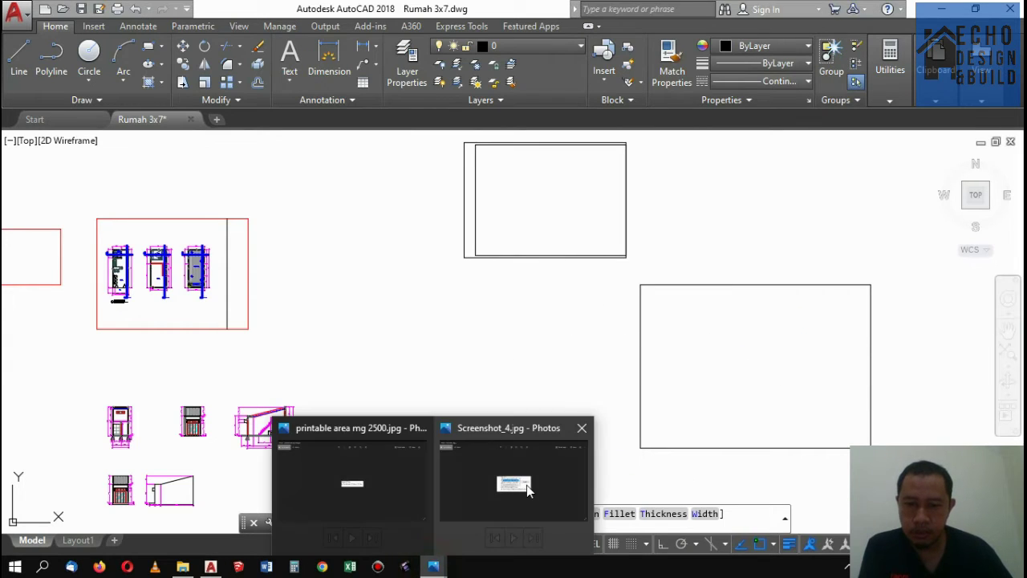
click(527, 486)
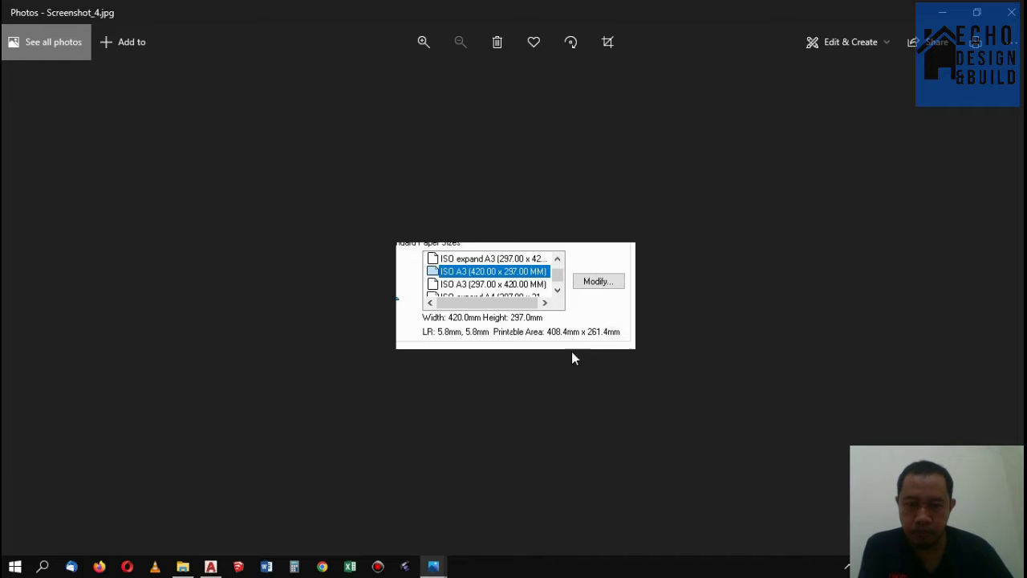
click(210, 566)
- Draw a 40.84 x 26.1 rectangle inside the right frame, matching A3's printable area
click(652, 427)
text(40)
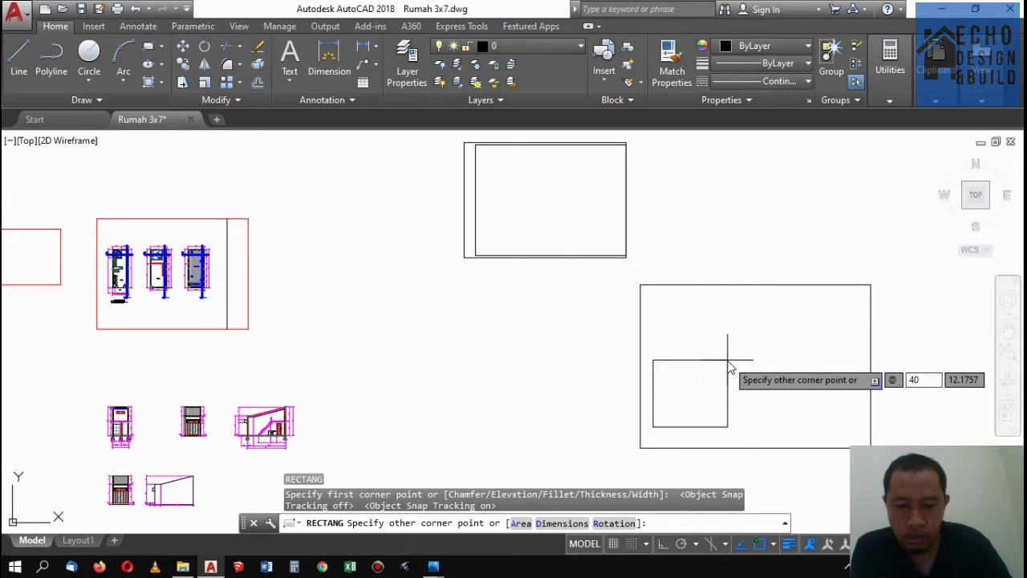
key(Tab)
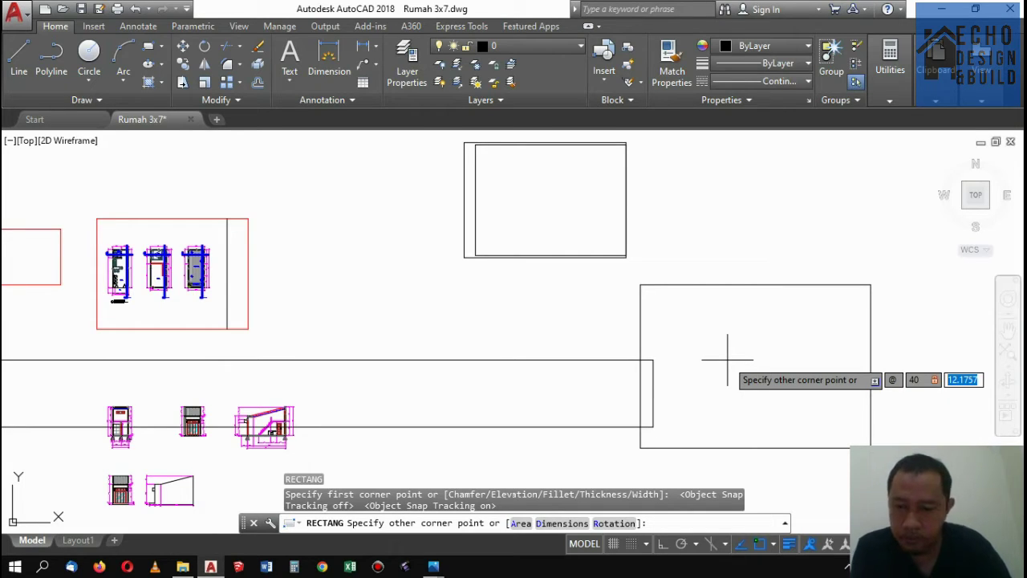
key(Escape)
key(Return)
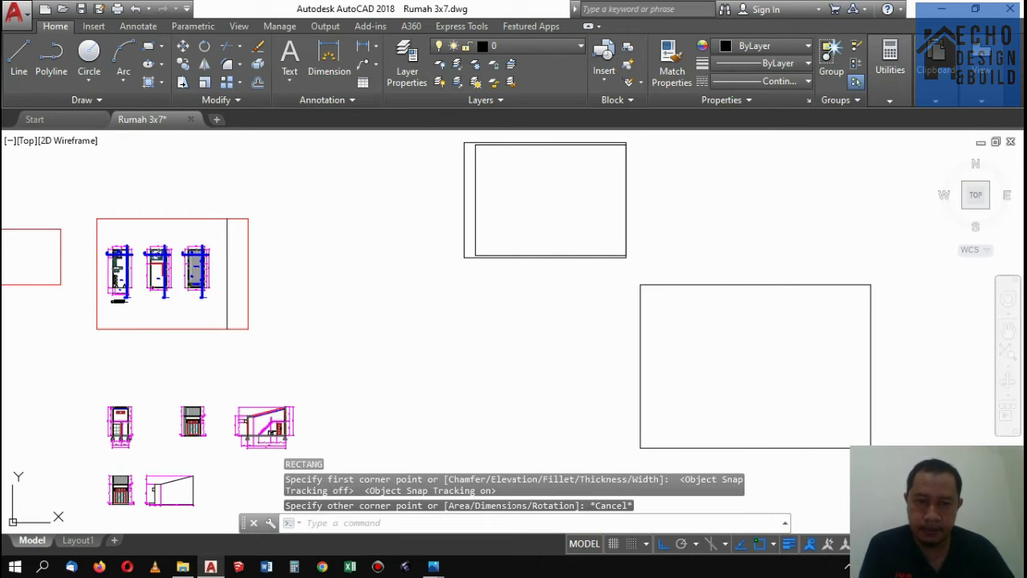
click(666, 423)
text(40.84)
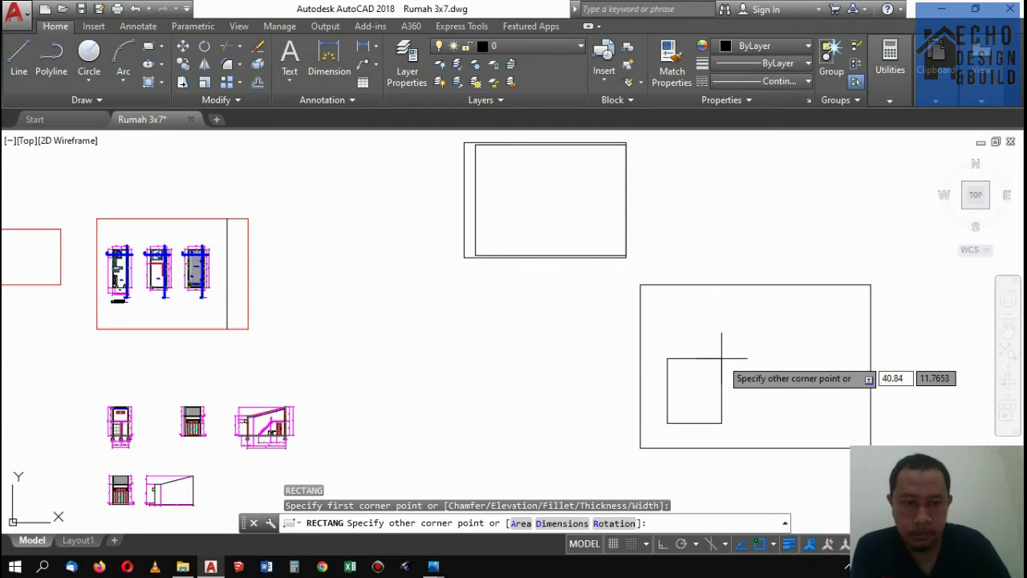
key(Tab)
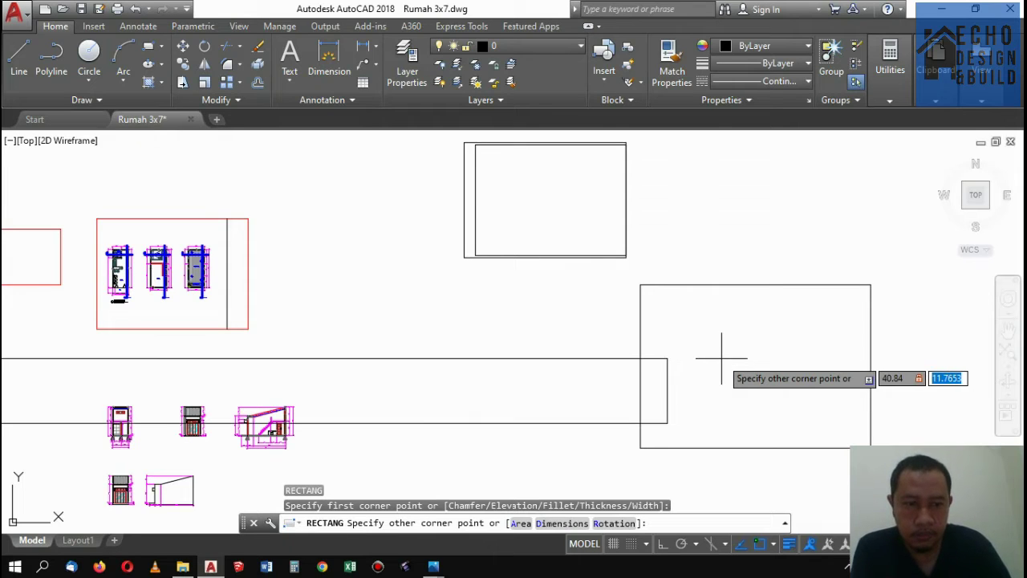
click(433, 567)
click(479, 501)
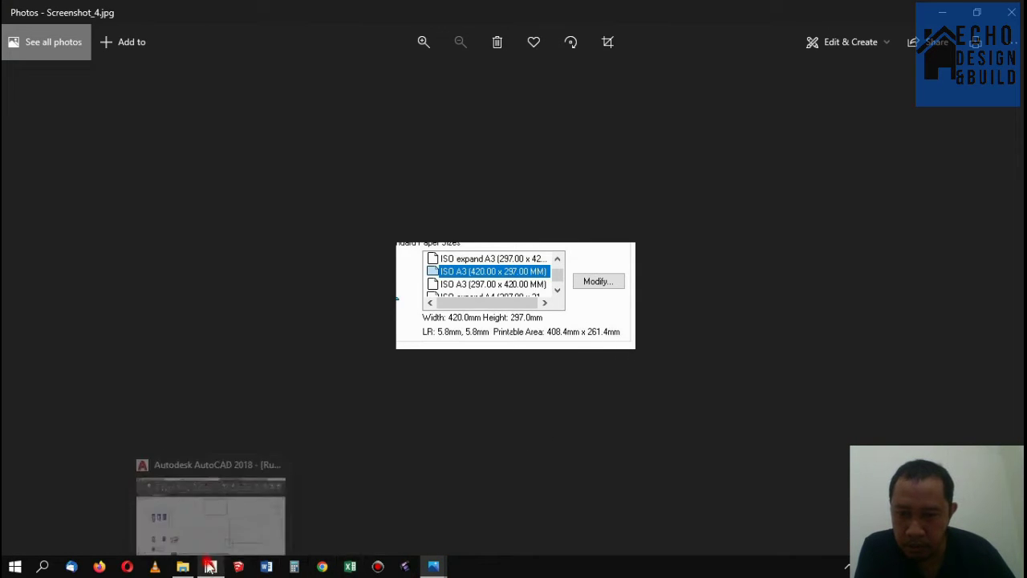
click(210, 568)
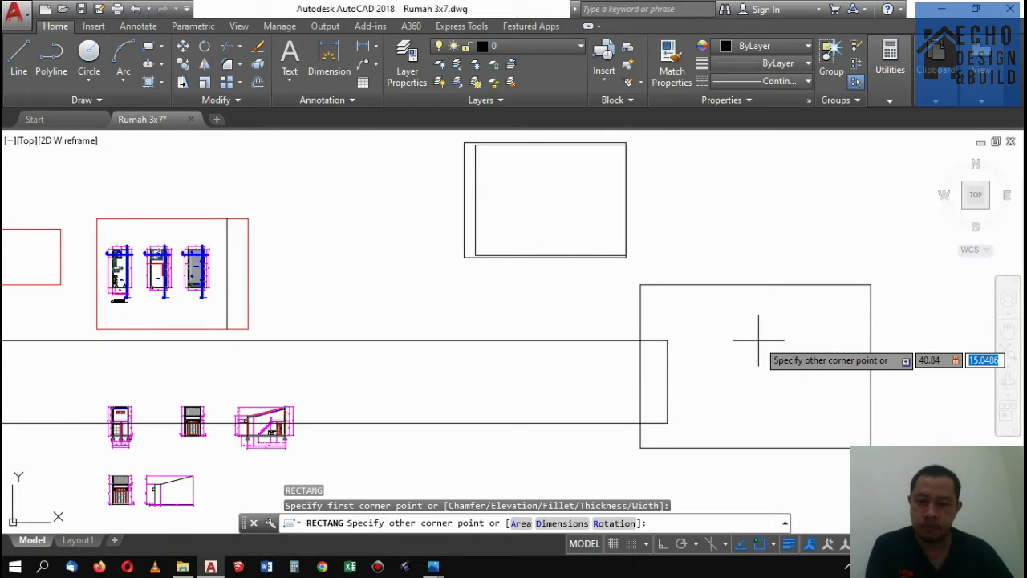
text(26.1)
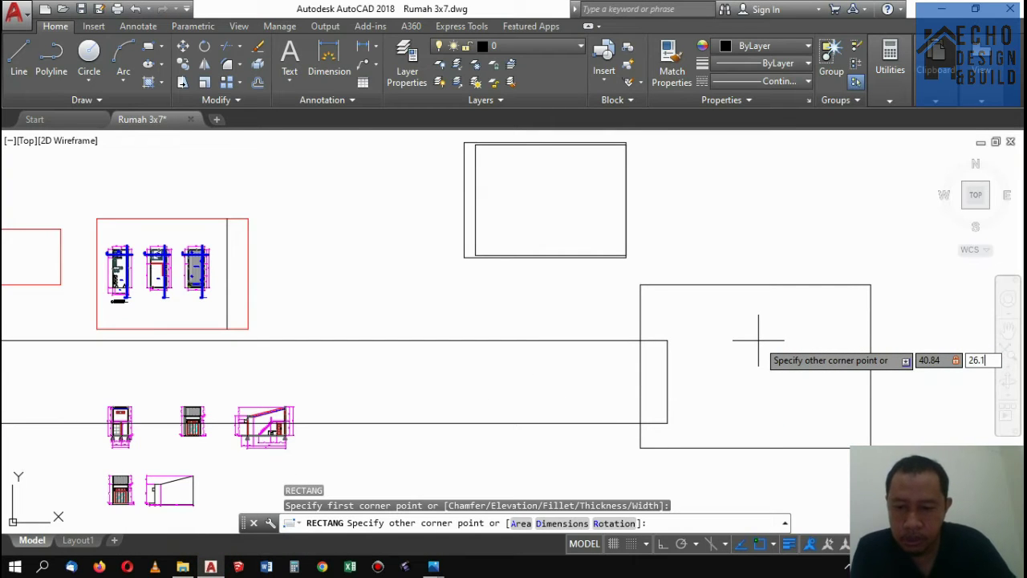
key(Return)
key(Return)
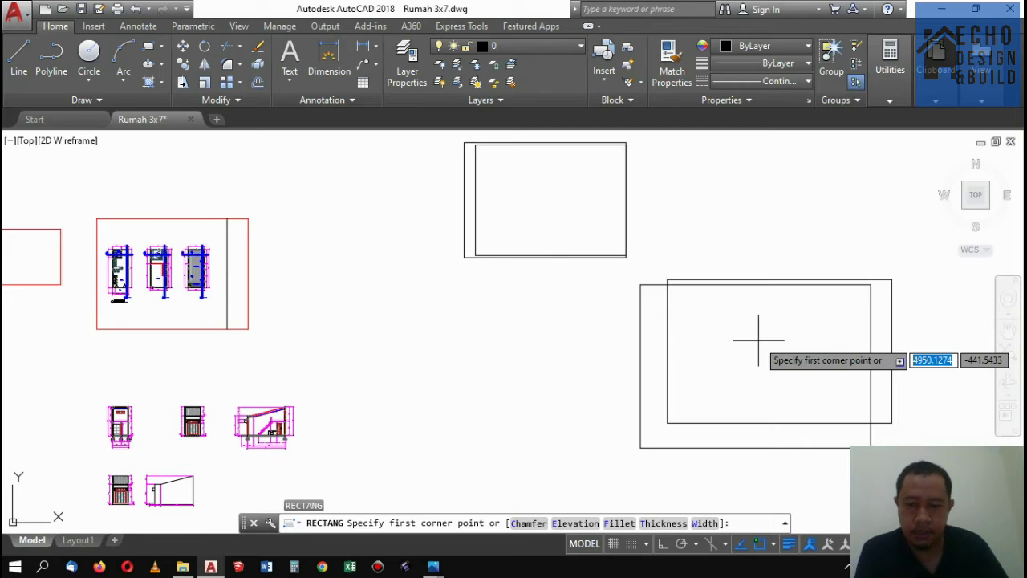
key(Escape)
scroll(866, 285, down, 4)
- Move the new printable-area rectangle slightly to the left with MOVE
scroll(866, 291, up, 6)
click(871, 300)
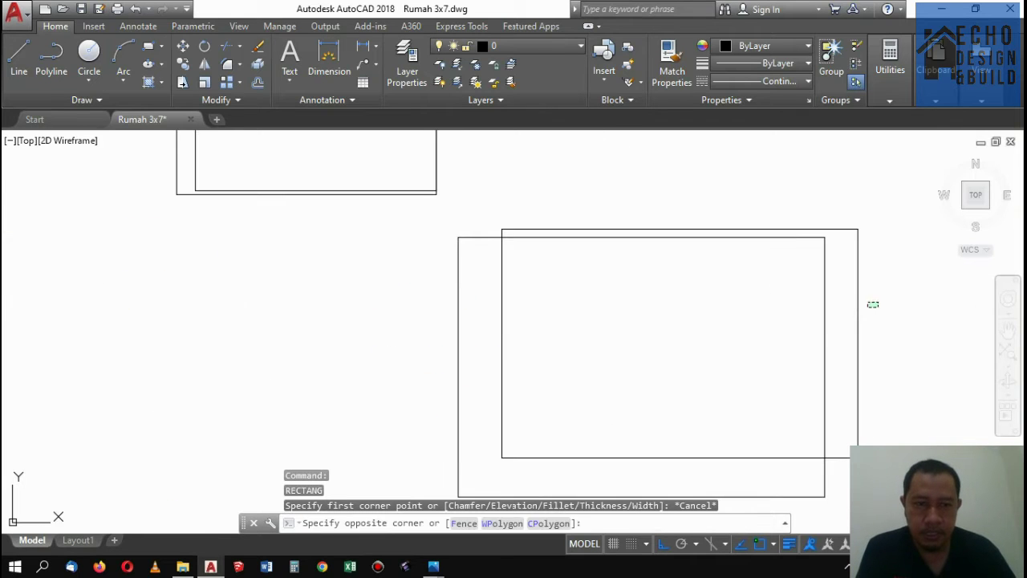
click(851, 291)
text(m)
key(Return)
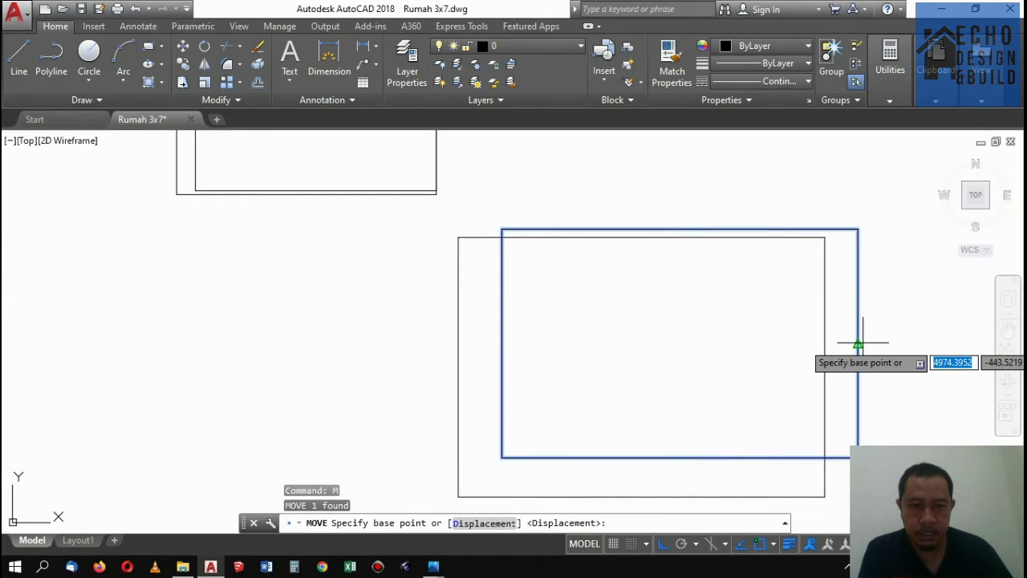
click(857, 342)
click(827, 359)
- Delete the old red frame rectangles and the vertical divider line
scroll(811, 345, down, 5)
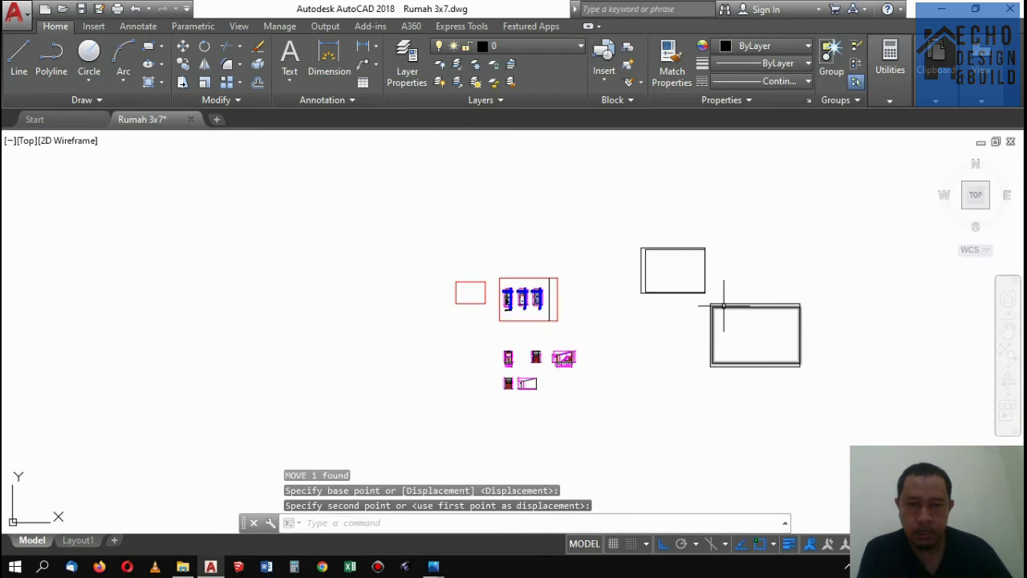
scroll(623, 298, up, 2)
scroll(496, 278, up, 2)
scroll(692, 239, down, 5)
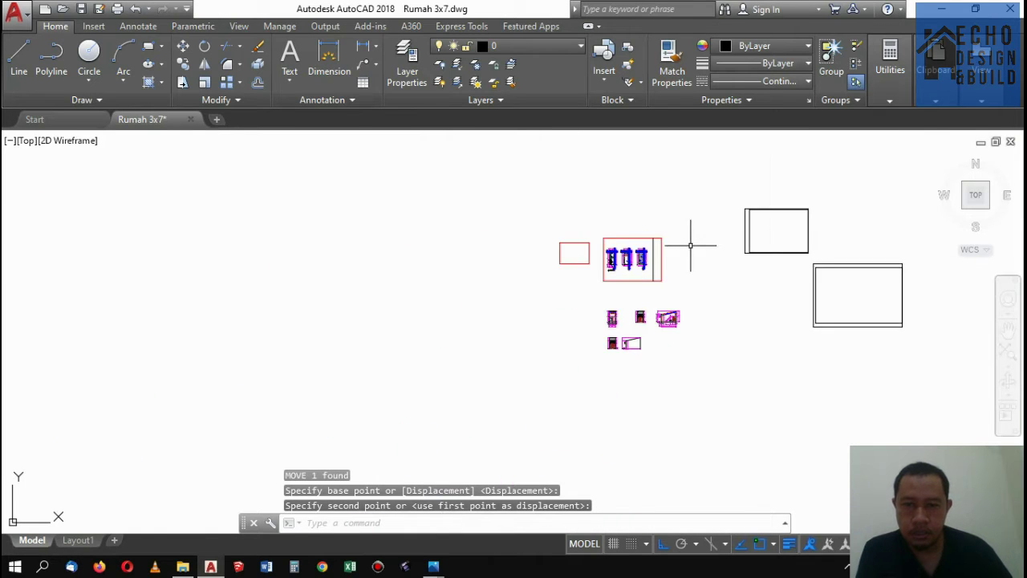
scroll(622, 260, up, 6)
scroll(622, 260, up, 3)
scroll(615, 270, down, 8)
scroll(669, 284, up, 5)
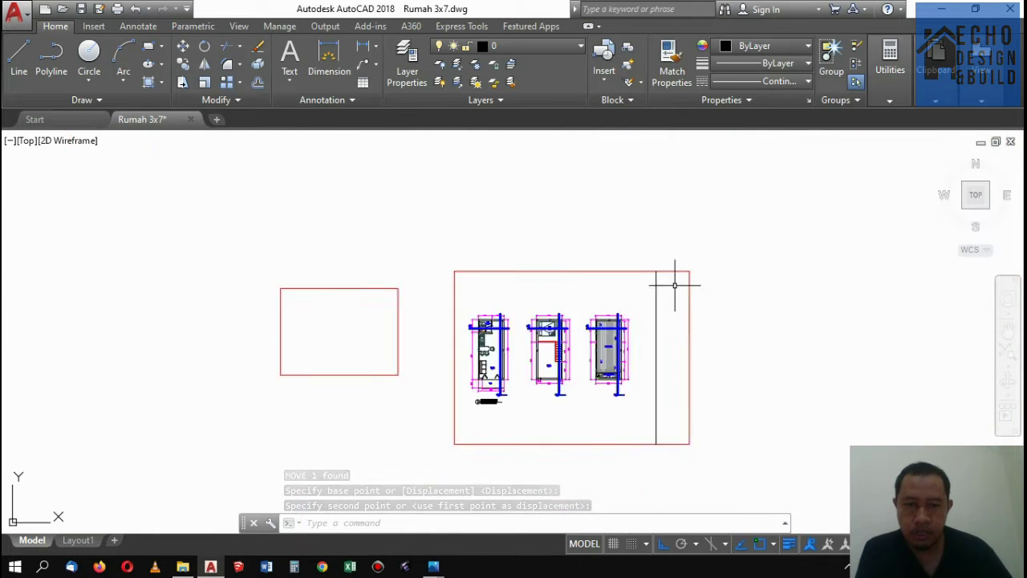
scroll(733, 279, up, 2)
click(734, 278)
click(646, 222)
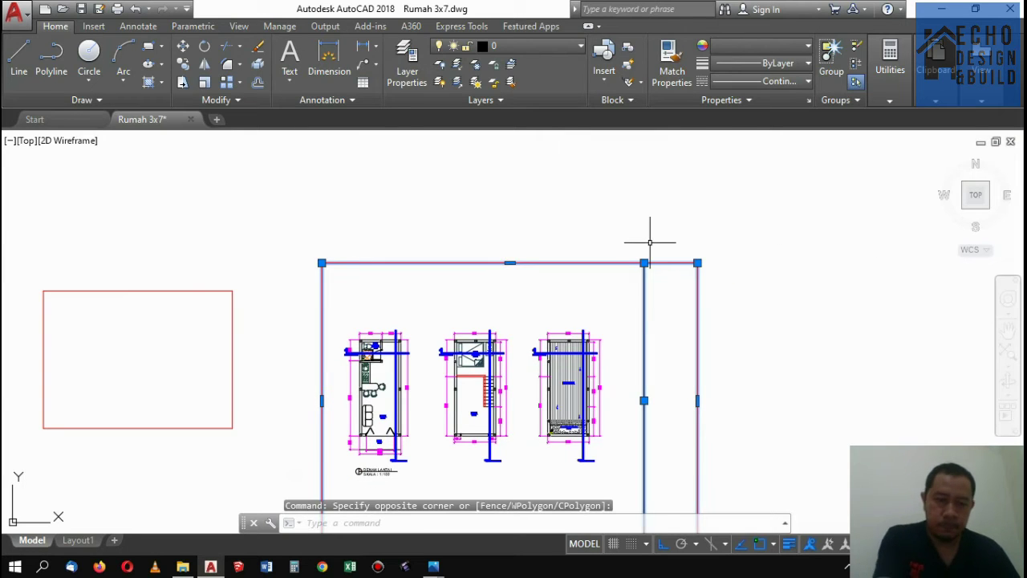
key(Delete)
scroll(652, 239, down, 5)
scroll(551, 222, up, 4)
click(606, 289)
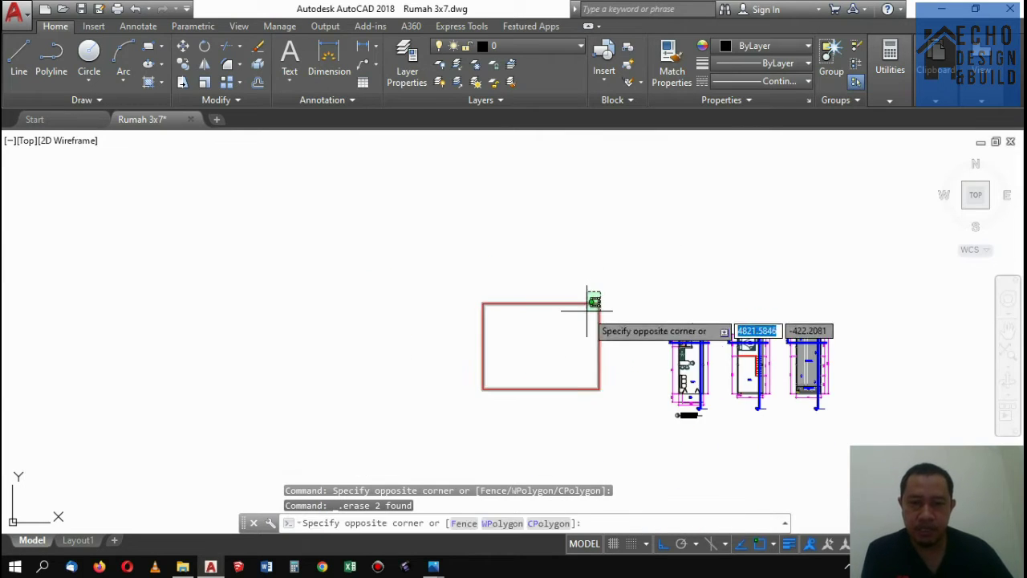
click(589, 313)
key(Delete)
scroll(612, 273, down, 5)
scroll(860, 291, up, 4)
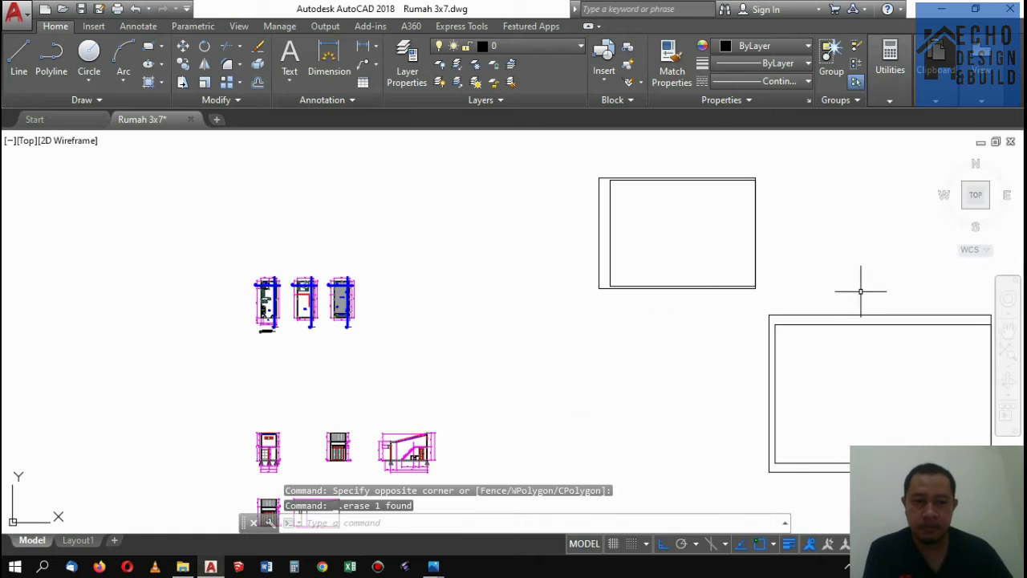
- Move the 40.84-wide rectangle so it frames the three floor plans
click(813, 324)
text(m)
key(Return)
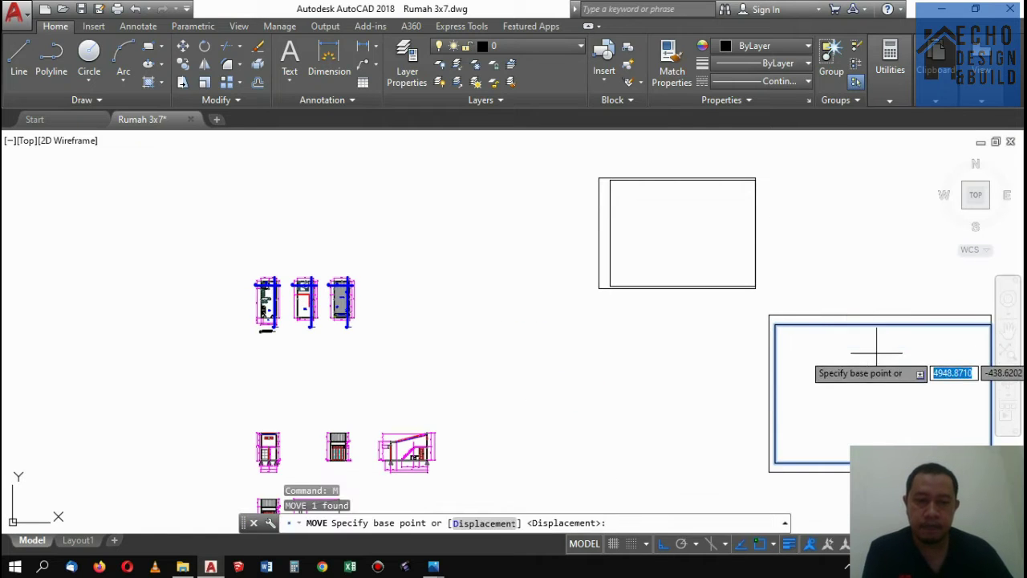
click(878, 352)
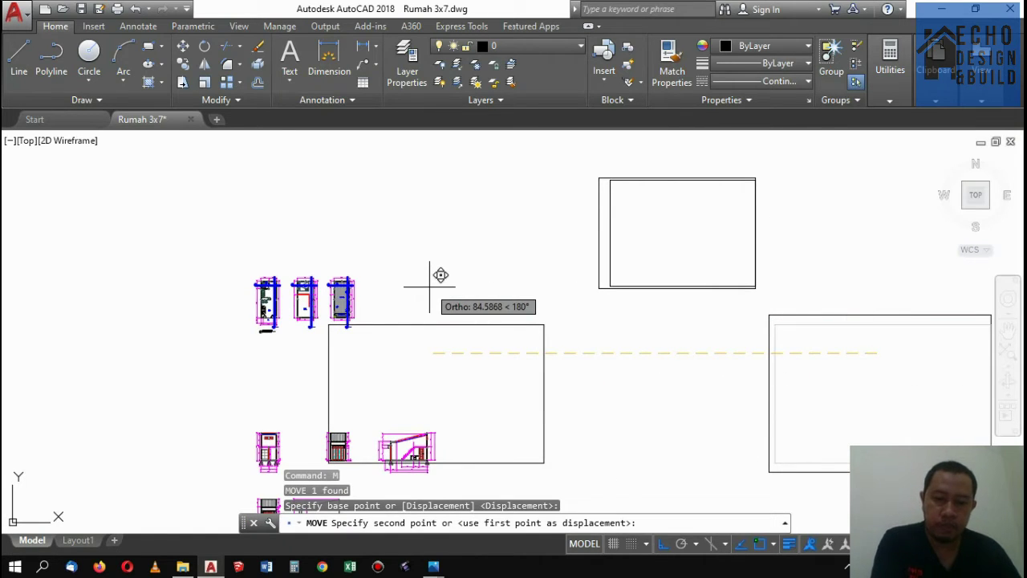
key(F8)
key(F8)
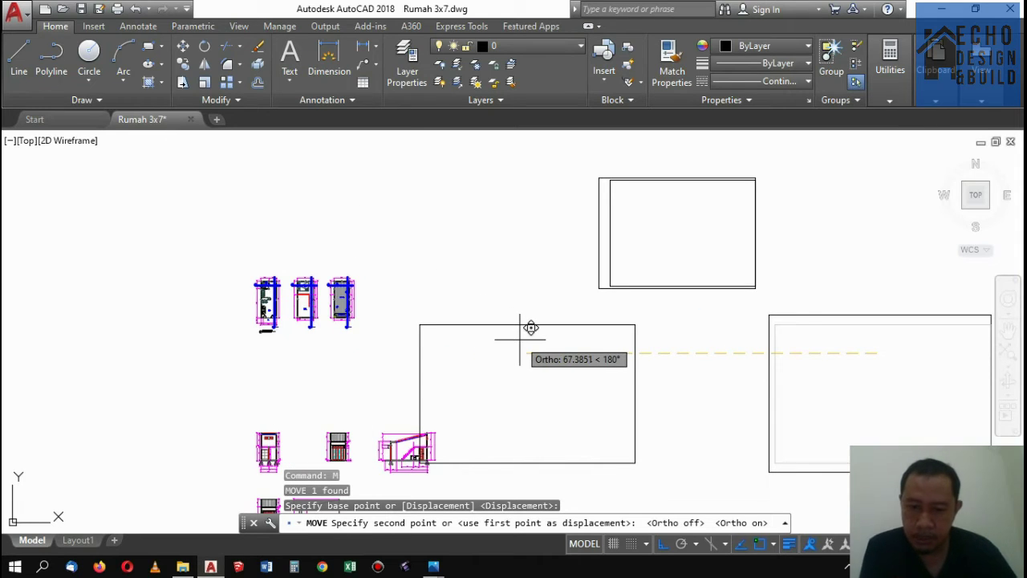
key(F8)
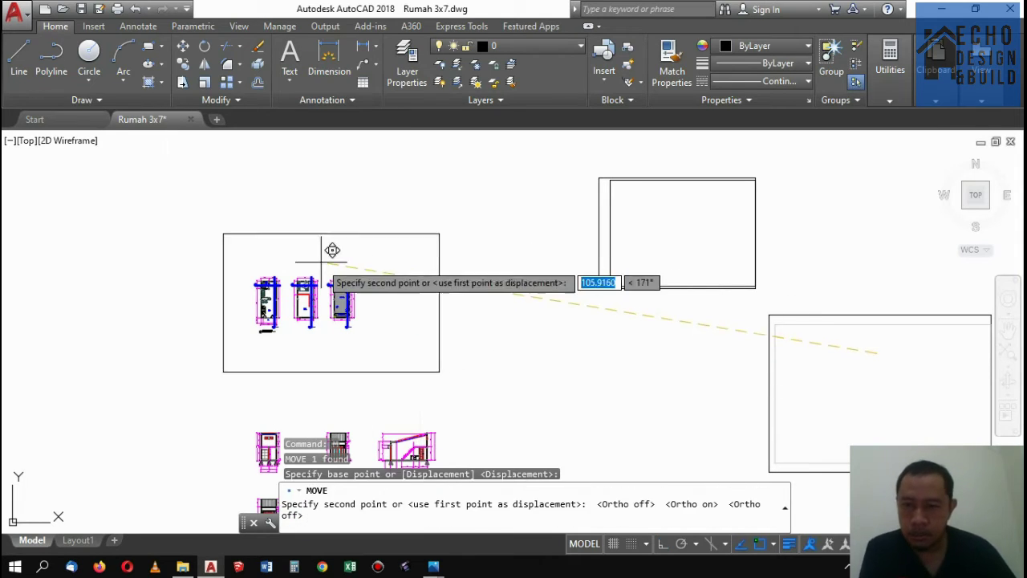
click(305, 262)
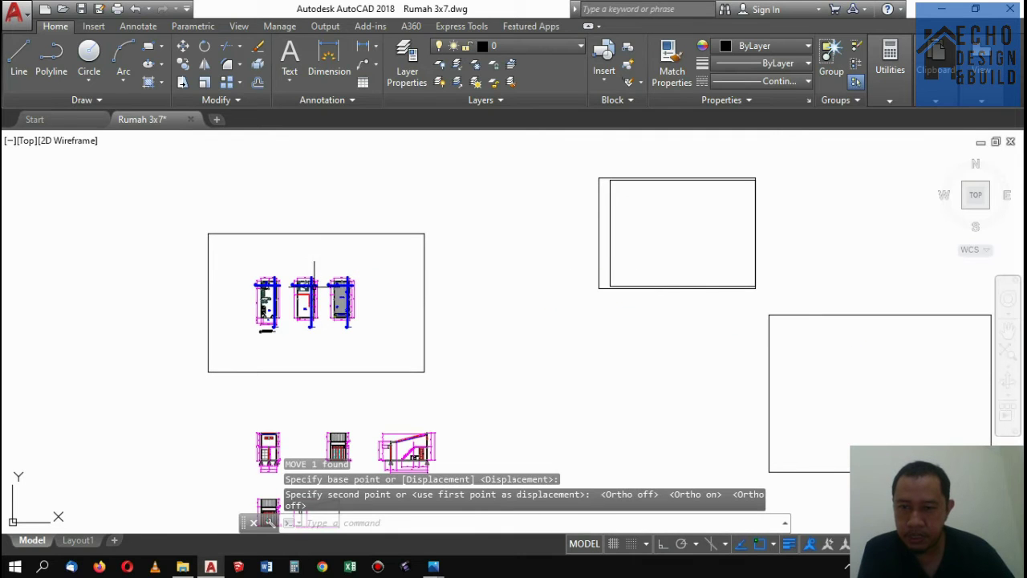
scroll(314, 272, up, 4)
middle_drag(377, 273, 513, 273)
scroll(514, 272, down, 1)
scroll(564, 273, down, 3)
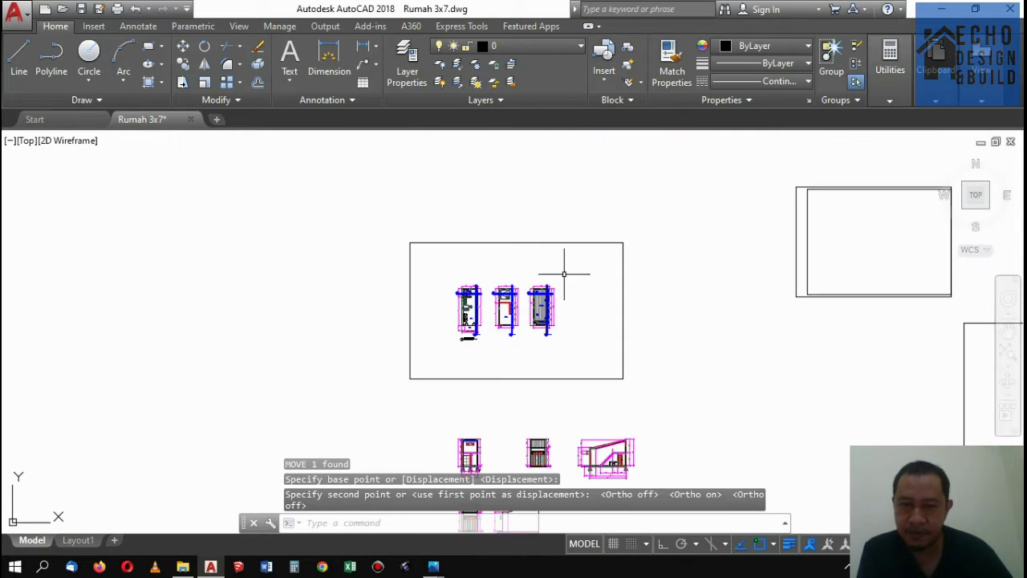
scroll(564, 273, up, 2)
scroll(584, 287, down, 2)
scroll(591, 294, up, 6)
scroll(591, 294, down, 6)
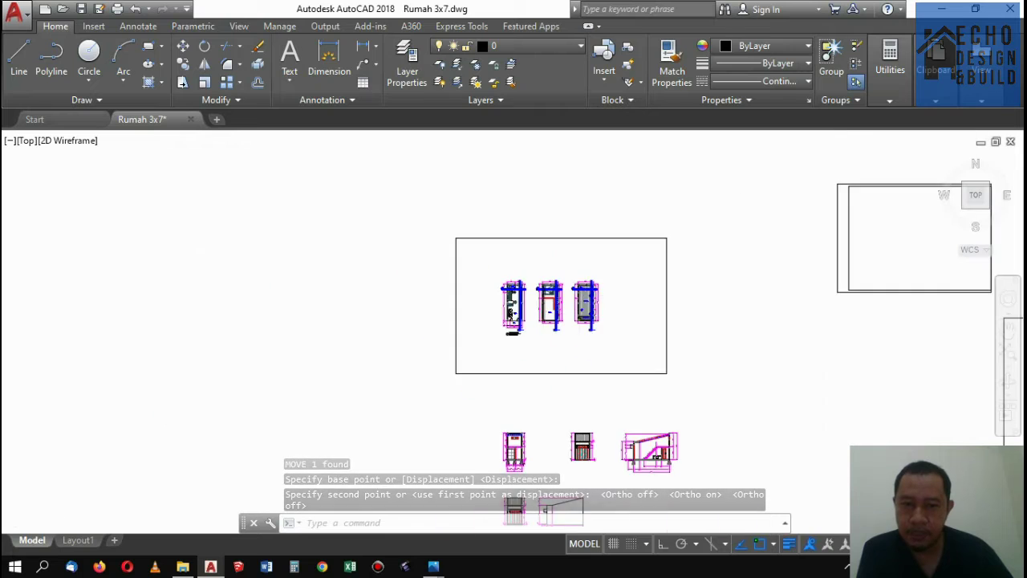
scroll(511, 325, down, 2)
scroll(510, 337, up, 6)
scroll(507, 353, up, 4)
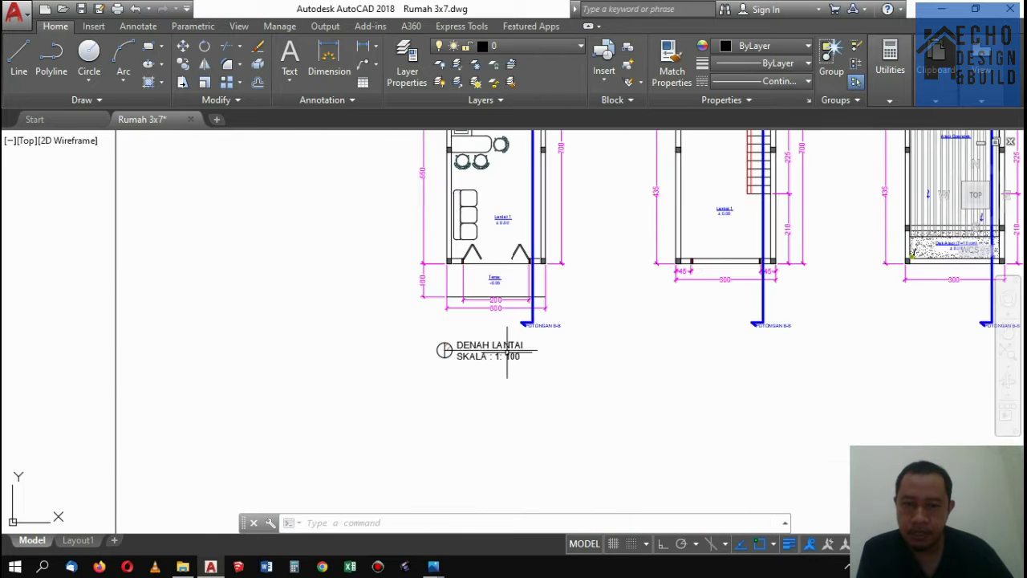
scroll(457, 346, up, 4)
scroll(419, 351, up, 4)
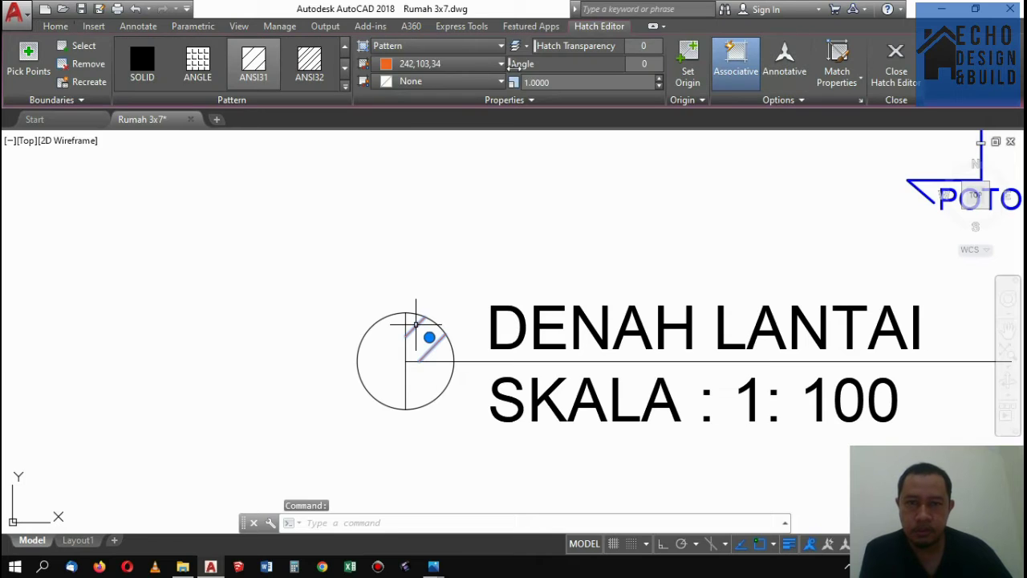
- Set the title circle's ANSI31 hatch scale to 0.1 and exit the Hatch Editor
click(449, 64)
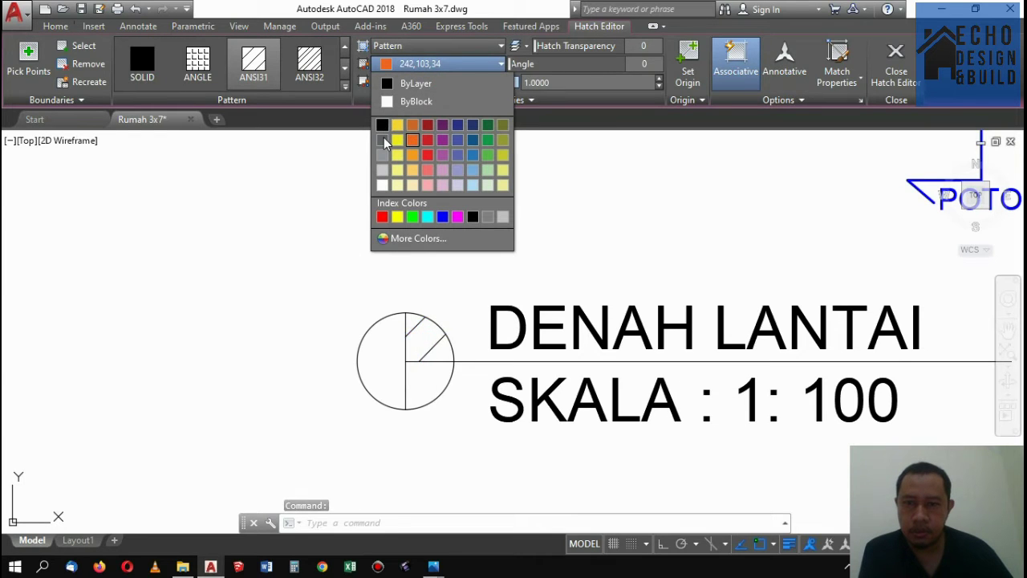
click(559, 81)
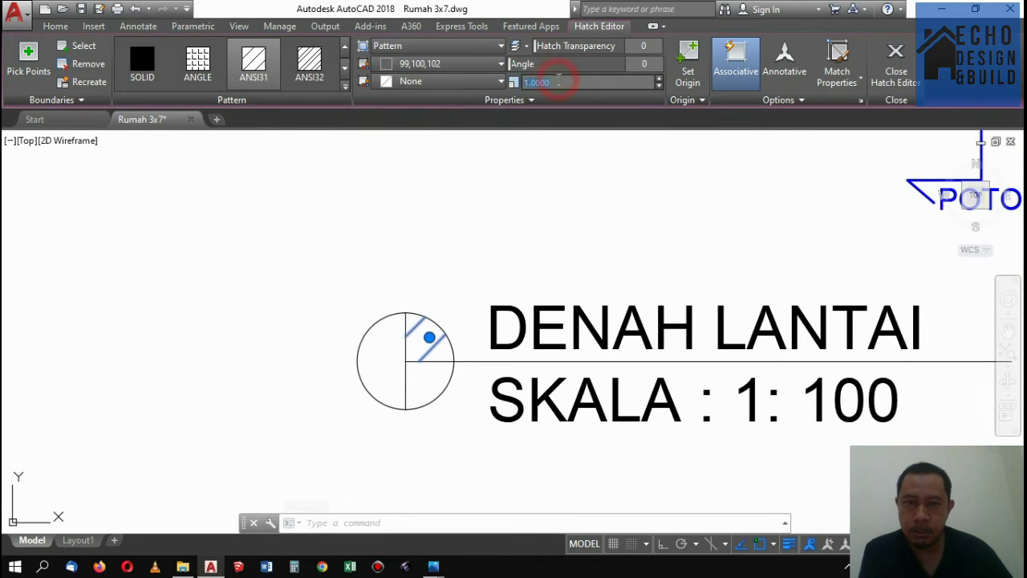
text(0)
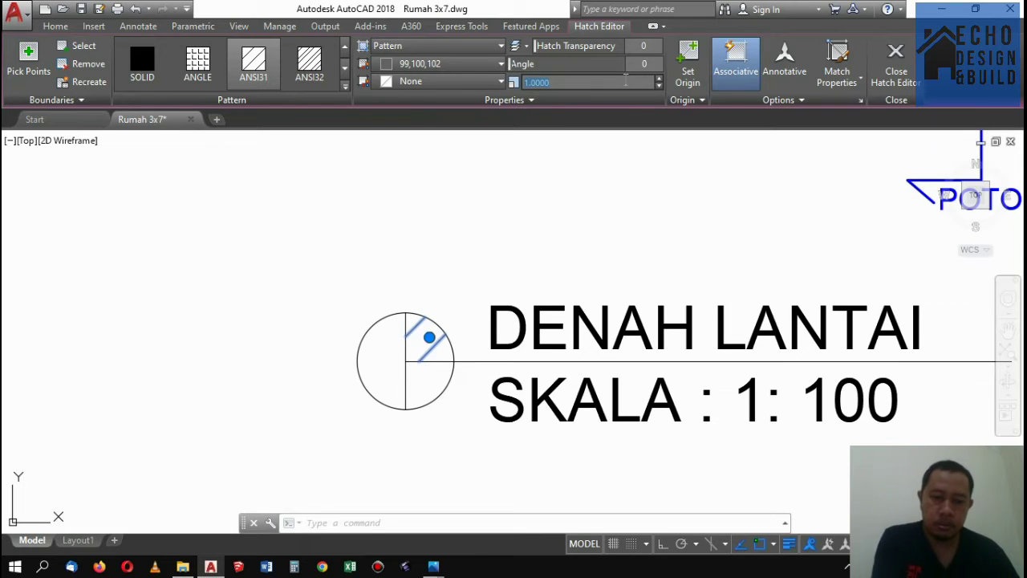
text(.1)
key(Return)
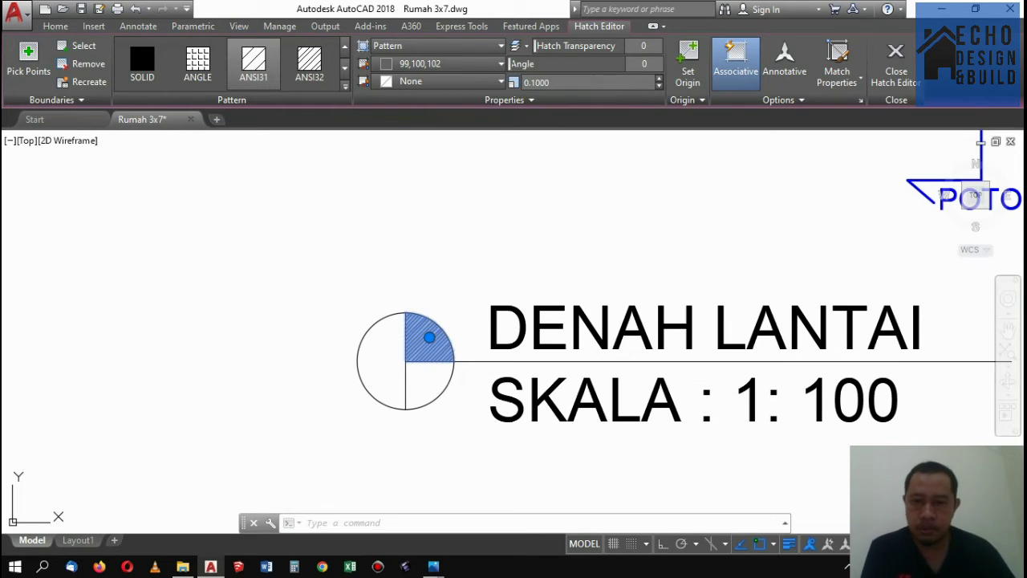
key(Escape)
- Zoom back out until the floor plans are in view
scroll(522, 298, down, 5)
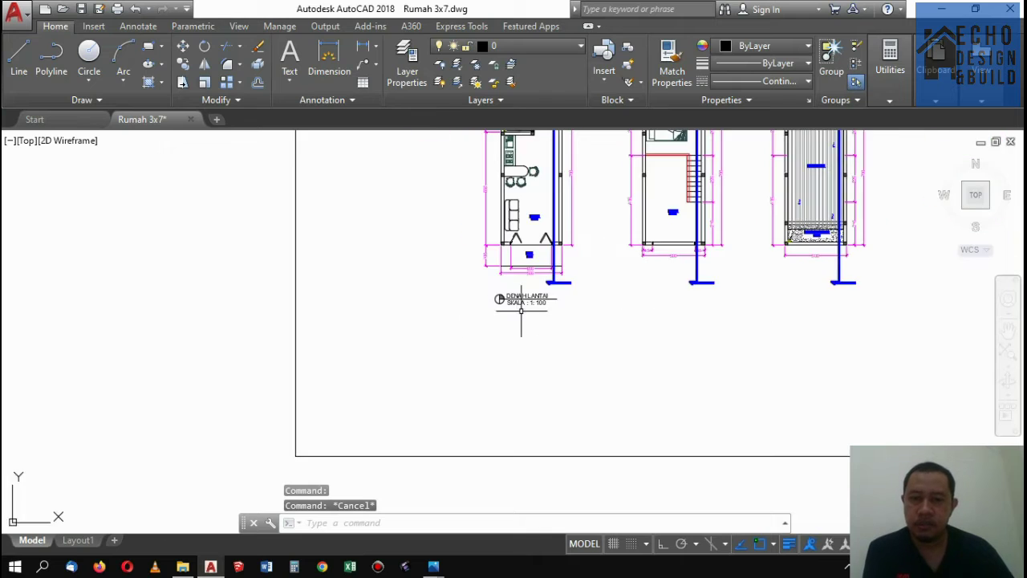
scroll(522, 265, up, 2)
scroll(543, 297, down, 4)
scroll(544, 297, up, 4)
scroll(544, 297, down, 4)
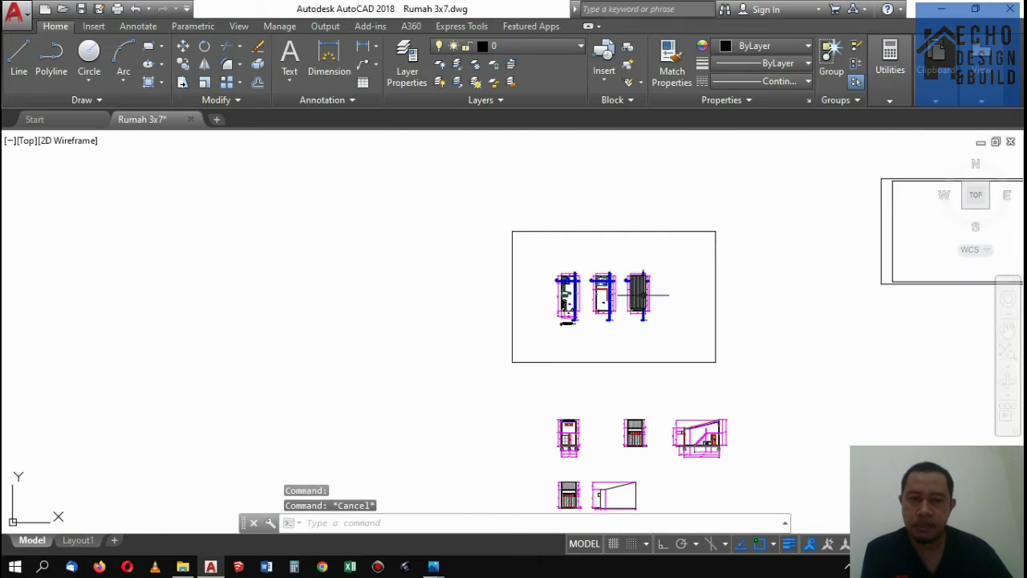
scroll(642, 286, down, 4)
scroll(538, 280, down, 2)
scroll(618, 288, up, 3)
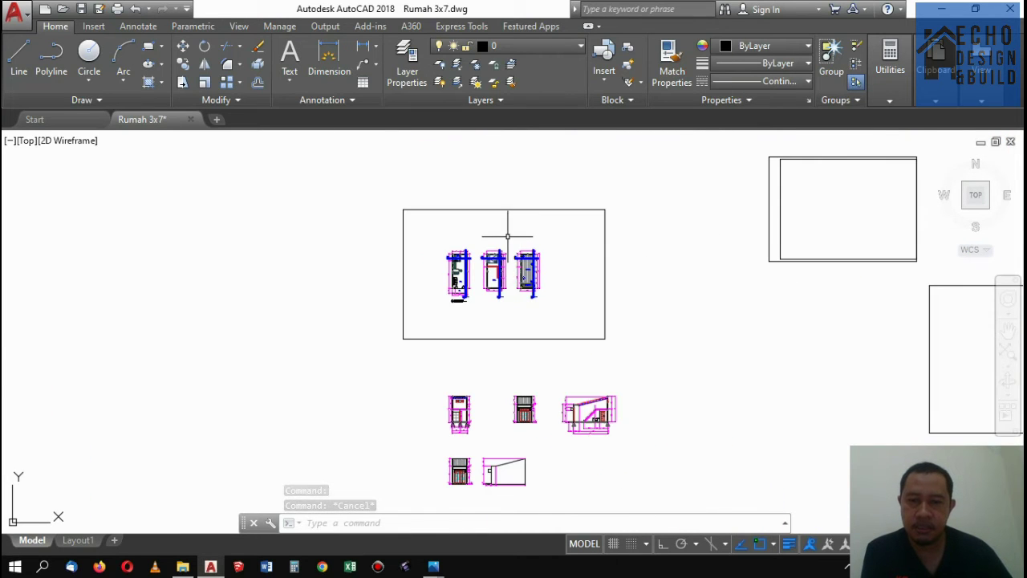
scroll(642, 297, down, 1)
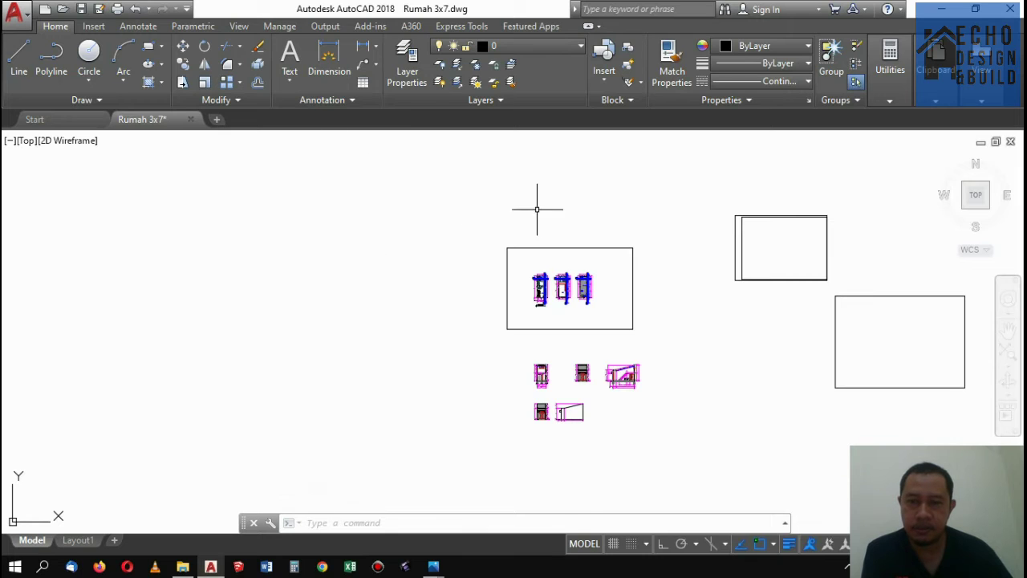
scroll(537, 211, up, 2)
scroll(538, 290, up, 4)
scroll(521, 241, down, 3)
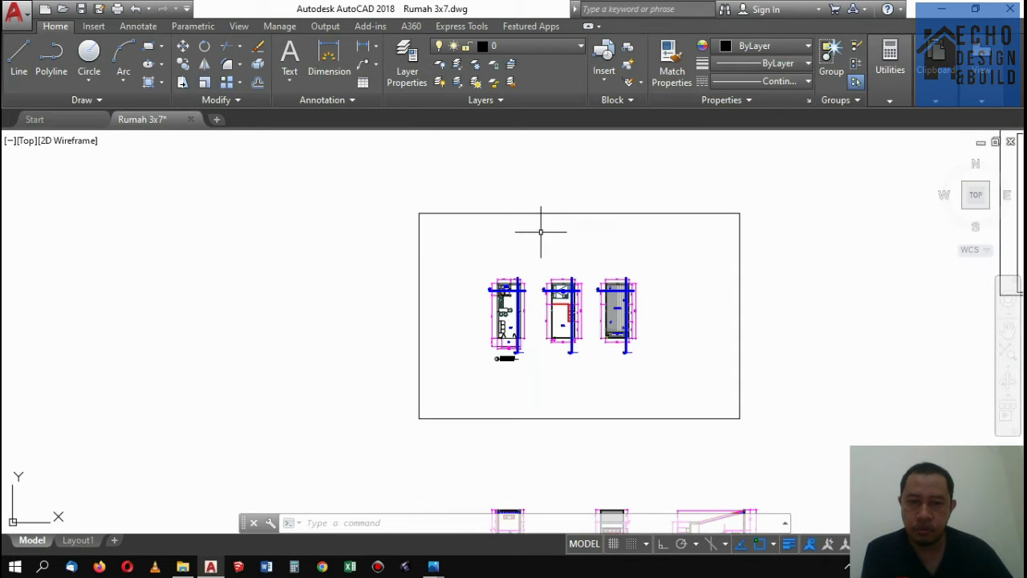
scroll(541, 232, up, 2)
scroll(605, 211, down, 3)
scroll(570, 234, up, 2)
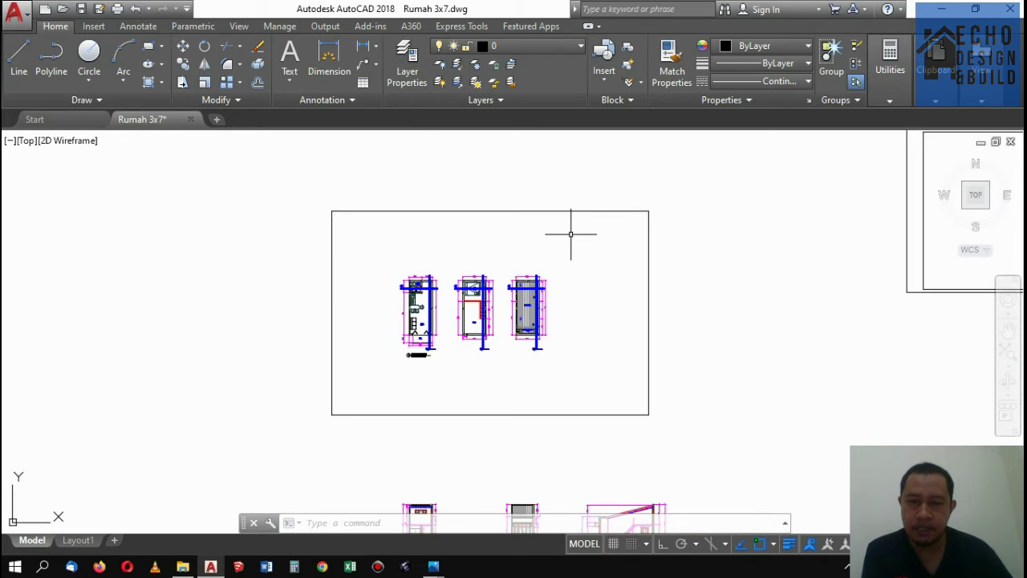
- Start a plot with the DWG To PDF.pc3 printer
key(ctrl+p)
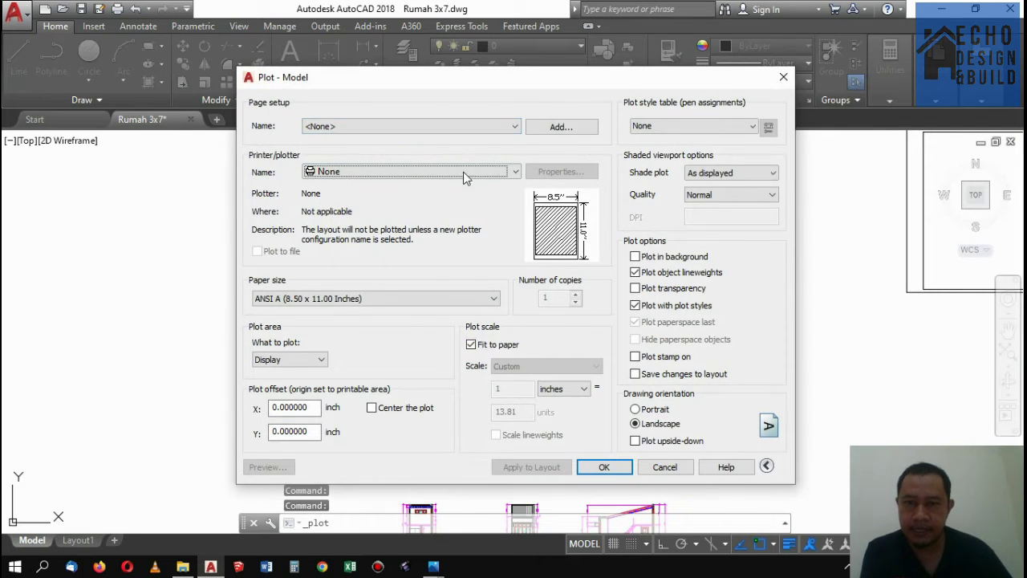
click(515, 171)
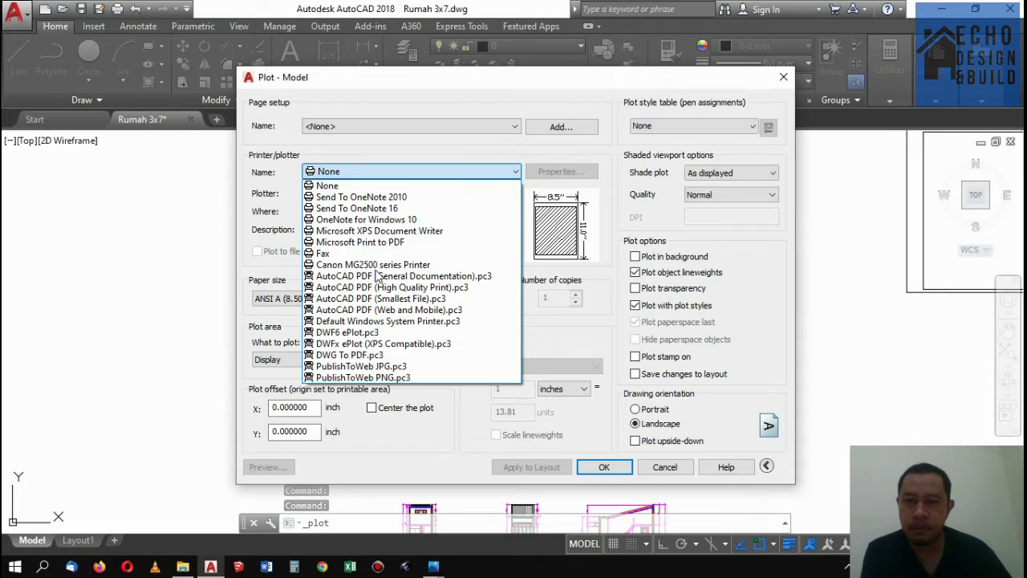
click(369, 355)
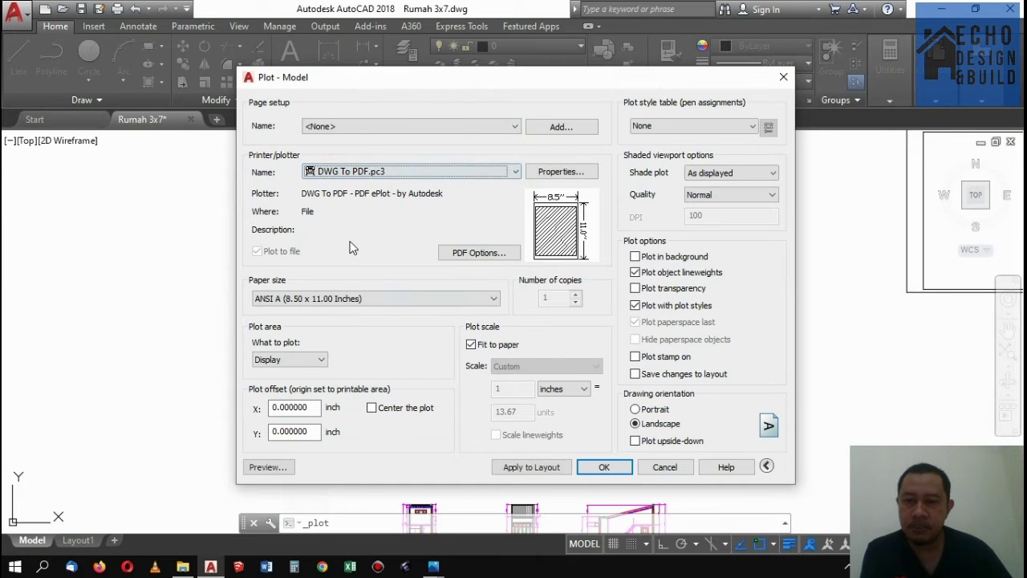
- Choose ISO A3 (420.00 x 297.00 MM) paper and open the plotter's Properties
click(411, 297)
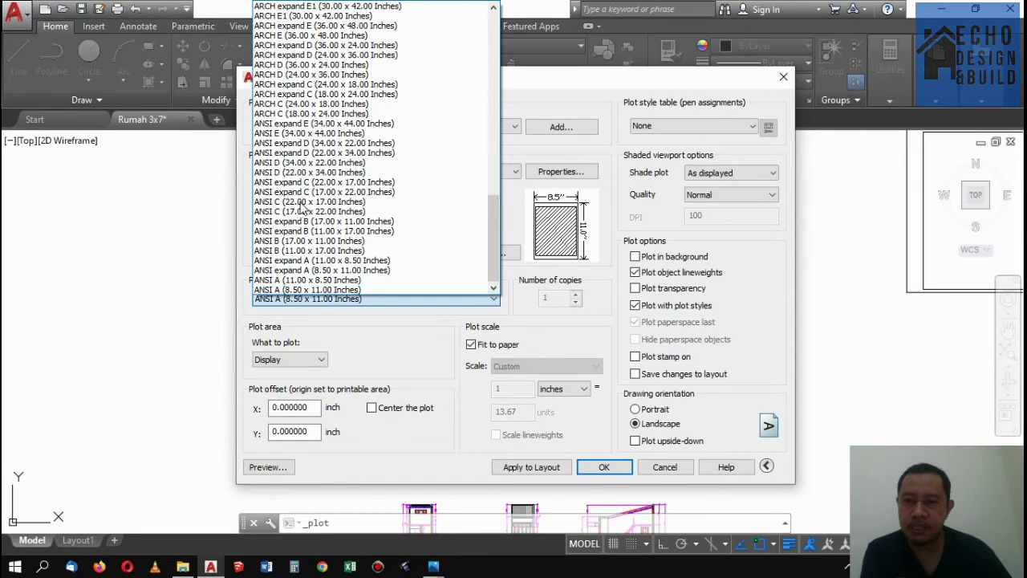
scroll(321, 176, up, 1)
scroll(321, 172, up, 1)
scroll(319, 169, up, 4)
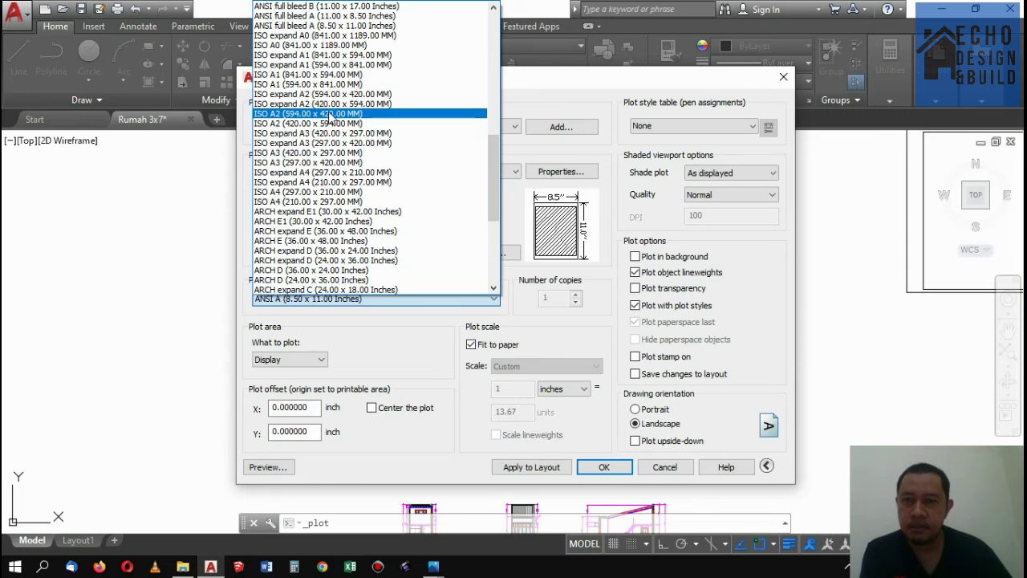
click(299, 152)
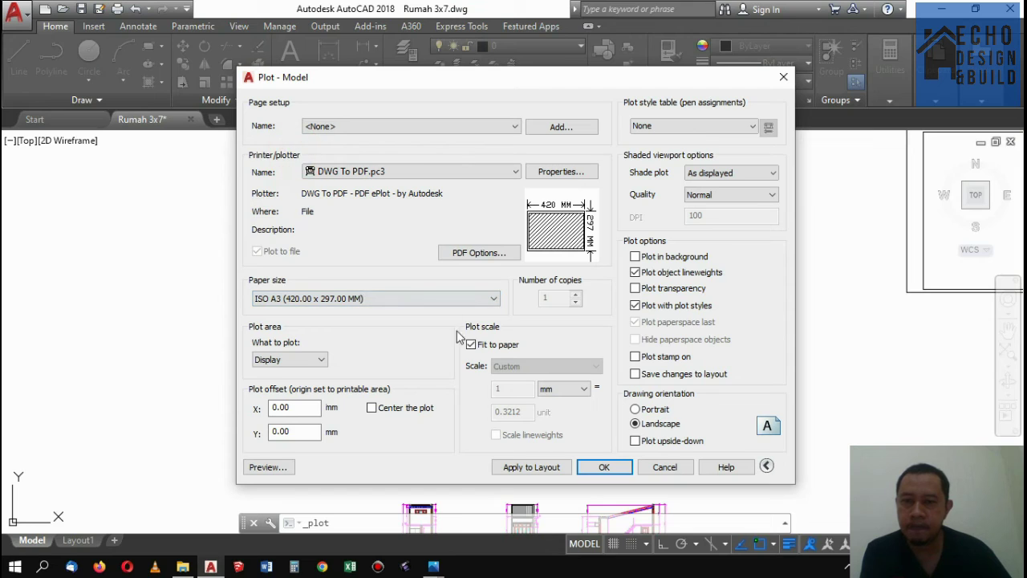
click(562, 173)
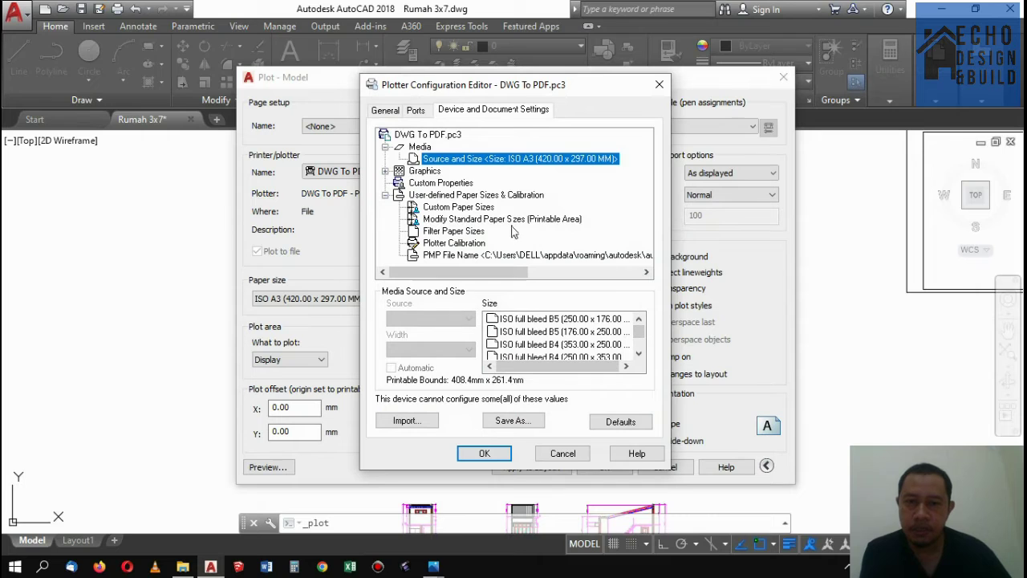
- Under Modify Standard Paper Sizes, select ISO A3 to read its 408.4 x 261.4 mm printable area
click(507, 219)
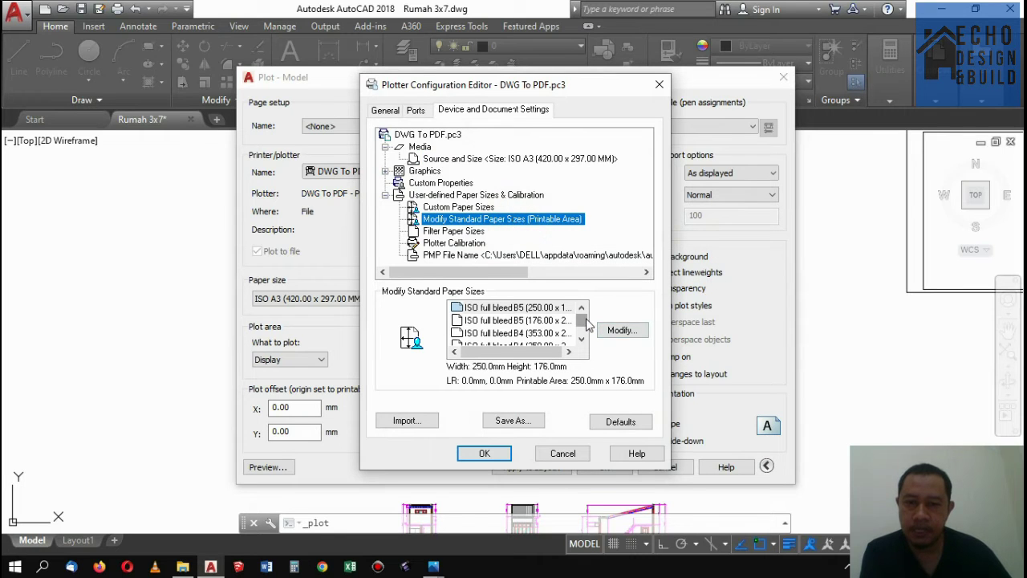
scroll(584, 323, down, 5)
click(514, 320)
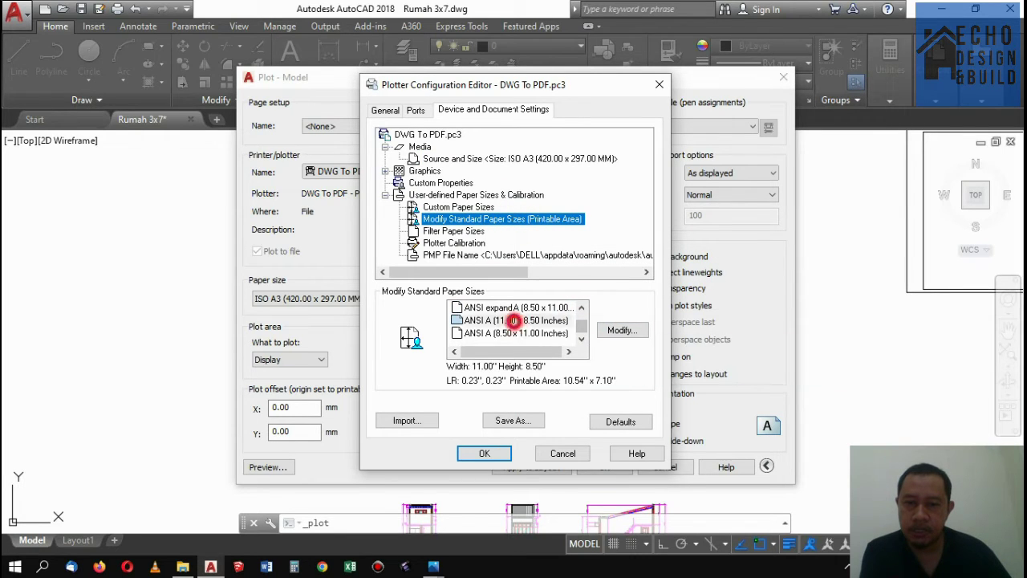
scroll(512, 325, down, 2)
scroll(509, 329, down, 2)
scroll(507, 331, down, 4)
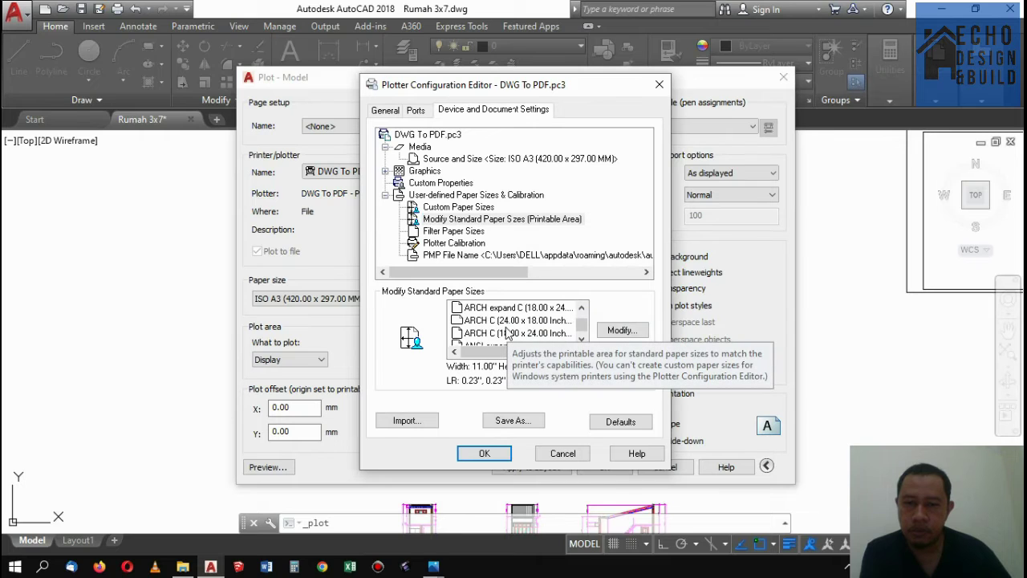
scroll(507, 331, down, 3)
scroll(497, 325, down, 3)
scroll(481, 319, down, 3)
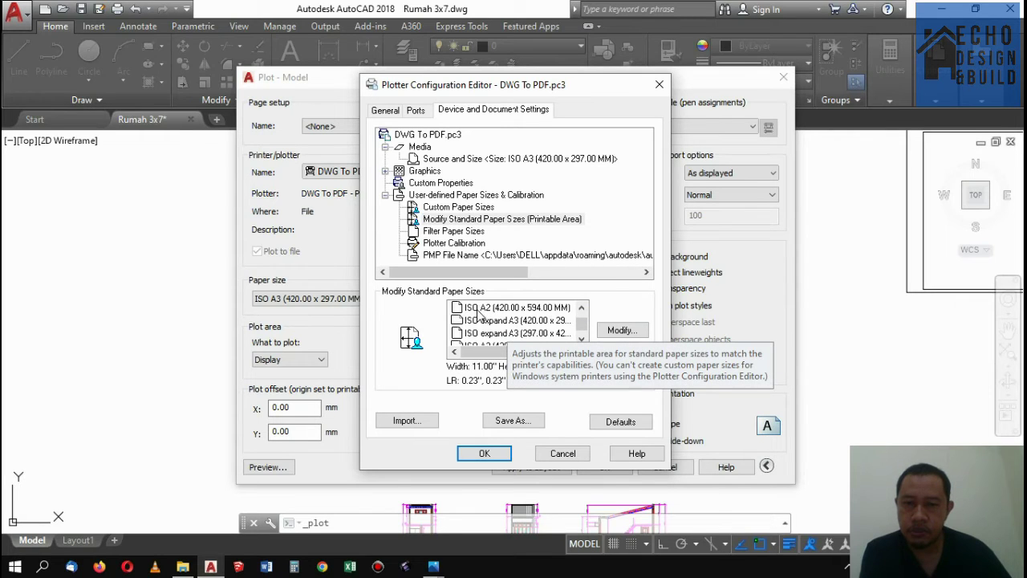
scroll(491, 329, down, 2)
click(483, 322)
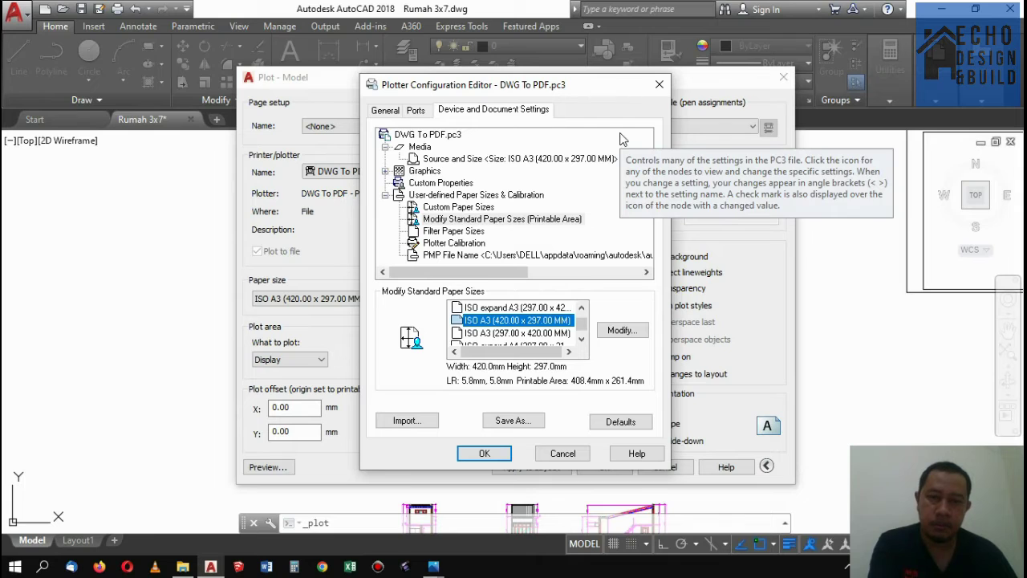
- Close the Plotter Configuration Editor and return to the Plot dialog
click(543, 7)
click(650, 8)
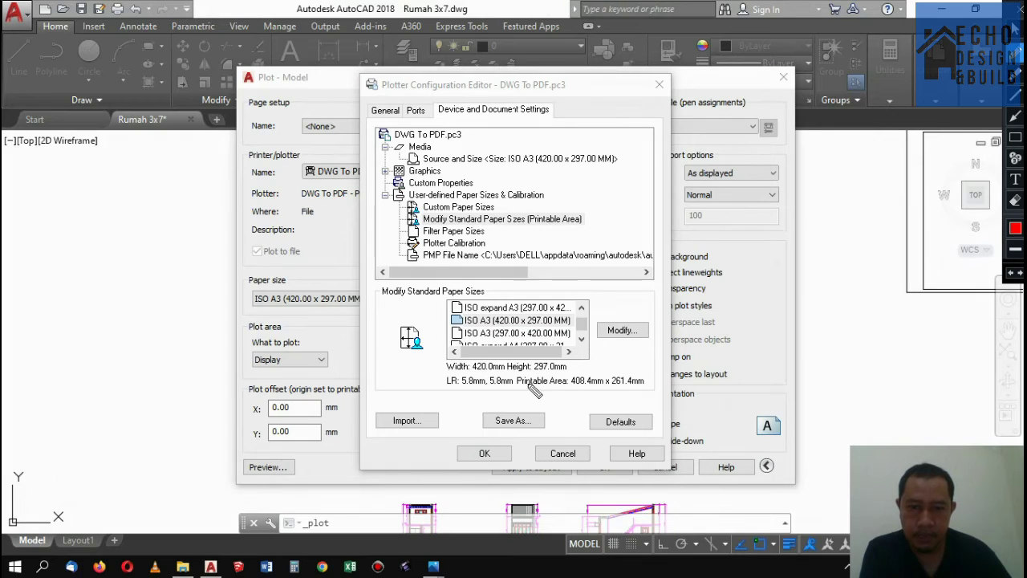
drag(498, 372, 662, 345)
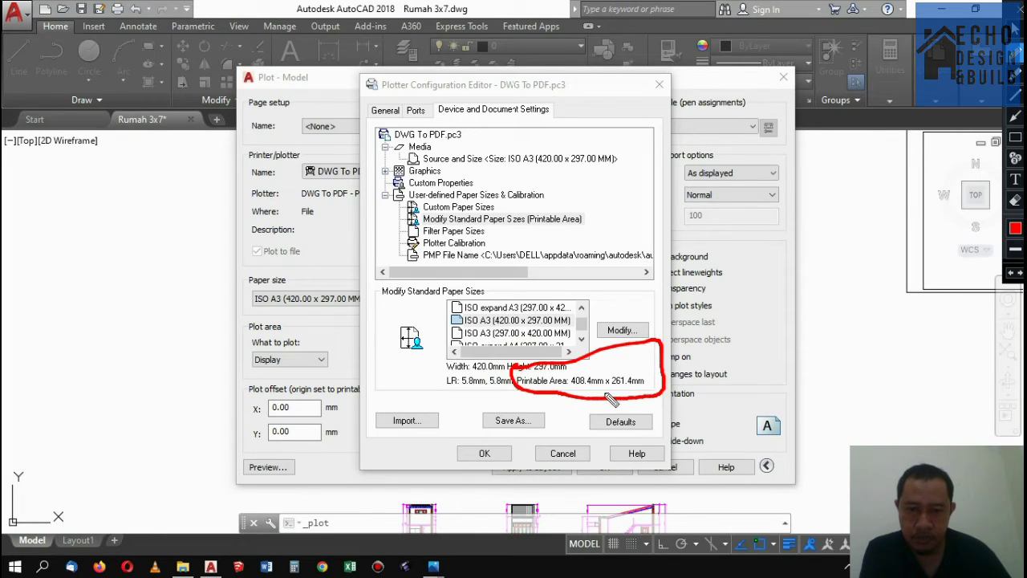
drag(571, 387, 640, 391)
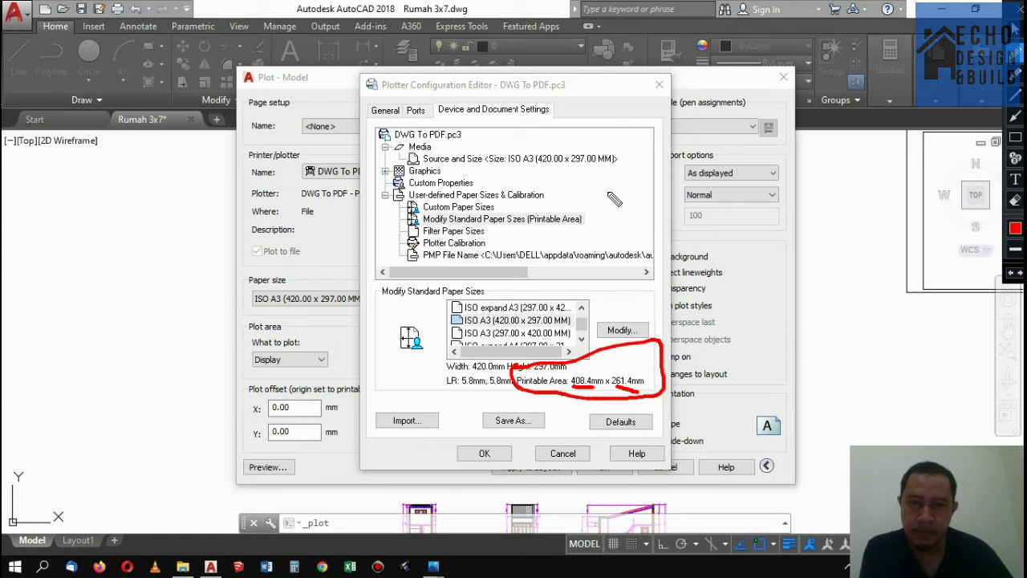
click(1015, 28)
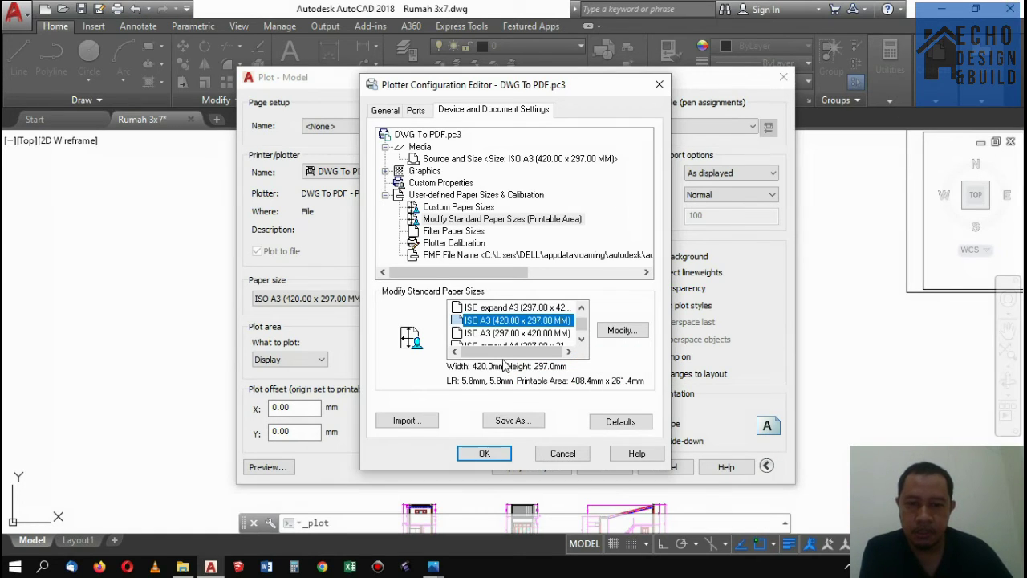
click(562, 454)
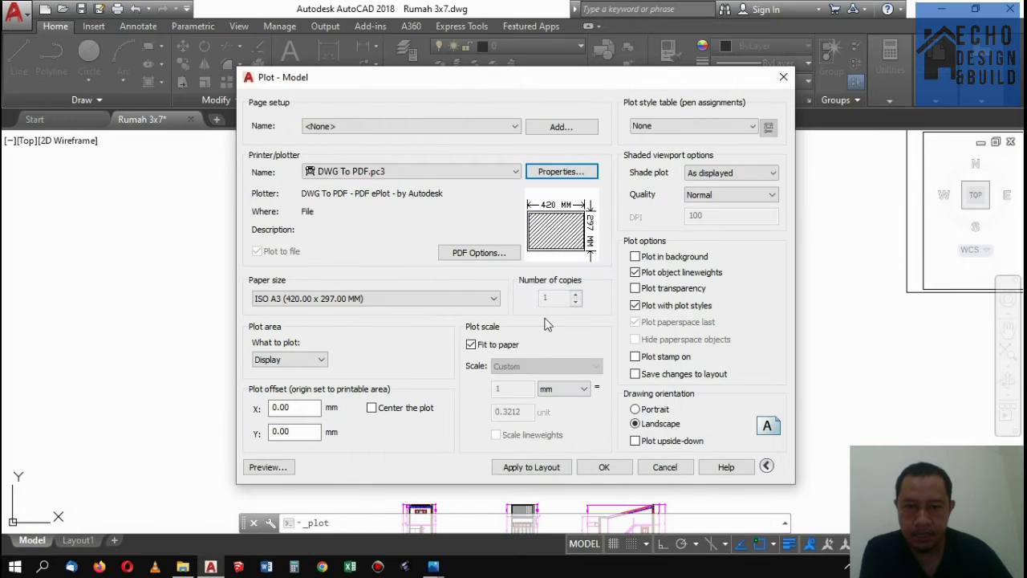
- Keep Fit to paper on and plot a Window from the frame's top-left to bottom-right corner
click(484, 351)
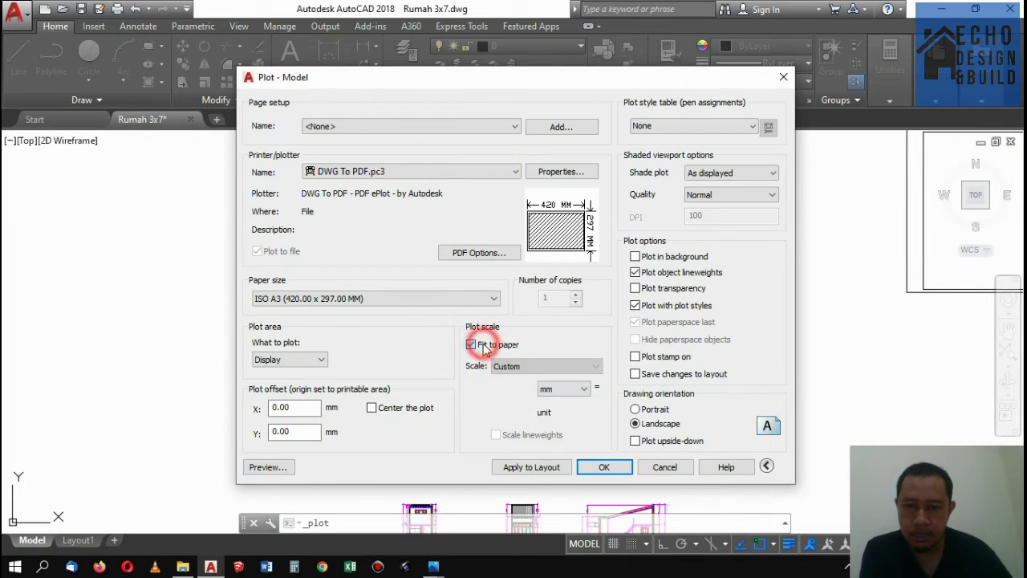
click(506, 344)
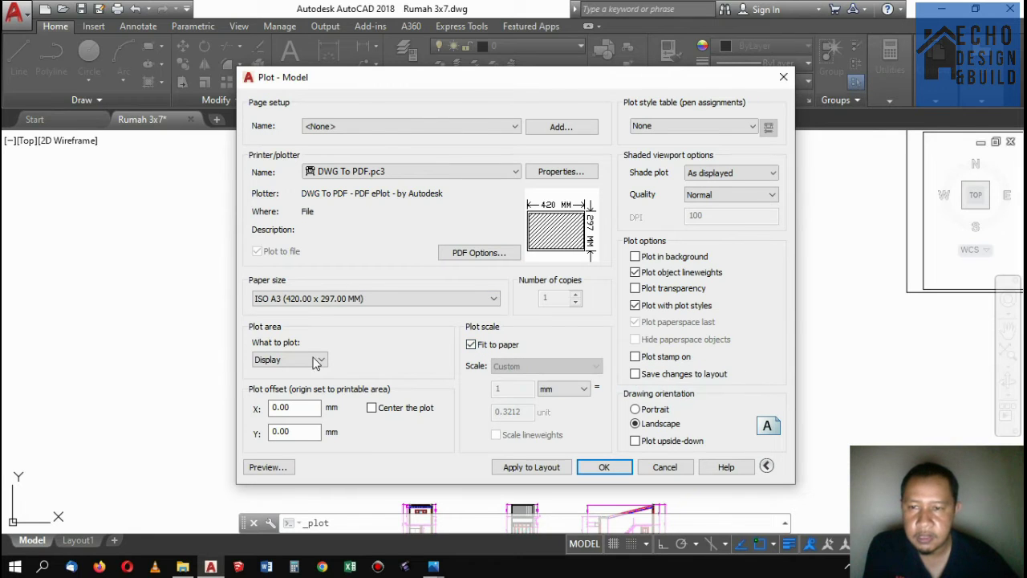
click(289, 360)
click(275, 405)
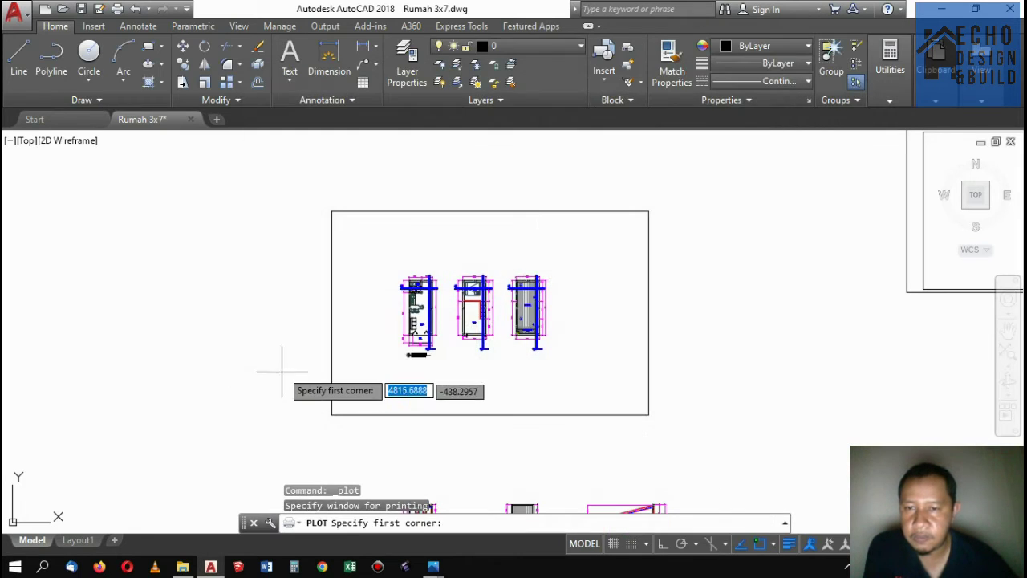
click(332, 211)
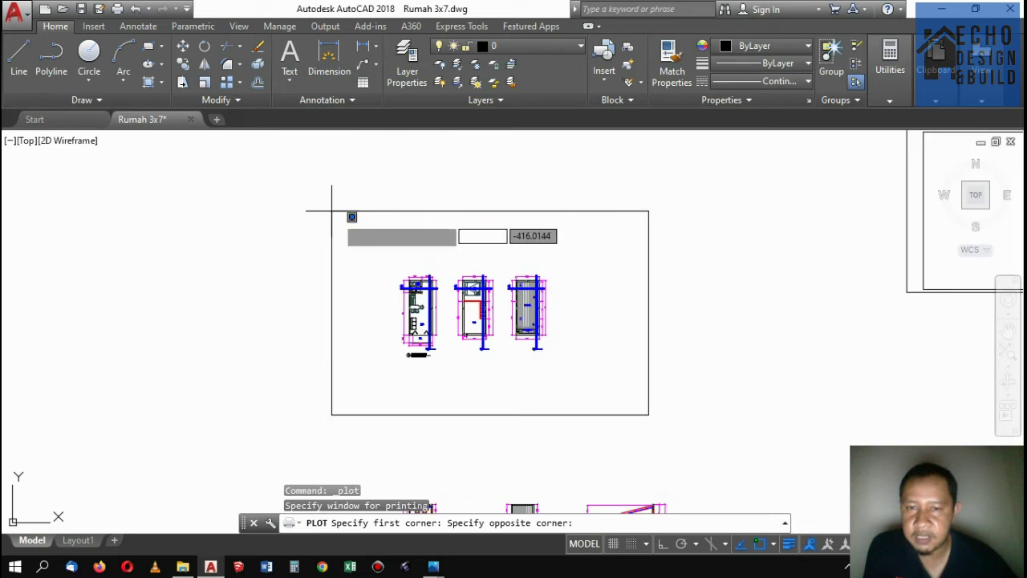
click(648, 414)
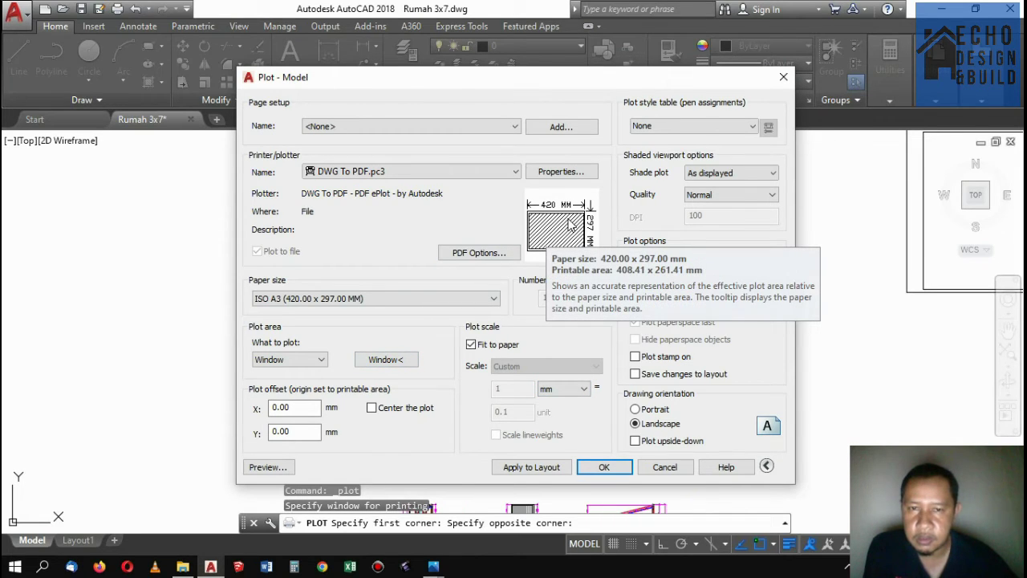
- With Center the plot left off, preview the windowed plot on the A3 sheet, then close it
click(370, 409)
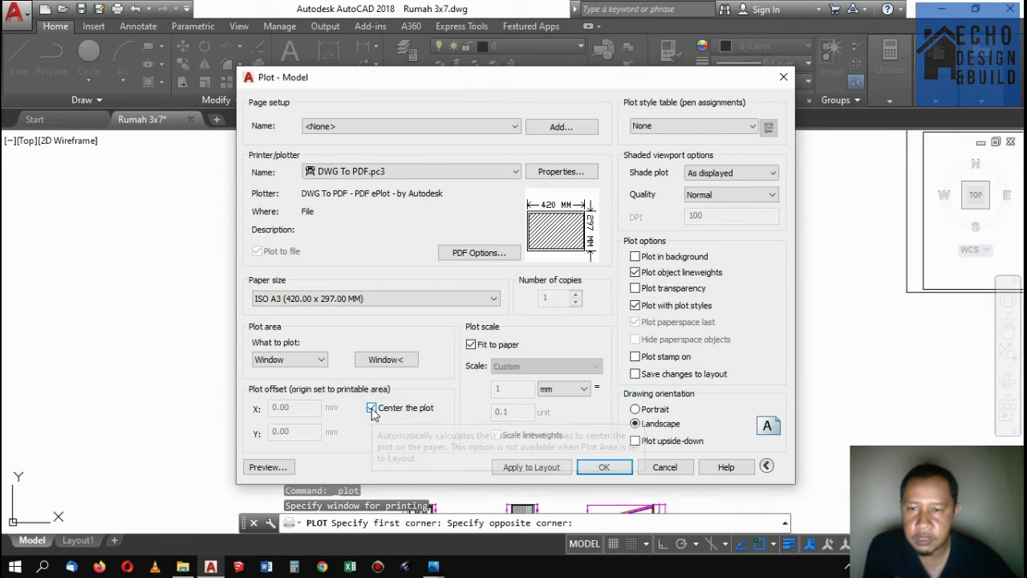
click(371, 409)
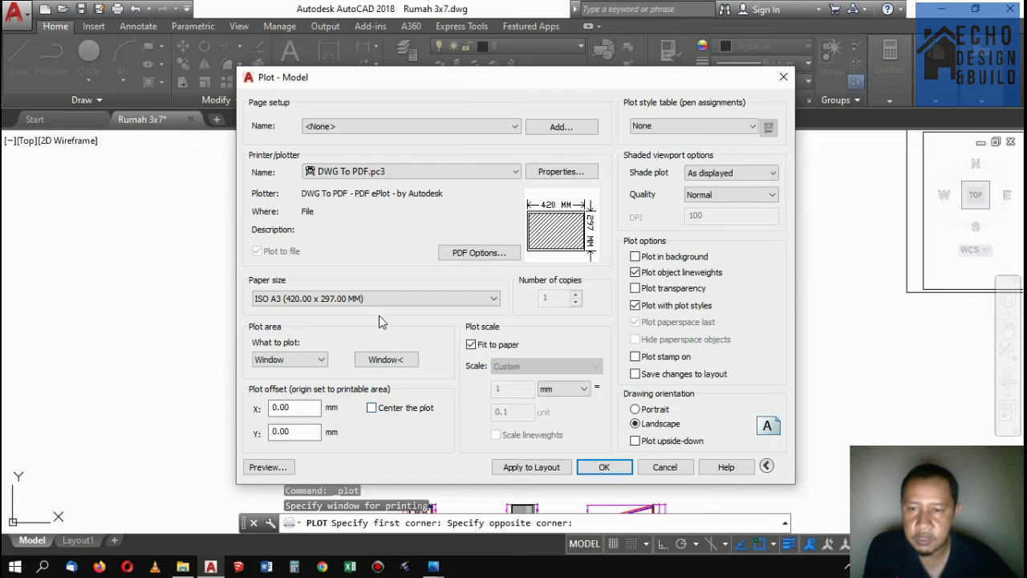
click(267, 466)
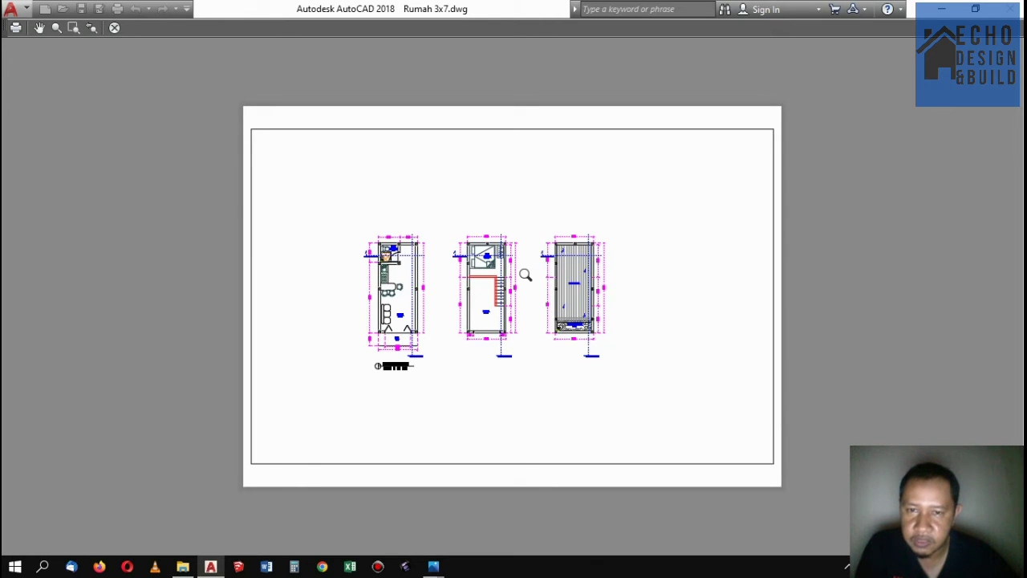
key(Escape)
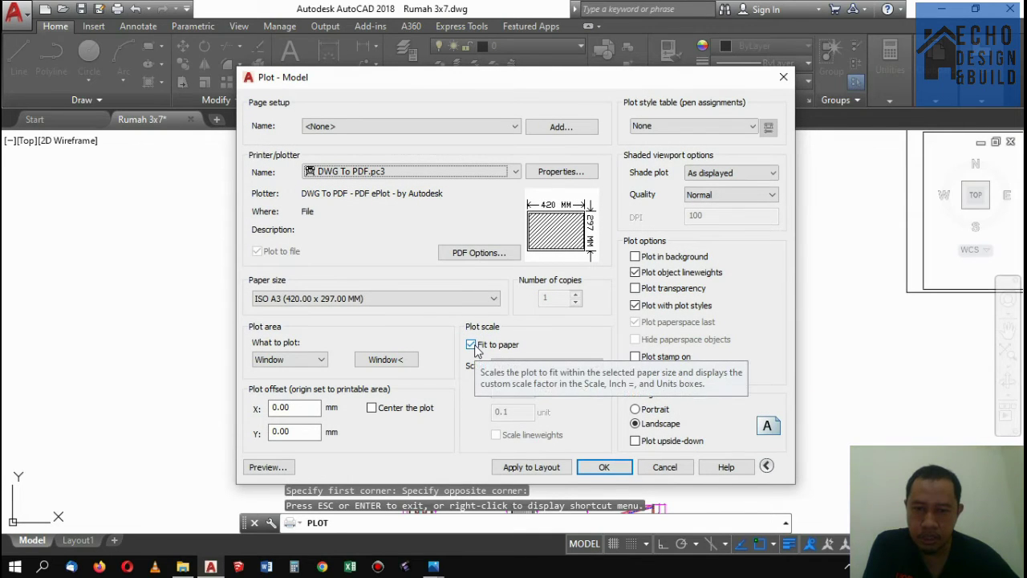
- Leave Fit to paper on, reposition the Plot dialog, and cancel it without plotting
click(472, 345)
click(472, 345)
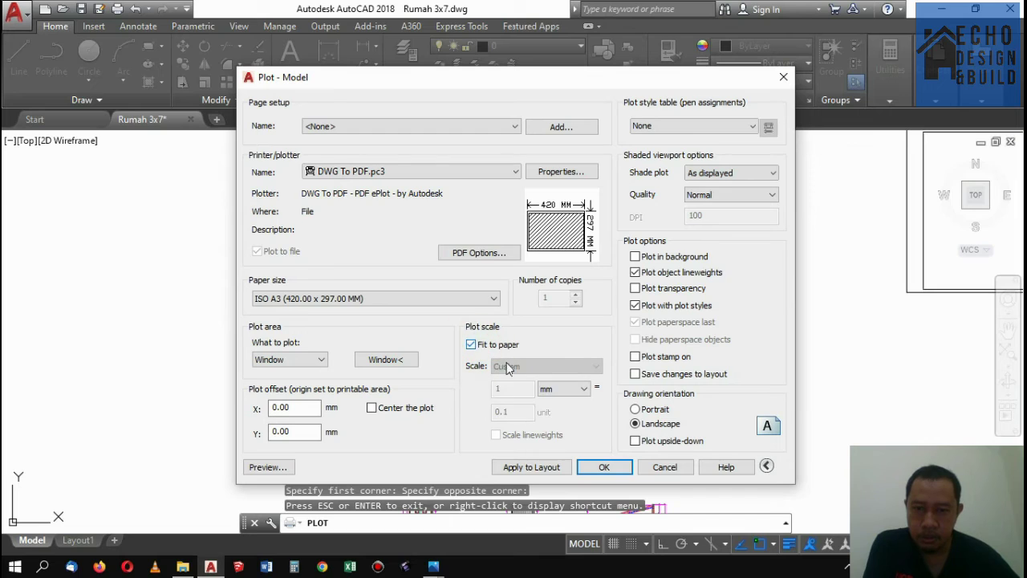
click(472, 344)
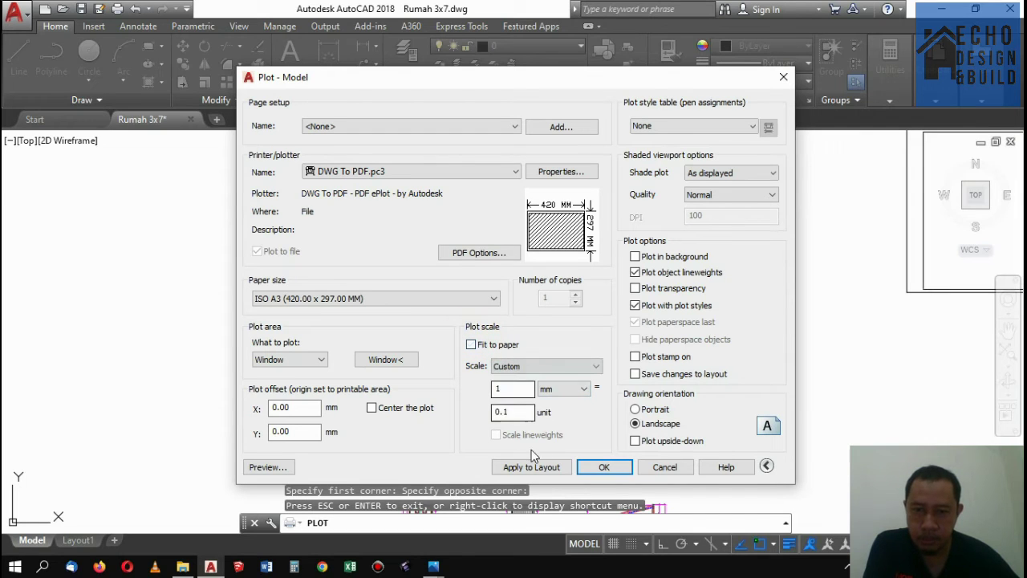
click(470, 345)
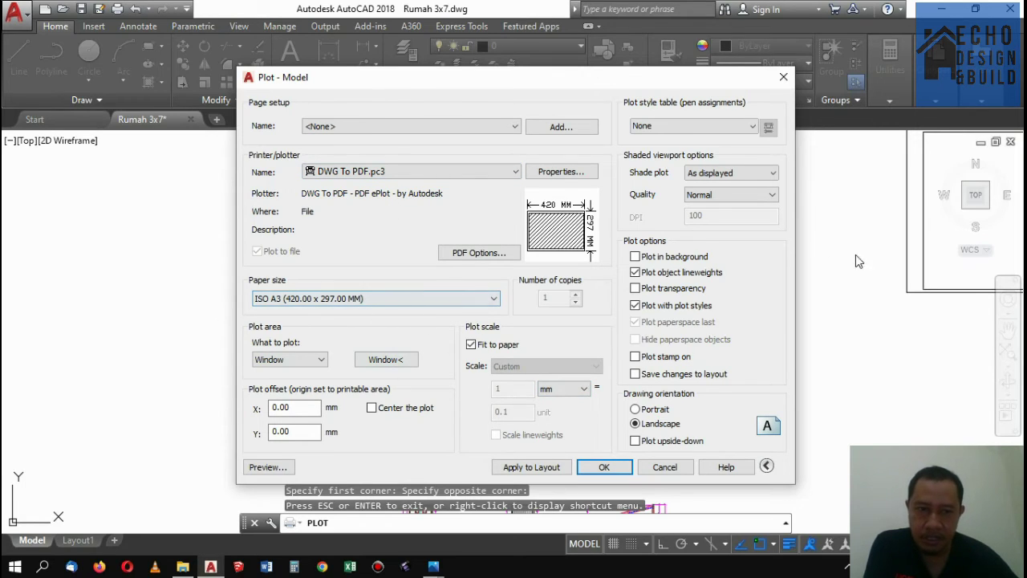
mouse_move(652, 89)
mouse_down()
mouse_move(637, 124)
mouse_move(643, 75)
mouse_up()
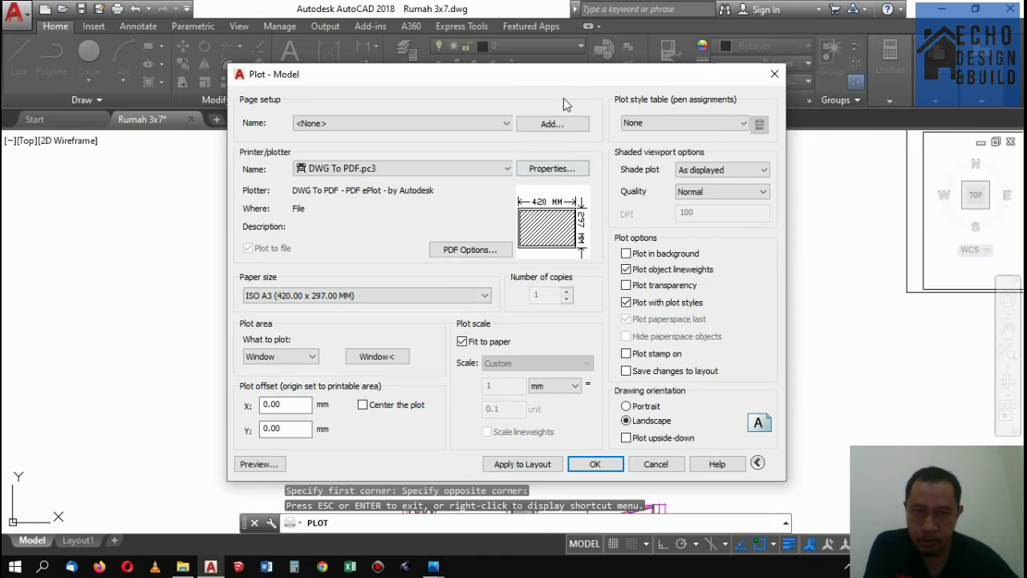
drag(573, 71, 526, 135)
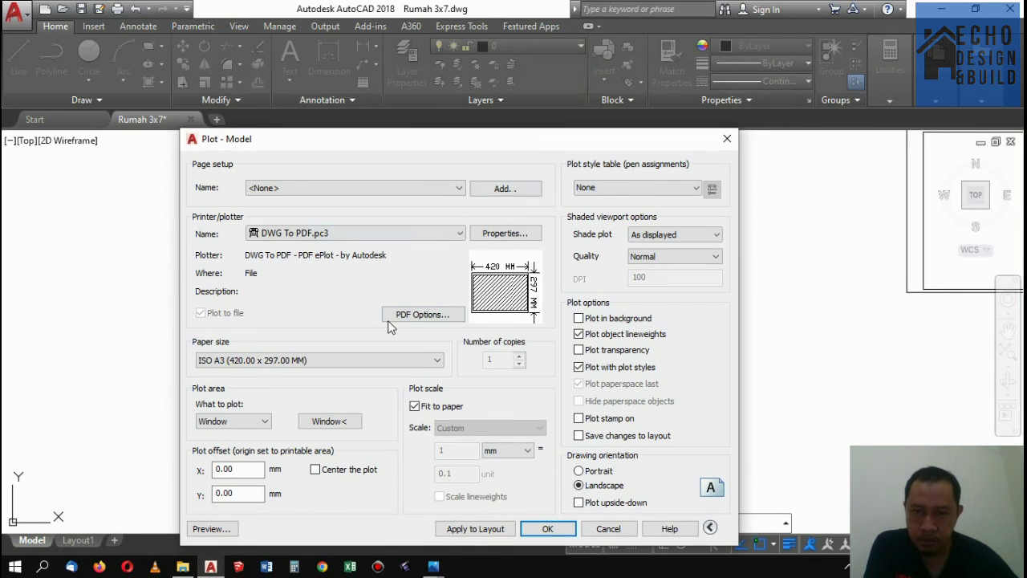
drag(416, 147, 435, 116)
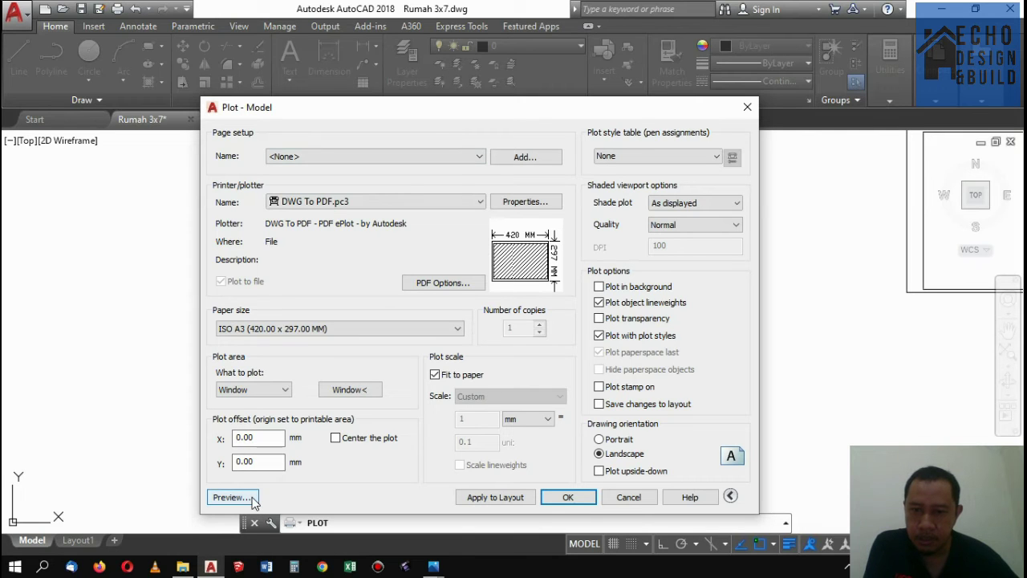
click(628, 497)
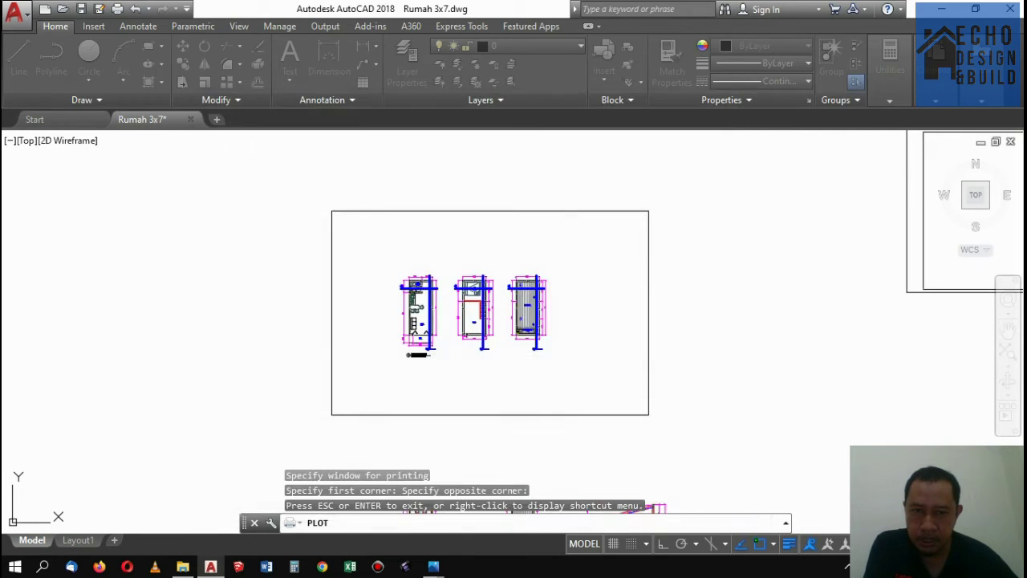
scroll(562, 287, up, 3)
scroll(538, 231, down, 2)
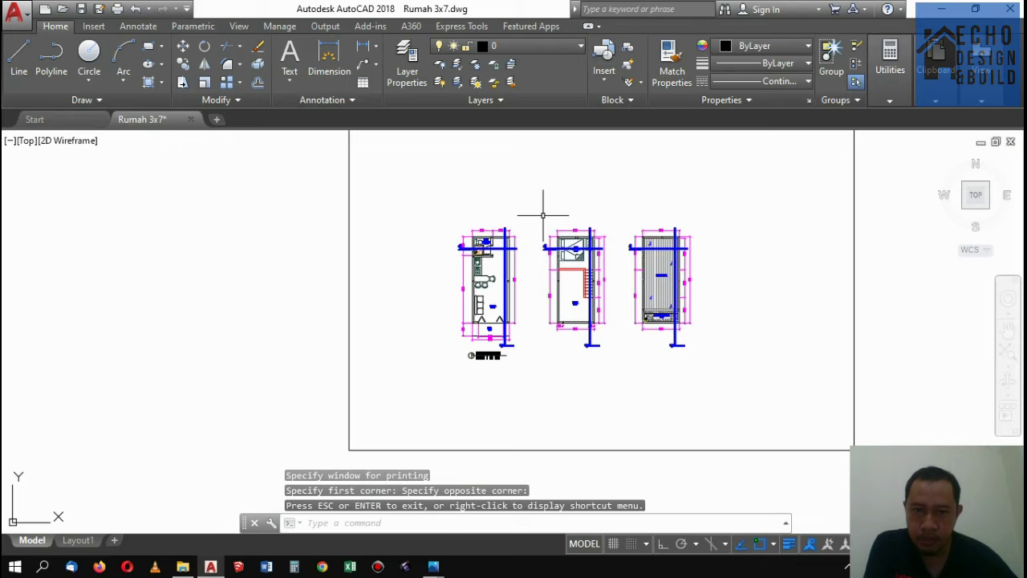
- Move the two right-hand floor plans further right with Ortho (F8) on
click(542, 215)
click(791, 374)
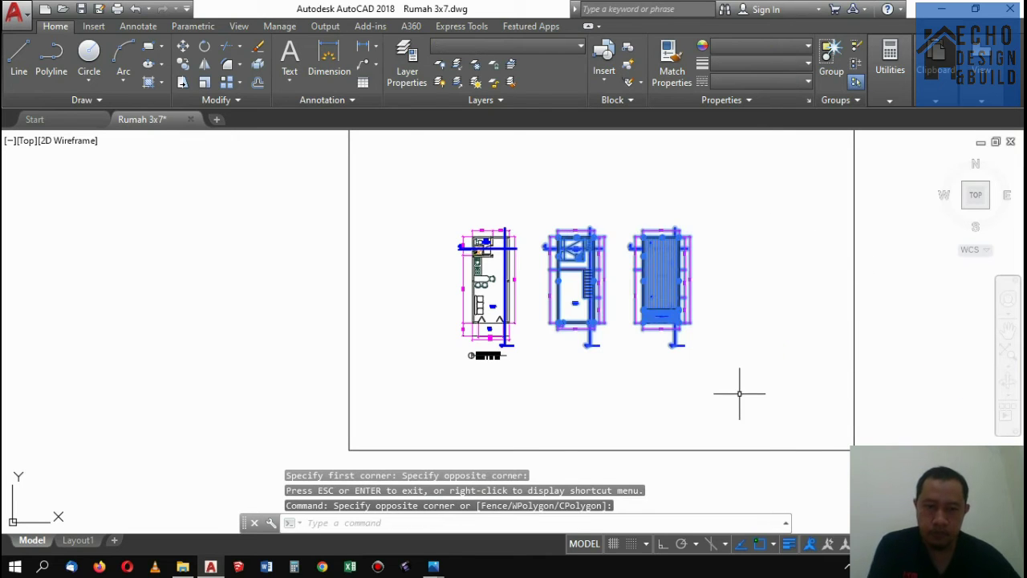
text(M)
key(Return)
click(698, 401)
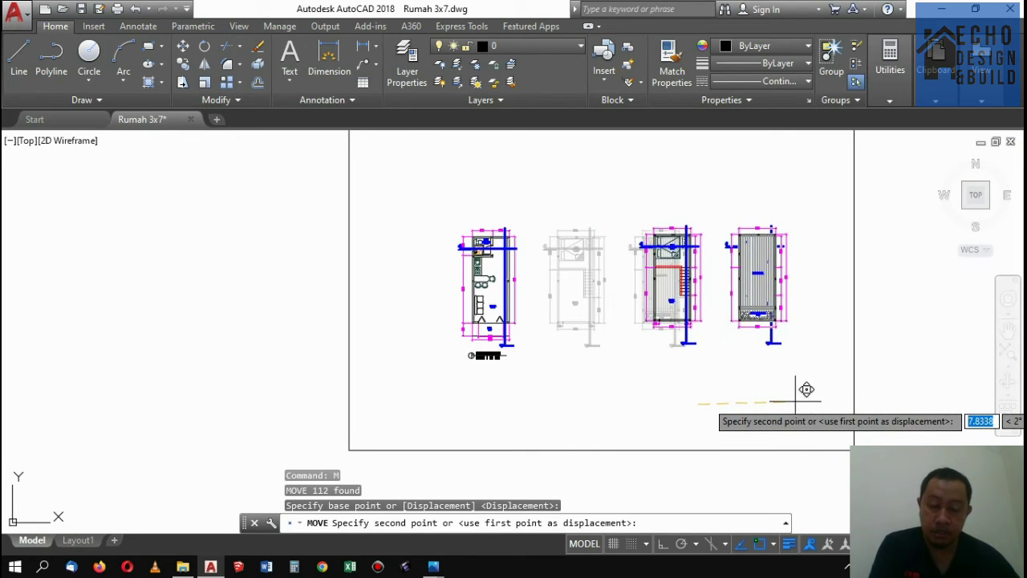
key(F8)
click(805, 399)
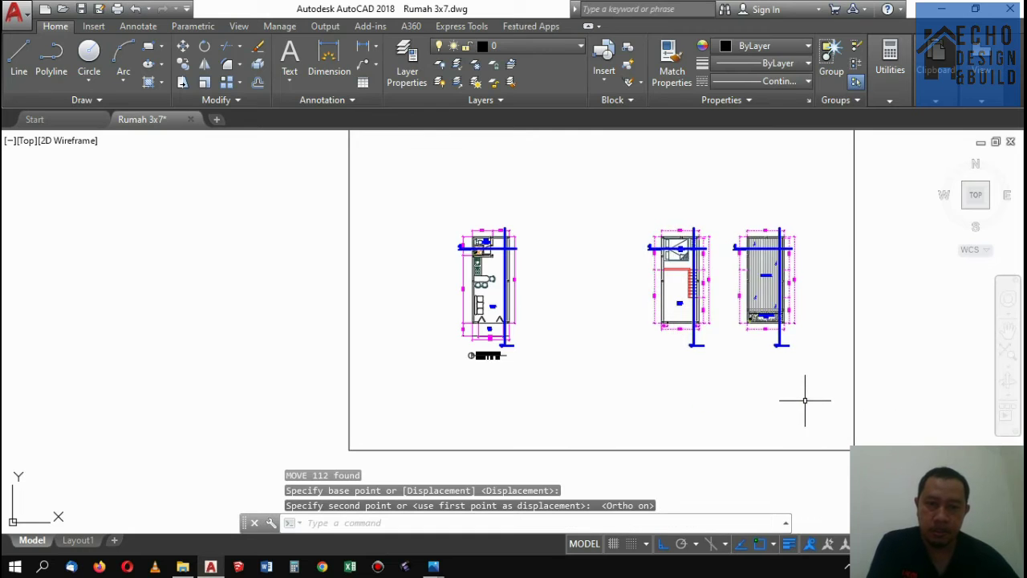
scroll(804, 399, down, 5)
- Rotate the sheet frame rectangle 90° about its corner into portrait
click(841, 405)
click(826, 387)
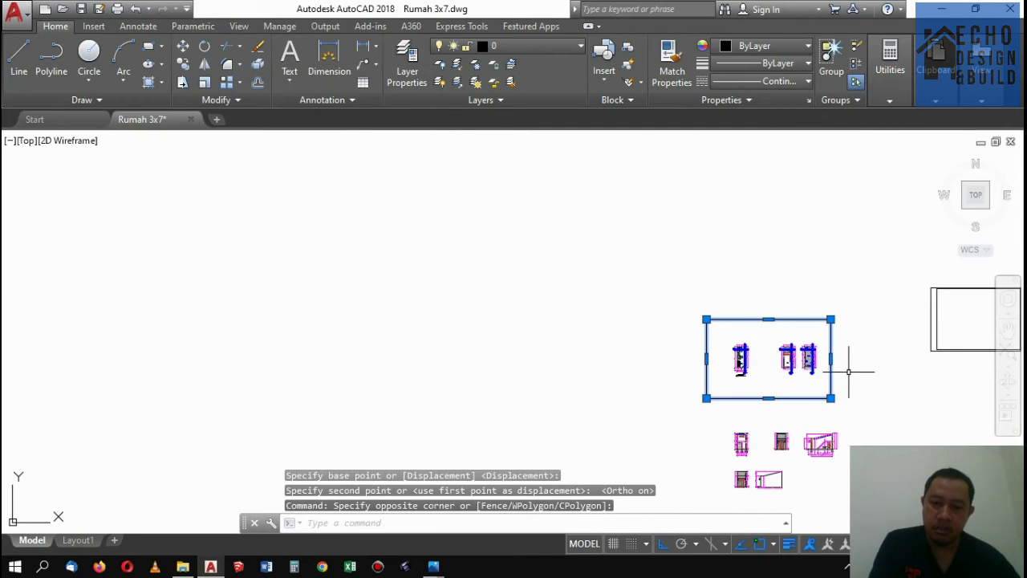
text(ro)
key(Return)
scroll(831, 417, up, 2)
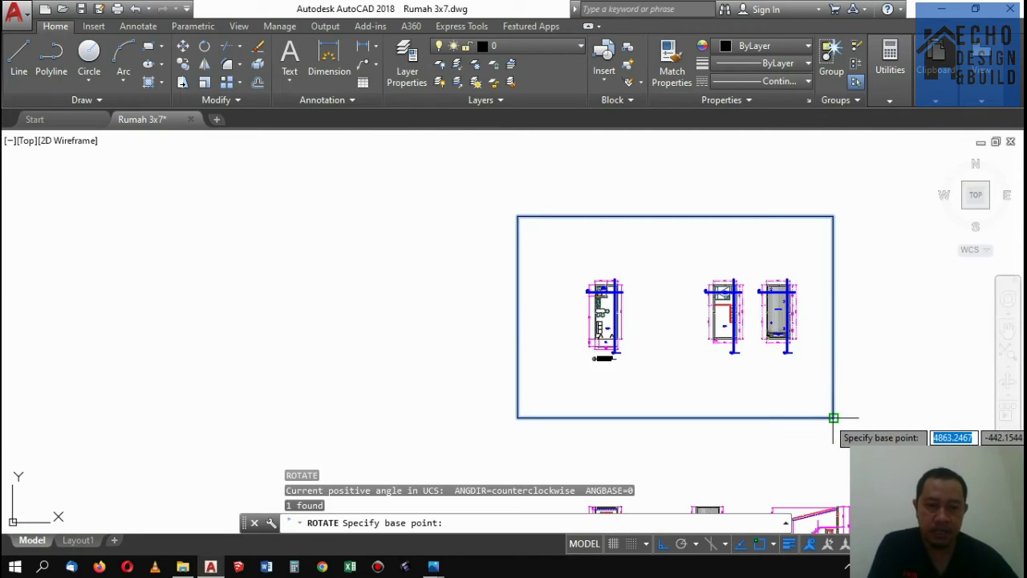
click(832, 417)
click(815, 437)
scroll(794, 381, down, 2)
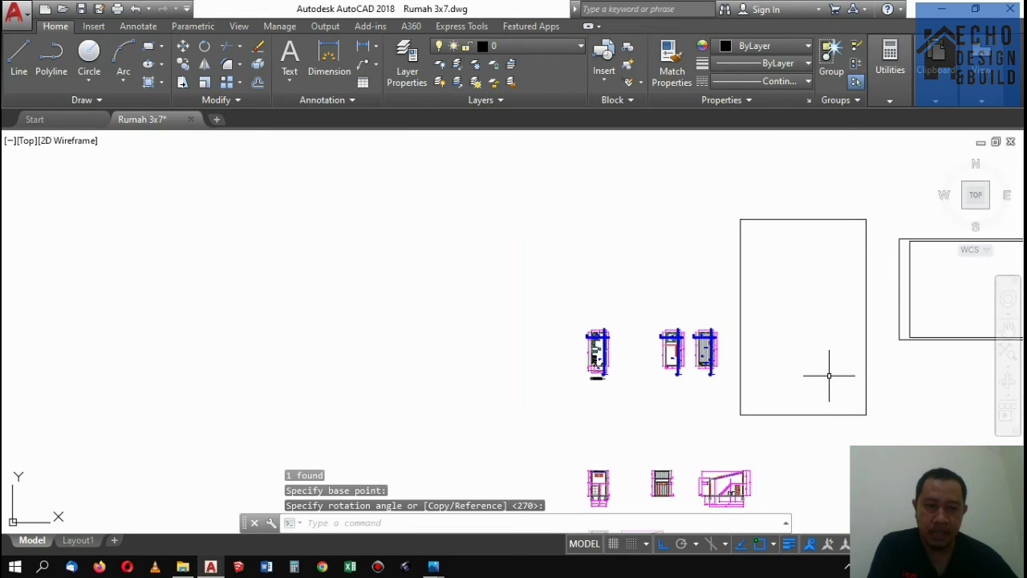
- Move the portrait frame over the first floor plan
click(828, 425)
click(805, 406)
text(m)
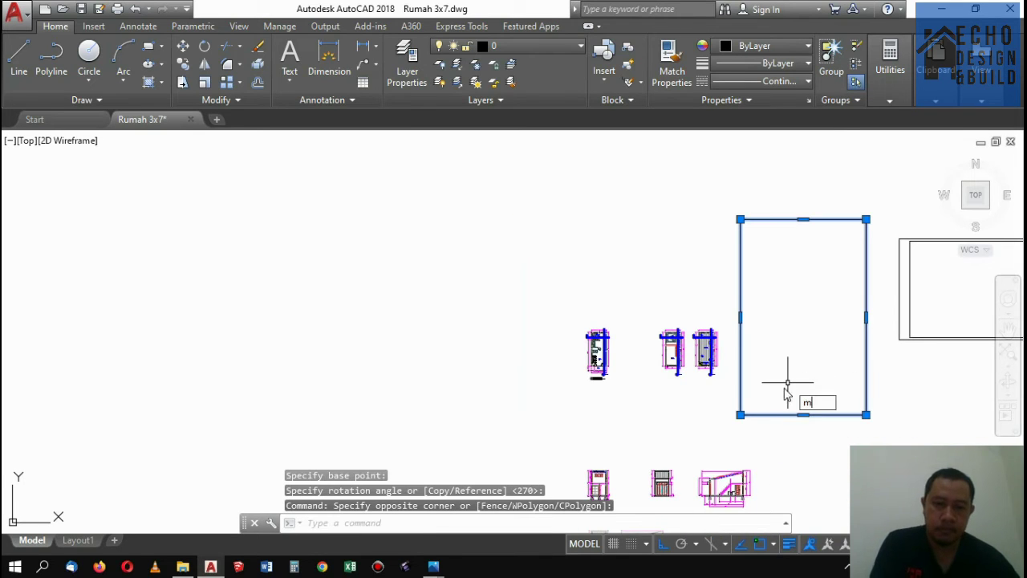
key(Return)
click(740, 414)
scroll(584, 375, up, 3)
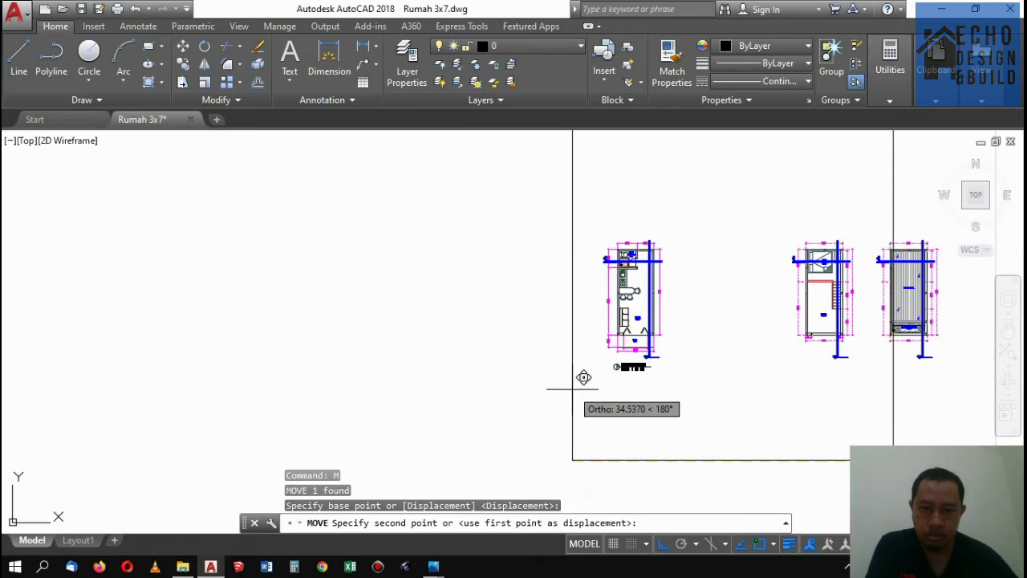
click(583, 377)
scroll(665, 401, down, 5)
scroll(698, 481, up, 3)
scroll(753, 391, down, 3)
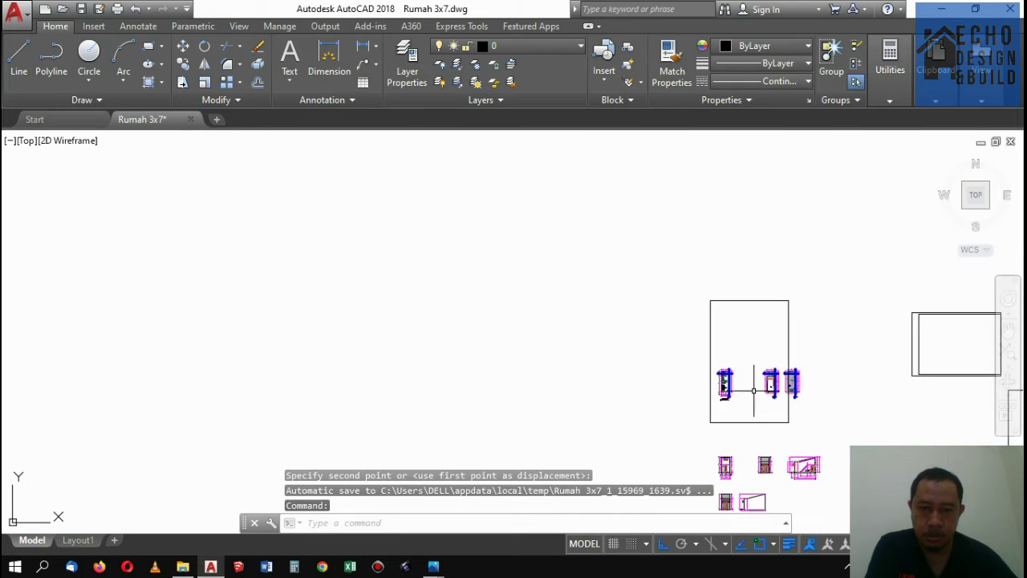
scroll(753, 390, up, 5)
- Shift the frame higher over the plan and select it for scaling
click(715, 469)
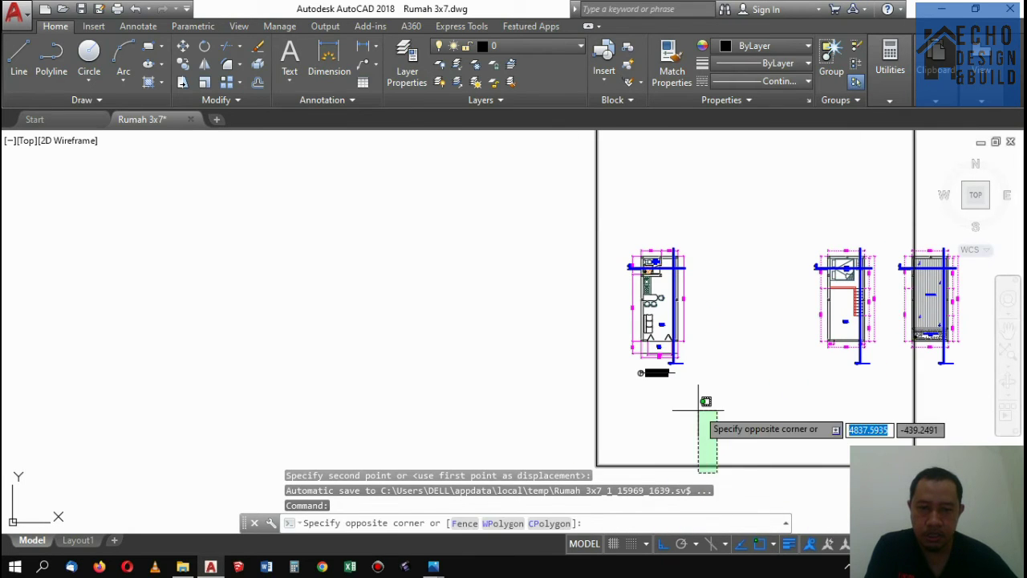
text(m)
key(Return)
click(742, 367)
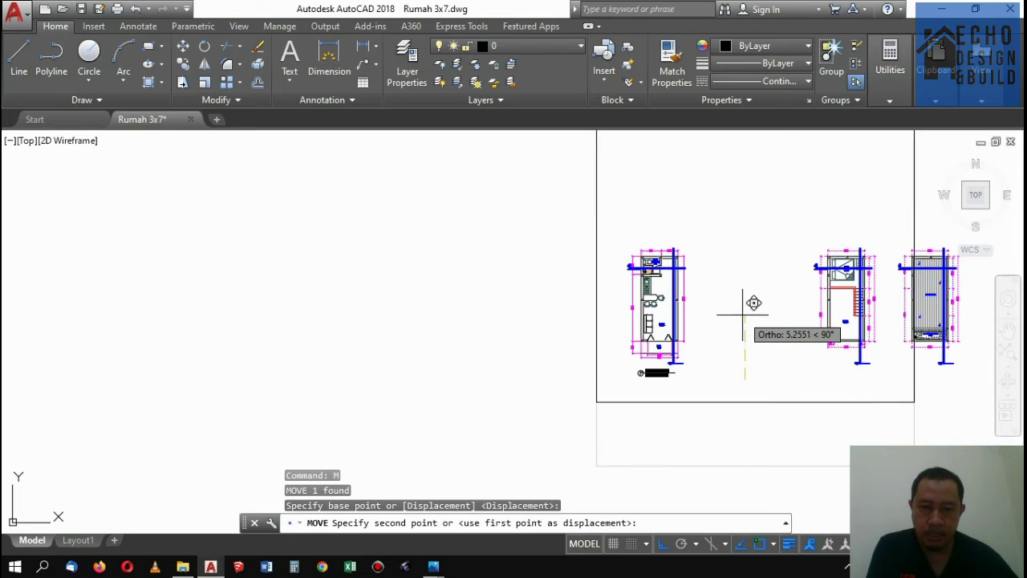
scroll(754, 401, down, 3)
scroll(745, 449, up, 1)
click(745, 458)
click(732, 420)
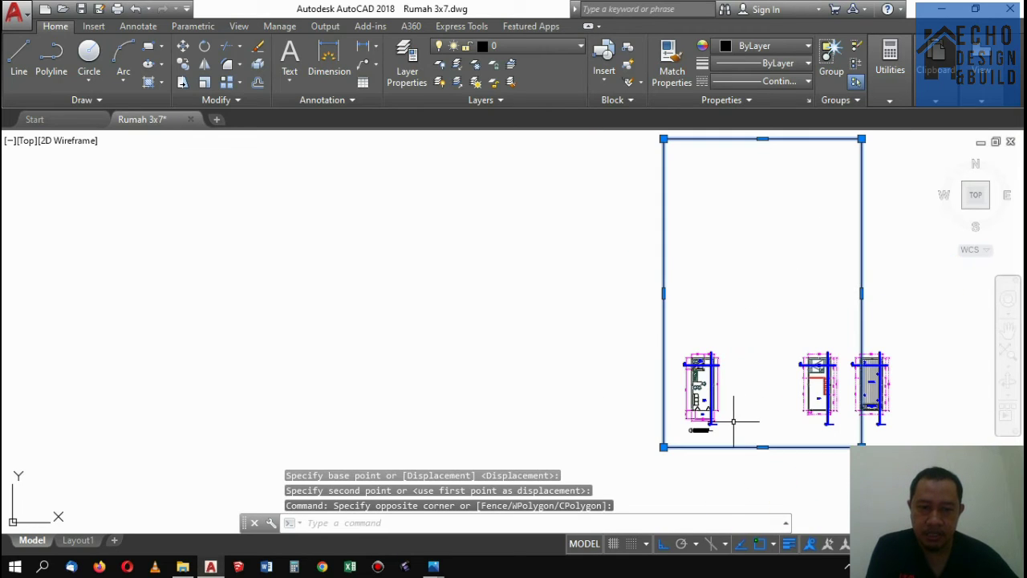
text(sc)
key(Return)
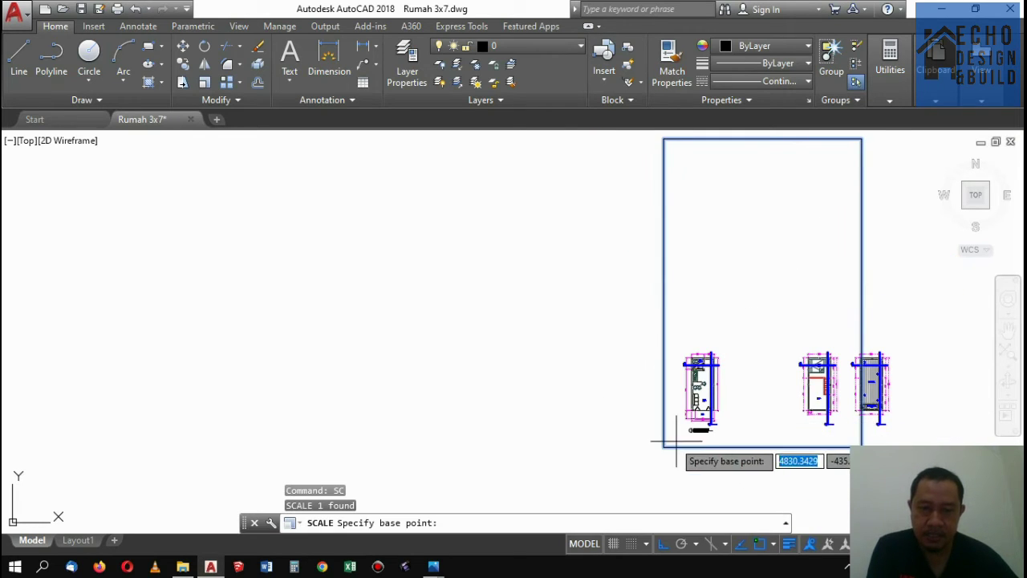
- Scale the sheet frame by 0.25 about its lower-left corner
click(664, 446)
text(0.25)
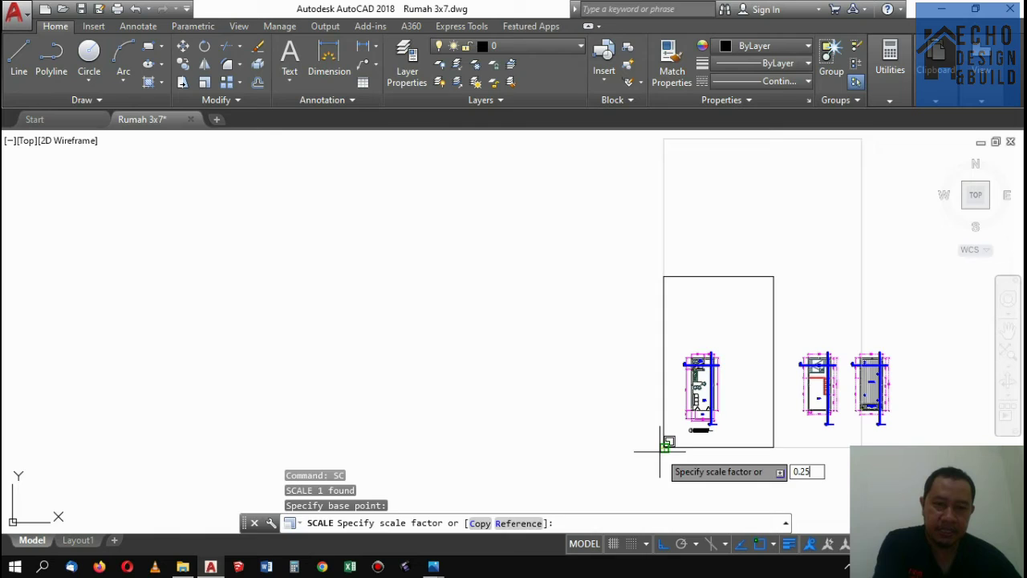
key(Return)
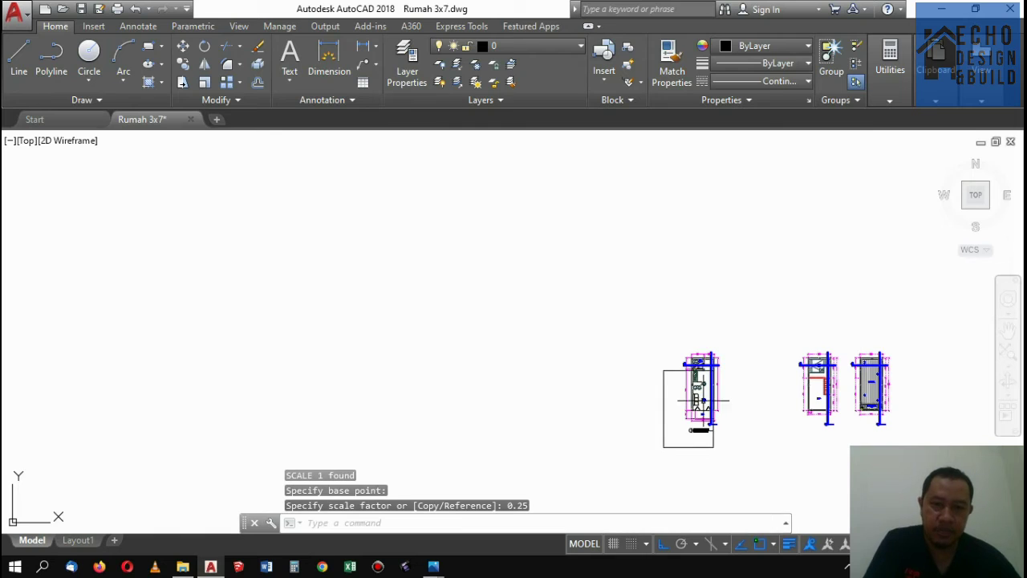
scroll(722, 442, up, 2)
scroll(726, 450, up, 2)
scroll(746, 426, down, 4)
scroll(754, 417, up, 4)
- Move the shrunken frame toward the first floor plan
click(738, 435)
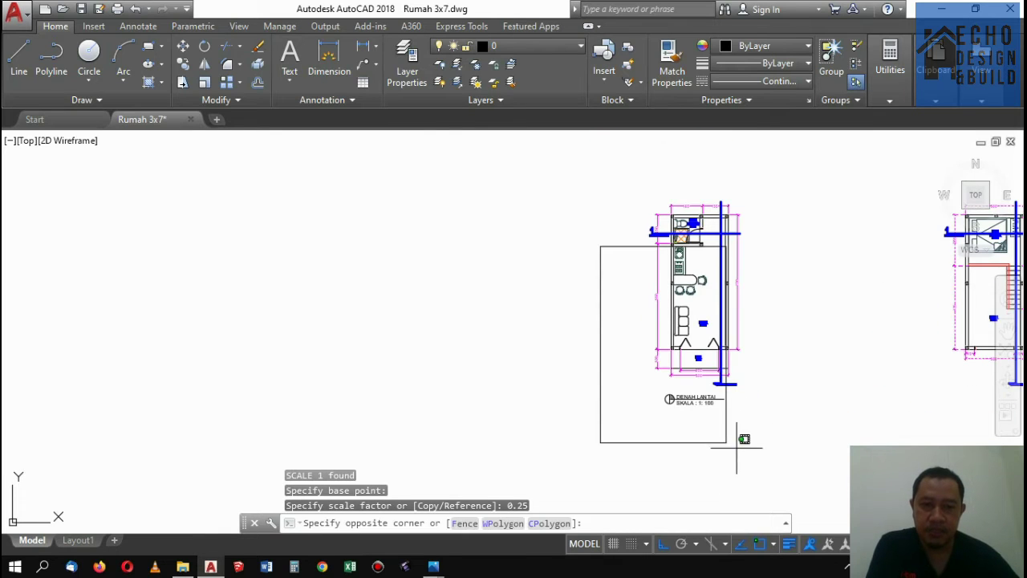
click(722, 421)
text(m)
key(Return)
click(787, 453)
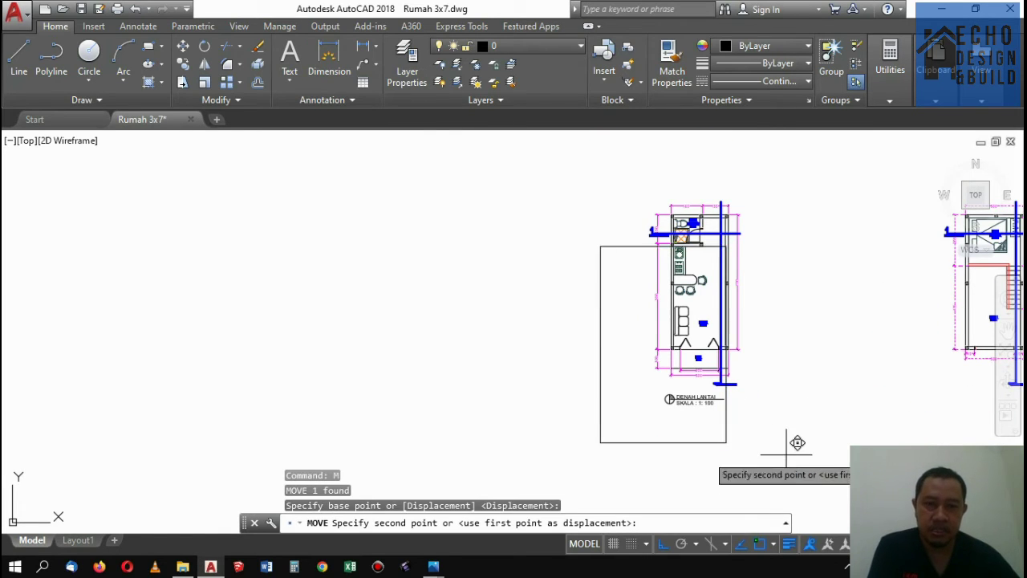
click(792, 404)
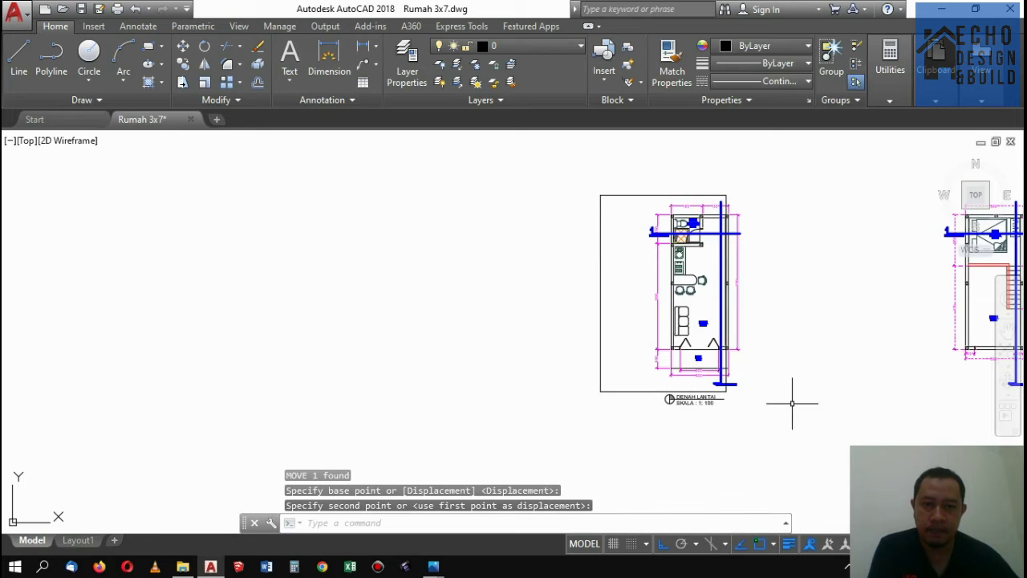
- Select the frame again and move it from a new base point around the plan
click(638, 382)
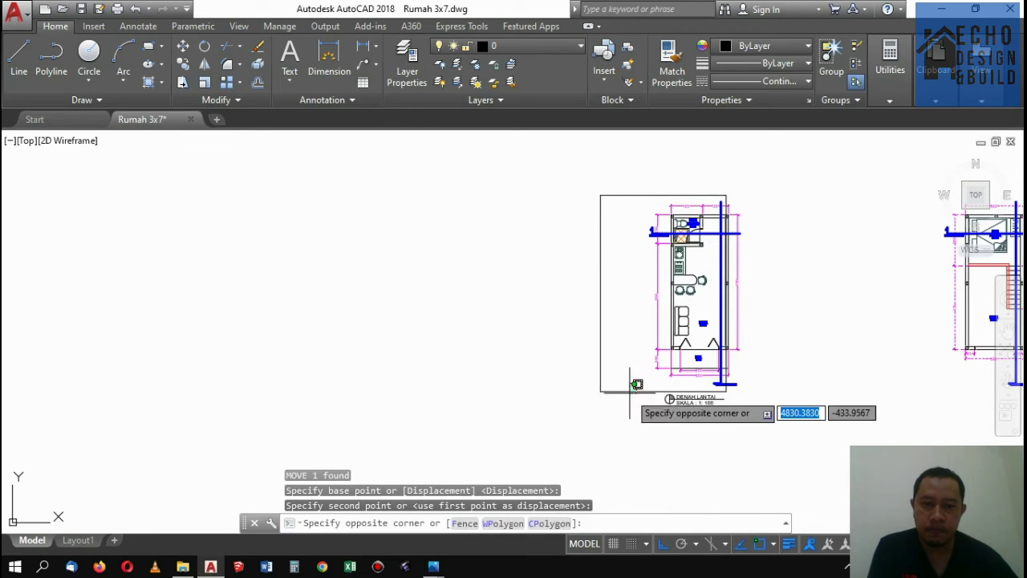
click(632, 393)
text(m)
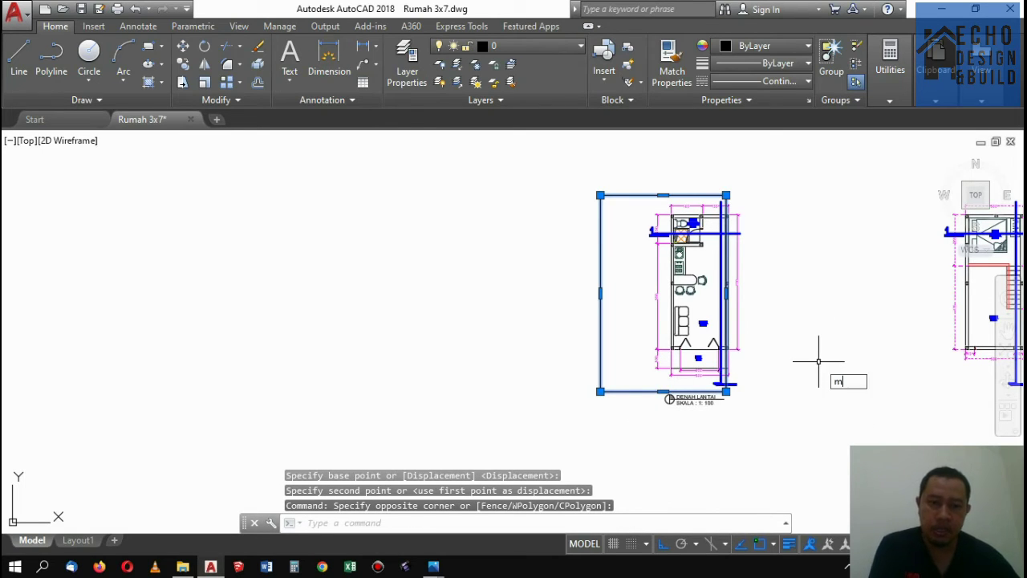
key(Return)
click(819, 358)
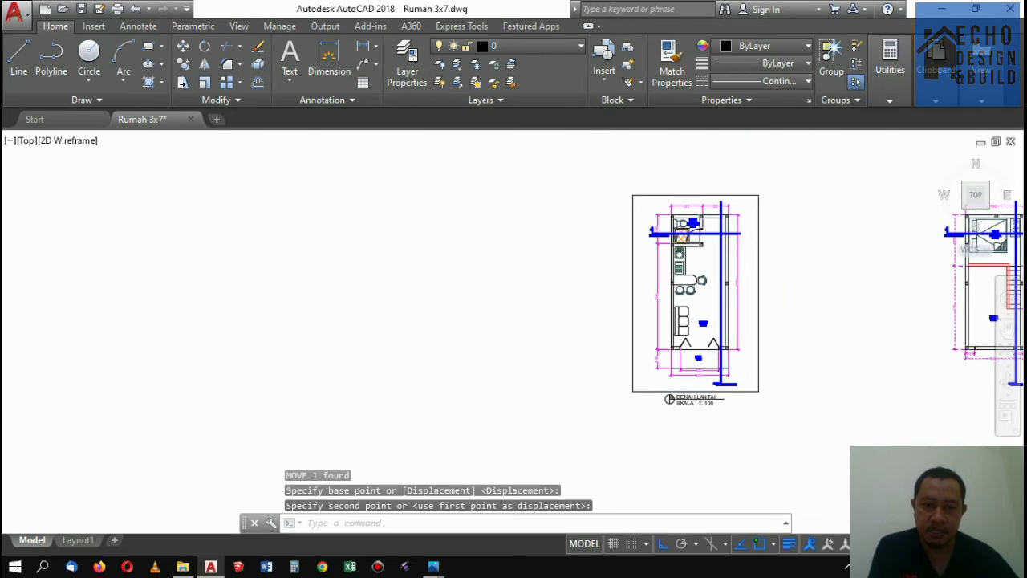
scroll(676, 385, up, 3)
click(641, 394)
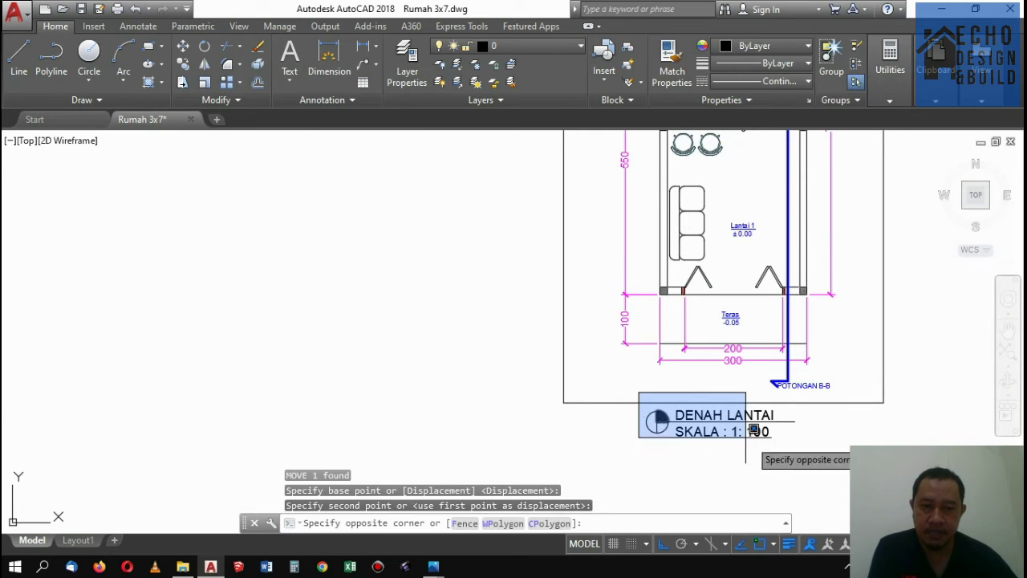
- Move the DENAH LANTAI title block up, just inside the frame's bottom edge
click(807, 457)
key(Return)
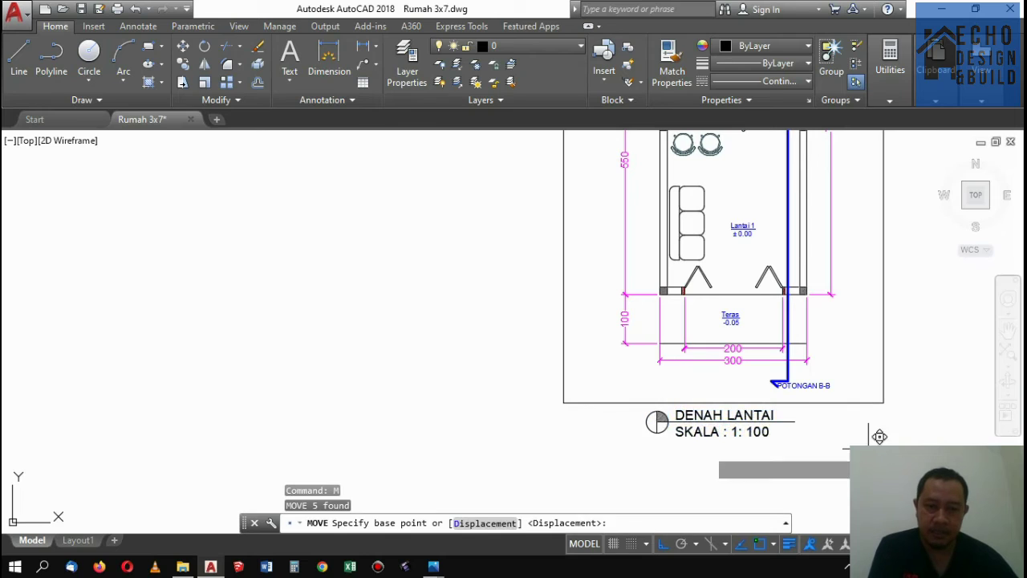
click(865, 443)
click(606, 393)
click(597, 395)
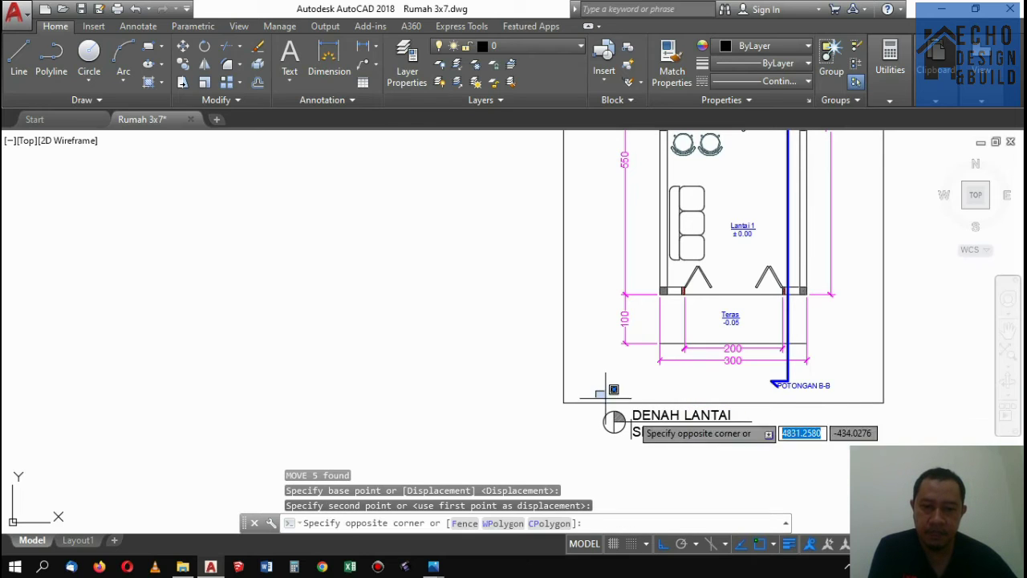
click(753, 455)
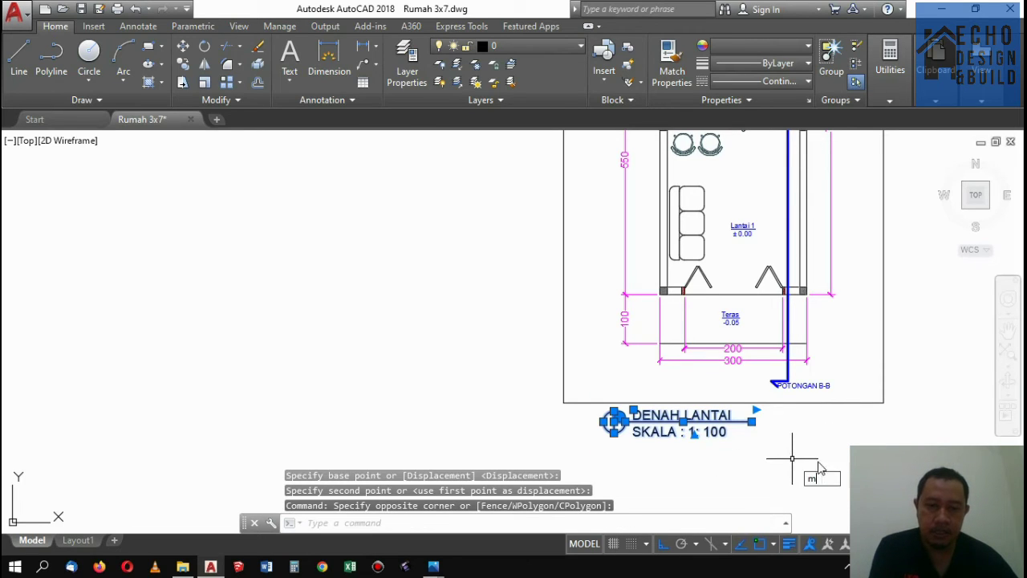
text(m)
key(Return)
click(824, 459)
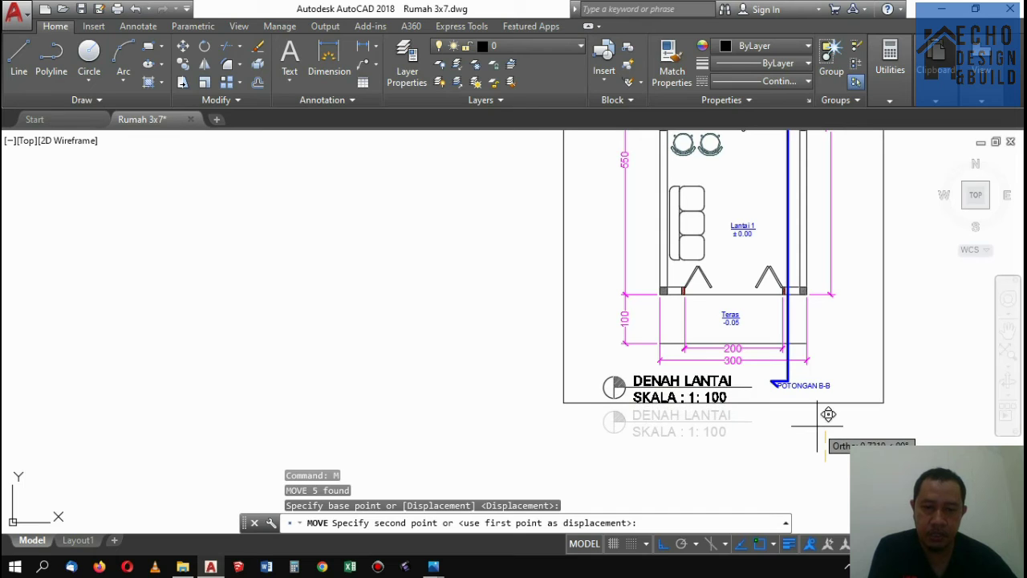
click(826, 408)
- Change the title's scale text from 1: 100 to 1: 25
scroll(712, 373, up, 4)
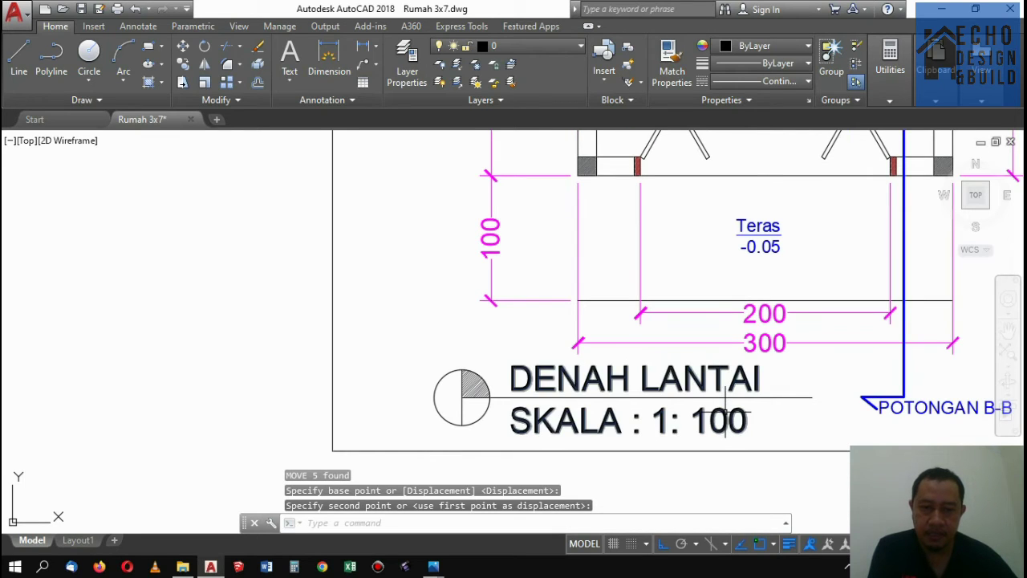
double_click(724, 411)
drag(748, 417, 691, 419)
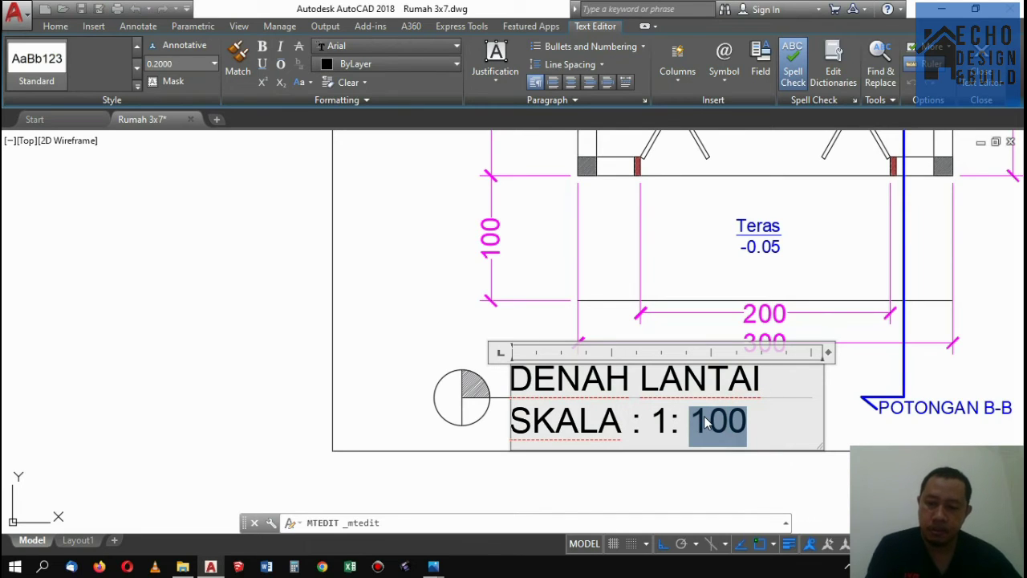
text(2)
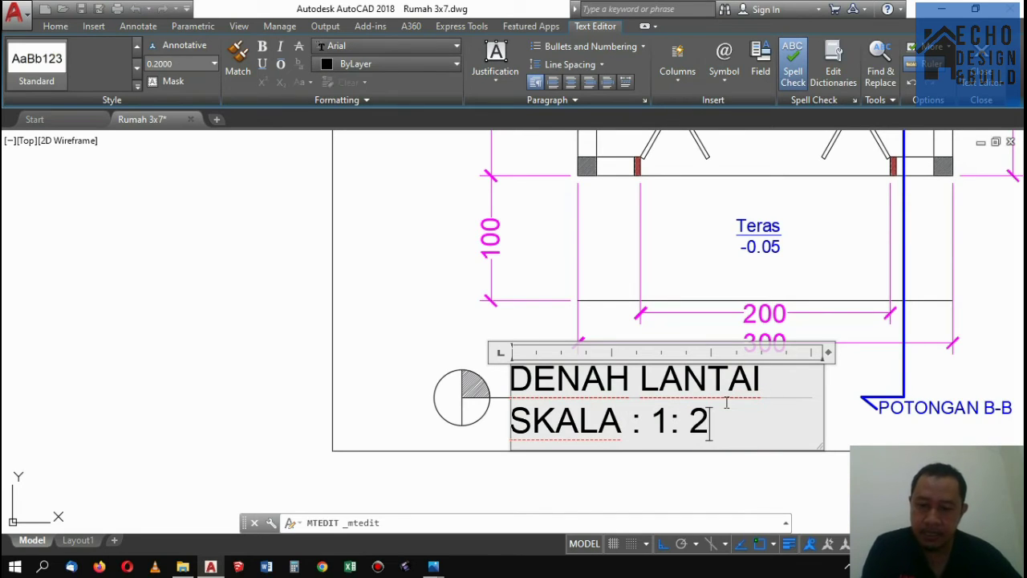
text(5)
click(724, 466)
scroll(706, 417, down, 5)
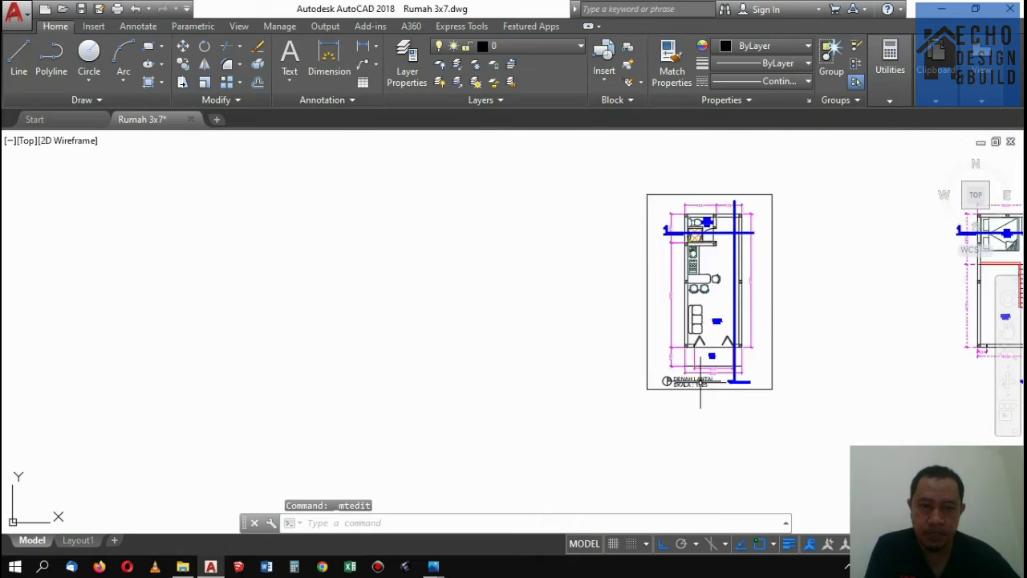
scroll(694, 353, down, 3)
scroll(763, 271, up, 5)
scroll(777, 293, down, 5)
scroll(777, 293, up, 4)
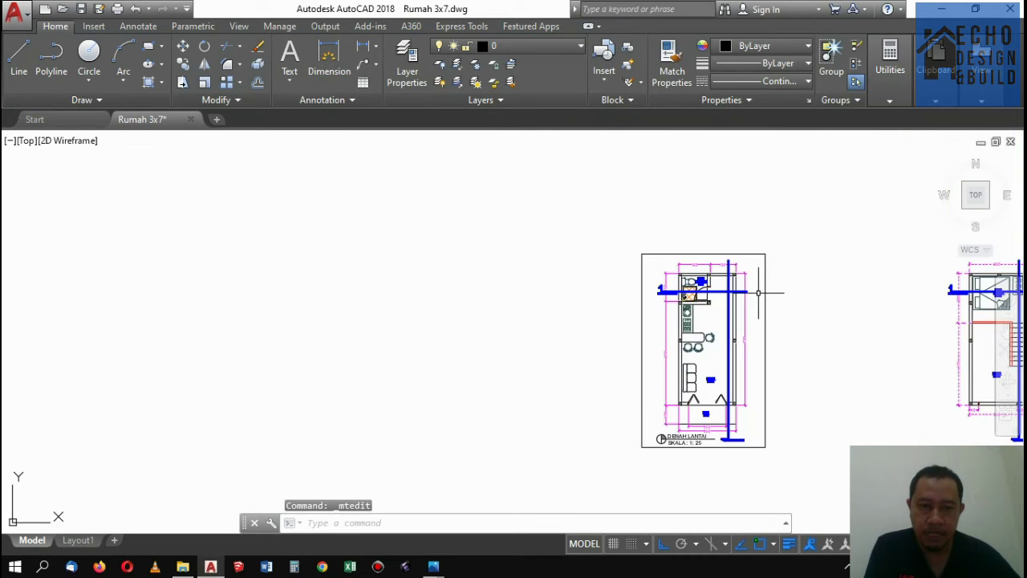
scroll(741, 305, down, 6)
scroll(802, 302, up, 3)
scroll(787, 325, down, 3)
scroll(794, 329, up, 2)
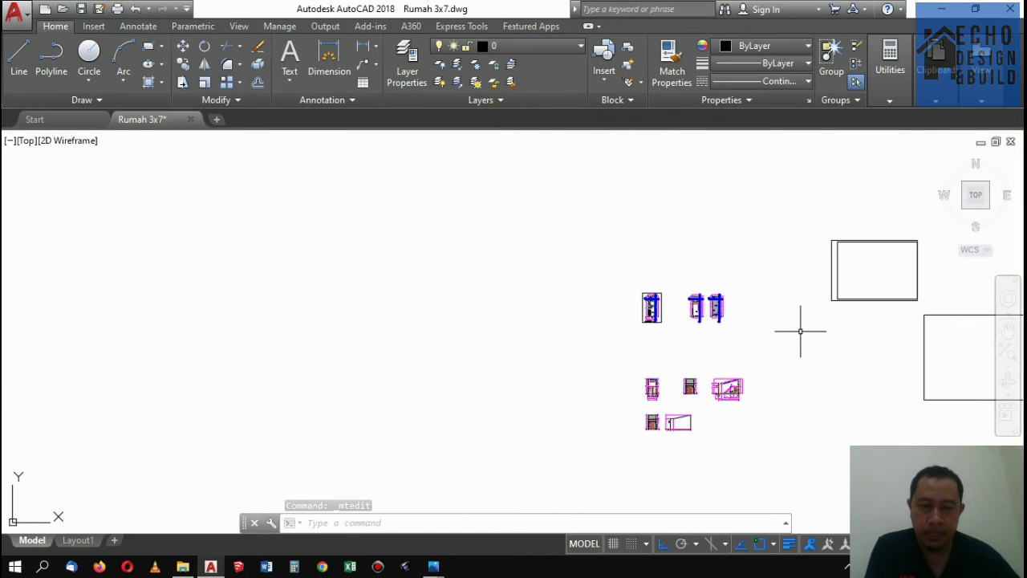
scroll(742, 321, up, 4)
scroll(726, 264, up, 2)
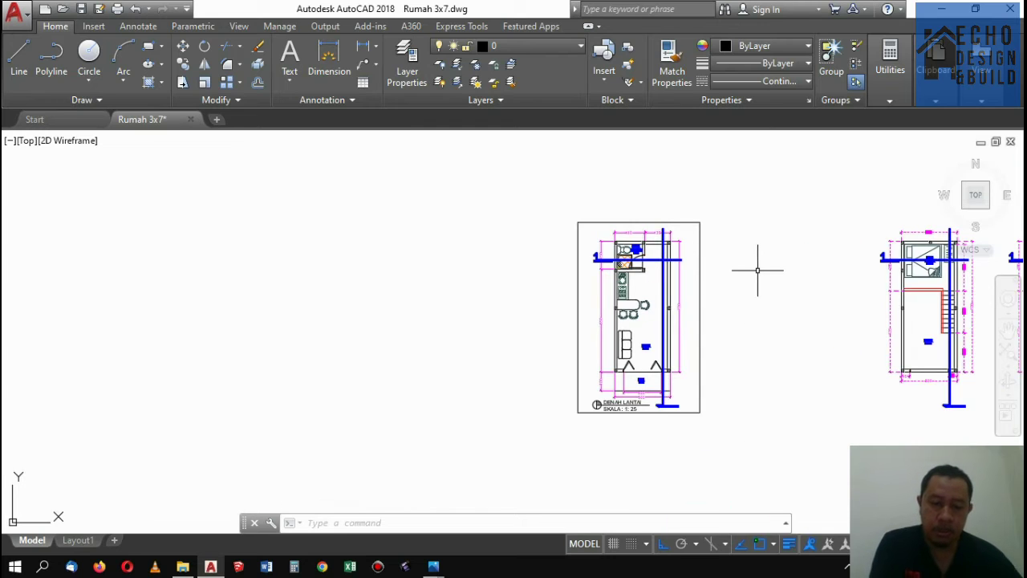
- Start a plot with the DWG To PDF plotter on ISO A3 (420 x 297 mm) paper
key(ctrl+p)
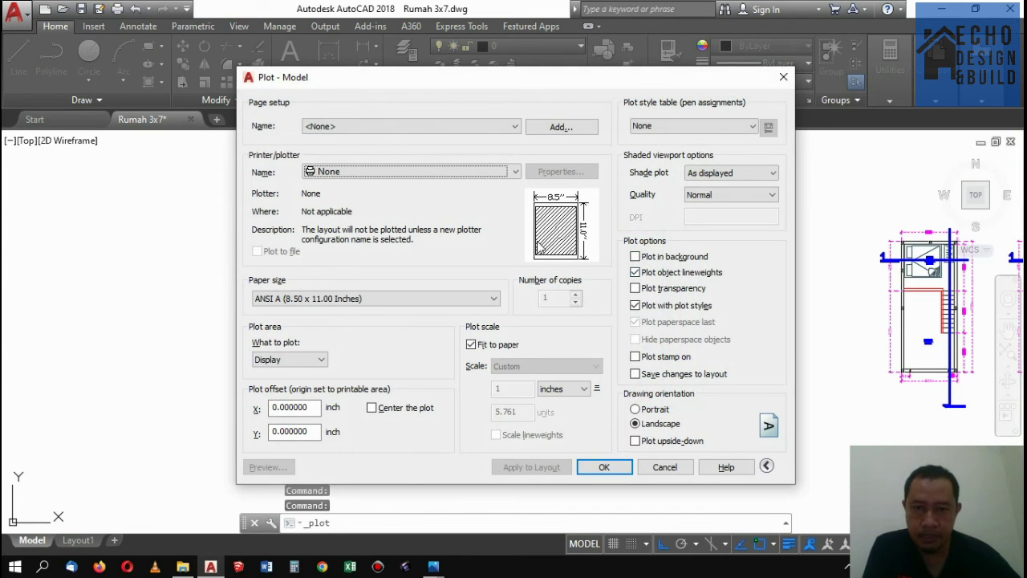
click(355, 171)
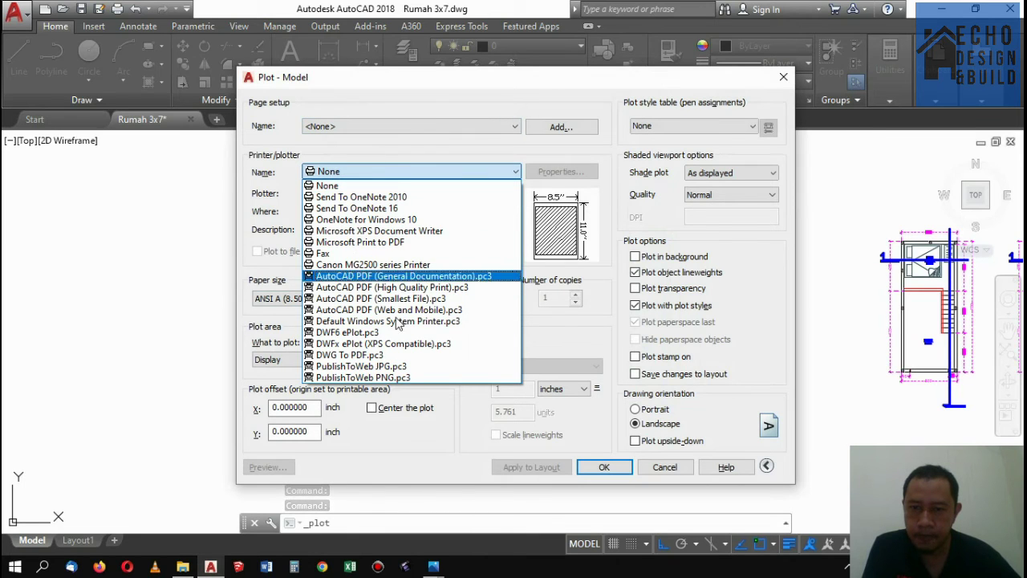
click(385, 355)
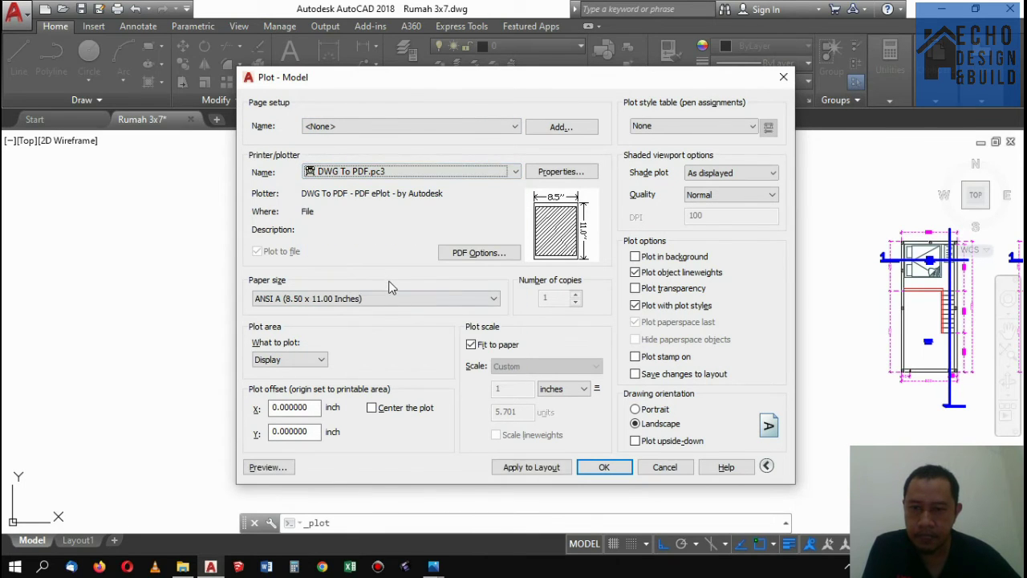
click(383, 299)
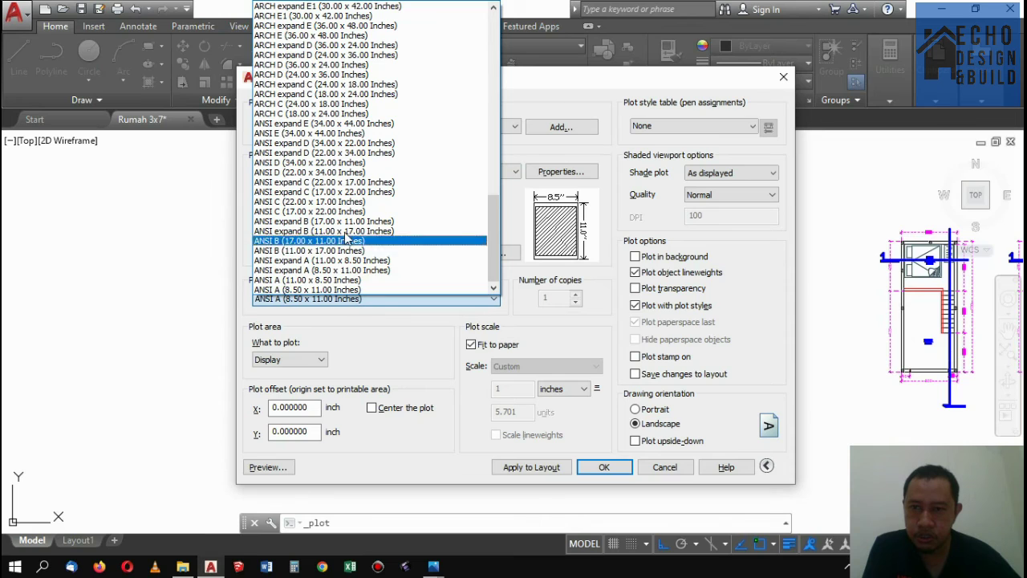
scroll(349, 236, down, 3)
scroll(347, 233, up, 5)
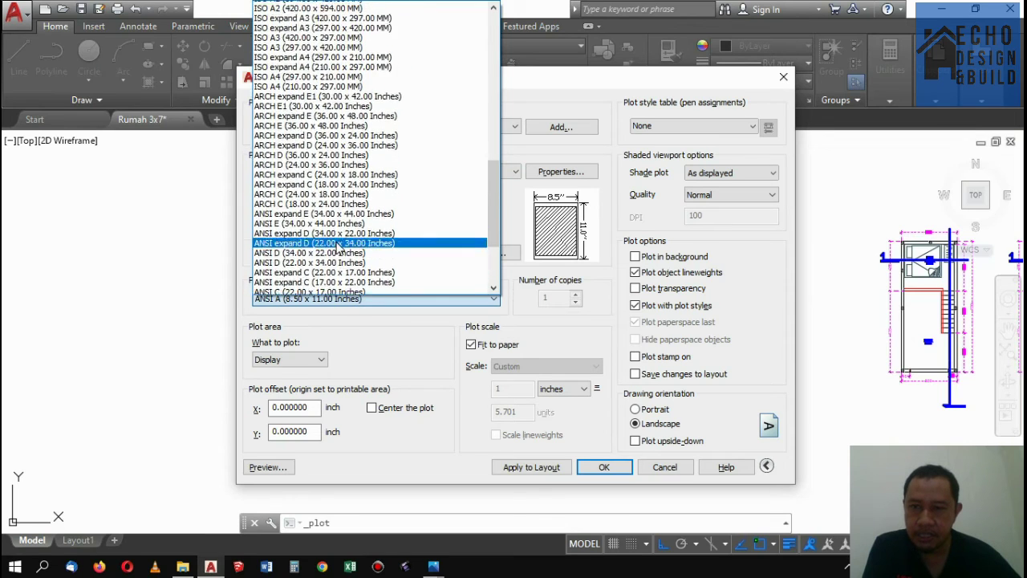
scroll(343, 218, up, 4)
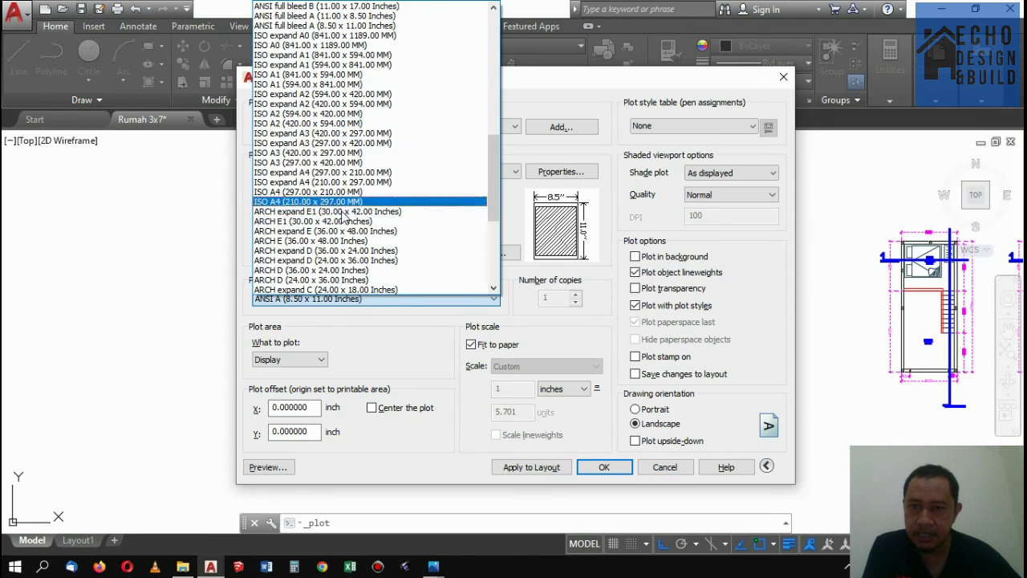
click(298, 151)
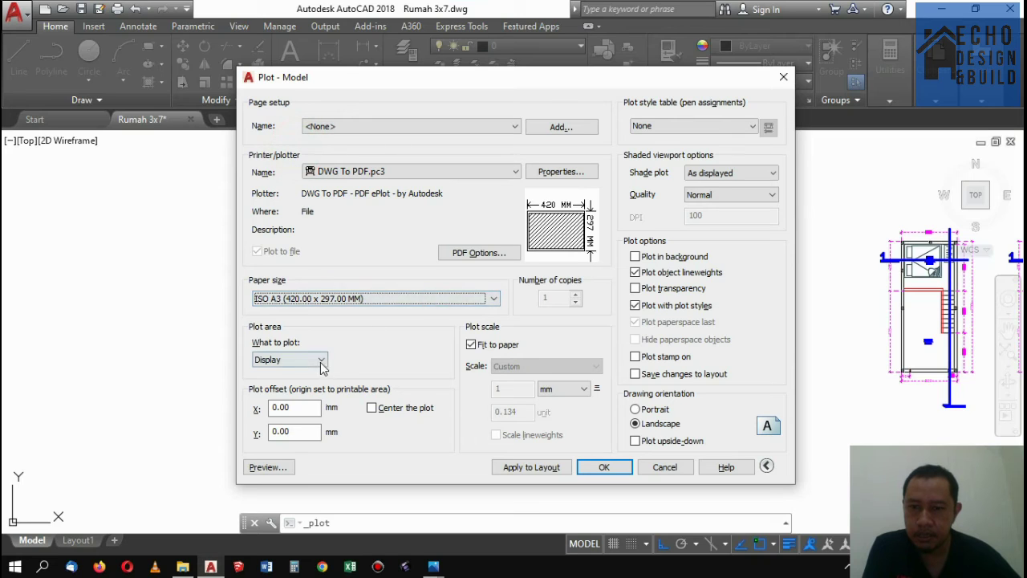
- Plot a window from the frame's lower-left to top-right corner, in portrait orientation
click(296, 358)
click(268, 402)
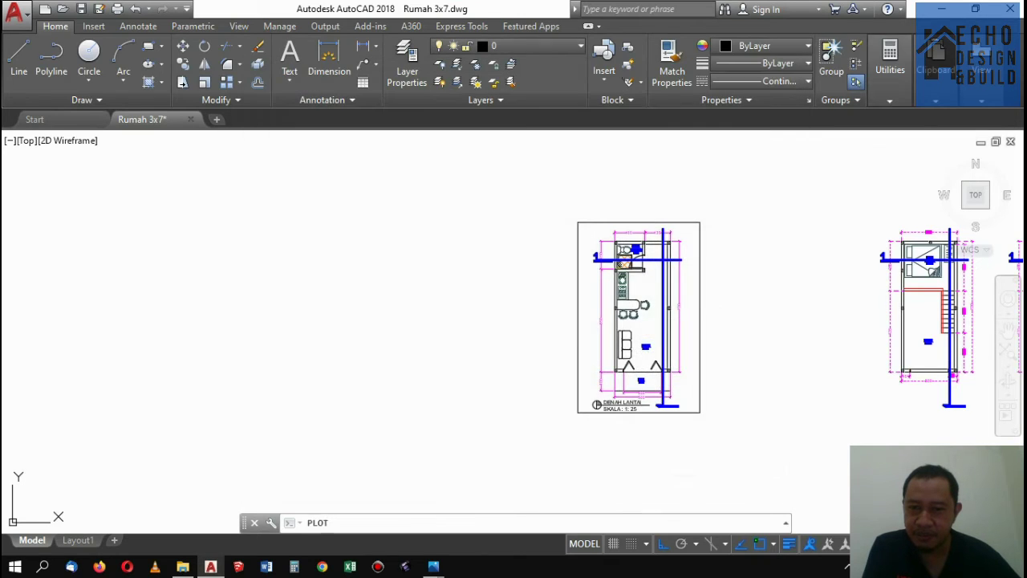
click(578, 413)
scroll(672, 230, up, 3)
click(738, 206)
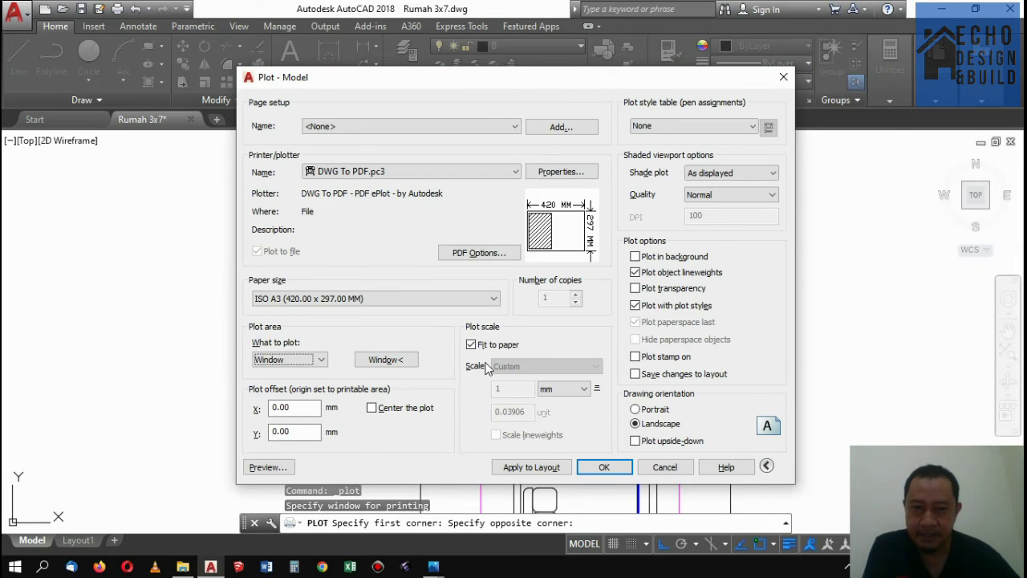
click(662, 411)
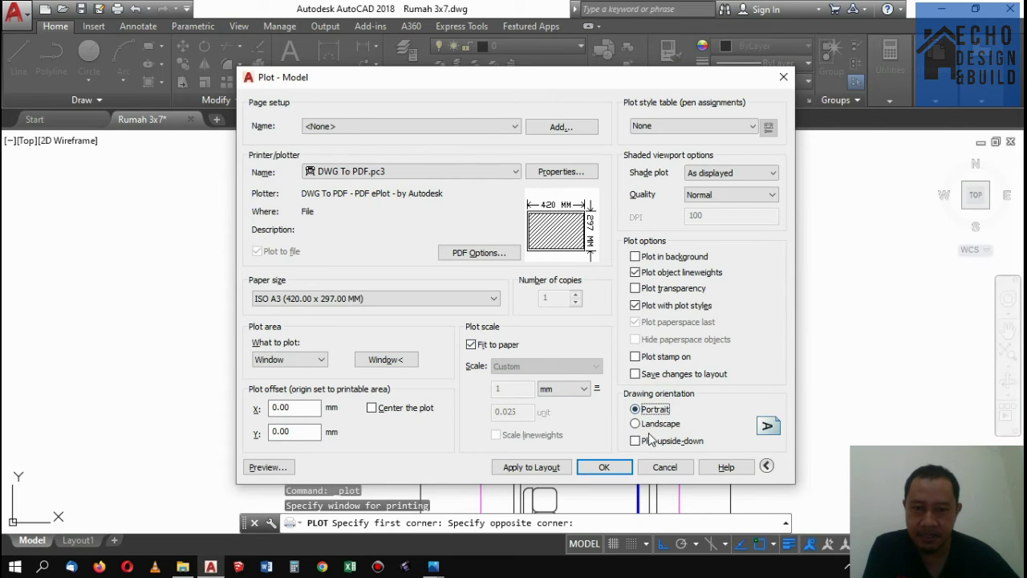
click(650, 425)
click(658, 410)
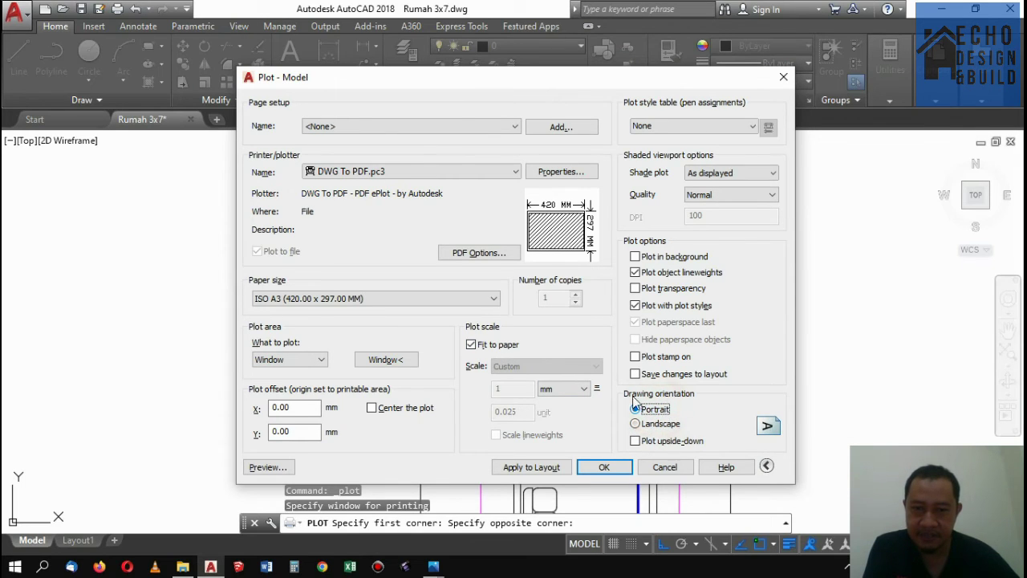
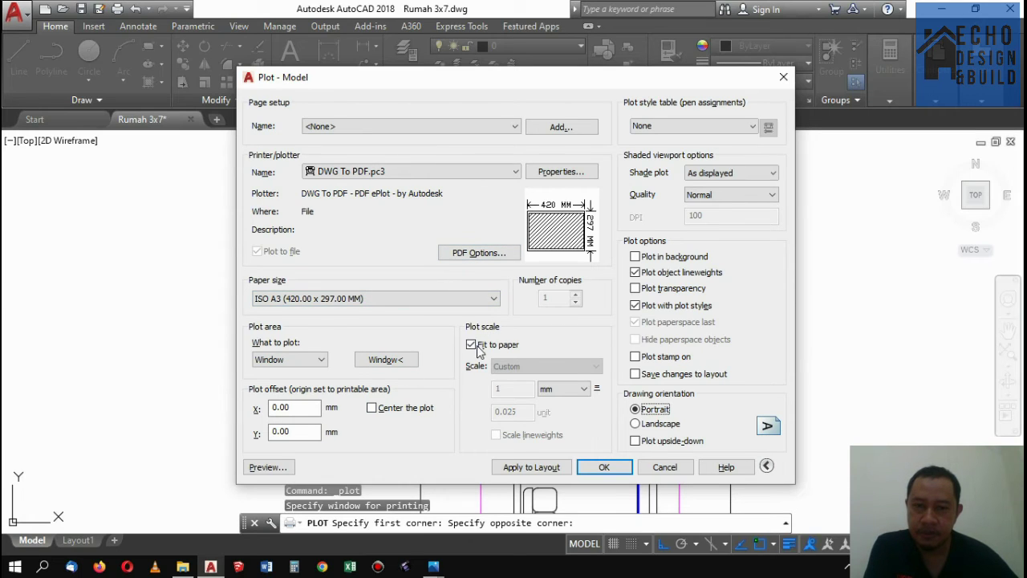
- Set the plot area to a window spanning the frame's corners around the floor plan
click(383, 359)
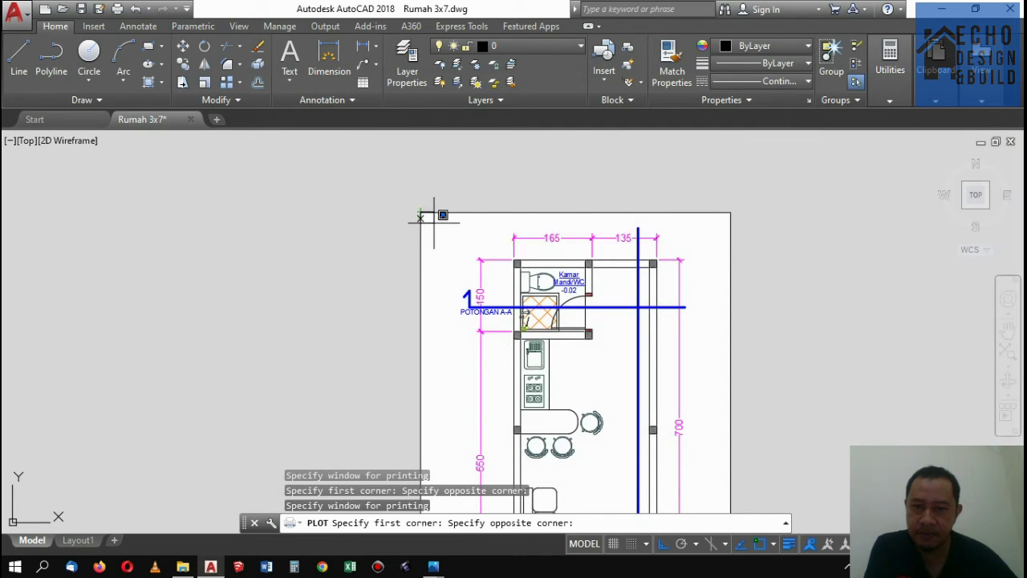
scroll(434, 217, down, 5)
scroll(447, 236, down, 1)
scroll(470, 294, up, 4)
scroll(500, 332, up, 6)
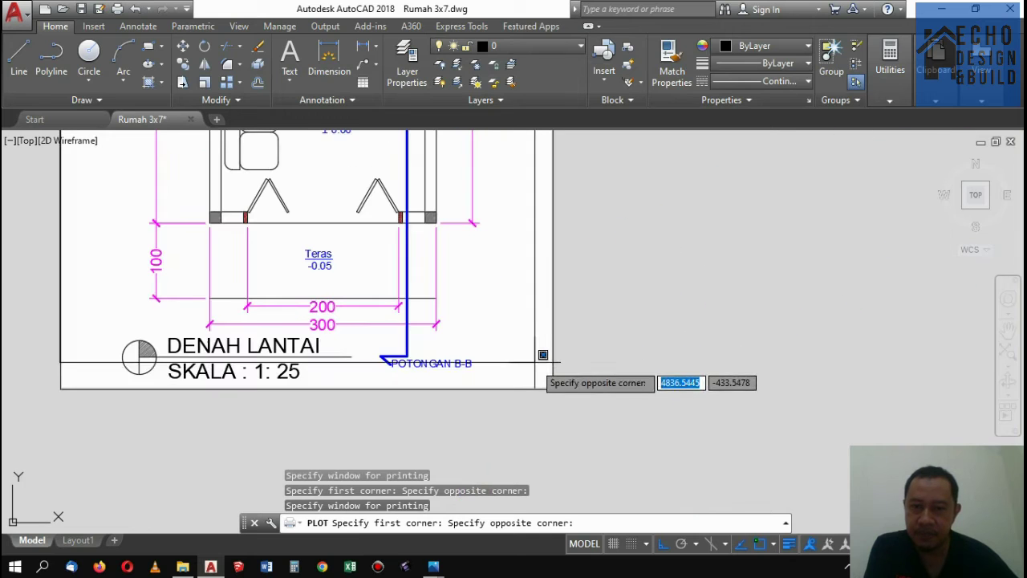
click(559, 379)
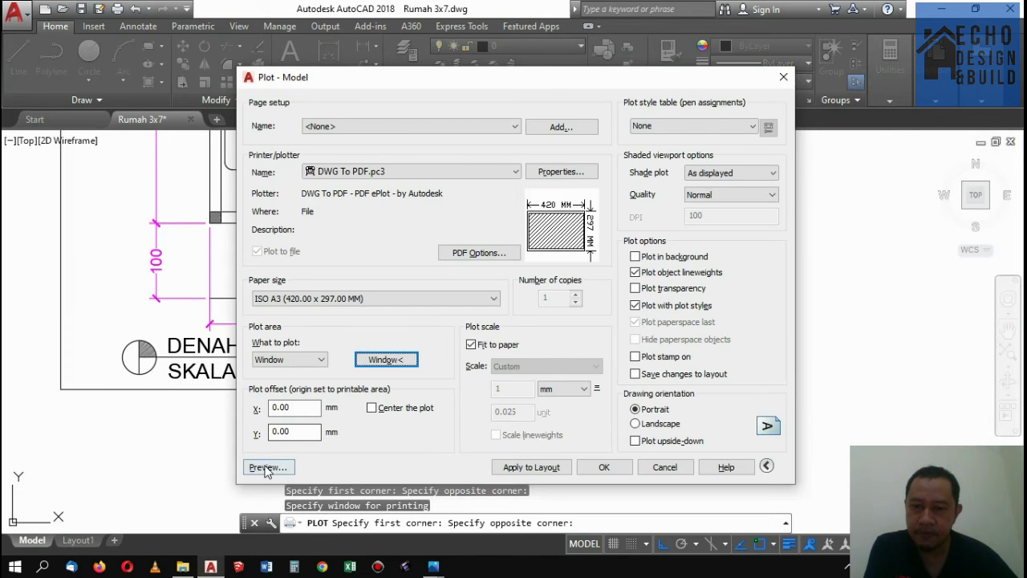
- Preview the sheet, return to the plot settings, and preview it again
click(267, 467)
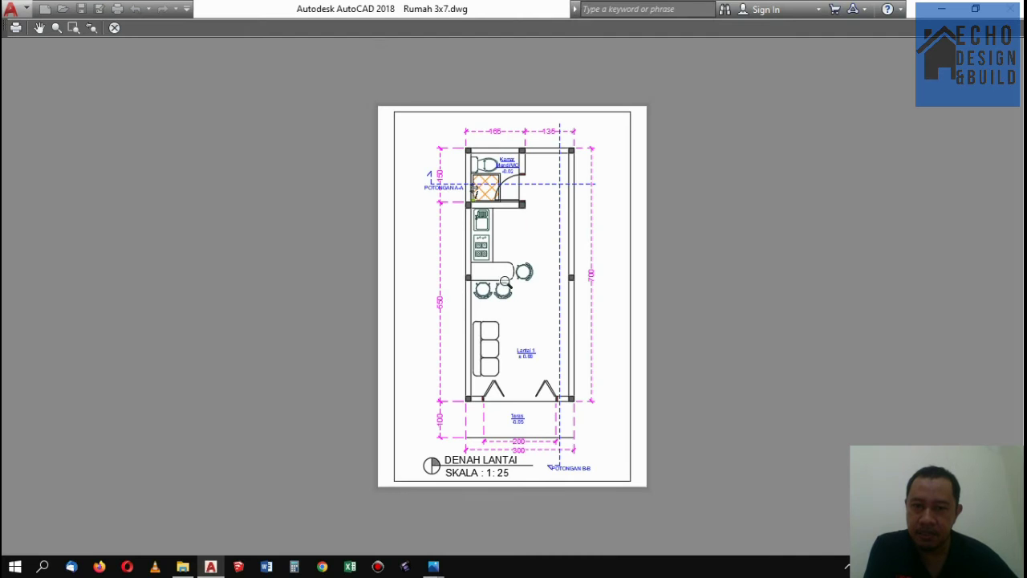
scroll(504, 282, up, 2)
scroll(497, 275, down, 2)
scroll(487, 241, up, 2)
scroll(493, 232, down, 2)
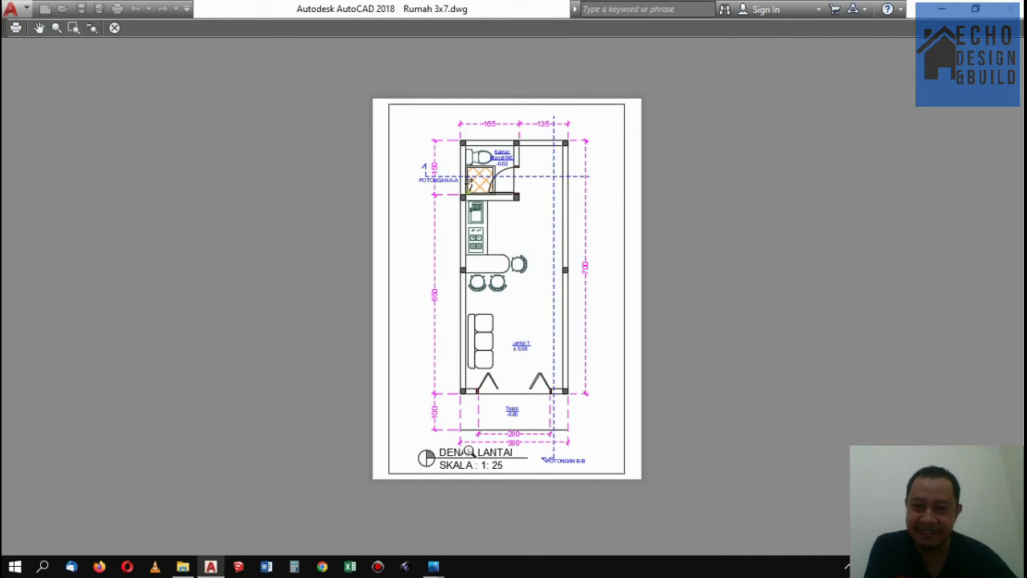
right_click(548, 261)
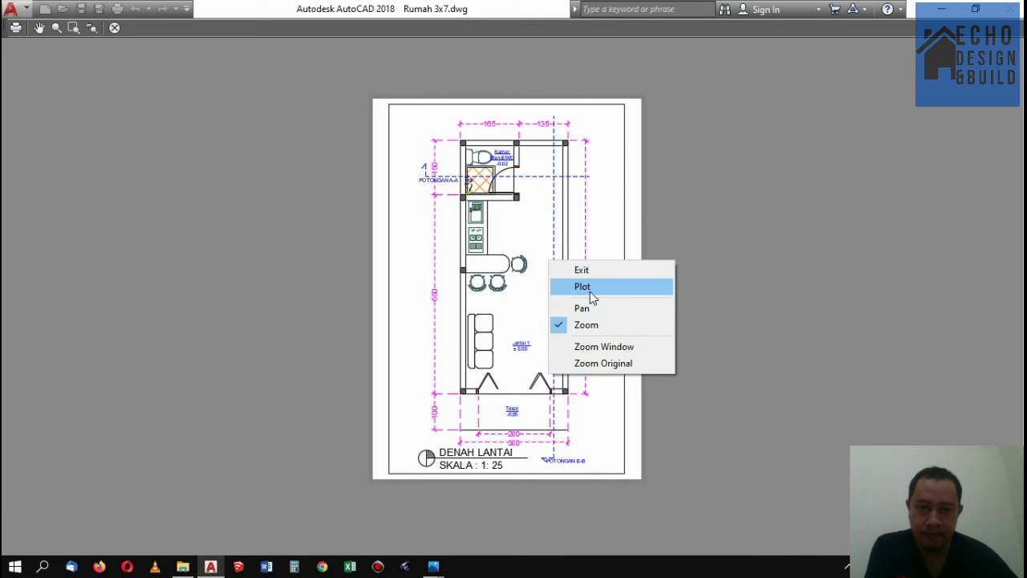
click(590, 291)
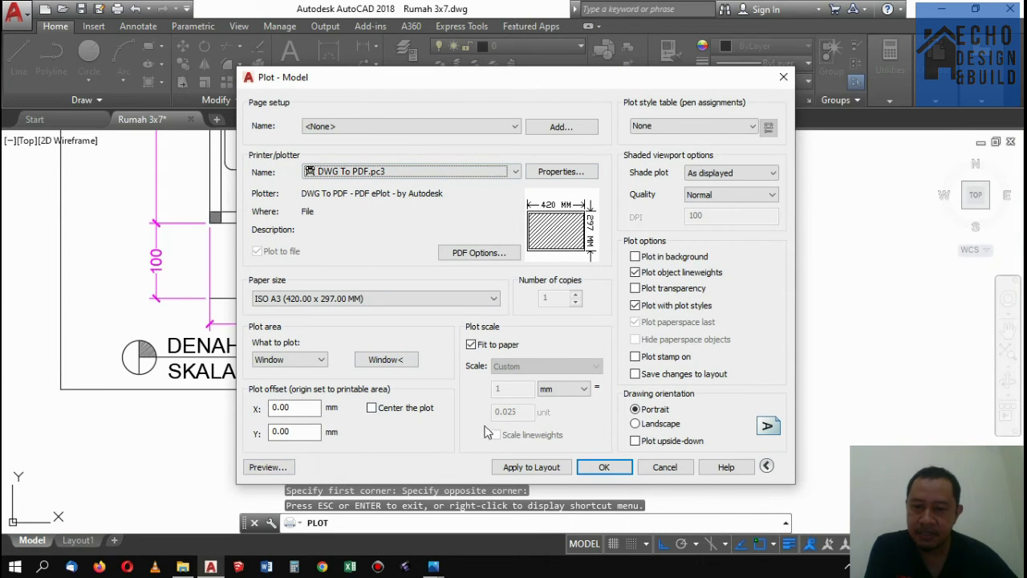
click(268, 468)
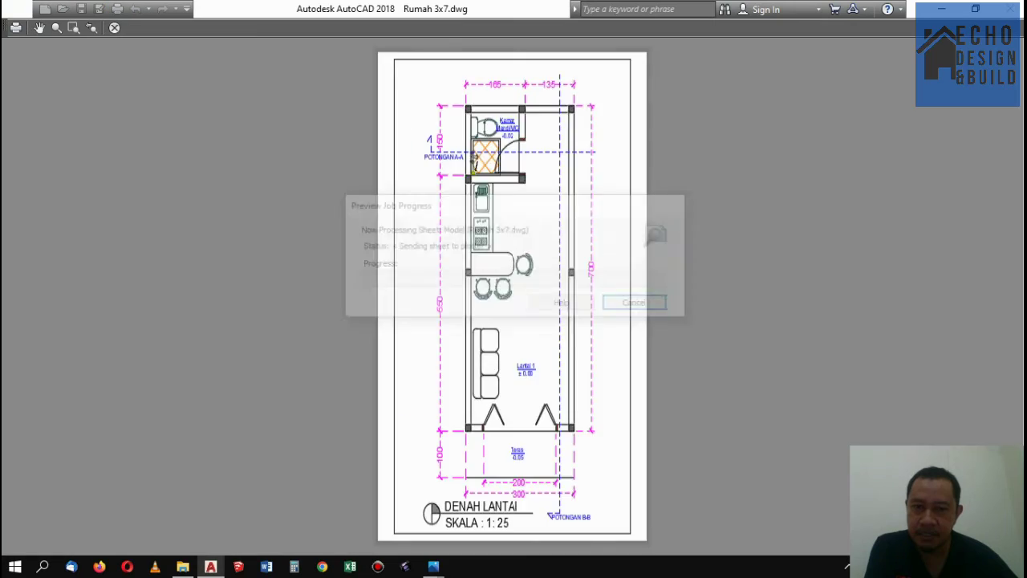
- Plot the previewed sheet and save it as Rumah 3x7-Model.pdf in Documents
right_click(588, 240)
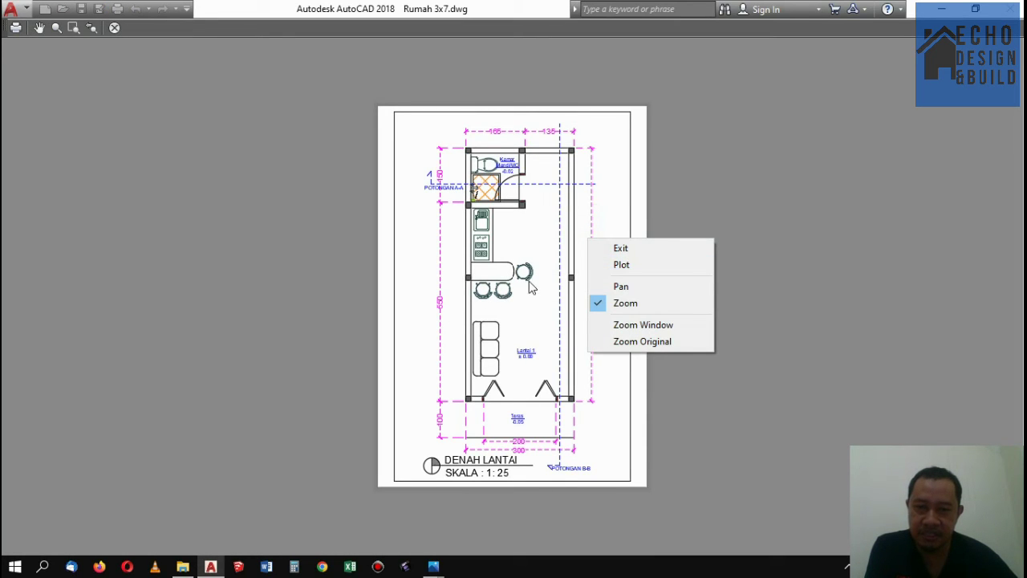
click(624, 265)
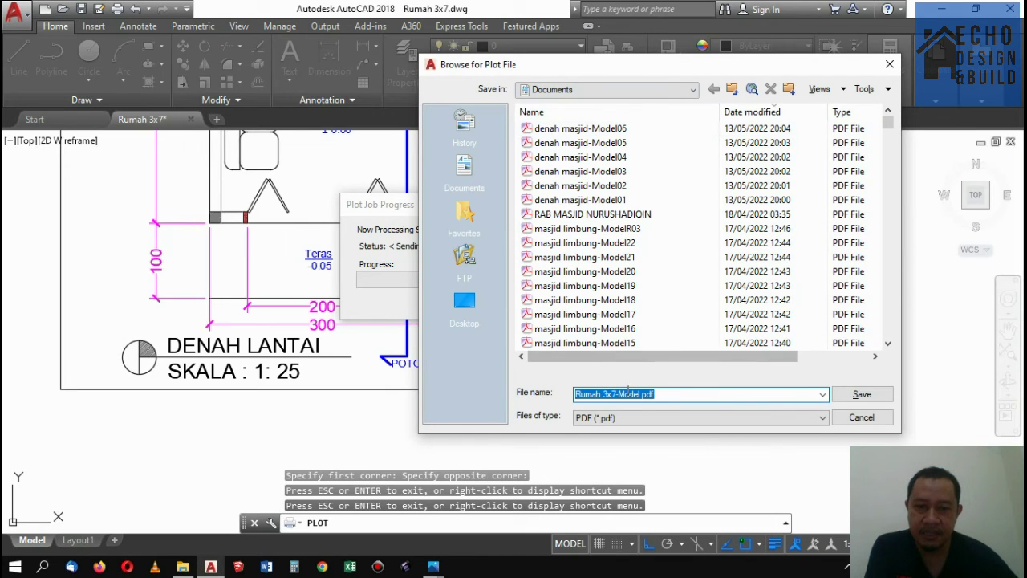
click(860, 394)
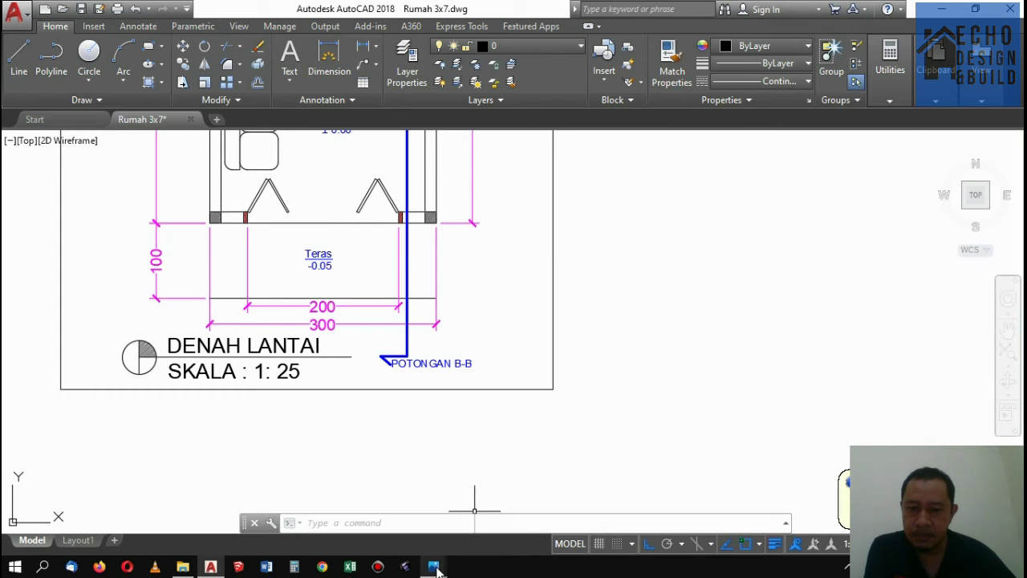
mouse_move(433, 566)
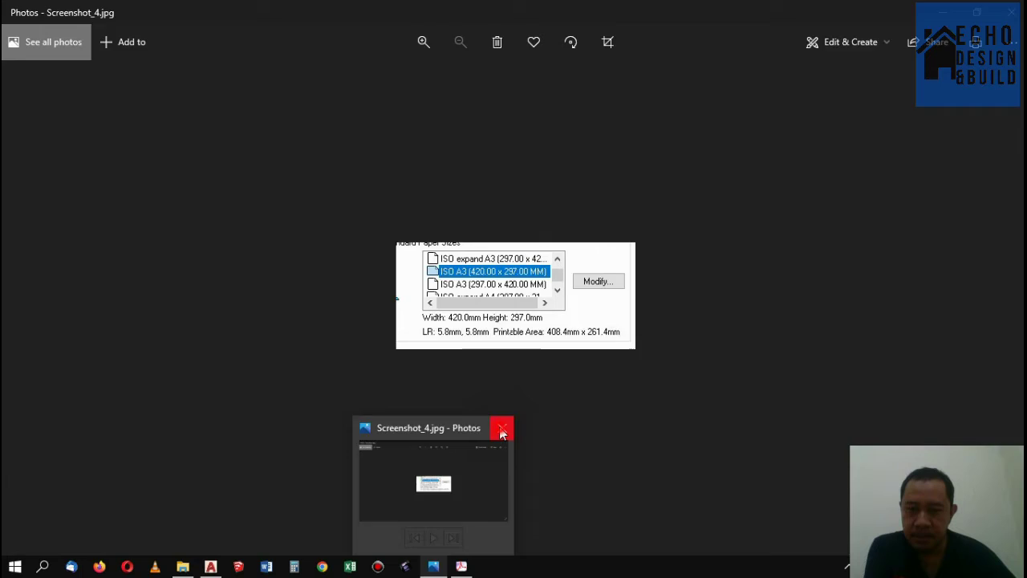
- Bring the plotted PDF forward in Acrobat and check Print Setup without changes
click(501, 432)
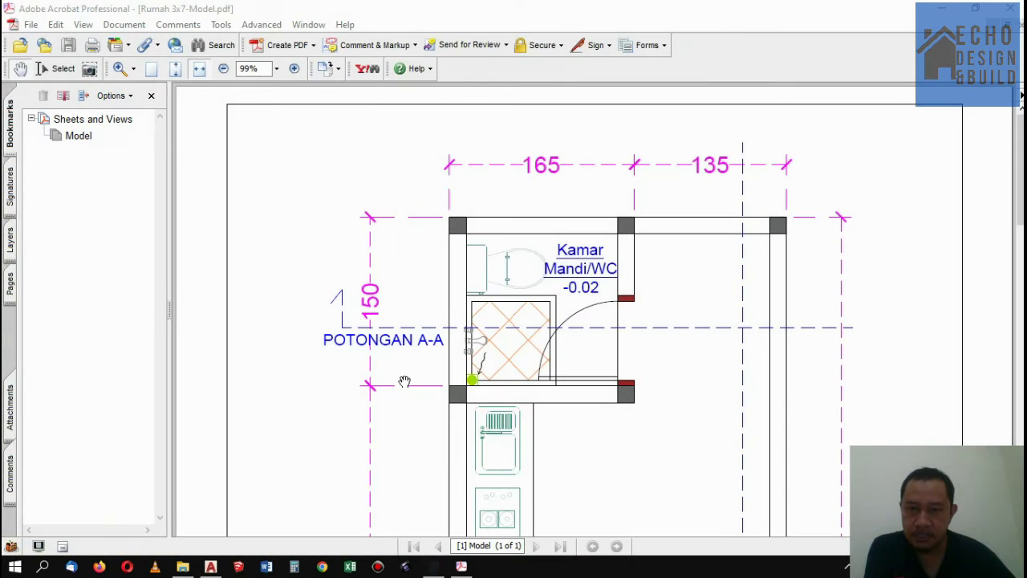
click(226, 7)
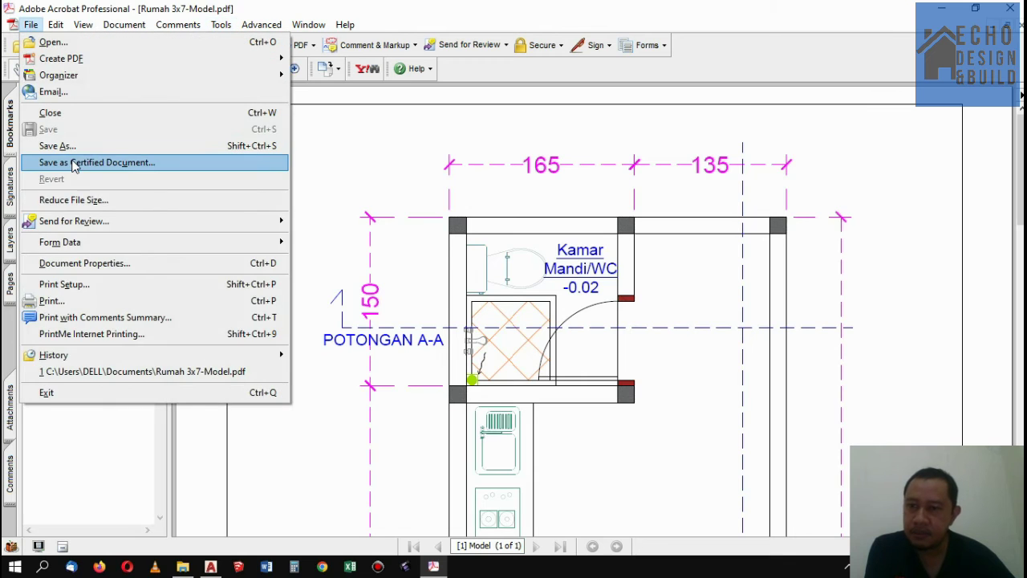
click(49, 282)
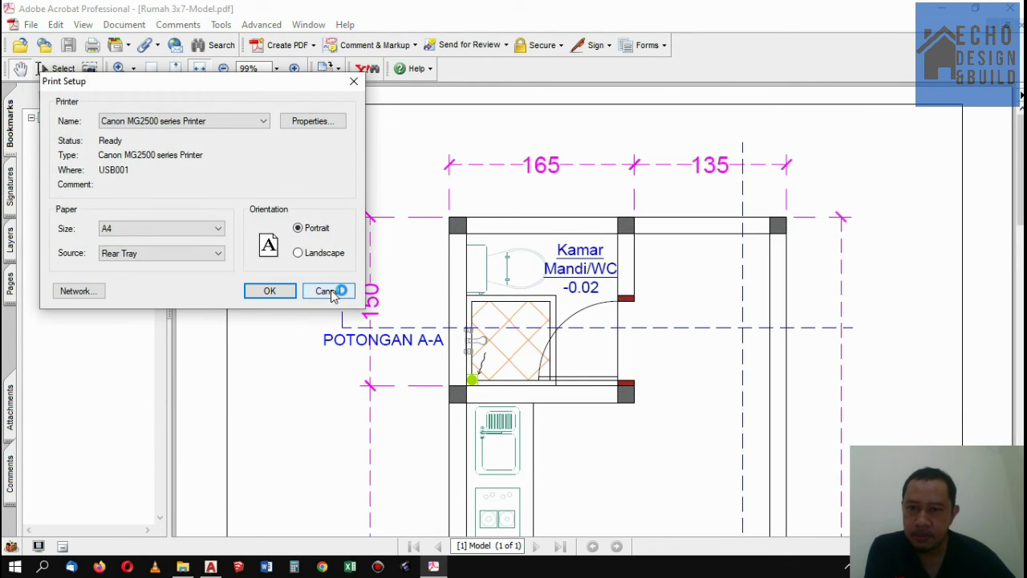
click(331, 291)
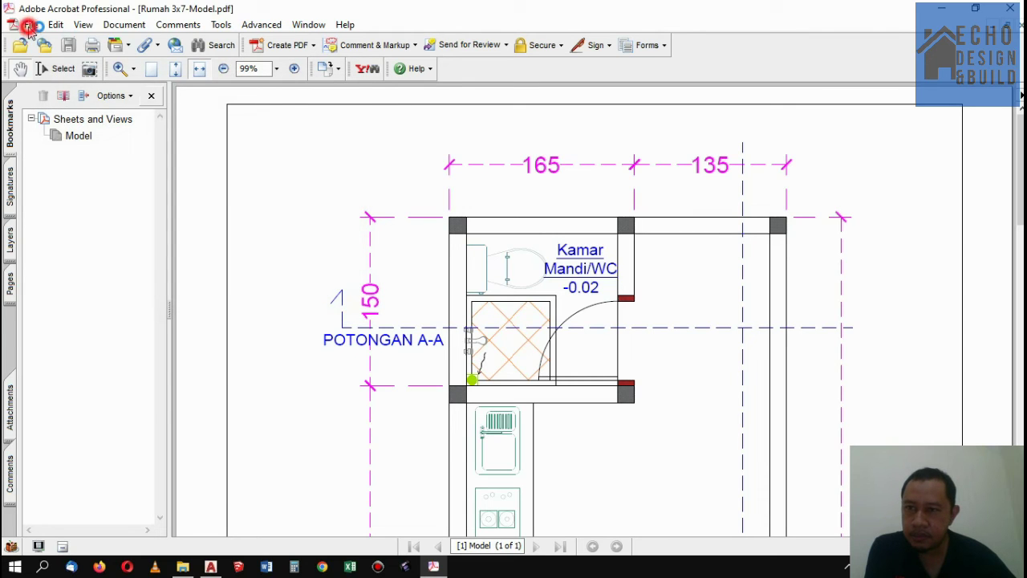
- Review the PDF's Document Properties tabs: security, fonts, initial view, custom, advanced, description
click(28, 26)
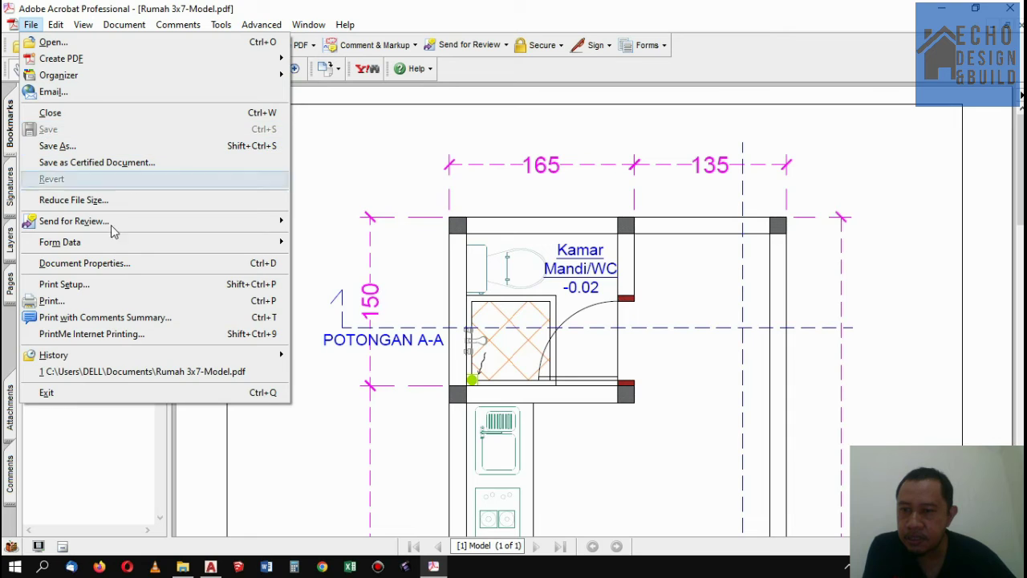
click(400, 209)
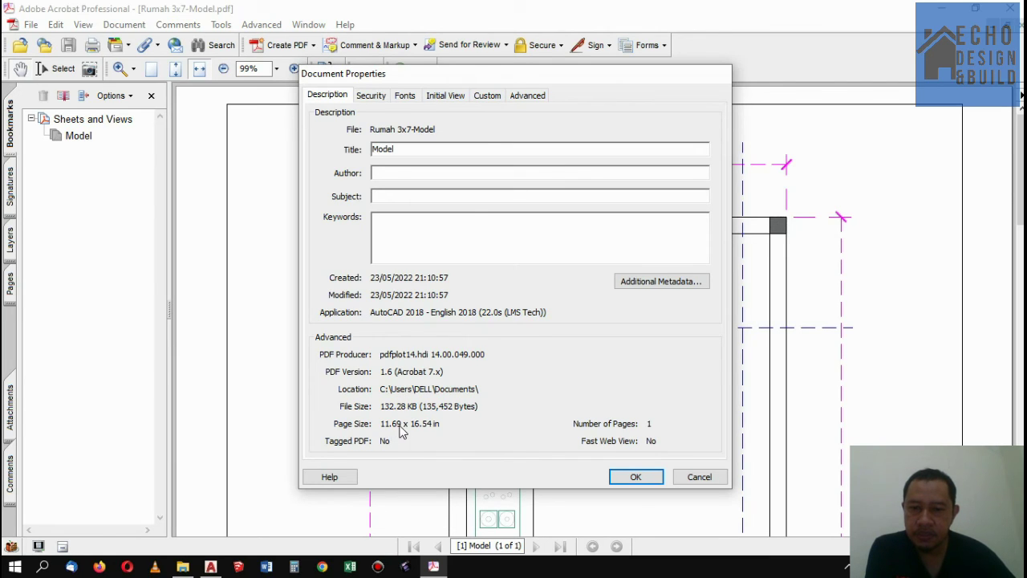
click(371, 95)
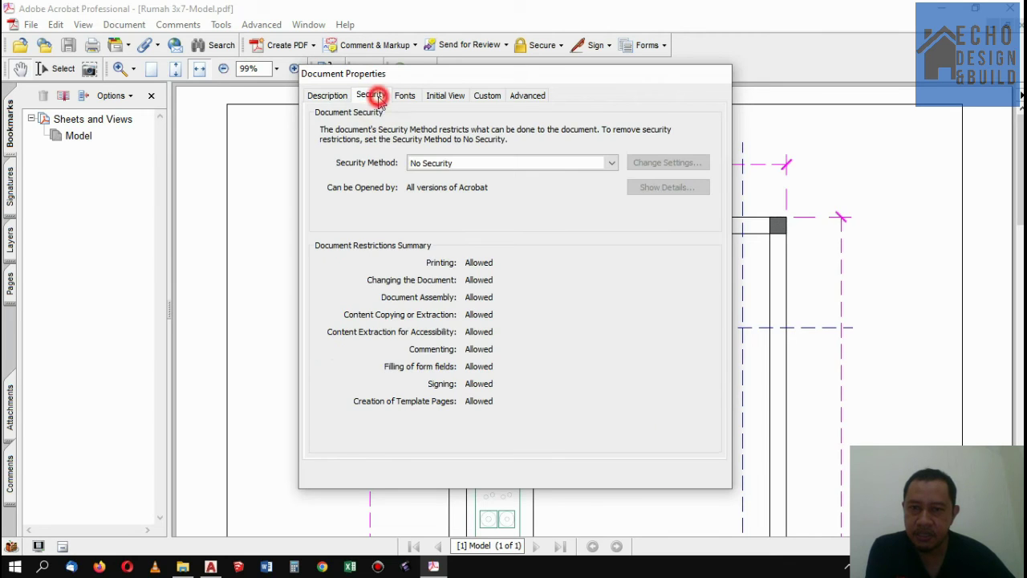
click(405, 98)
click(444, 96)
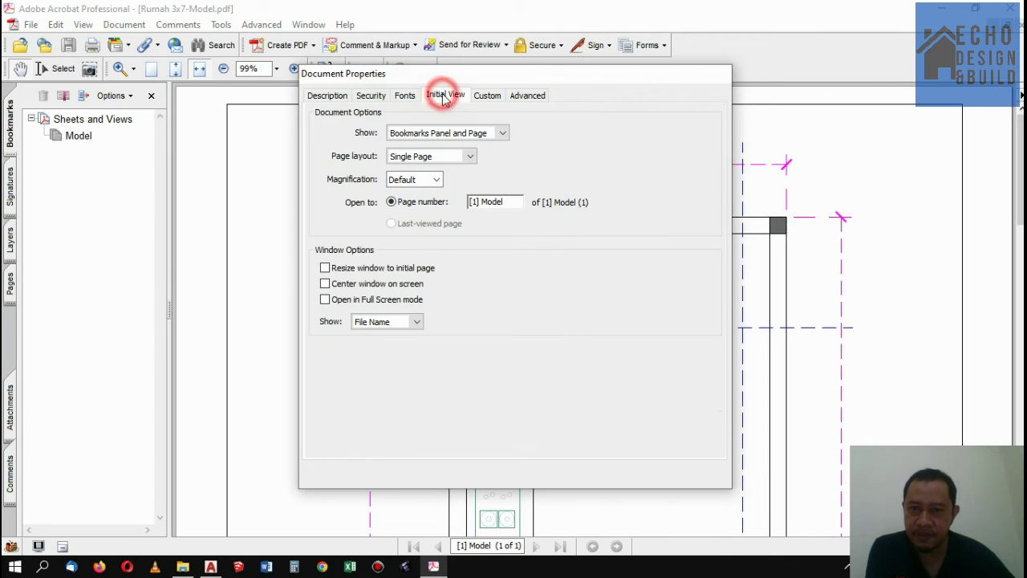
click(496, 97)
click(527, 96)
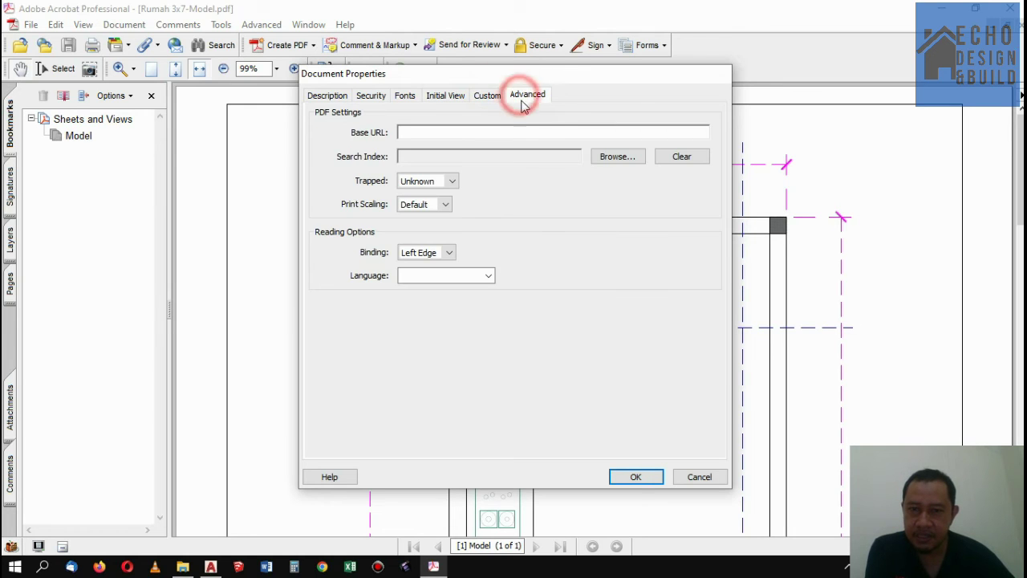
click(327, 95)
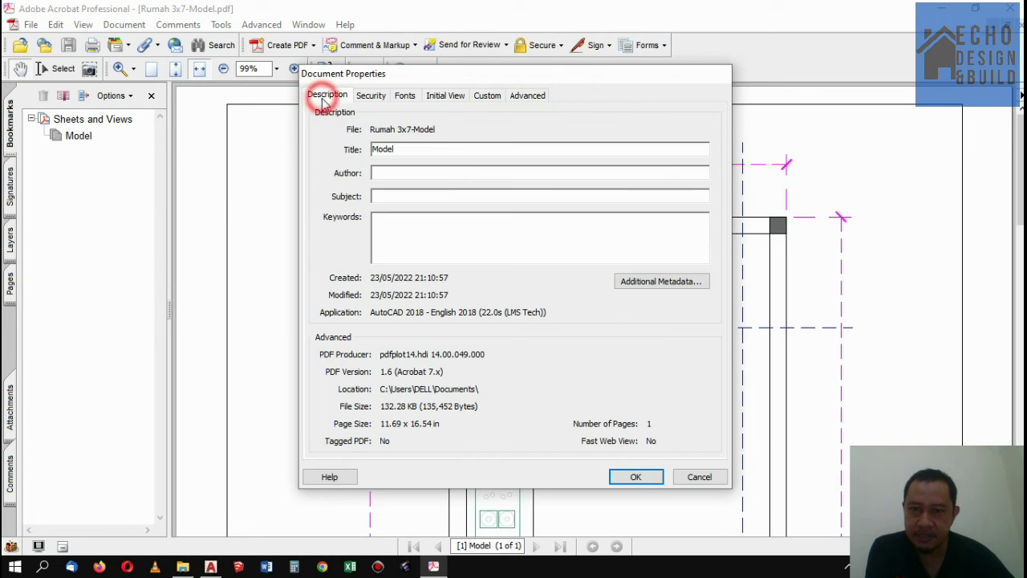
click(688, 476)
- Scroll through the floor plan, zoom out to the whole page, and close the PDF
scroll(579, 298, down, 1)
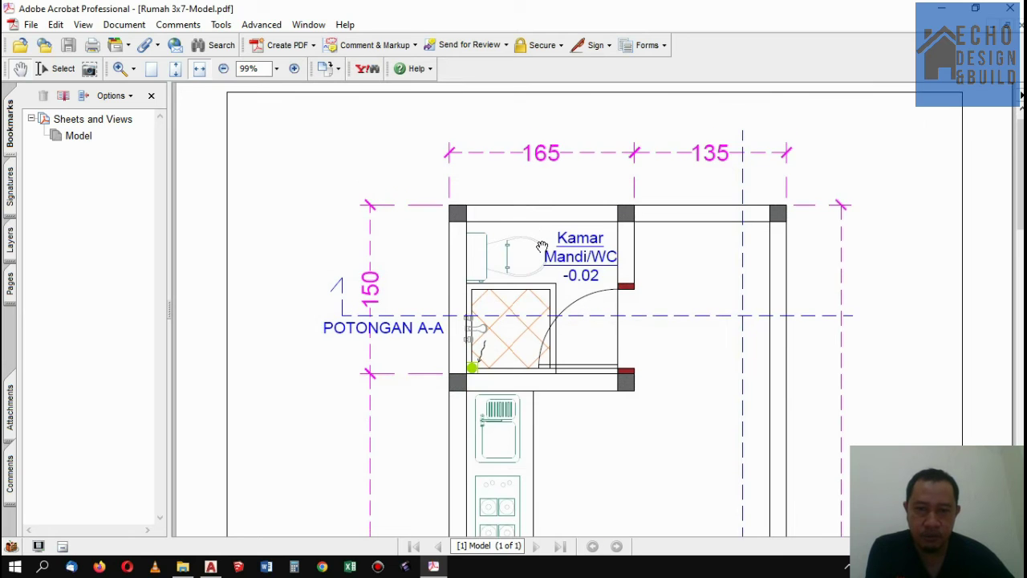
scroll(562, 288, down, 3)
scroll(546, 281, down, 4)
scroll(546, 289, down, 2)
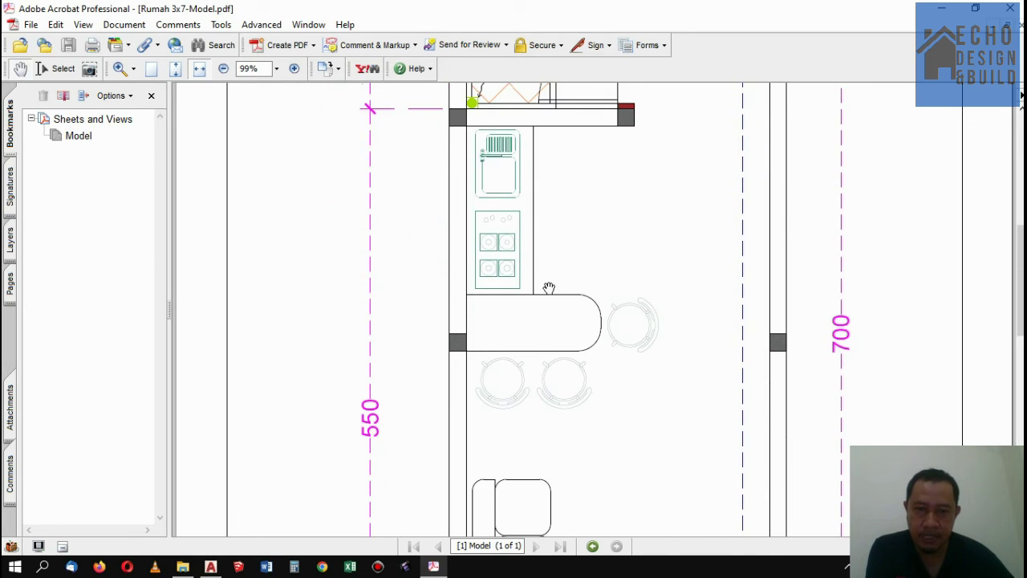
scroll(550, 296, down, 4)
scroll(552, 310, down, 2)
scroll(552, 313, down, 2)
scroll(553, 319, down, 2)
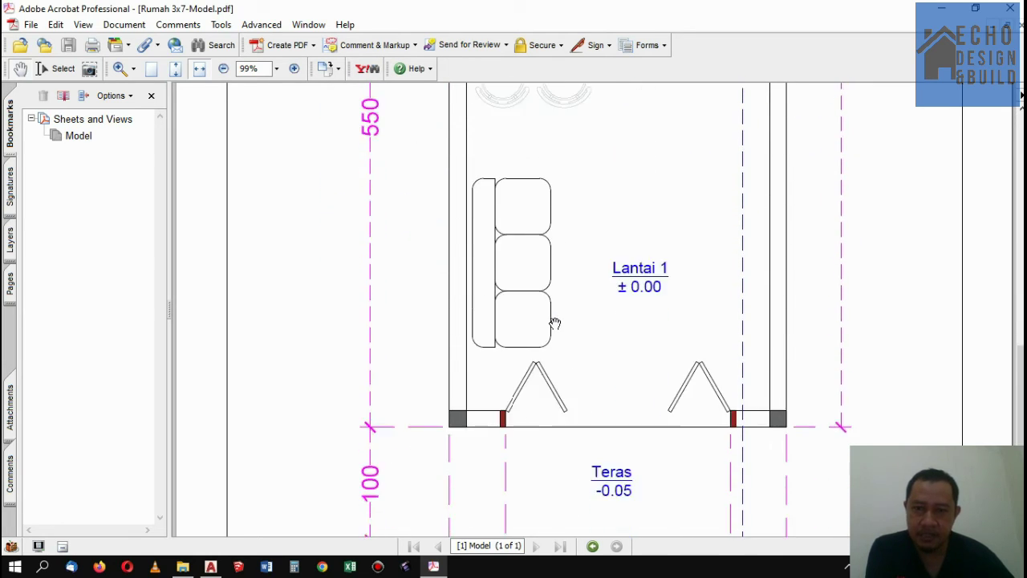
scroll(553, 325, down, 4)
scroll(551, 331, down, 1)
scroll(550, 332, up, 2)
scroll(549, 336, up, 3)
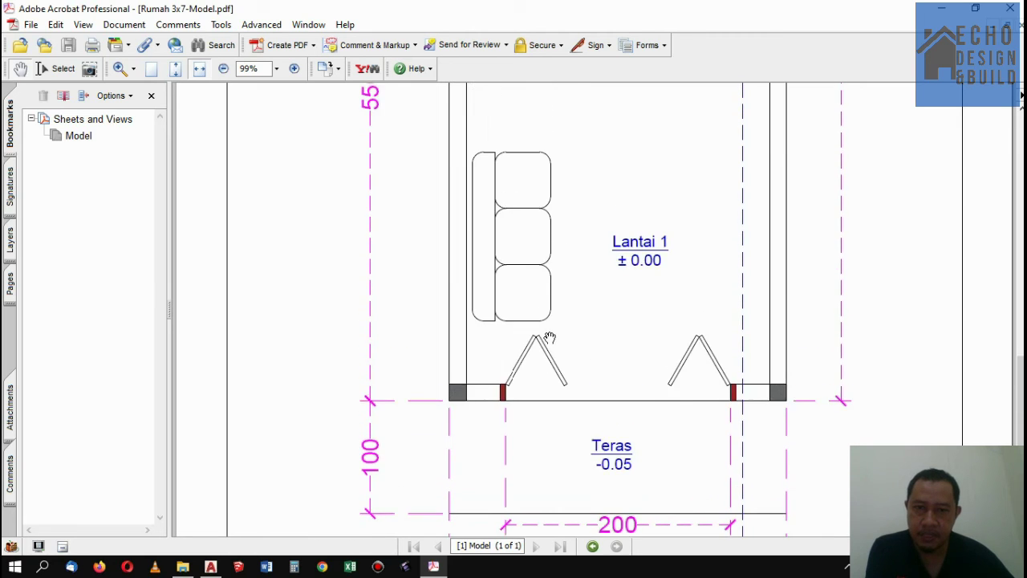
scroll(548, 337, up, 4)
scroll(548, 337, up, 4)
scroll(554, 325, up, 3)
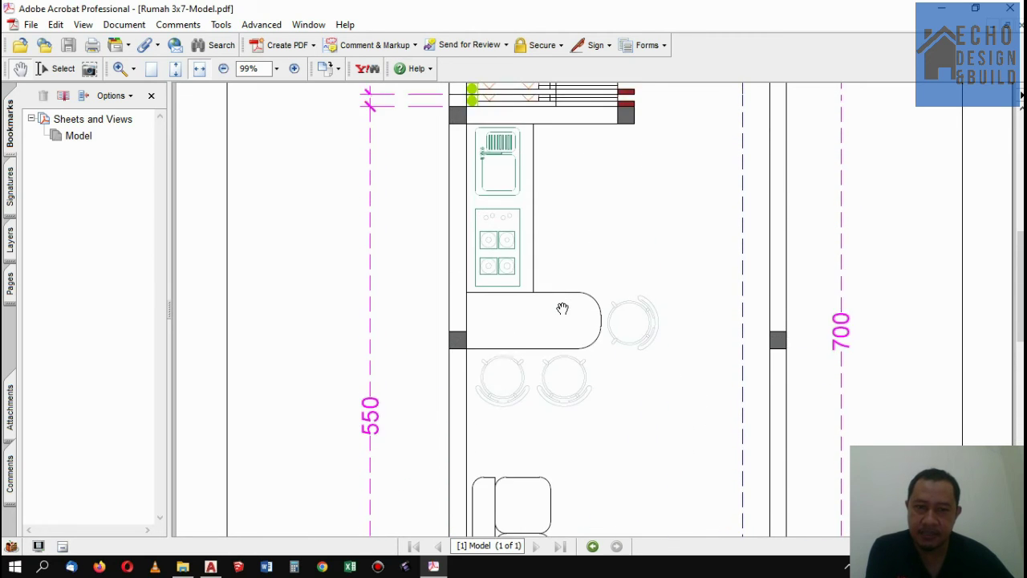
scroll(565, 303, up, 2)
scroll(568, 301, down, 5)
scroll(566, 313, down, 4)
scroll(601, 232, down, 2)
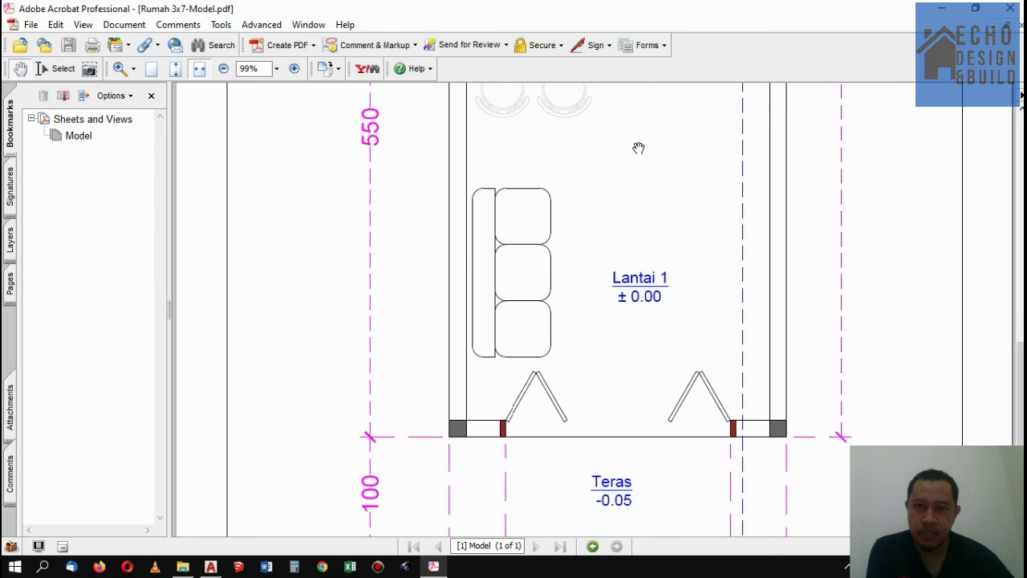
click(223, 69)
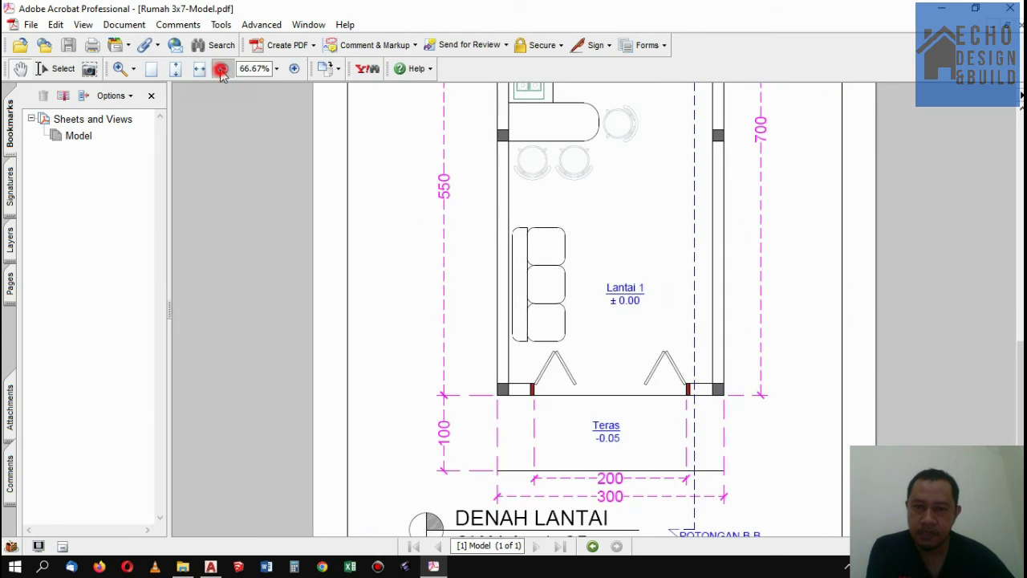
click(223, 69)
click(223, 69)
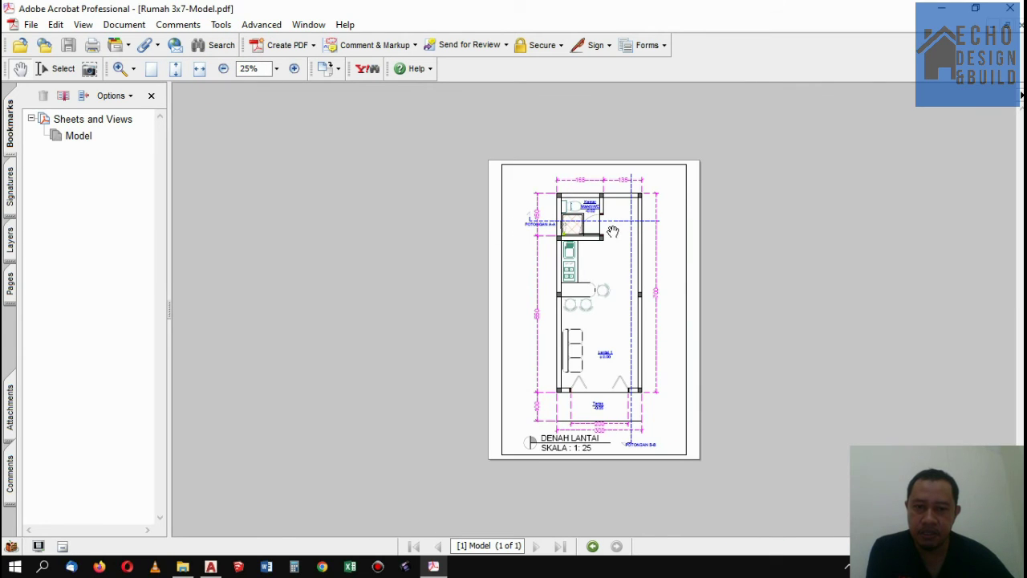
key(ctrl+q)
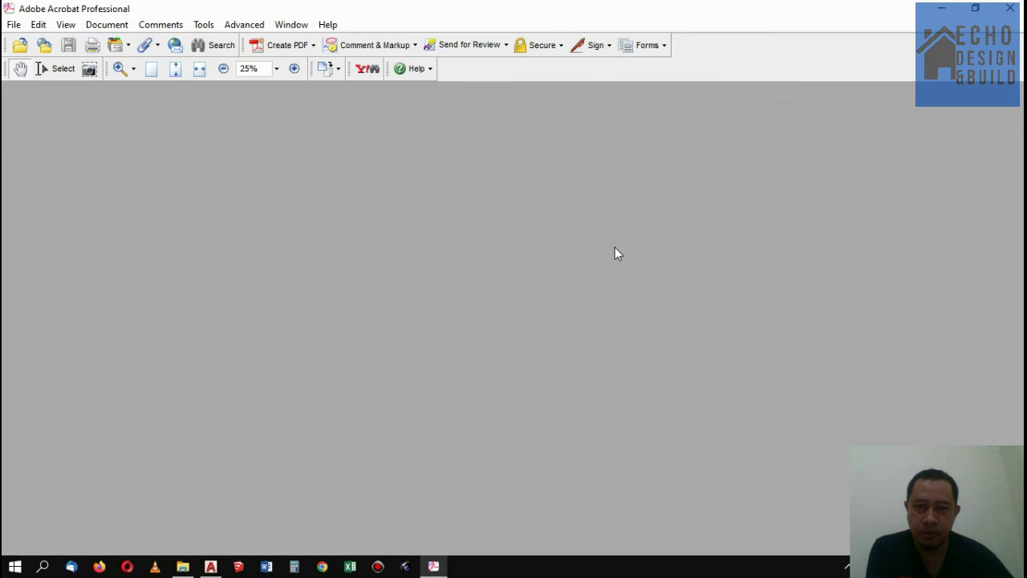
- Copy the first plan's sheet frame straight above the floor plans
scroll(584, 327, down, 5)
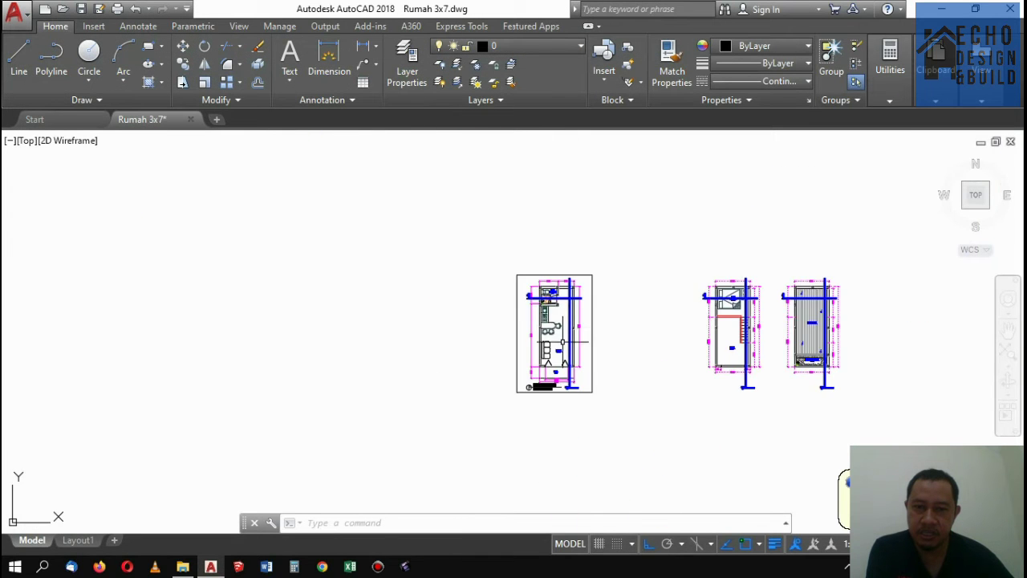
scroll(616, 344, down, 3)
scroll(562, 325, up, 3)
scroll(517, 311, up, 3)
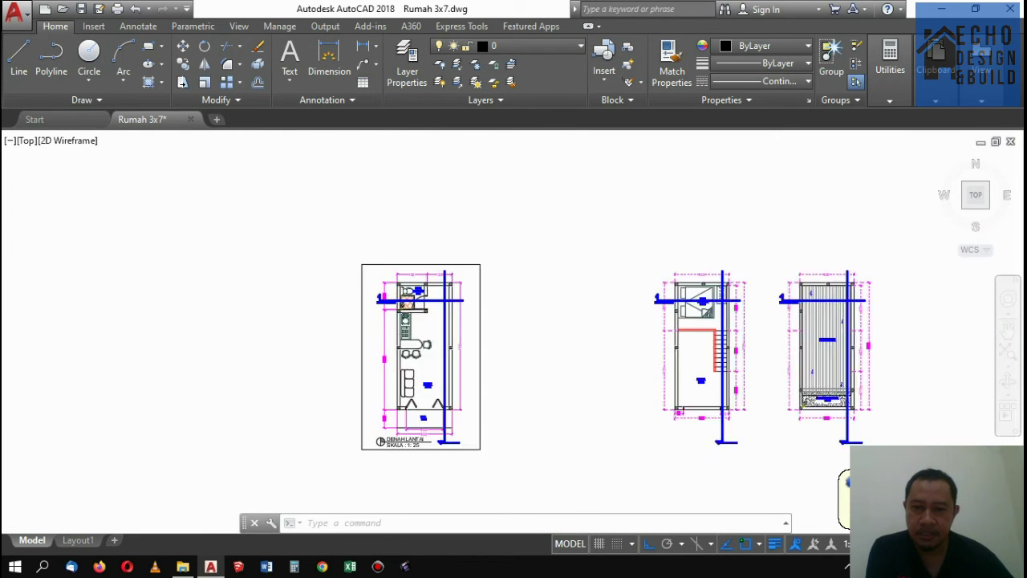
scroll(509, 313, up, 2)
click(507, 312)
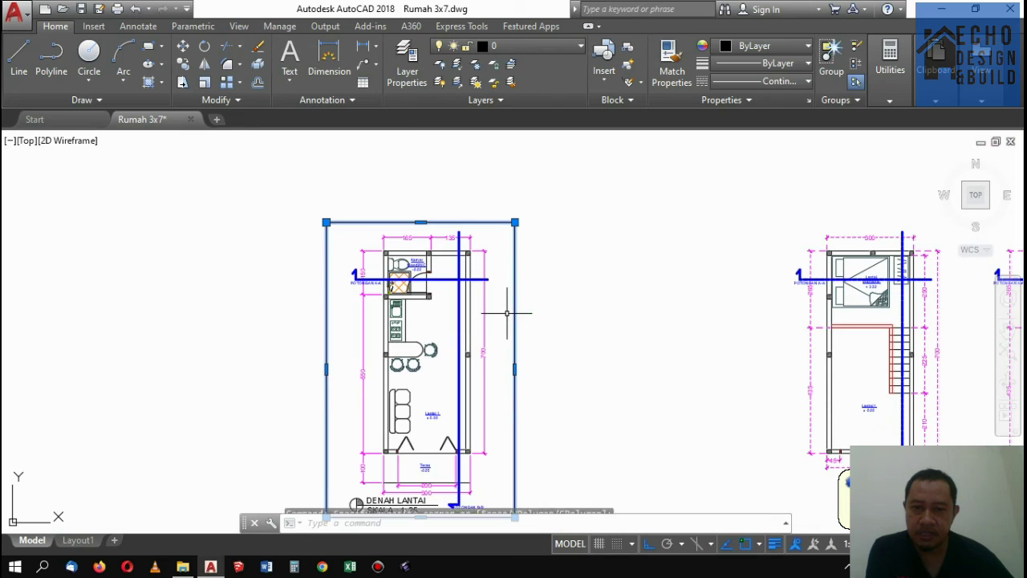
click(183, 65)
scroll(586, 325, down, 5)
click(597, 319)
click(584, 198)
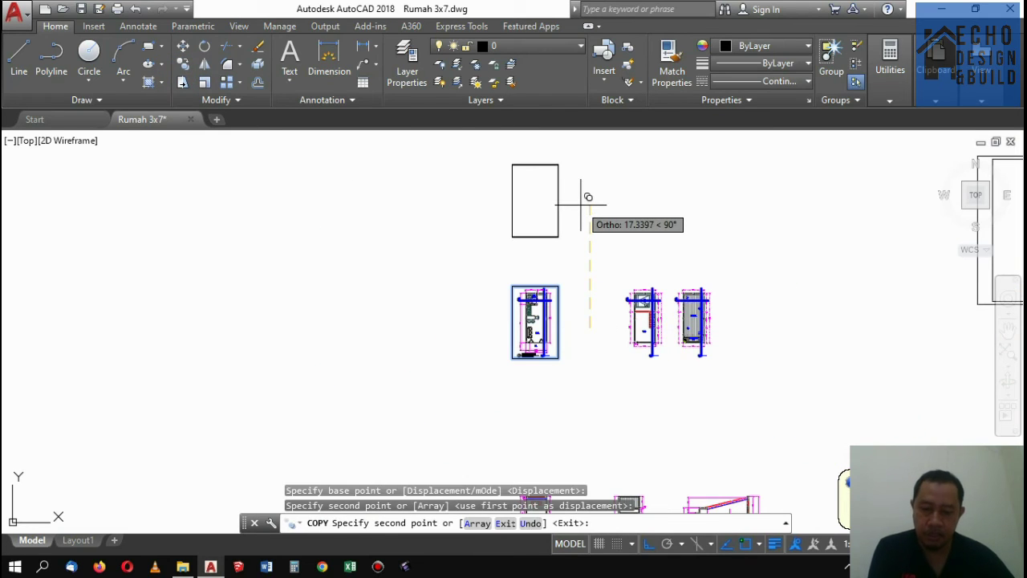
key(Return)
- Scale the copied frame by 4 from its lower-left corner
click(575, 220)
click(519, 215)
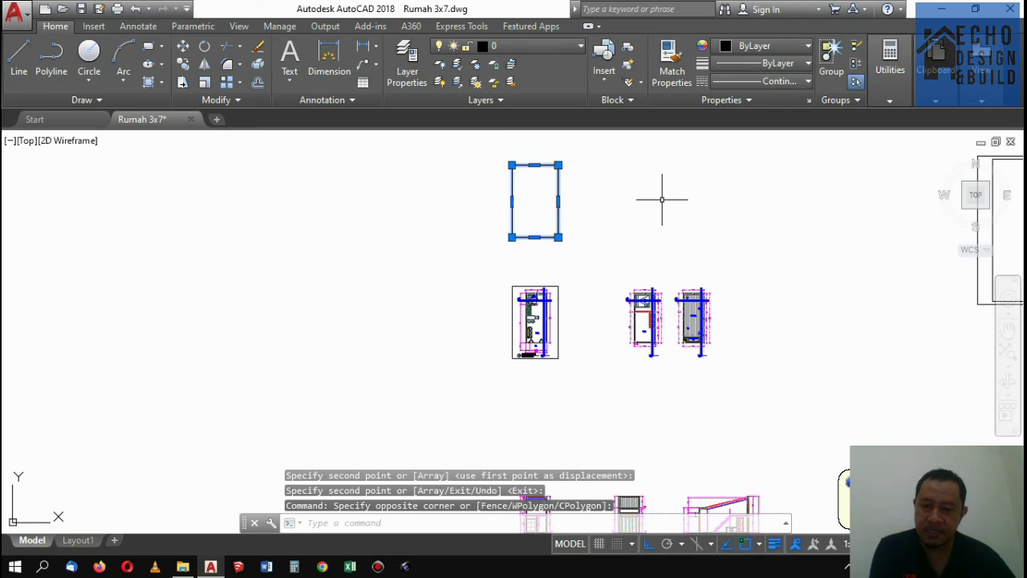
text(sc)
key(Return)
click(512, 236)
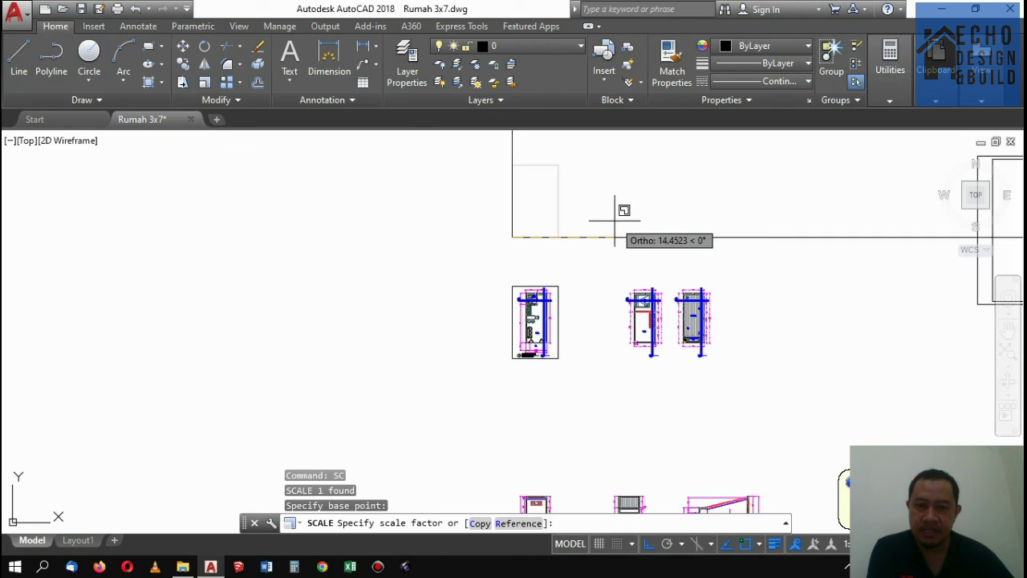
text(4)
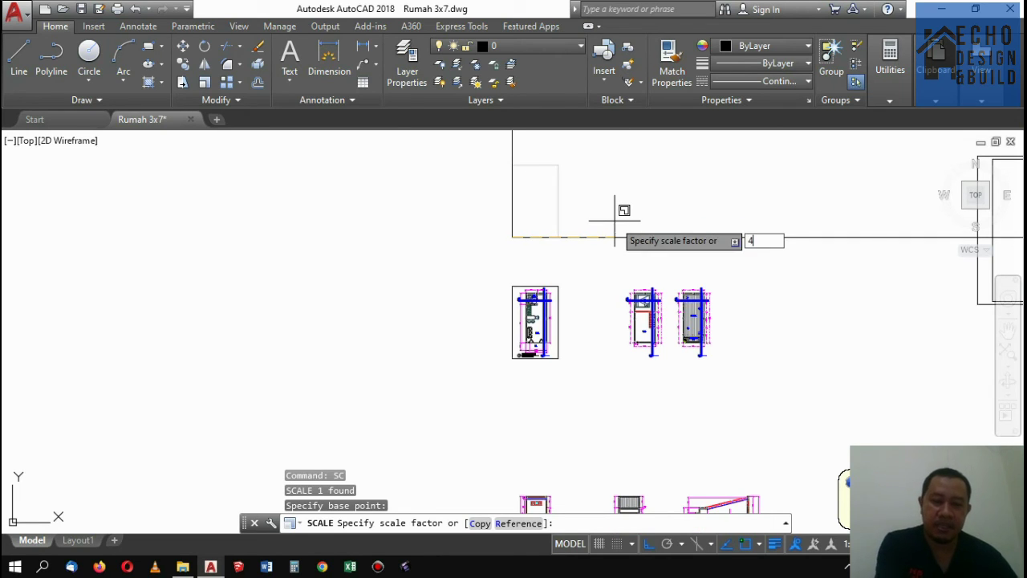
key(Return)
scroll(633, 257, down, 3)
scroll(663, 275, down, 2)
scroll(662, 275, up, 4)
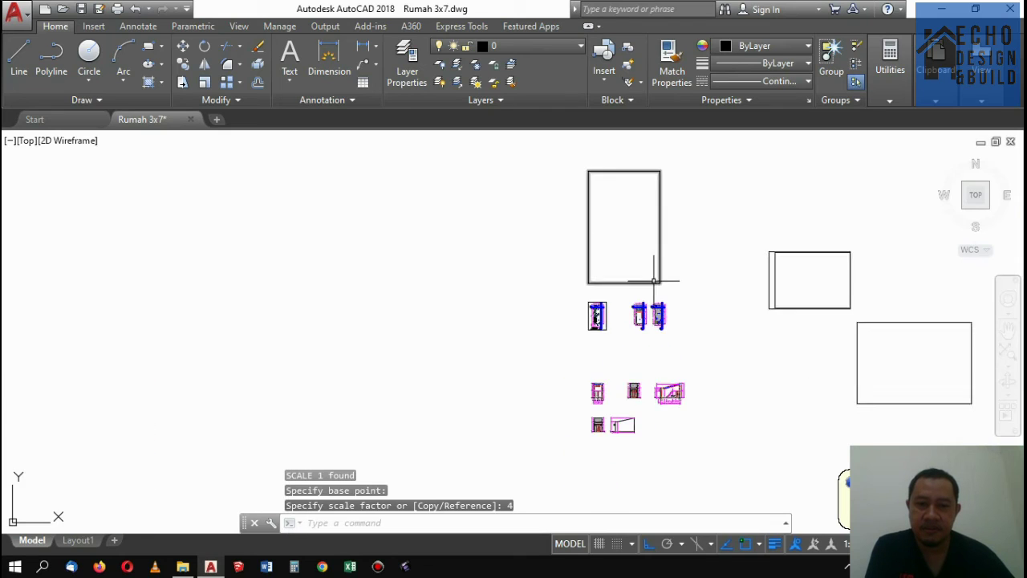
scroll(658, 277, down, 4)
scroll(661, 265, up, 2)
- Rotate the enlarged frame 270° about its bottom-right corner into landscape
click(668, 265)
click(642, 264)
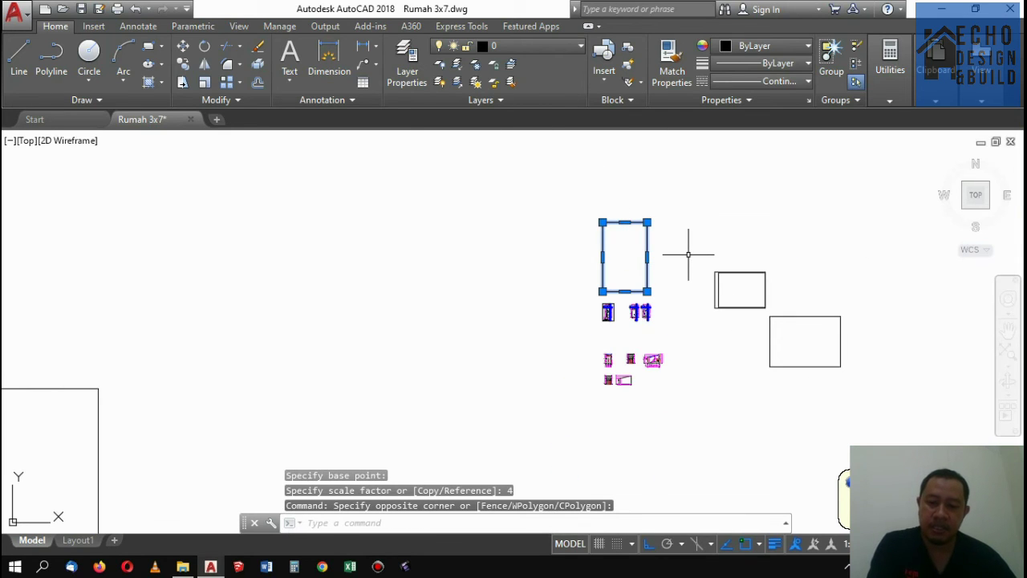
text(ro)
key(Return)
click(646, 291)
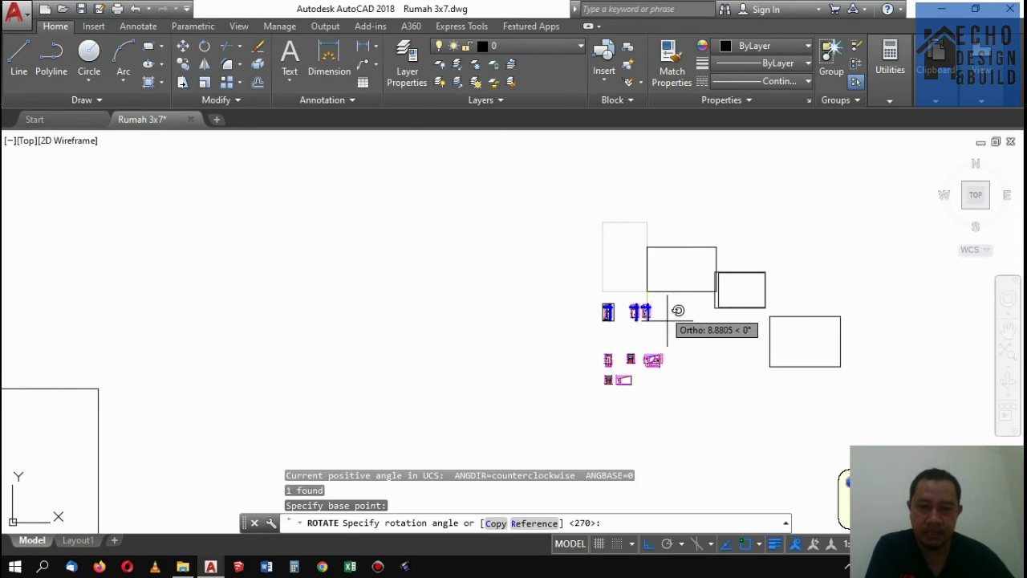
scroll(663, 334, up, 2)
click(662, 334)
- Move the rotated frame so it encloses all three floor plans
click(523, 272)
click(751, 194)
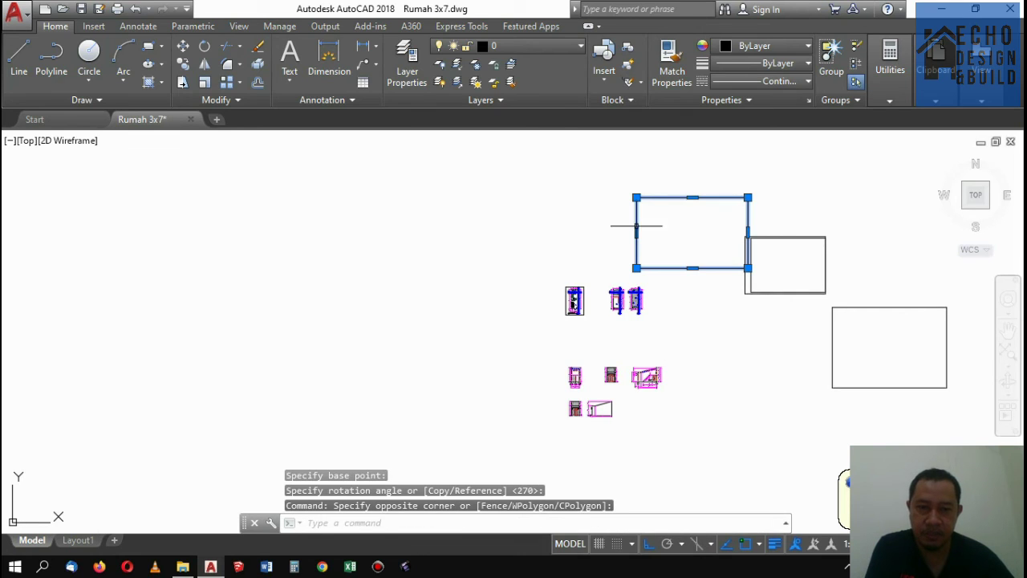
text(m)
key(Return)
click(798, 195)
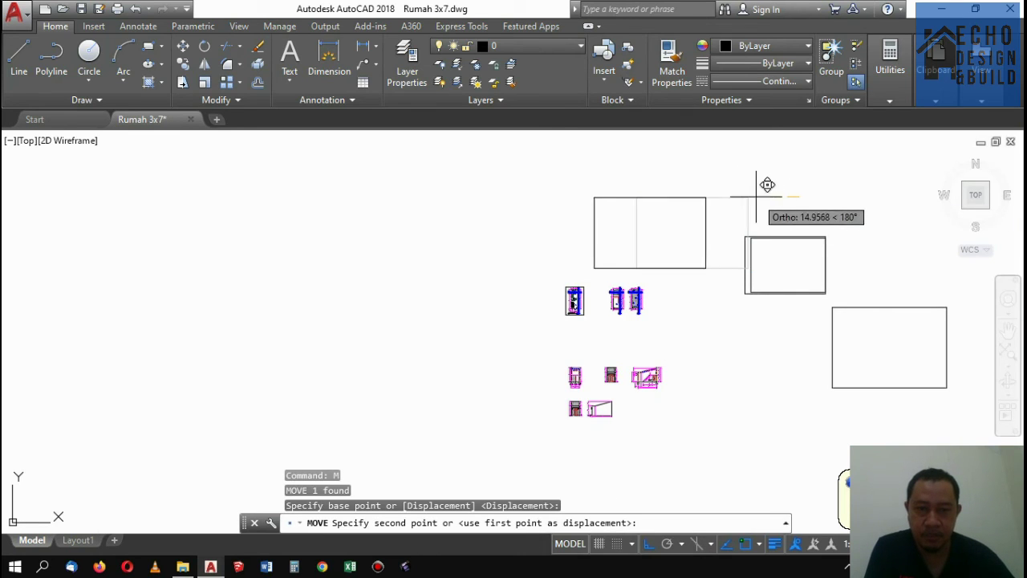
click(706, 183)
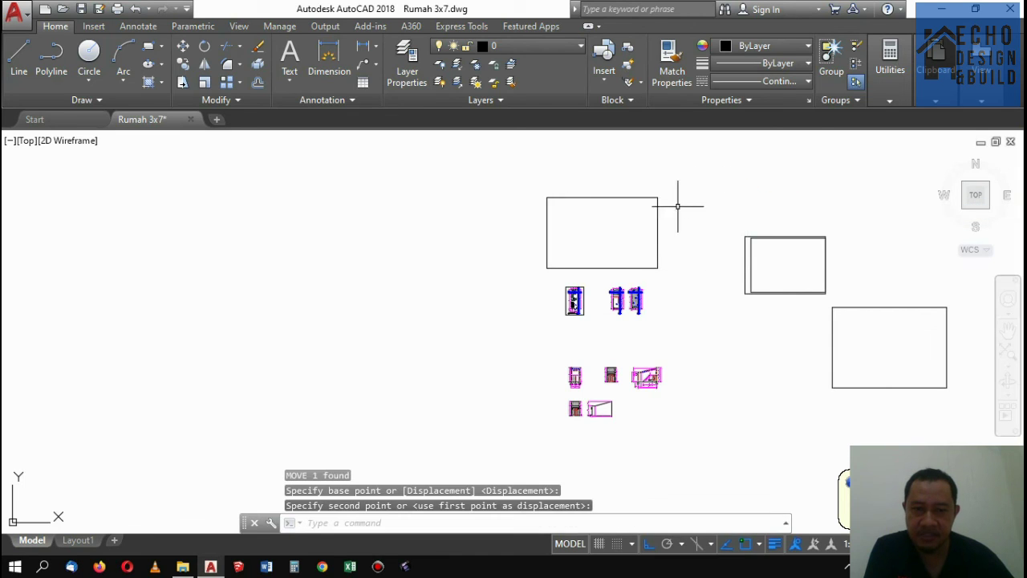
click(688, 202)
click(642, 228)
key(Return)
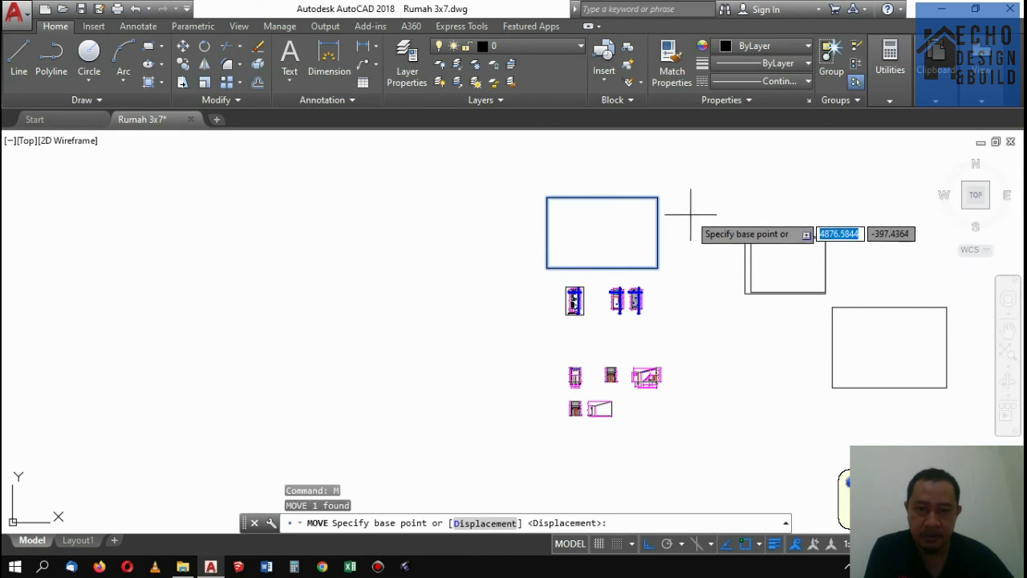
click(688, 203)
click(682, 267)
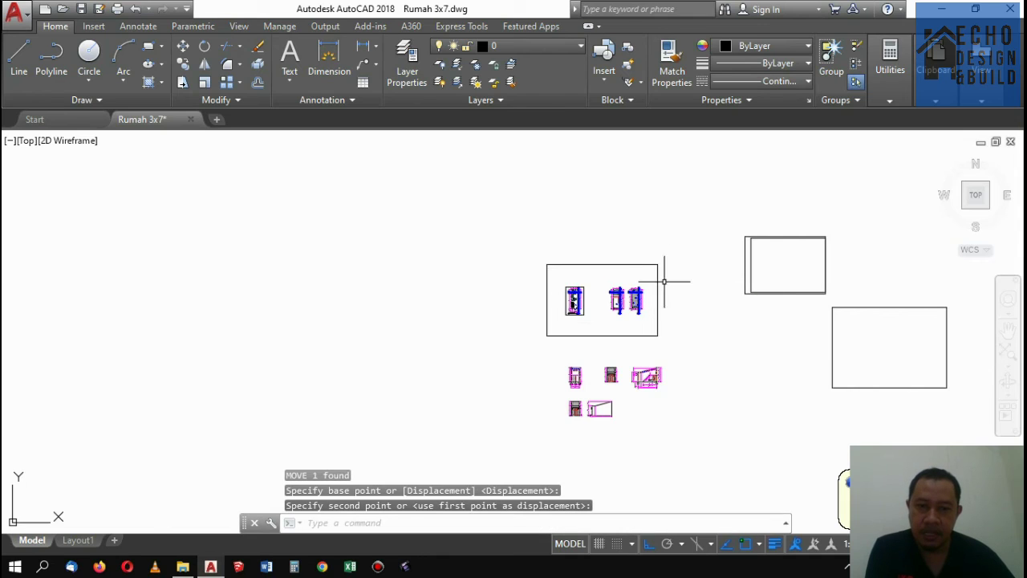
- Zoom in and window-select beside the floor plan to inspect the frame outlines
scroll(583, 305, up, 4)
scroll(606, 277, down, 4)
scroll(611, 280, up, 4)
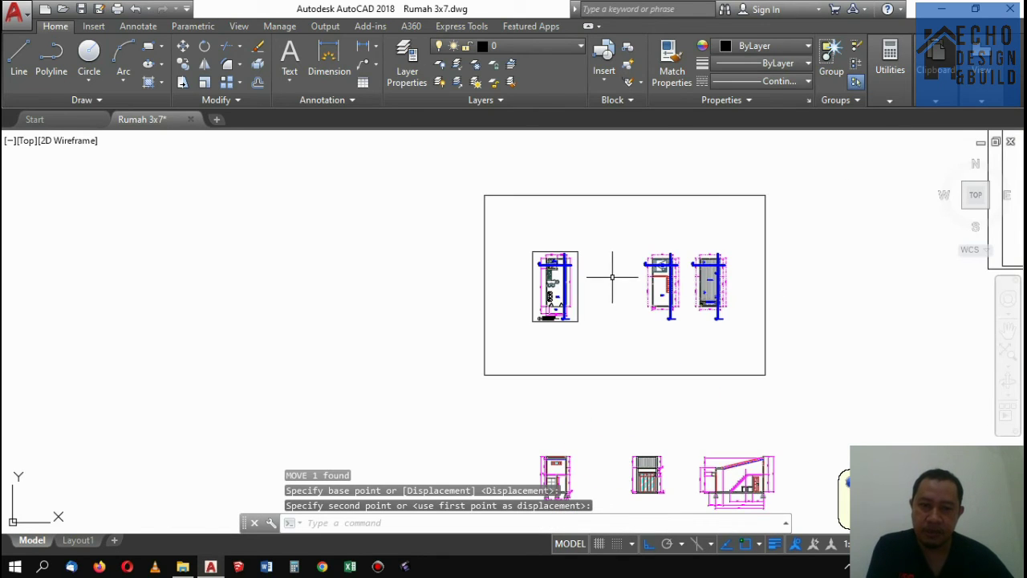
scroll(617, 269, up, 2)
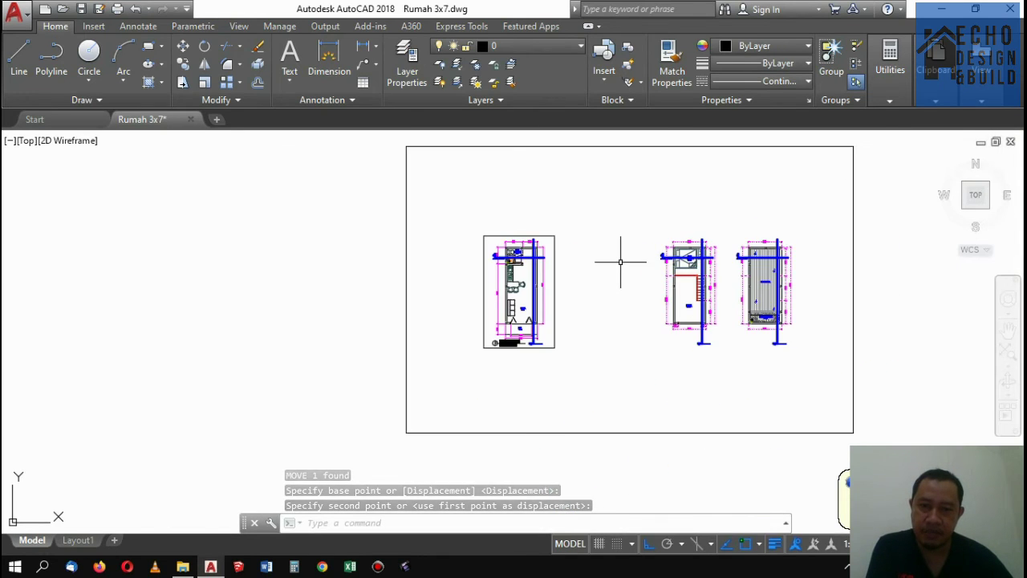
scroll(583, 278, up, 4)
scroll(591, 271, down, 6)
scroll(597, 269, up, 4)
scroll(614, 264, up, 2)
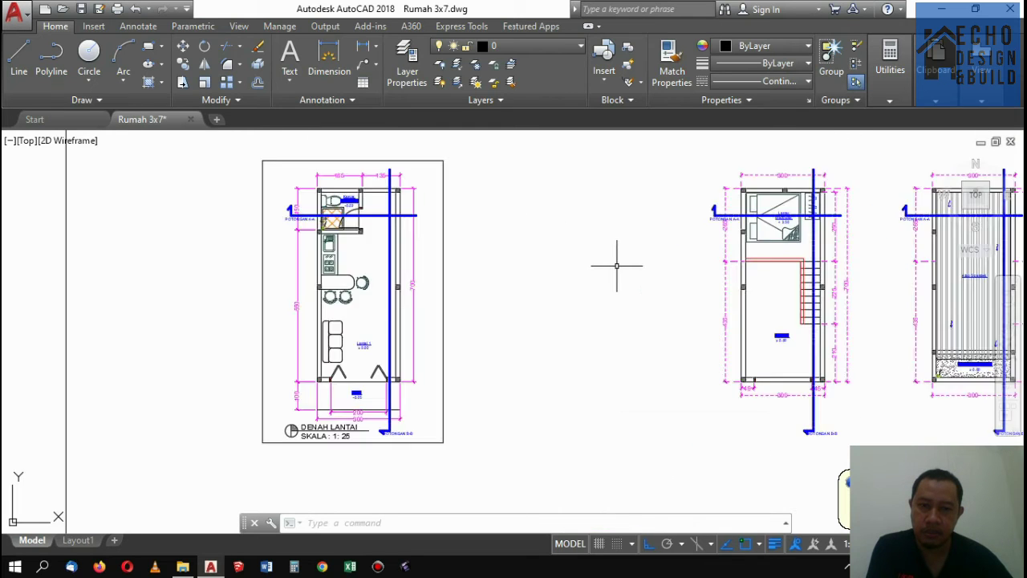
scroll(634, 263, down, 6)
scroll(638, 261, up, 2)
scroll(629, 279, down, 4)
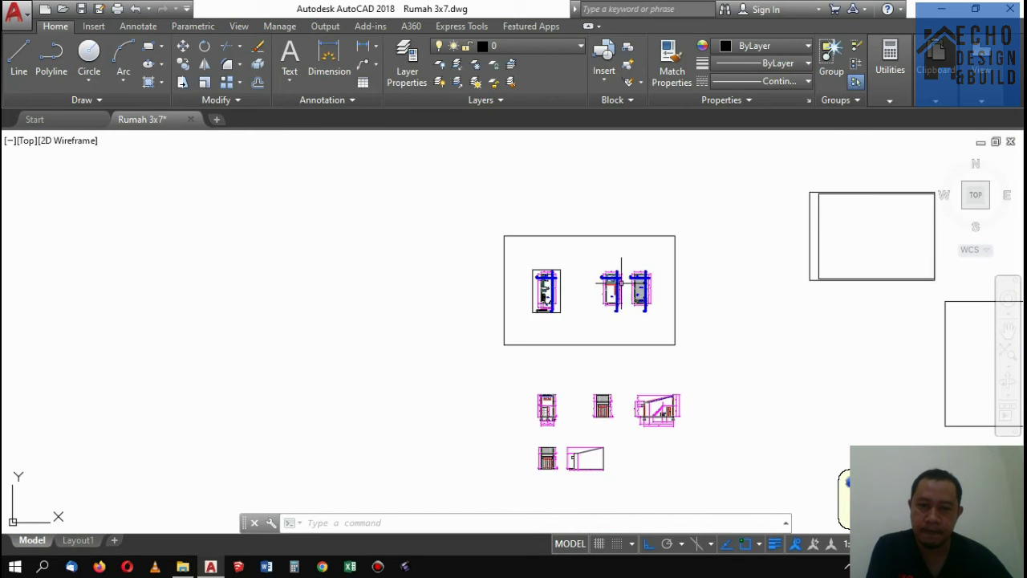
scroll(552, 293, up, 4)
scroll(551, 273, up, 5)
click(637, 250)
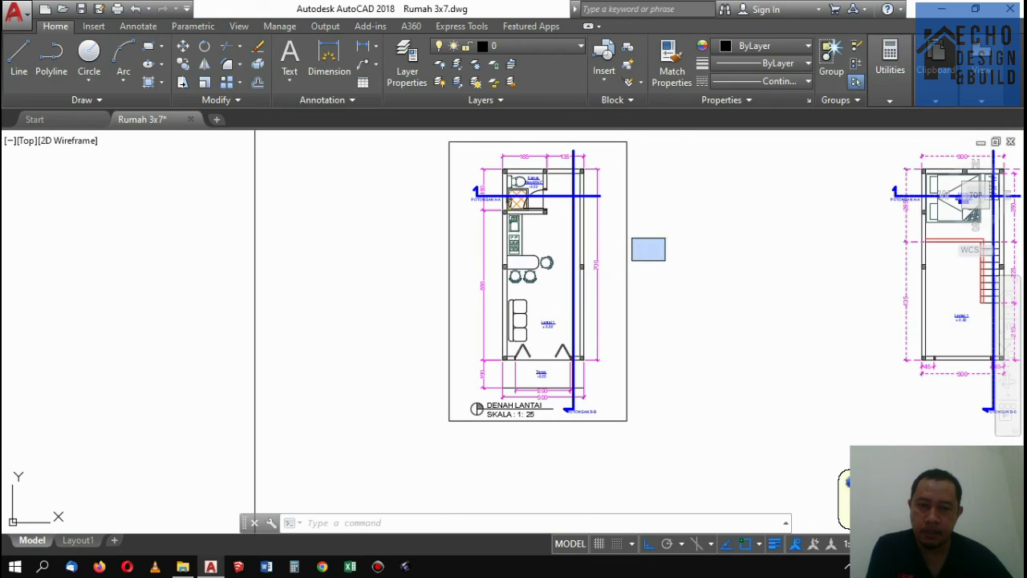
click(669, 259)
- Delete the doubled upper frame outline, then check the remaining frames
scroll(647, 266, down, 5)
scroll(647, 266, up, 4)
scroll(630, 271, down, 7)
scroll(641, 275, up, 5)
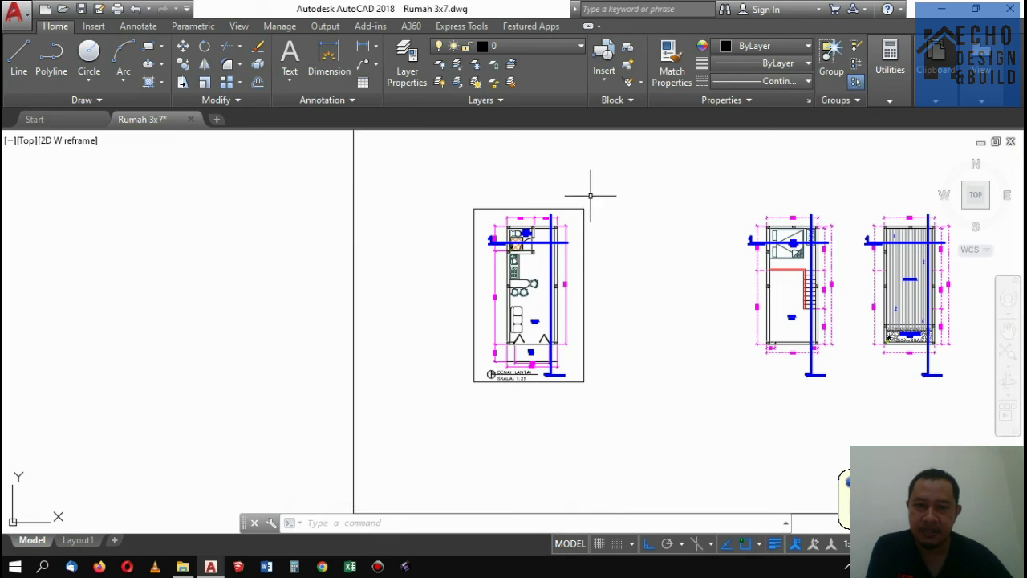
scroll(591, 195, down, 4)
scroll(615, 222, up, 4)
scroll(615, 268, down, 5)
scroll(641, 261, up, 5)
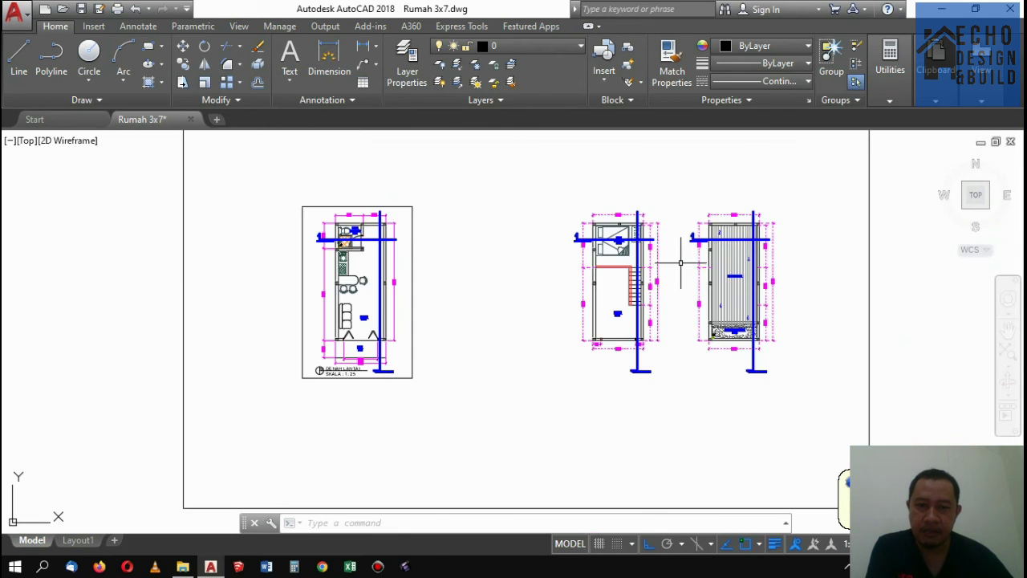
scroll(642, 257, down, 8)
scroll(786, 227, up, 2)
scroll(786, 226, up, 2)
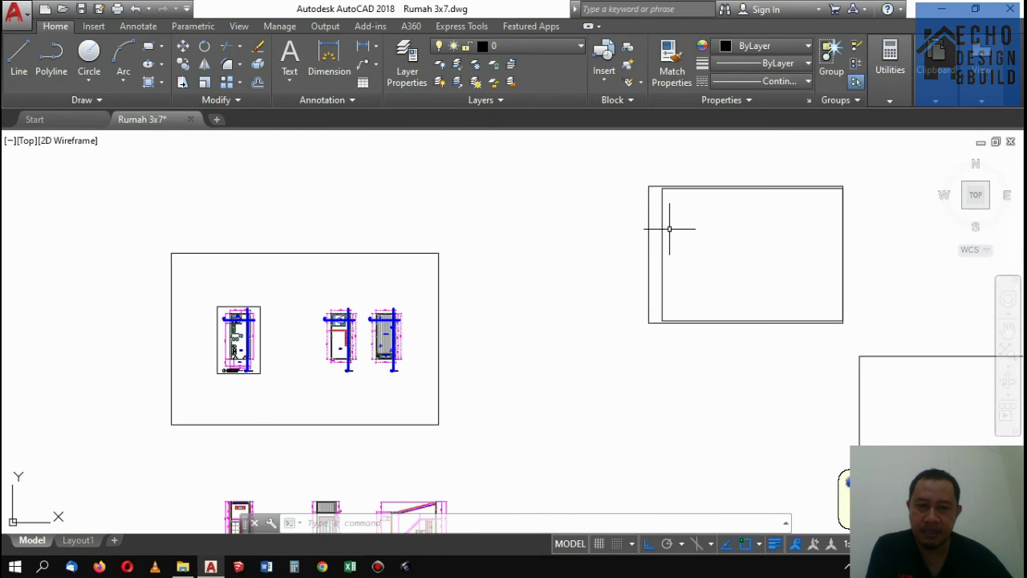
scroll(669, 229, down, 6)
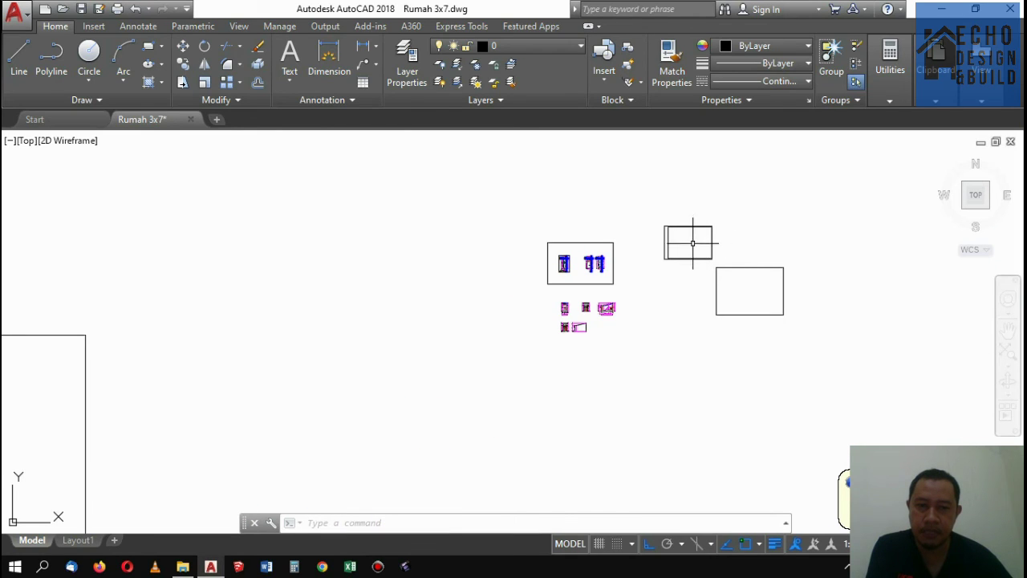
scroll(718, 264, up, 4)
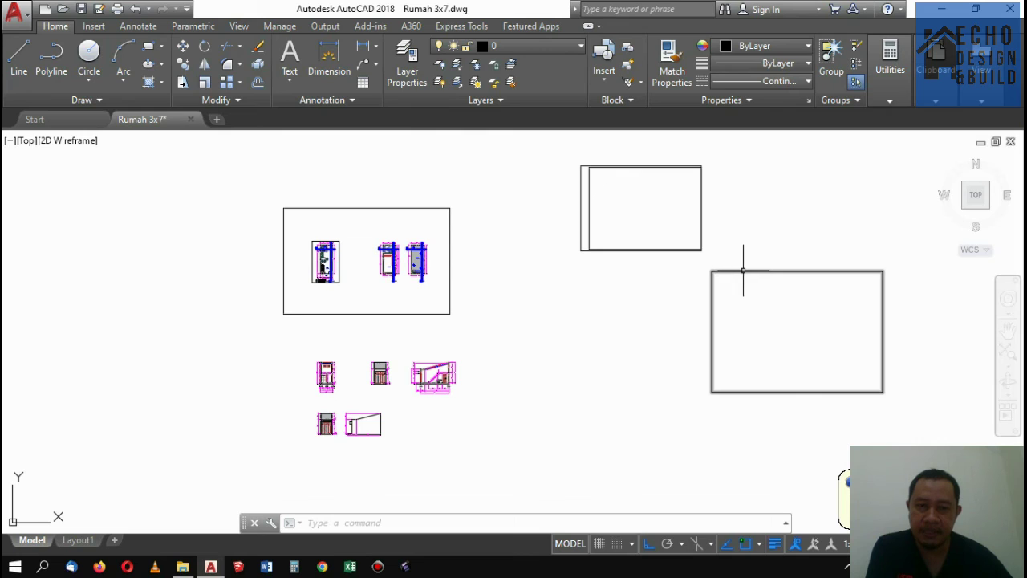
click(589, 206)
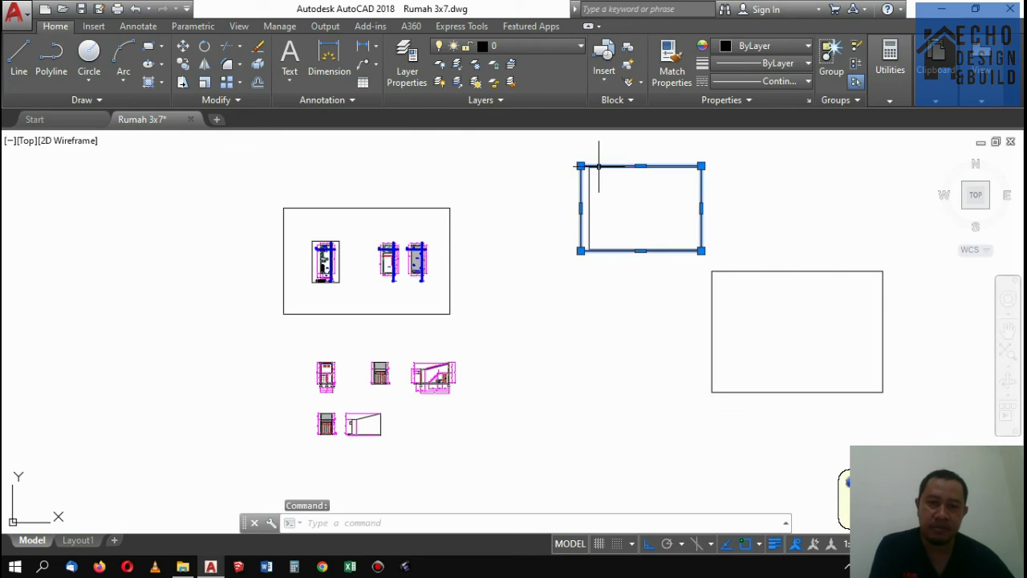
key(Delete)
click(711, 219)
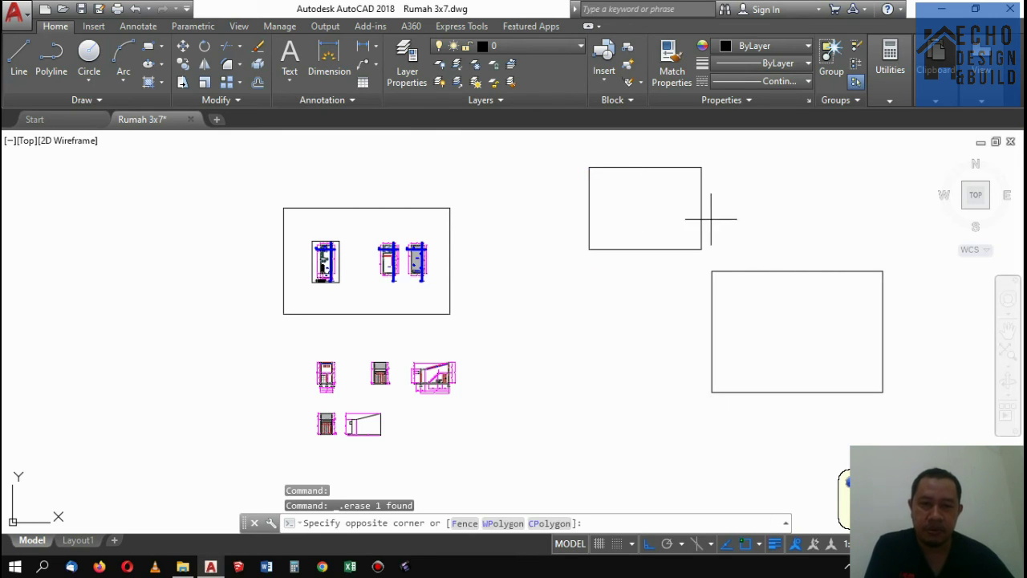
click(685, 199)
click(785, 286)
click(767, 258)
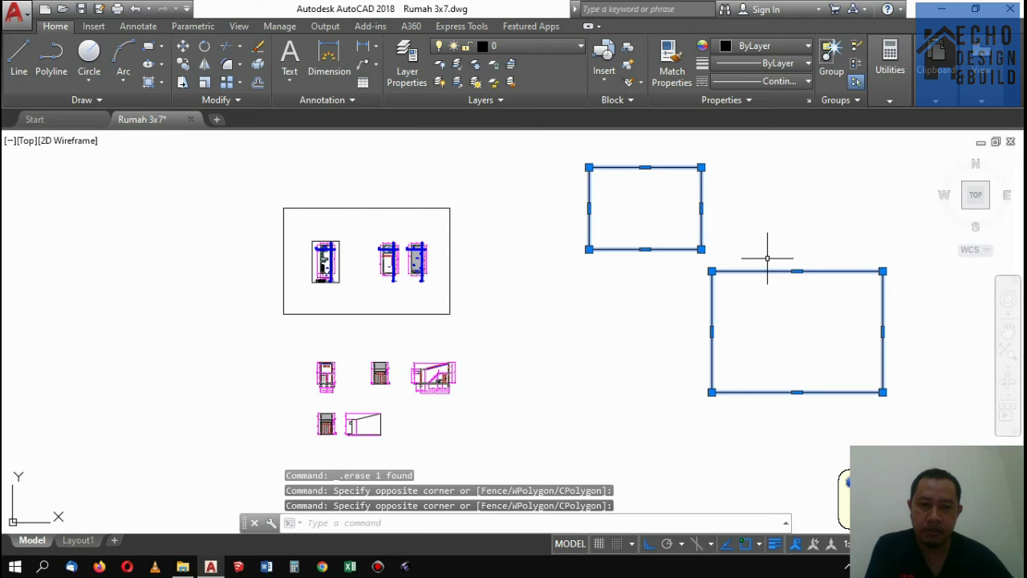
key(Escape)
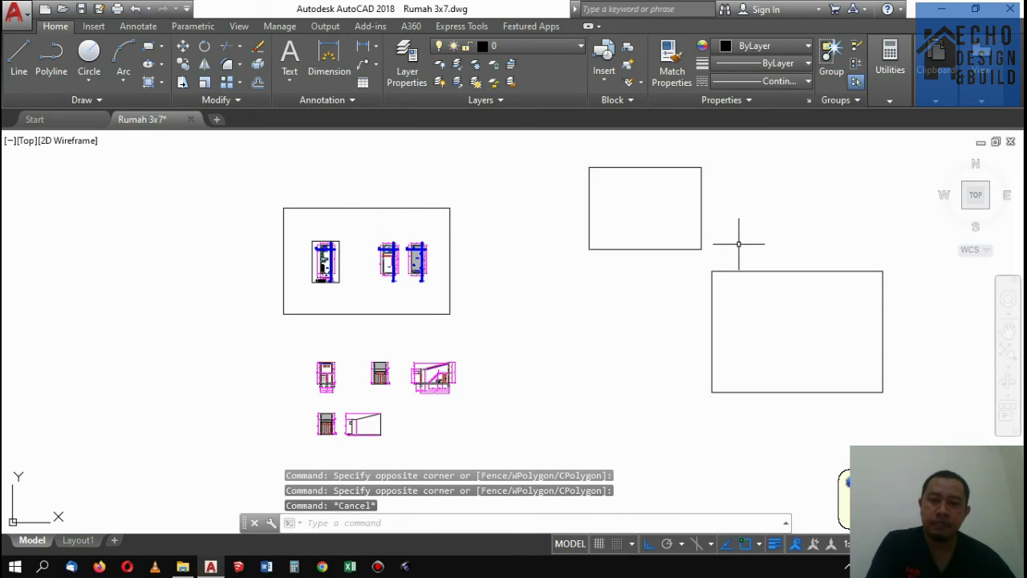
- Plot to DWG To PDF.pc3 on ISO A4 (297.00 x 210.00 MM) and open the plotter's Properties
click(121, 10)
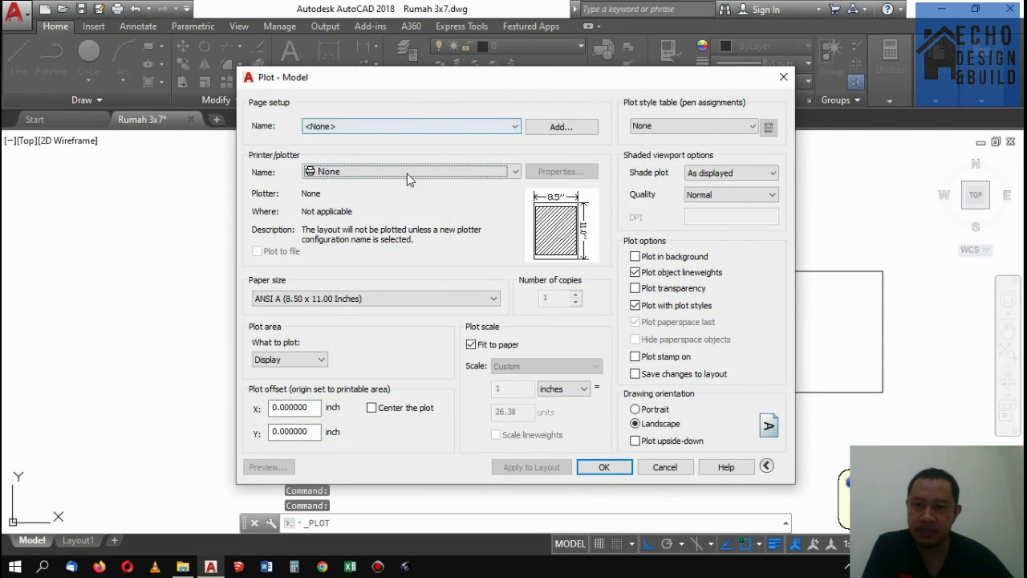
click(407, 174)
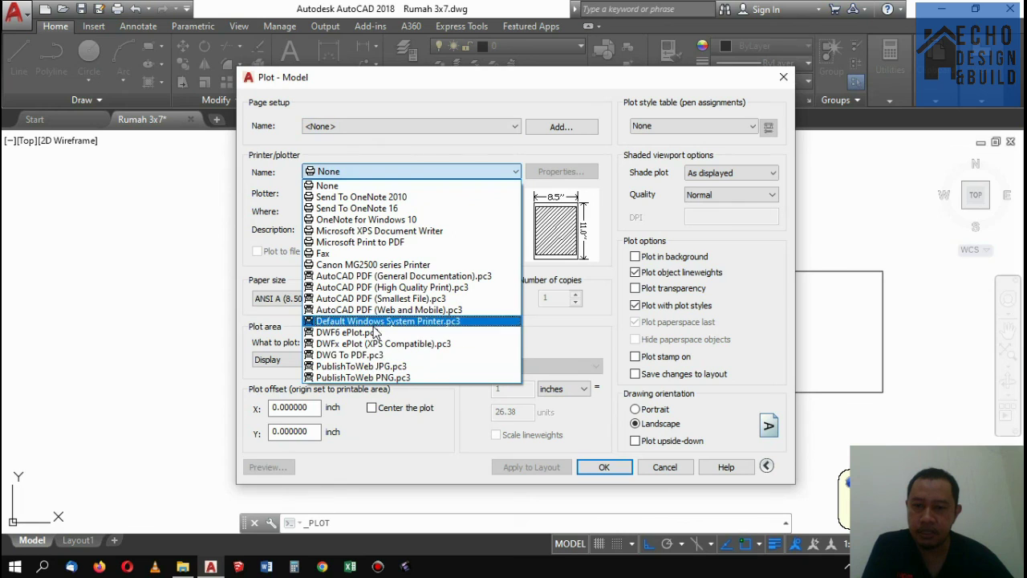
click(367, 355)
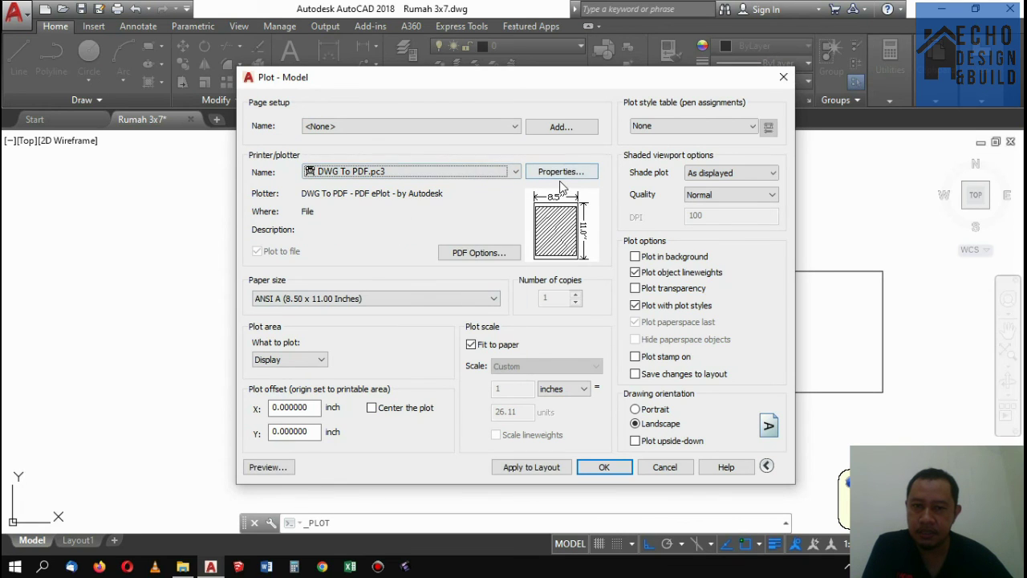
click(474, 298)
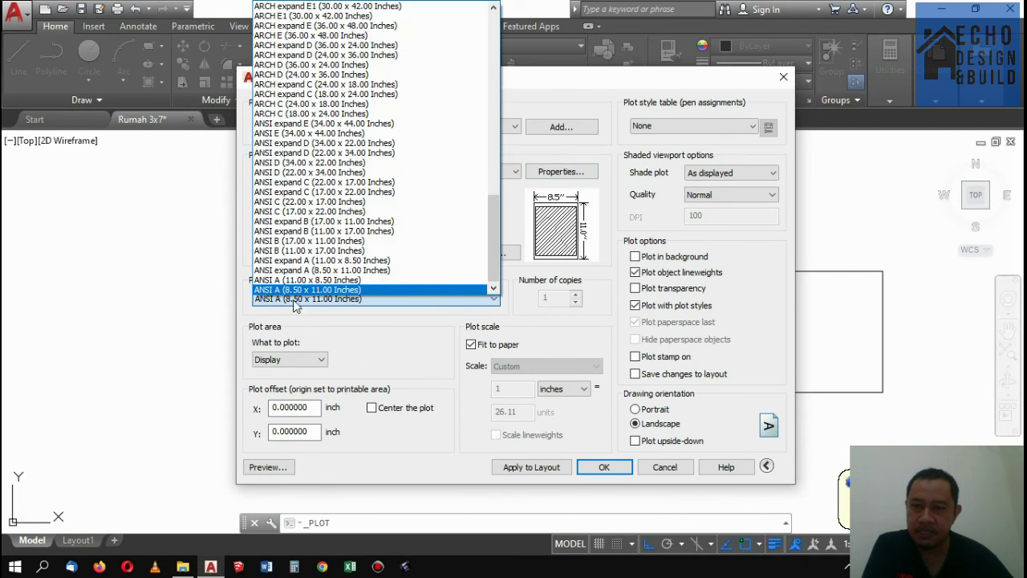
scroll(305, 232, up, 2)
scroll(306, 232, up, 4)
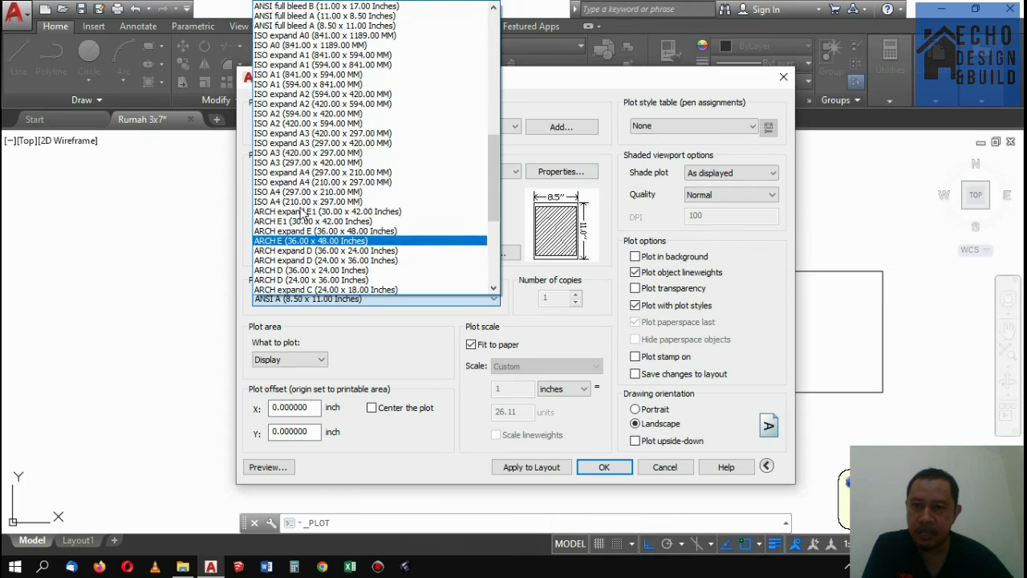
scroll(309, 177, up, 2)
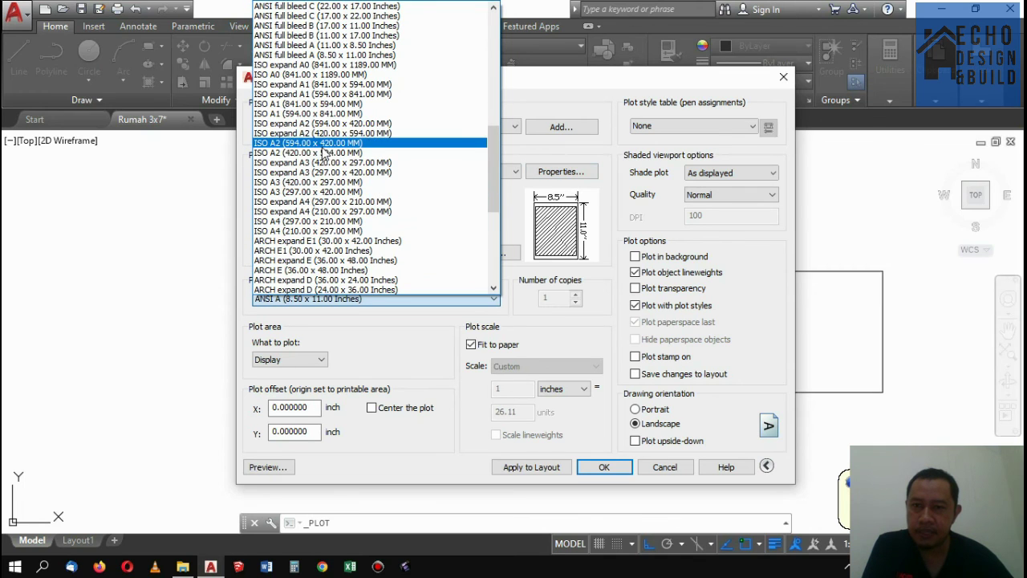
click(297, 221)
click(539, 174)
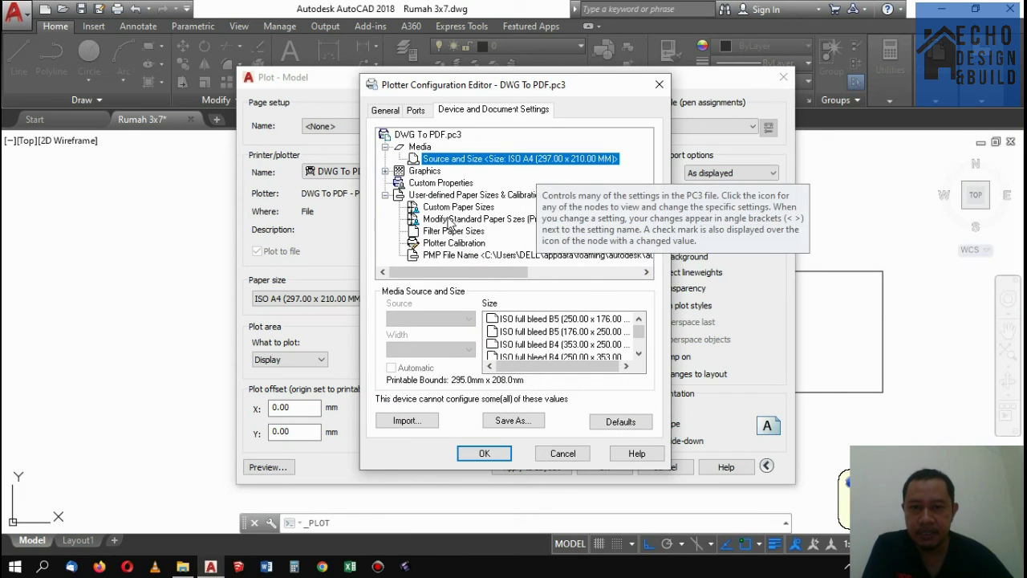
- Look up ISO A4 (297 x 210)'s printable area of 295.0 x 208.0 mm, then cancel without changes
click(477, 220)
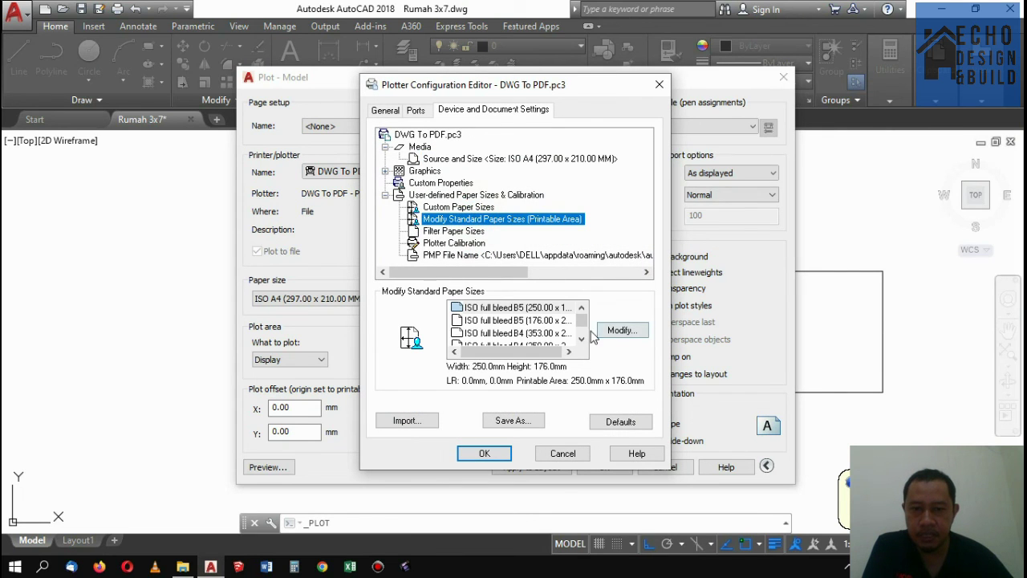
click(583, 339)
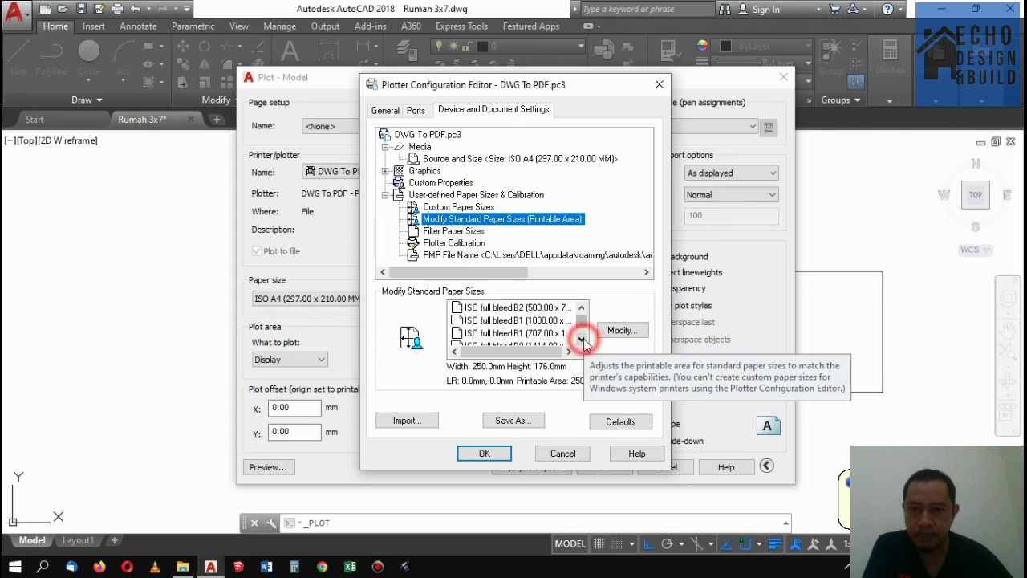
mouse_move(476, 90)
mouse_down()
mouse_move(685, 110)
mouse_move(573, 73)
mouse_up()
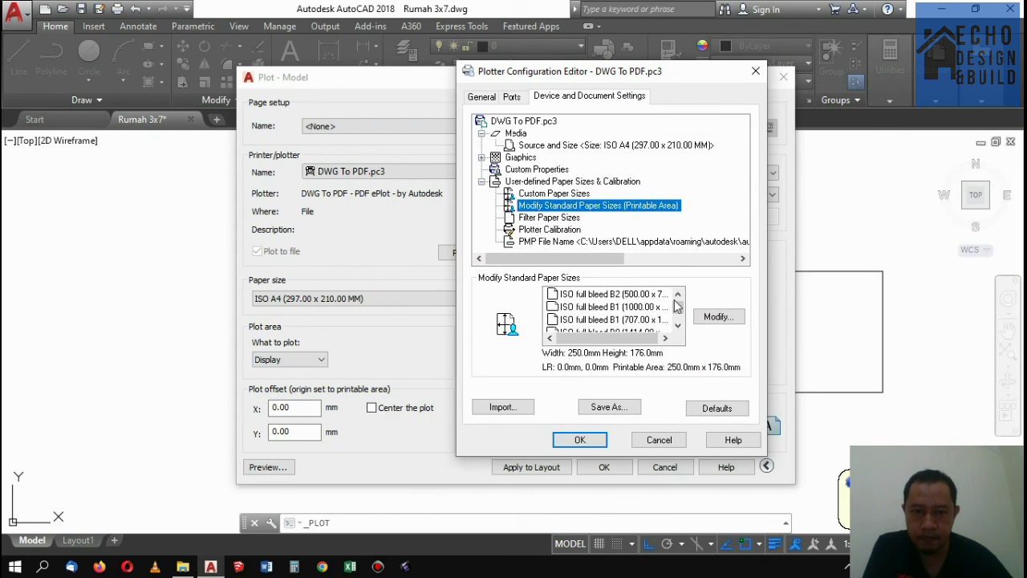
drag(679, 310, 679, 320)
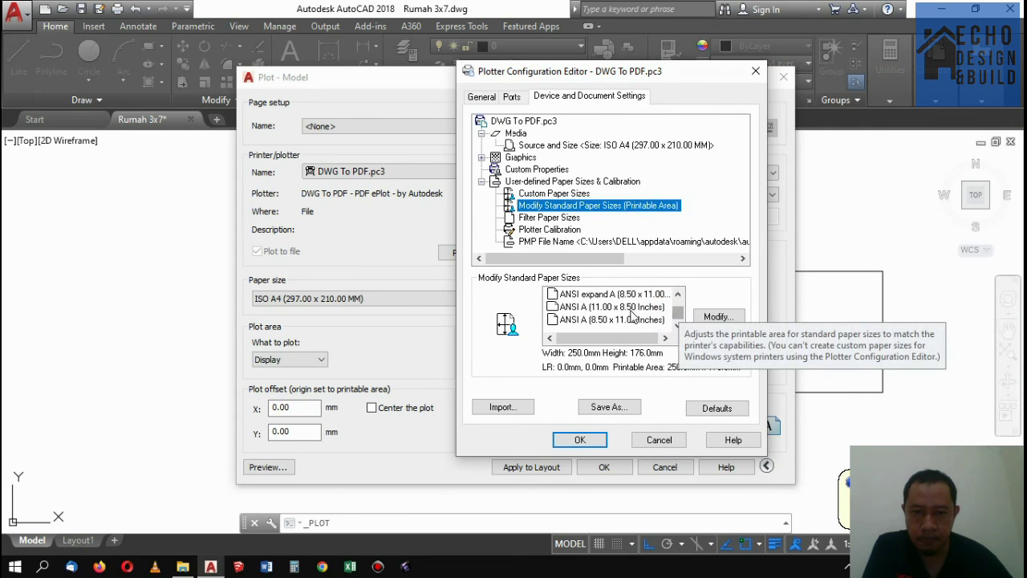
click(630, 310)
scroll(626, 310, down, 1)
scroll(624, 311, down, 3)
scroll(621, 312, down, 2)
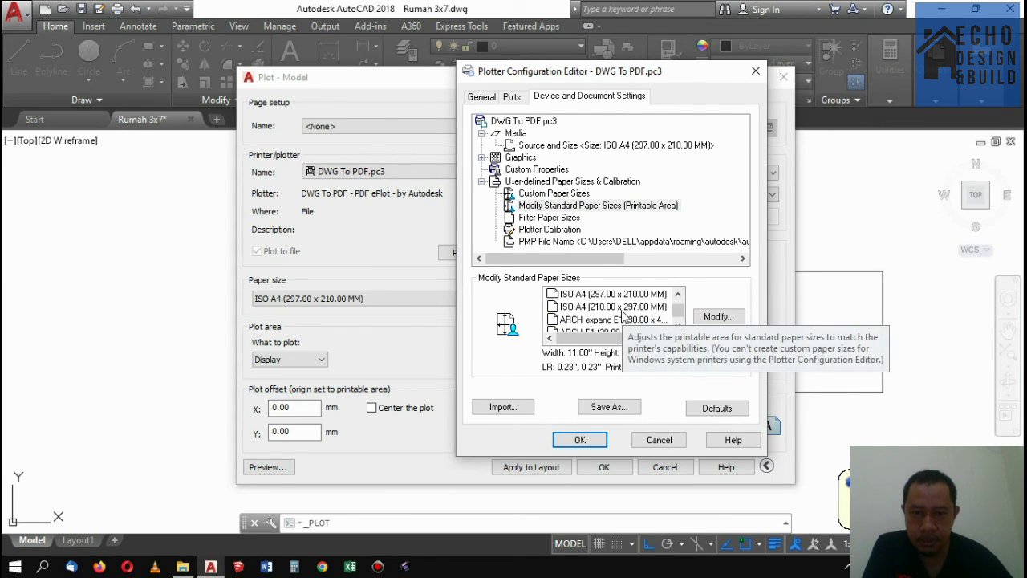
scroll(618, 317, up, 2)
scroll(606, 321, down, 2)
click(608, 295)
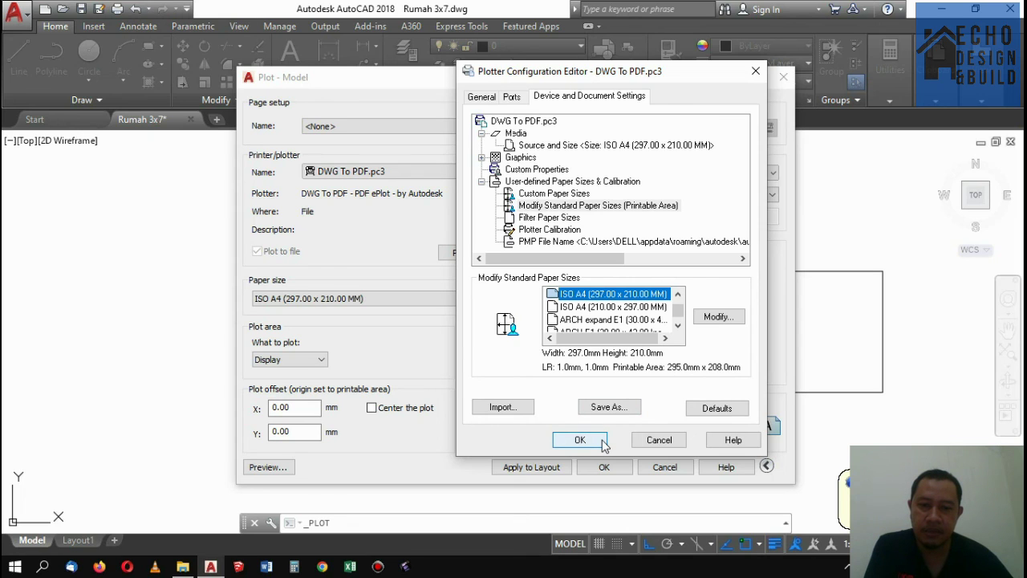
click(659, 440)
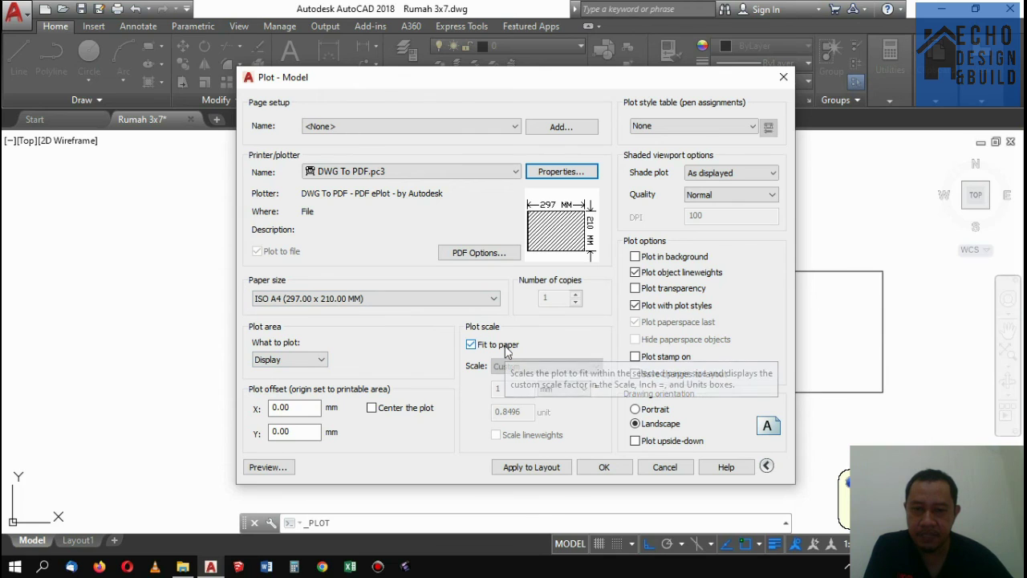
- Set the plot area to Window and pick the upper-right frame's top-left corner as its first corner
click(320, 363)
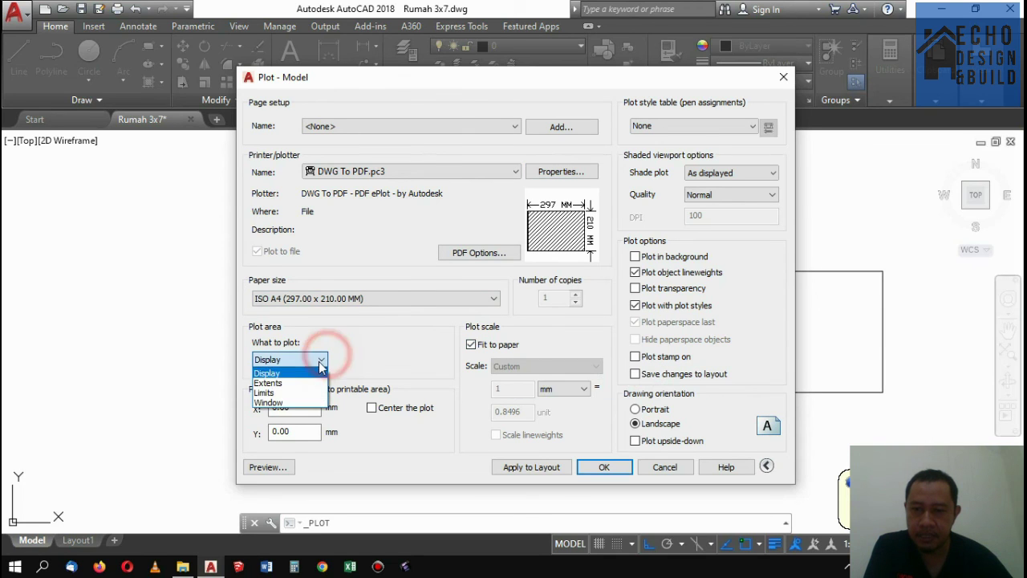
click(269, 402)
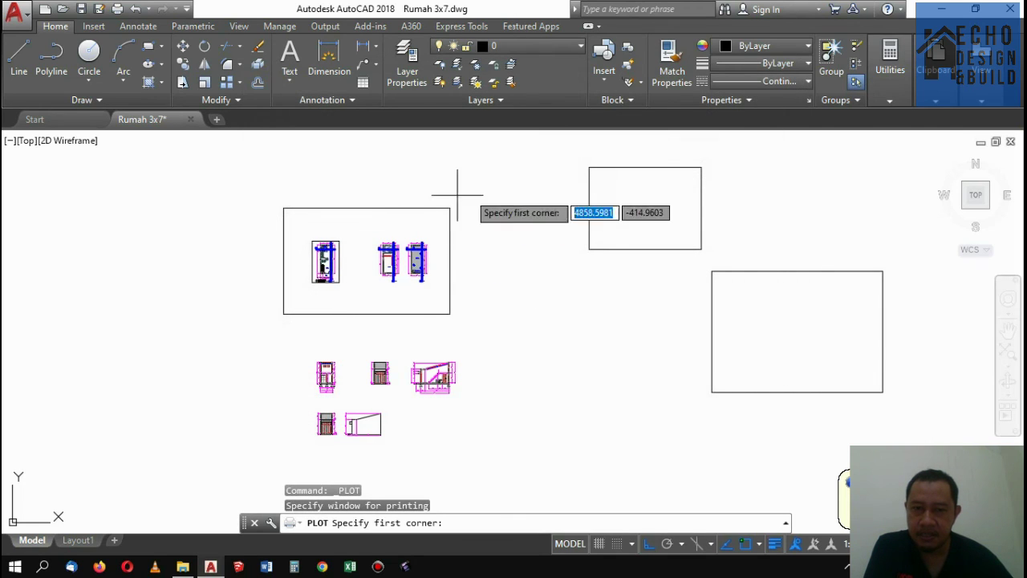
scroll(308, 241, up, 4)
scroll(405, 249, down, 2)
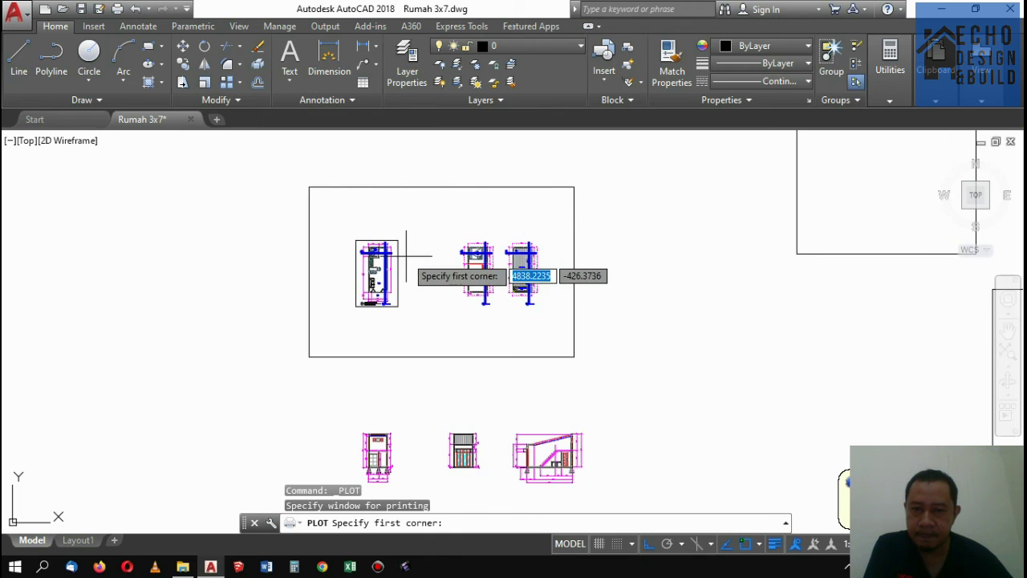
scroll(406, 284, down, 4)
scroll(555, 213, up, 4)
scroll(603, 252, down, 4)
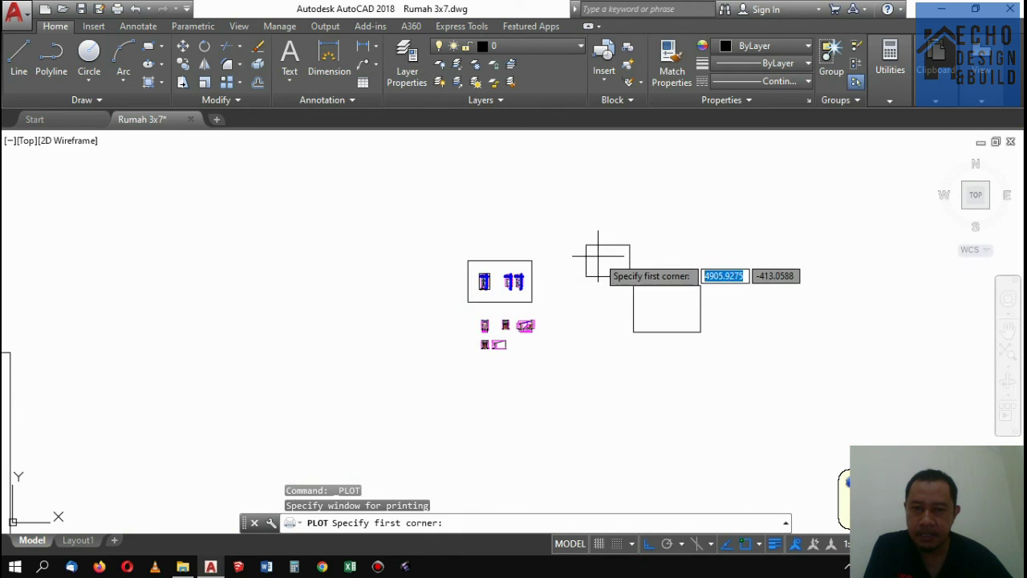
scroll(513, 265, up, 2)
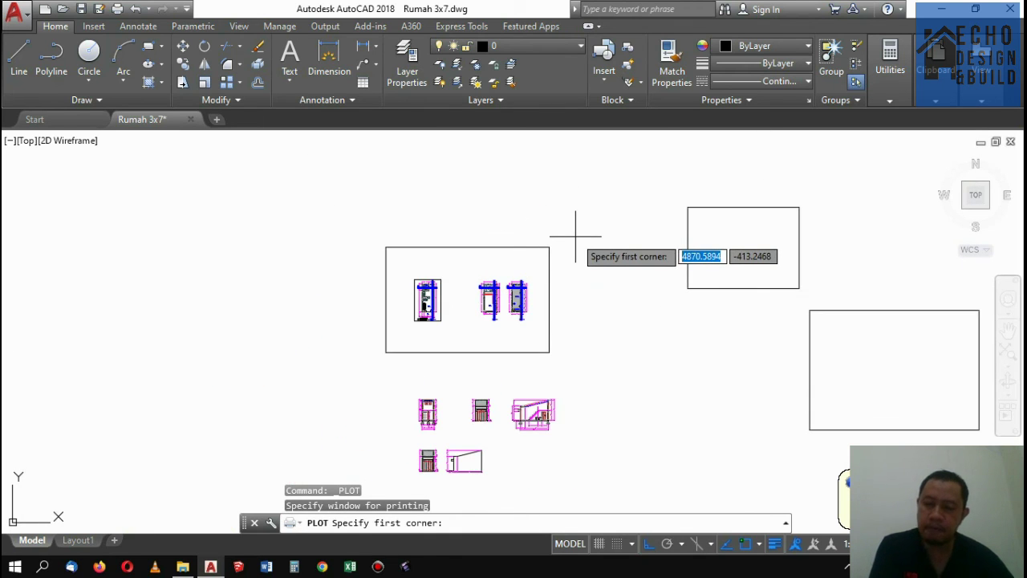
scroll(575, 238, down, 2)
scroll(575, 238, up, 4)
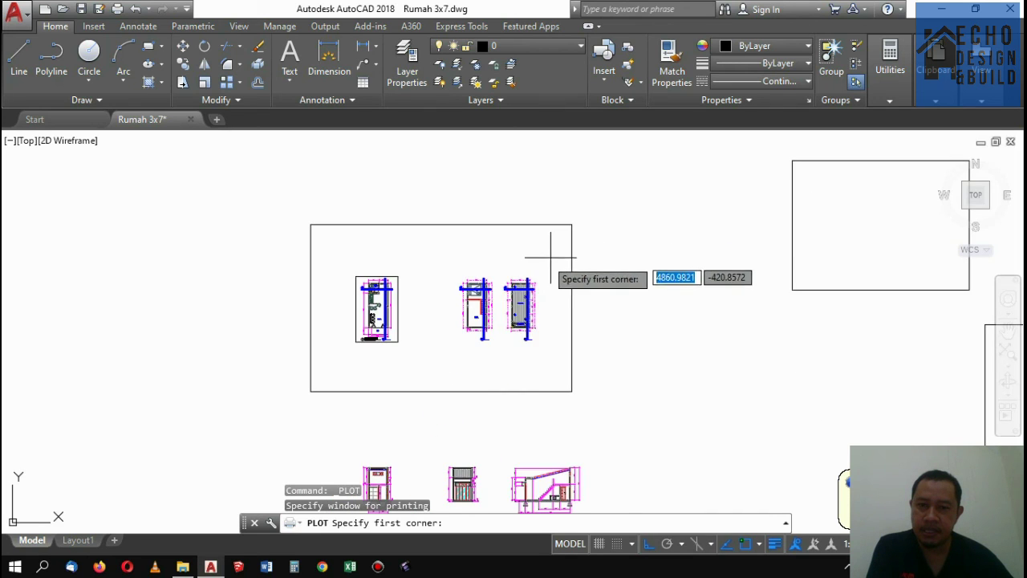
scroll(550, 259, up, 4)
scroll(532, 294, down, 4)
scroll(542, 282, down, 2)
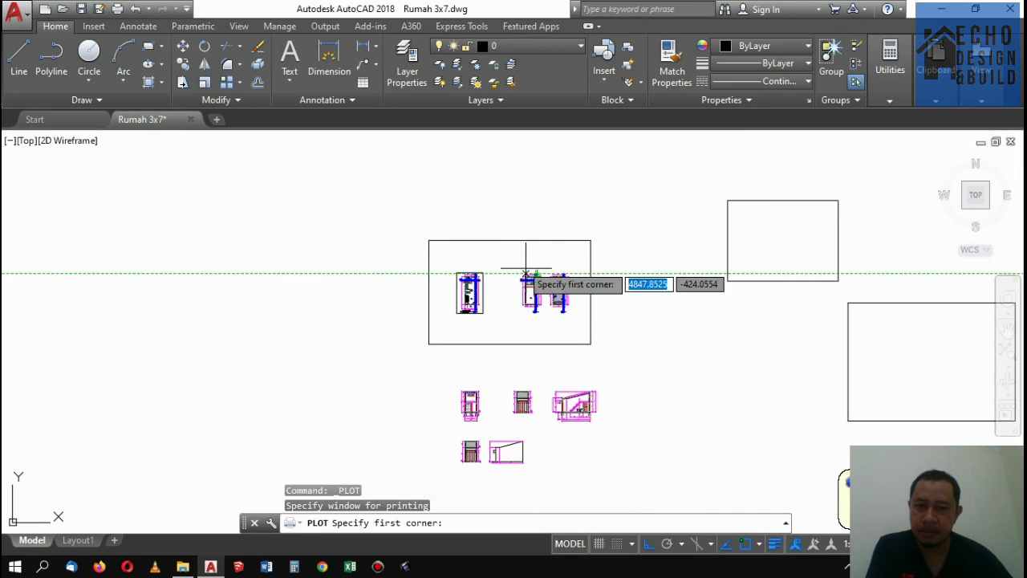
click(727, 201)
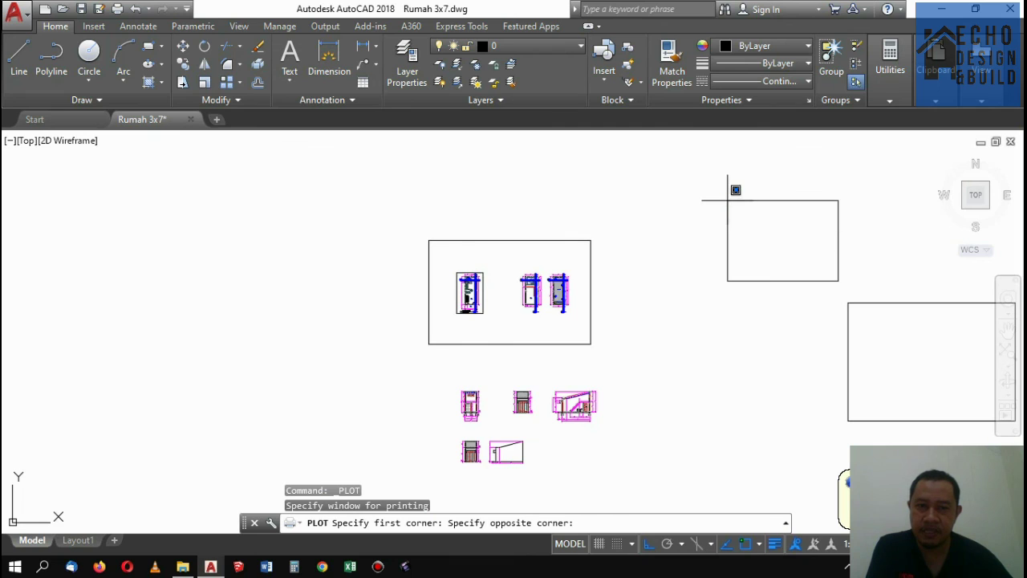
- Pick the window's opposite corner, preview the blank sheet, then cancel the plot
click(837, 280)
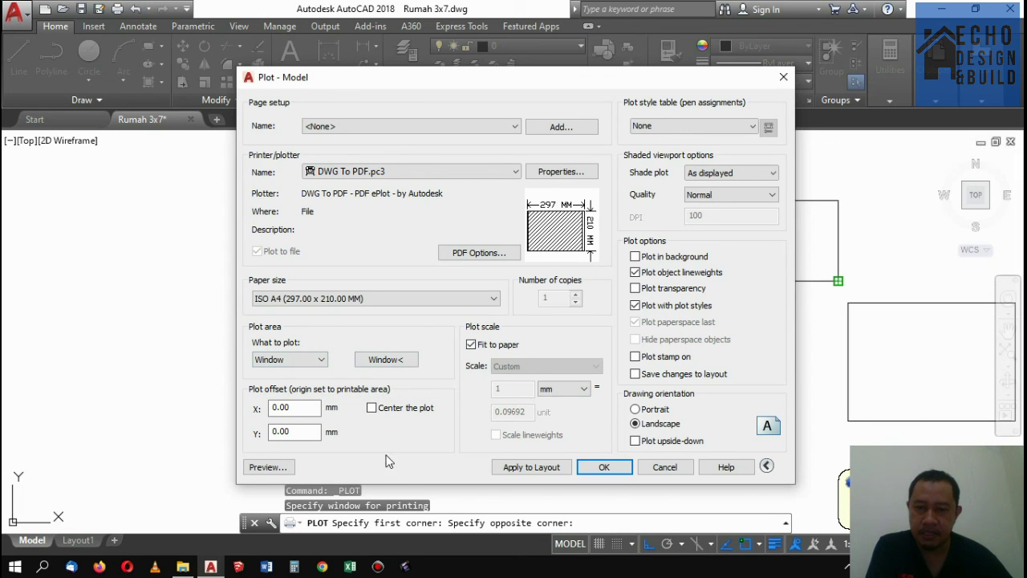
click(271, 467)
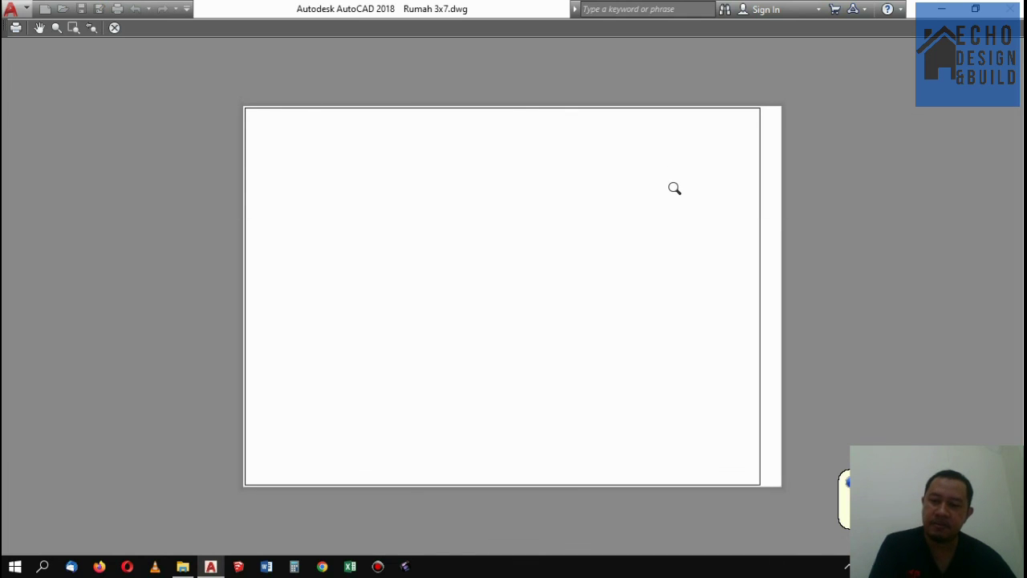
key(Escape)
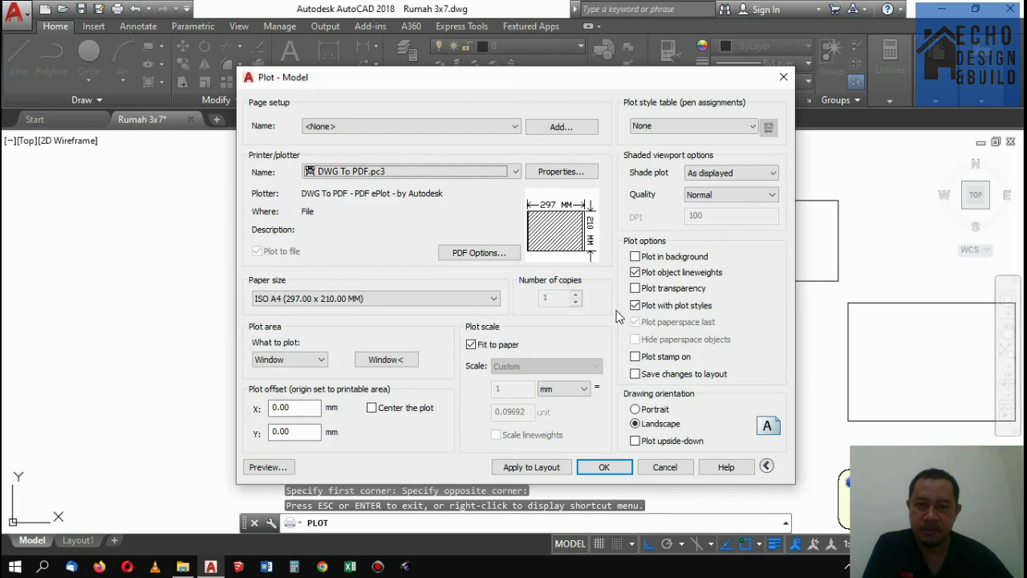
click(664, 467)
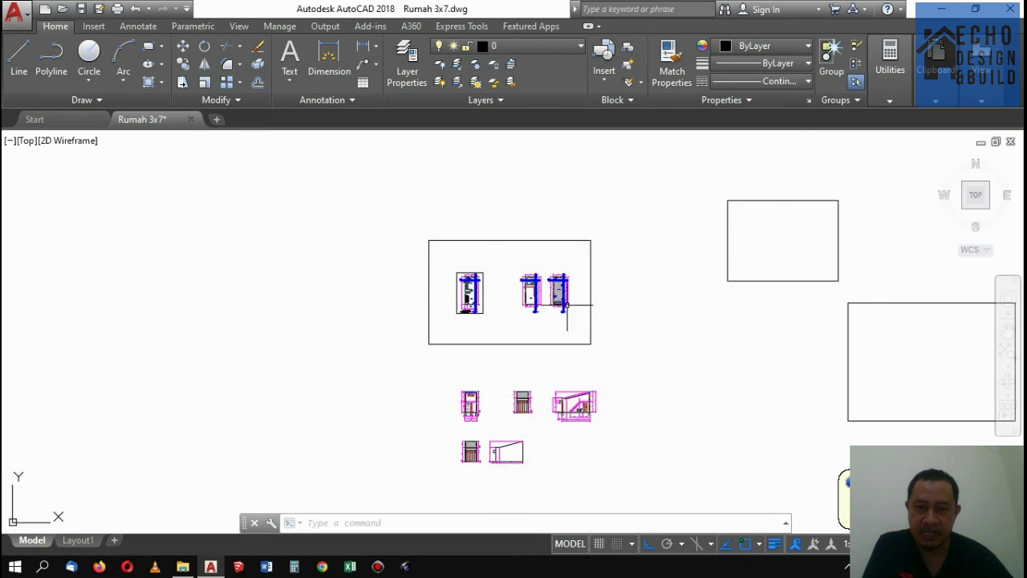
scroll(567, 305, up, 4)
scroll(593, 289, down, 2)
scroll(629, 257, down, 4)
scroll(643, 262, up, 4)
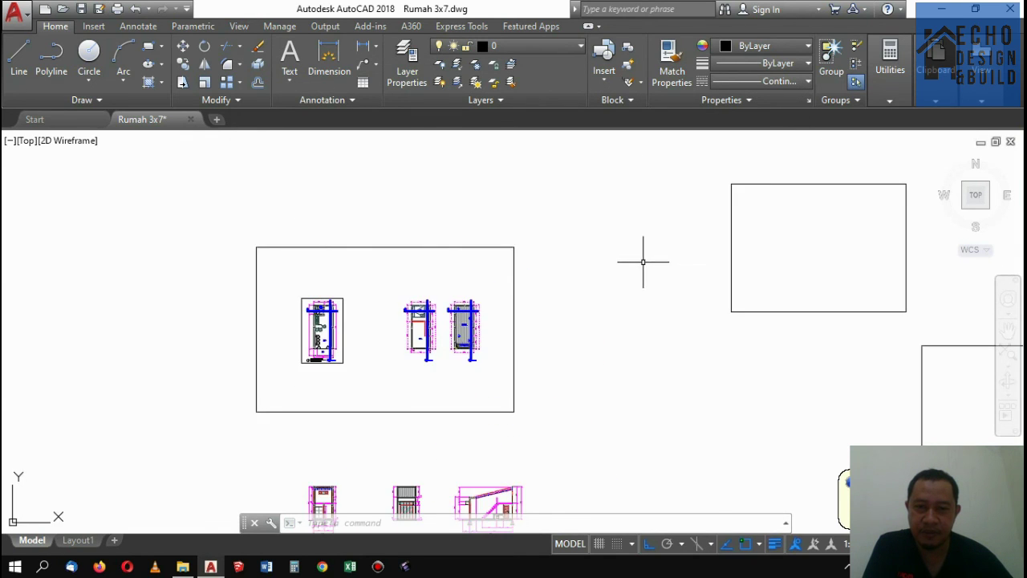
scroll(642, 261, down, 4)
scroll(514, 289, up, 8)
scroll(554, 272, down, 8)
scroll(538, 259, up, 6)
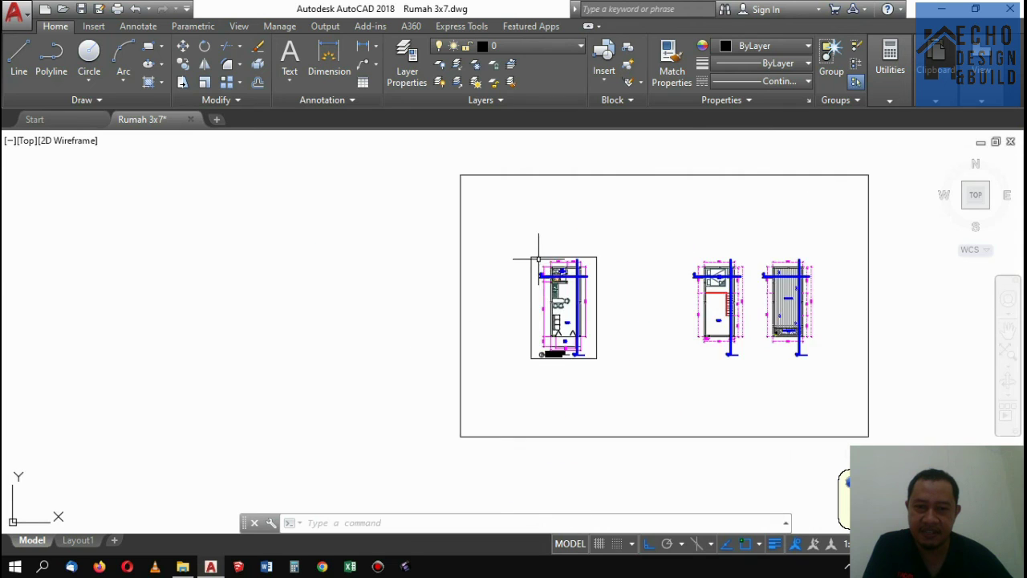
scroll(538, 259, down, 3)
scroll(634, 258, up, 3)
scroll(642, 252, down, 5)
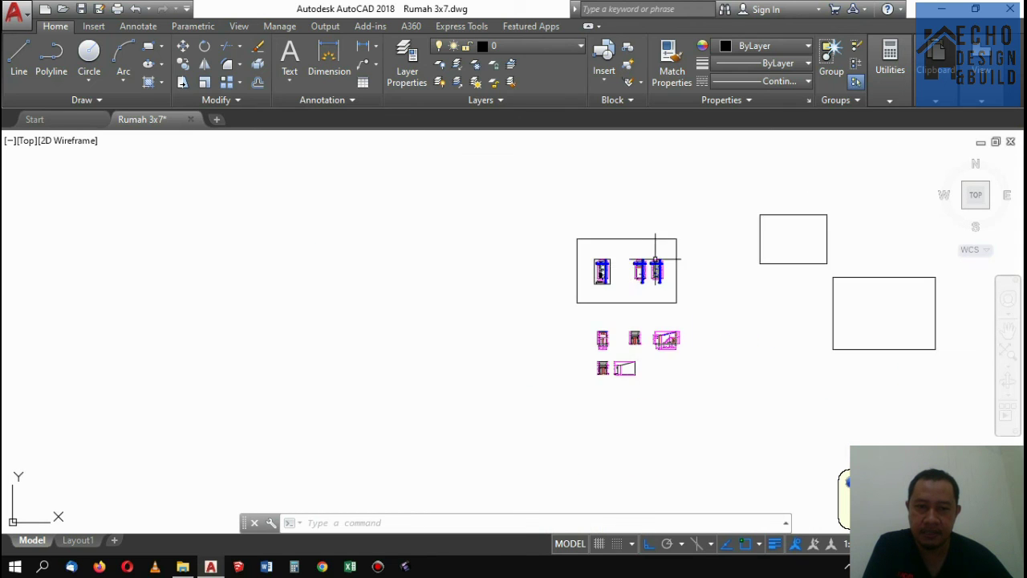
scroll(625, 265, up, 2)
scroll(577, 286, up, 2)
scroll(456, 305, up, 2)
scroll(455, 304, down, 5)
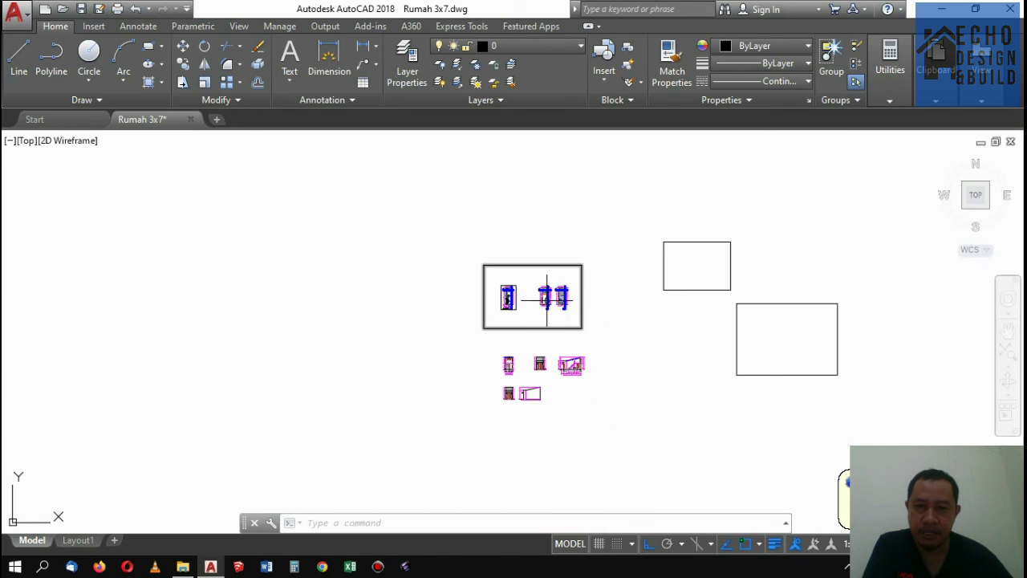
scroll(522, 294, up, 4)
scroll(573, 270, up, 4)
scroll(584, 280, down, 4)
scroll(553, 273, up, 2)
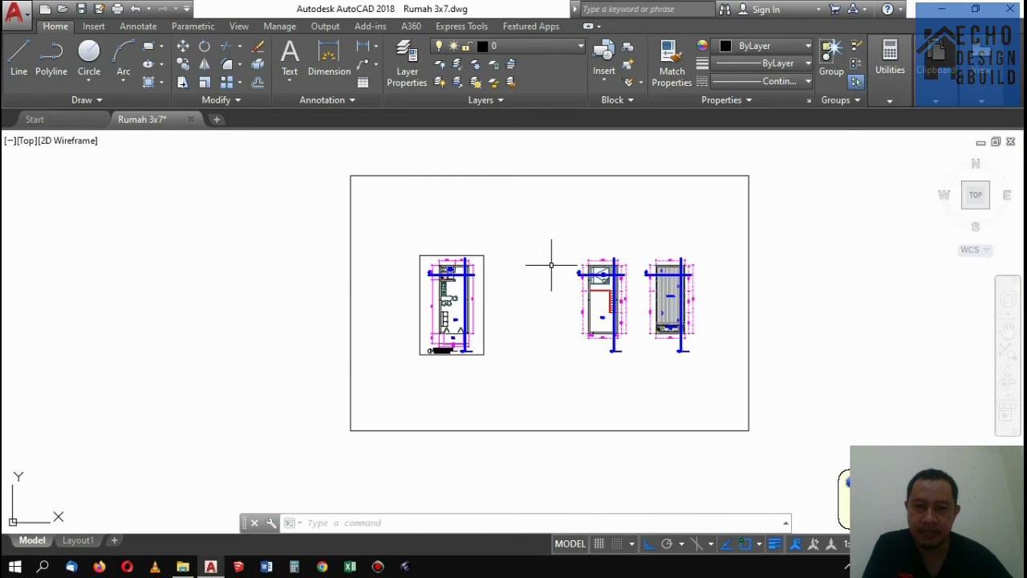
scroll(545, 269, up, 4)
scroll(544, 277, down, 2)
scroll(550, 281, up, 3)
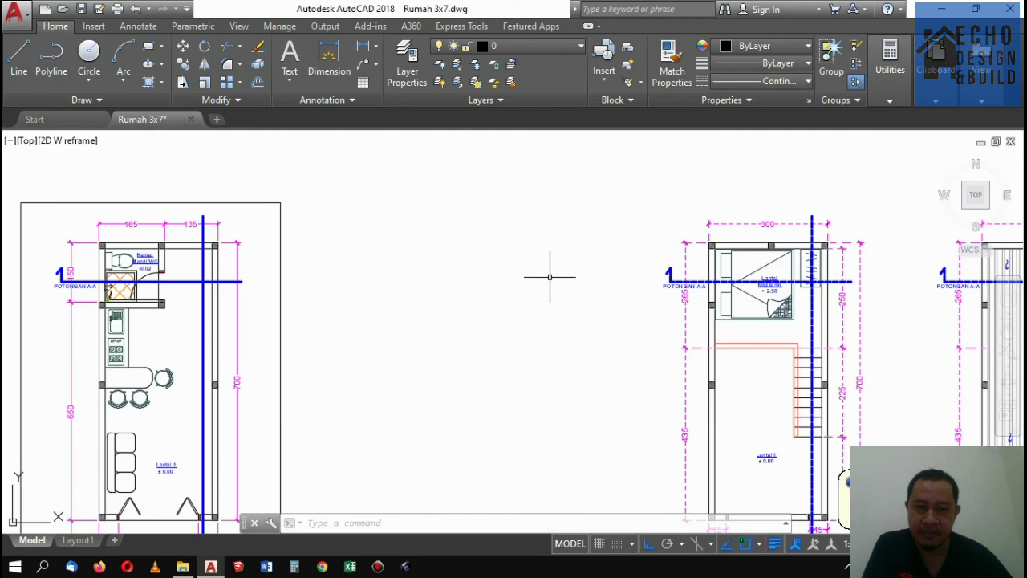
scroll(529, 285, down, 3)
scroll(527, 285, up, 3)
scroll(527, 280, down, 3)
scroll(516, 279, up, 2)
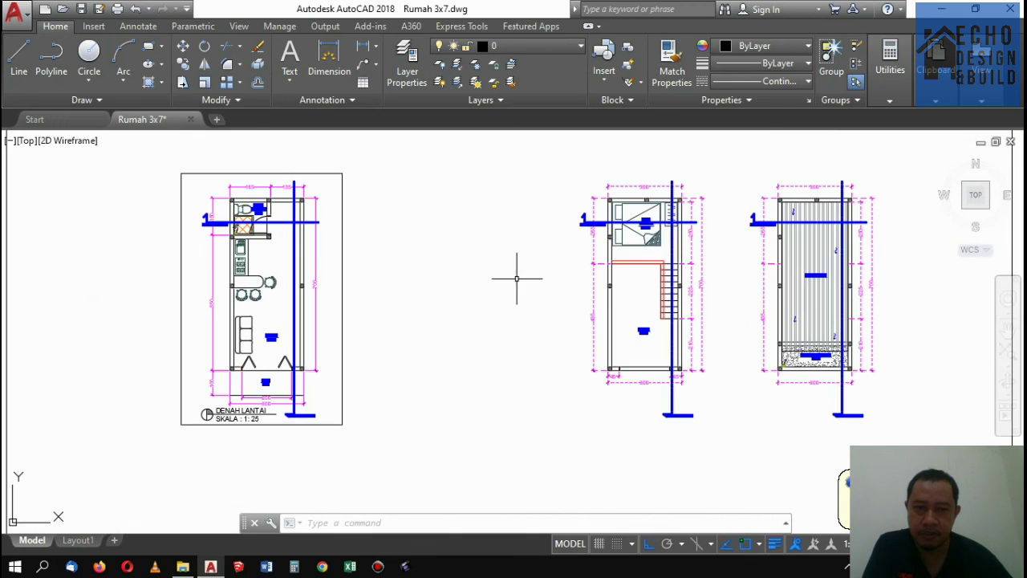